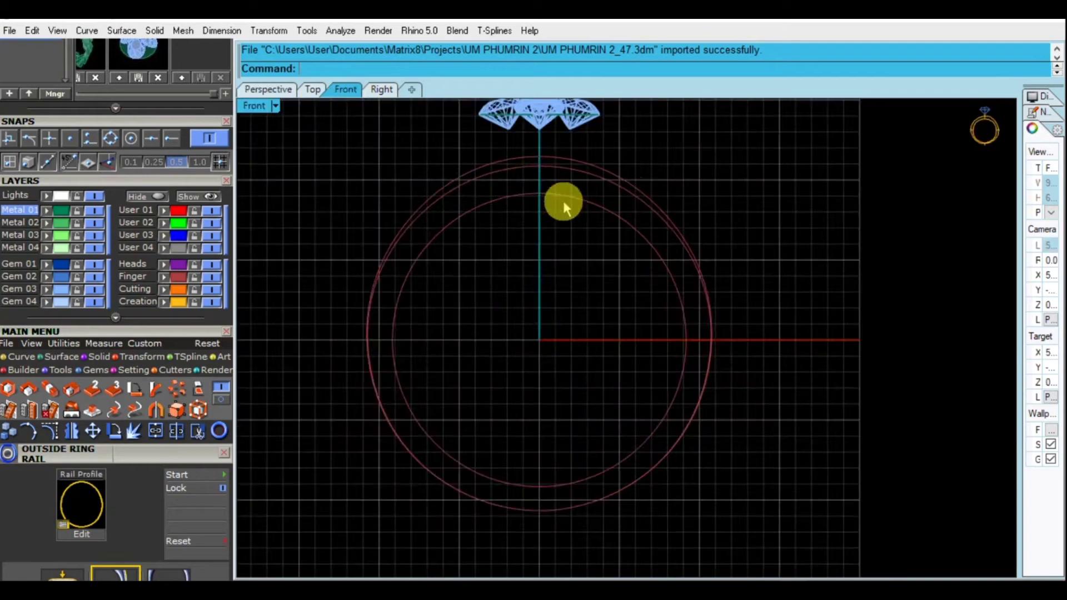
Build an outside rail on the outer circle (top 1.7, side 1.55, bottom 1.5 mm), viewed in Perspective
click(638, 191)
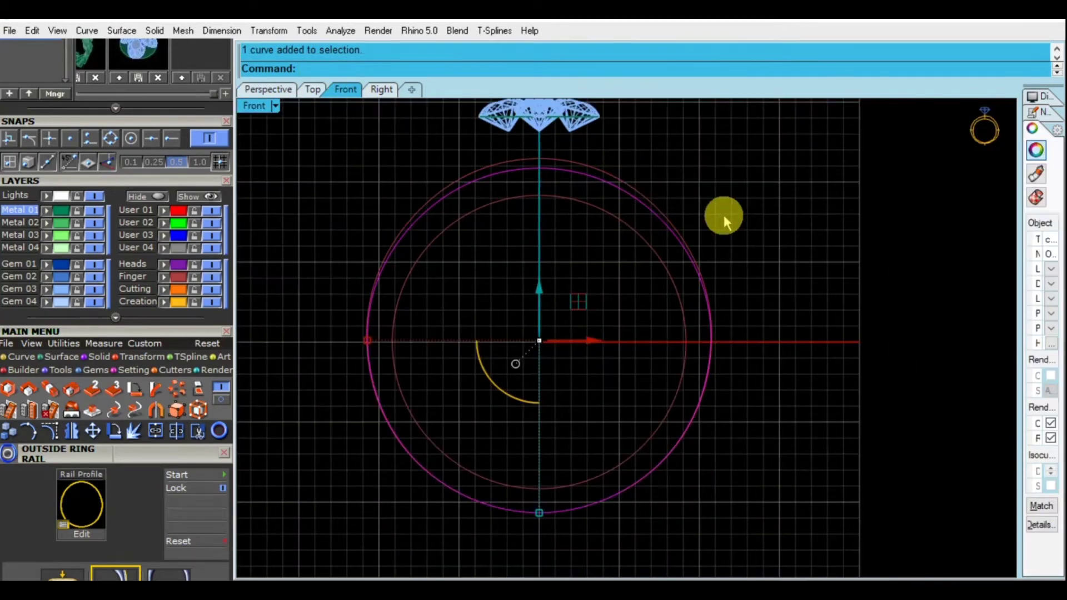
text(Aa)
key(Return)
click(704, 258)
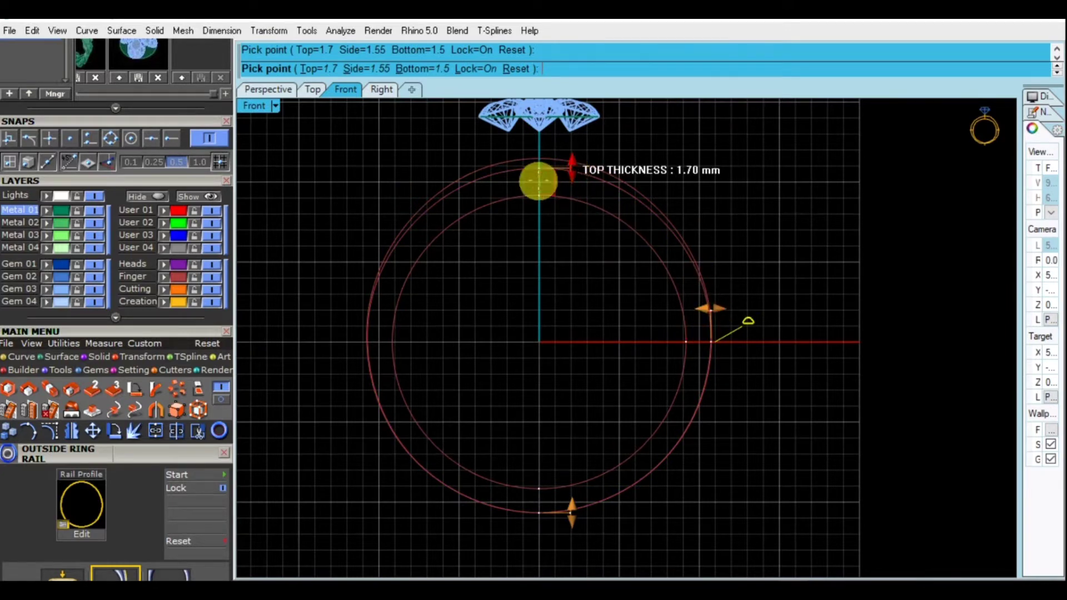
scroll(161, 333, down, 5)
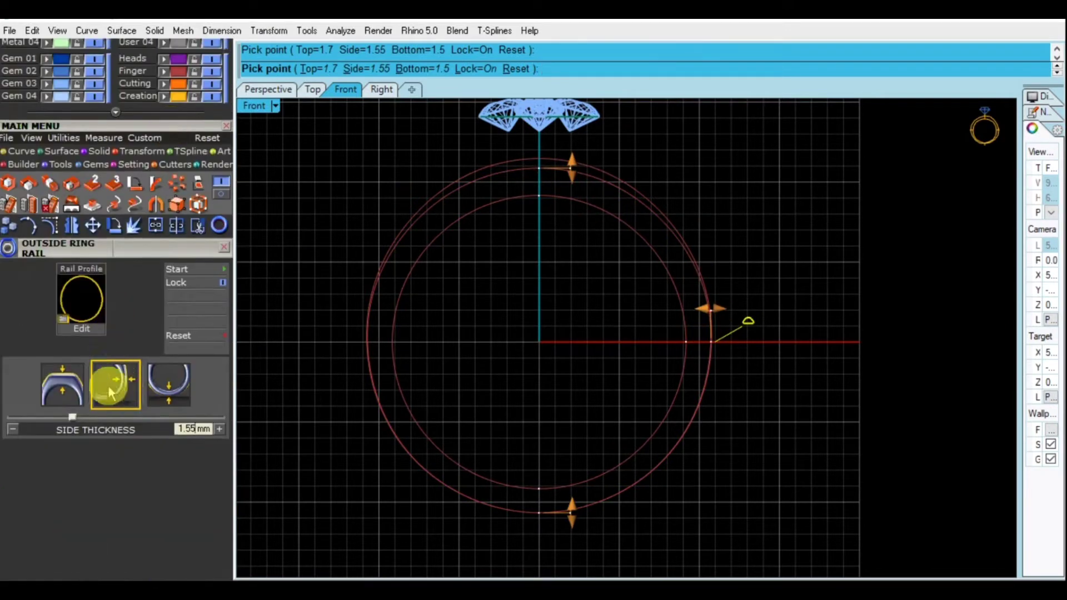
click(75, 389)
right_click(671, 281)
click(633, 205)
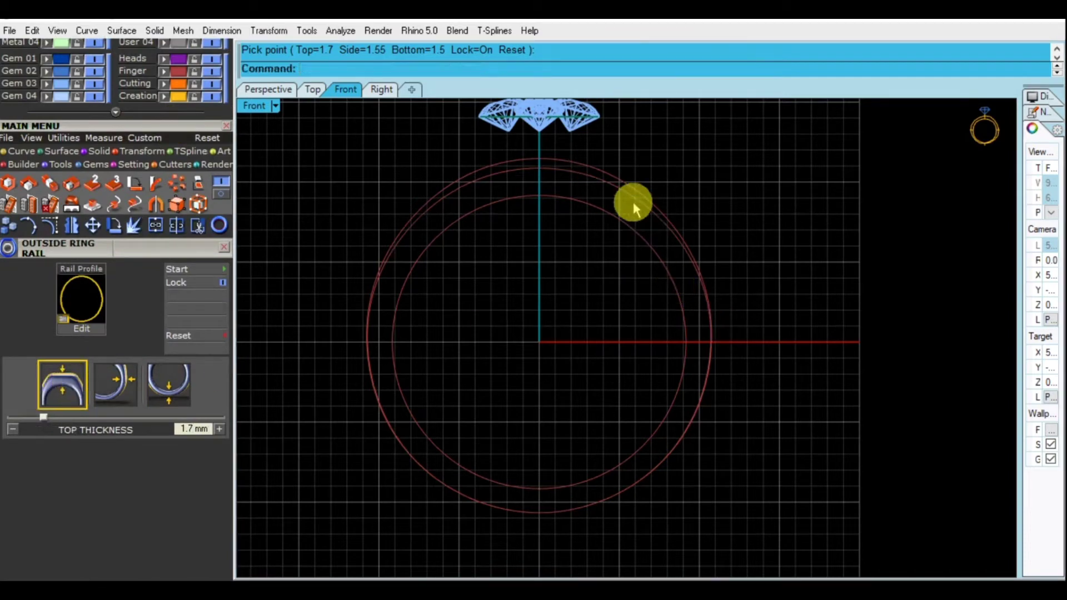
click(268, 89)
mouse_move(664, 238)
right_down()
mouse_move(638, 261)
mouse_move(659, 267)
mouse_move(654, 234)
mouse_move(650, 249)
right_up()
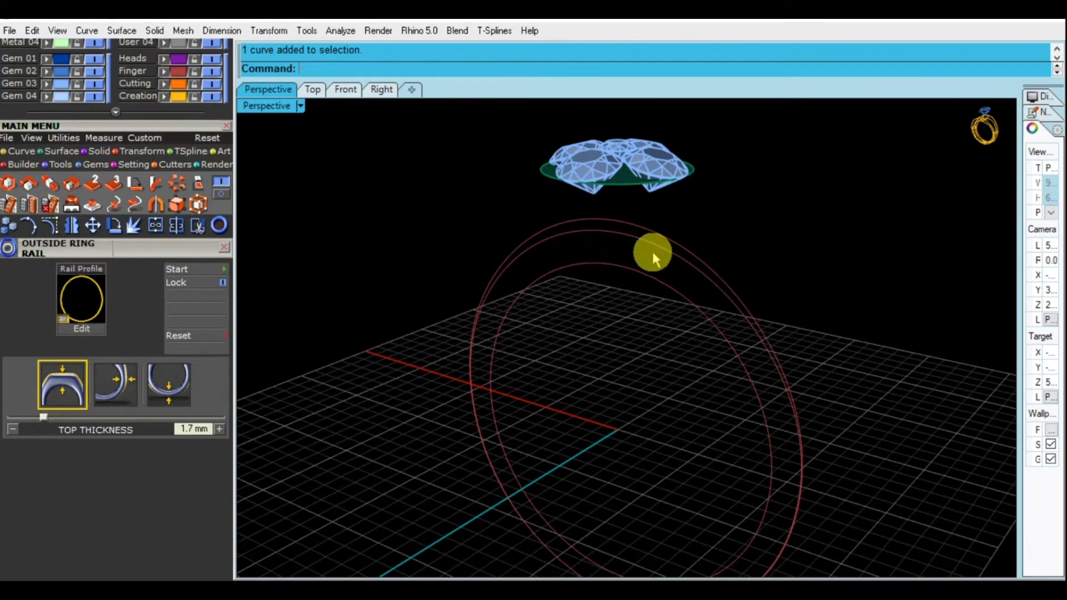
Hide the Finger layer, zoom to the five-gem cluster in Top view, and start Rectangle
click(211, 71)
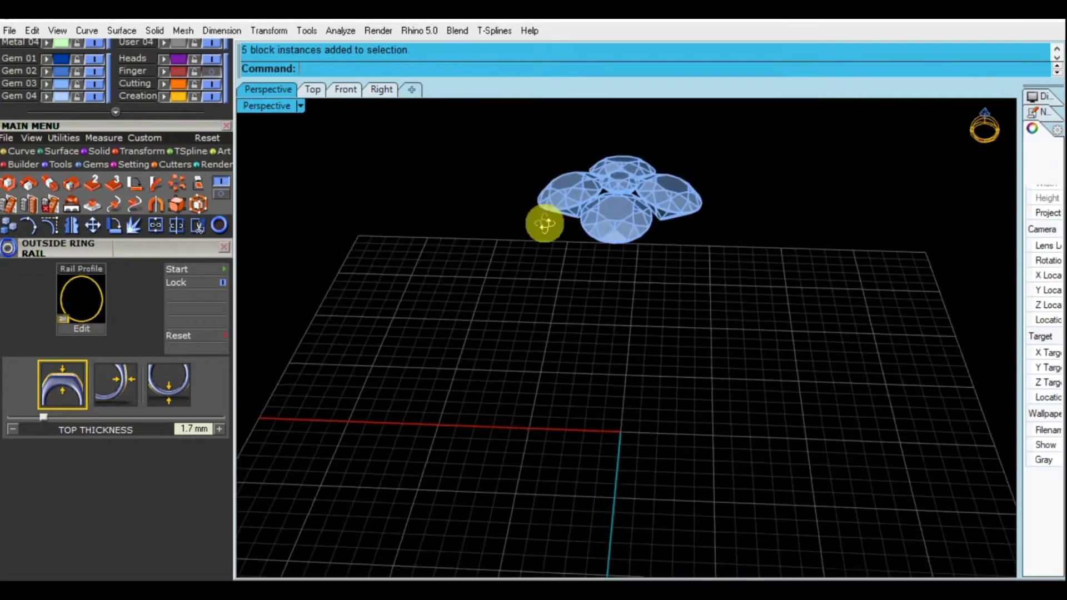
click(317, 91)
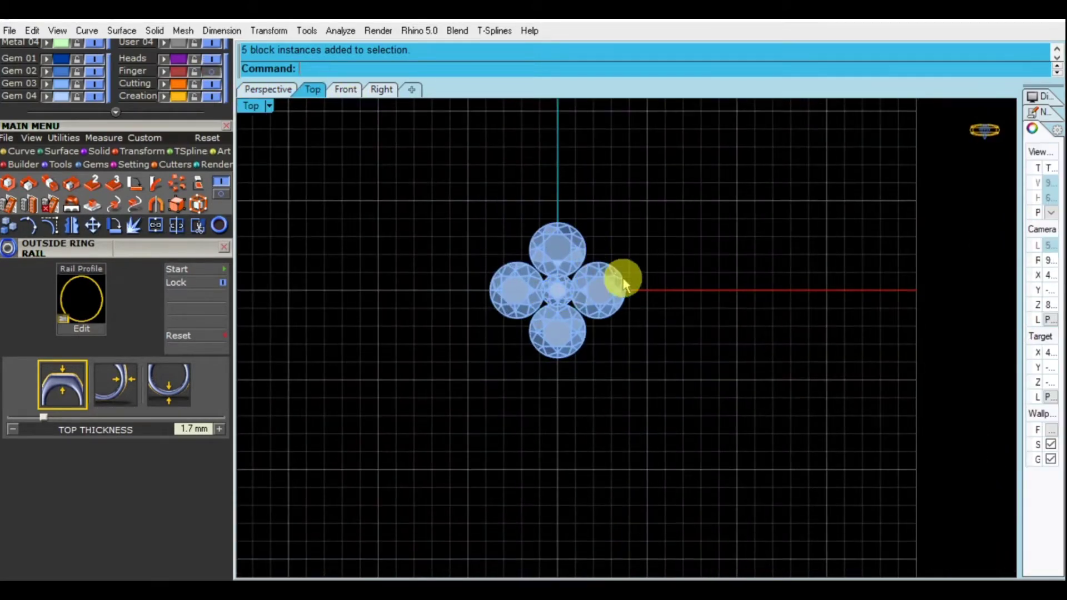
scroll(500, 234, up, 3)
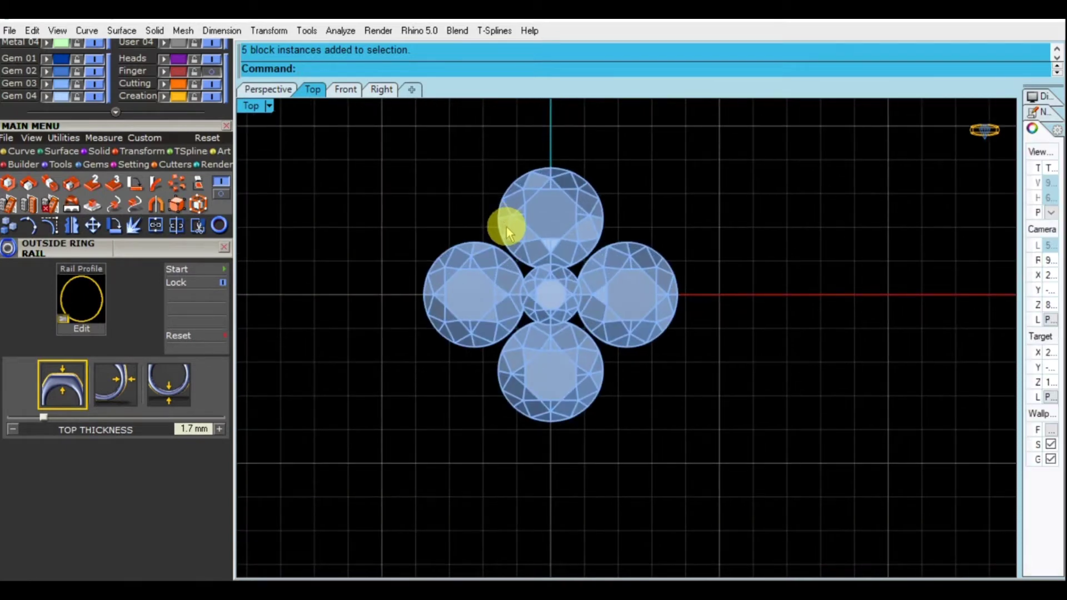
text(rect)
key(Return)
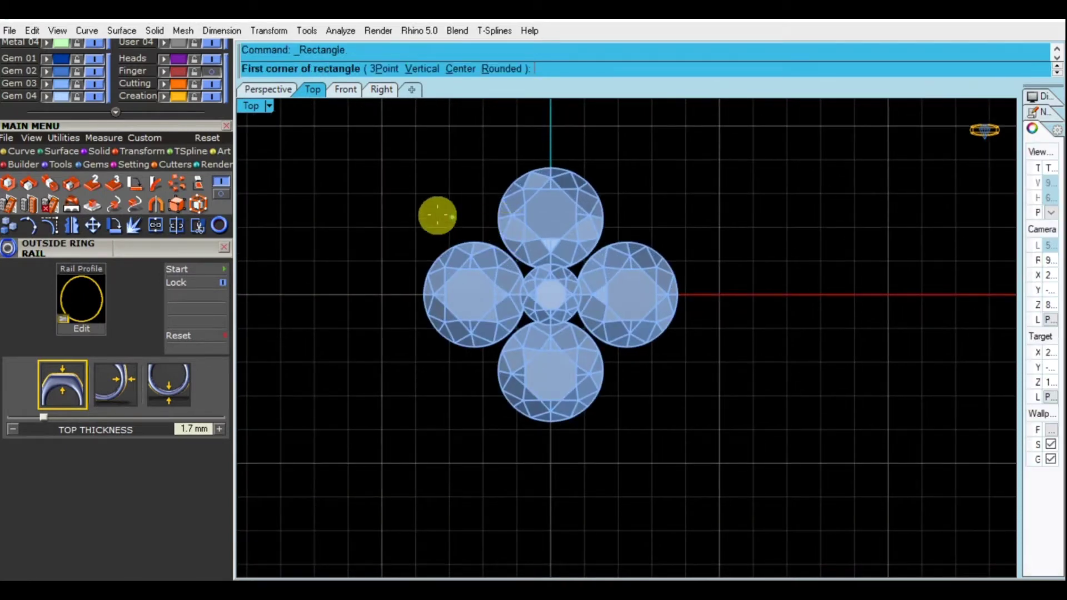
With End snap on, measure the gem head as 6.25 mm across without placing the dimension
scroll(438, 215, down, 1)
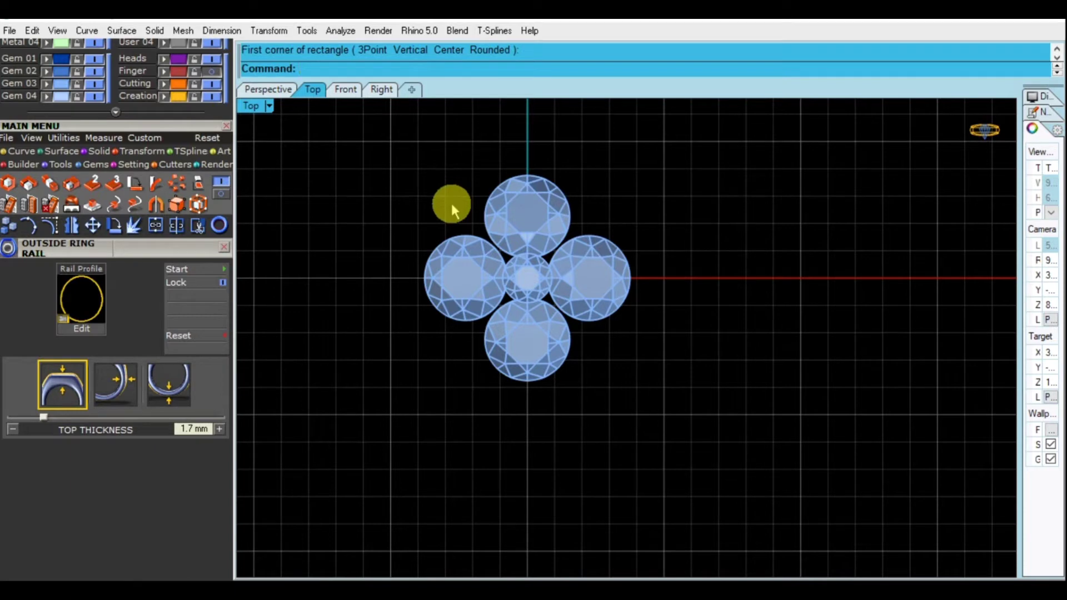
text(d)
key(Return)
scroll(155, 222, up, 5)
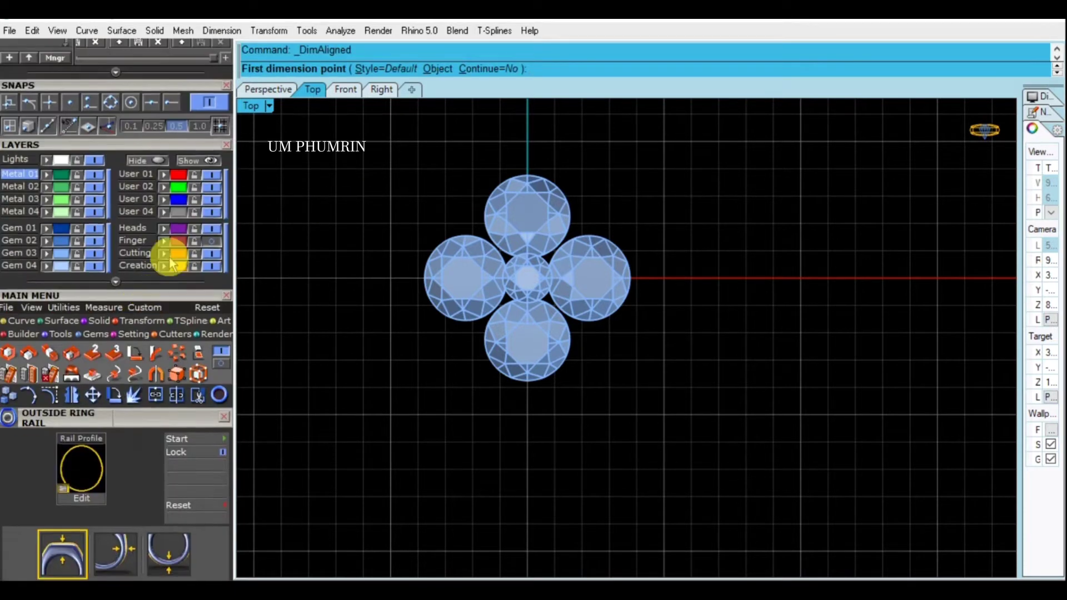
click(172, 107)
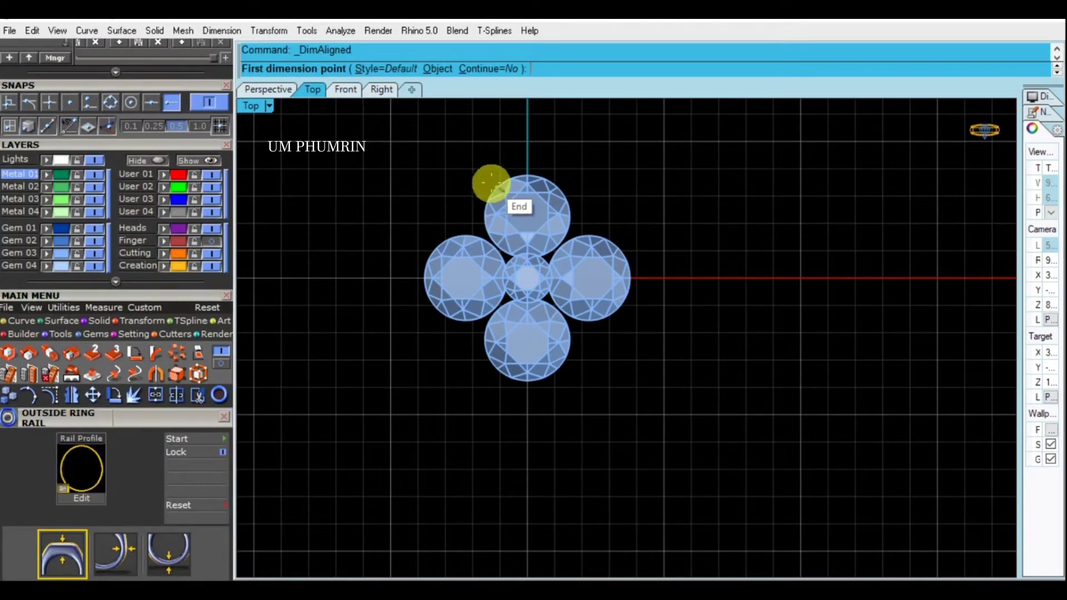
click(493, 184)
click(619, 311)
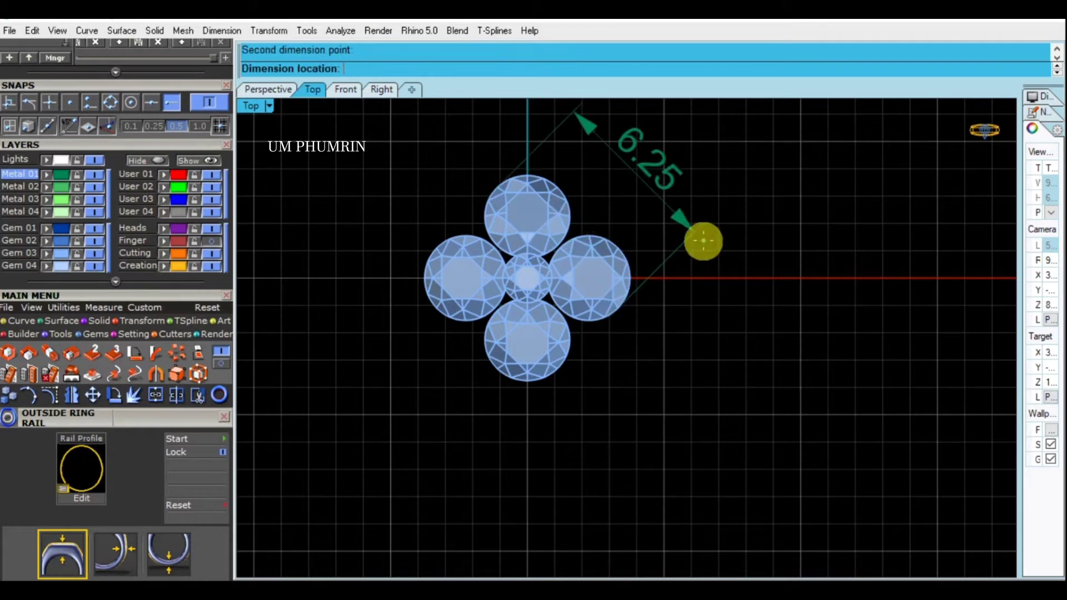
key(Escape)
Draw a 6.25 × 6.25 mm square beside the gem cluster
scroll(684, 243, down, 2)
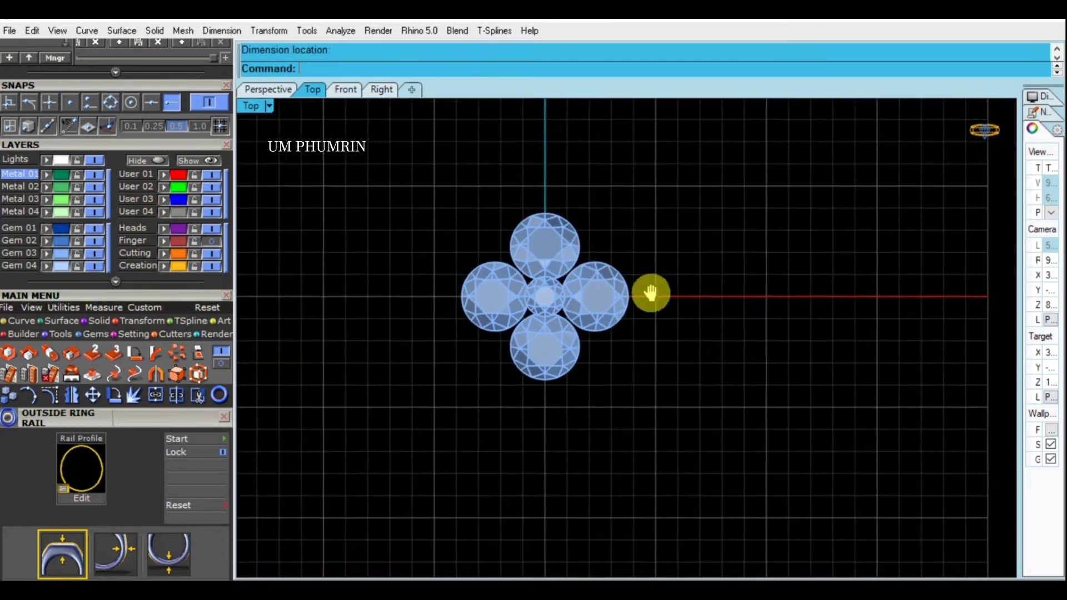
scroll(649, 295, down, 1)
text(rec)
key(Return)
click(612, 199)
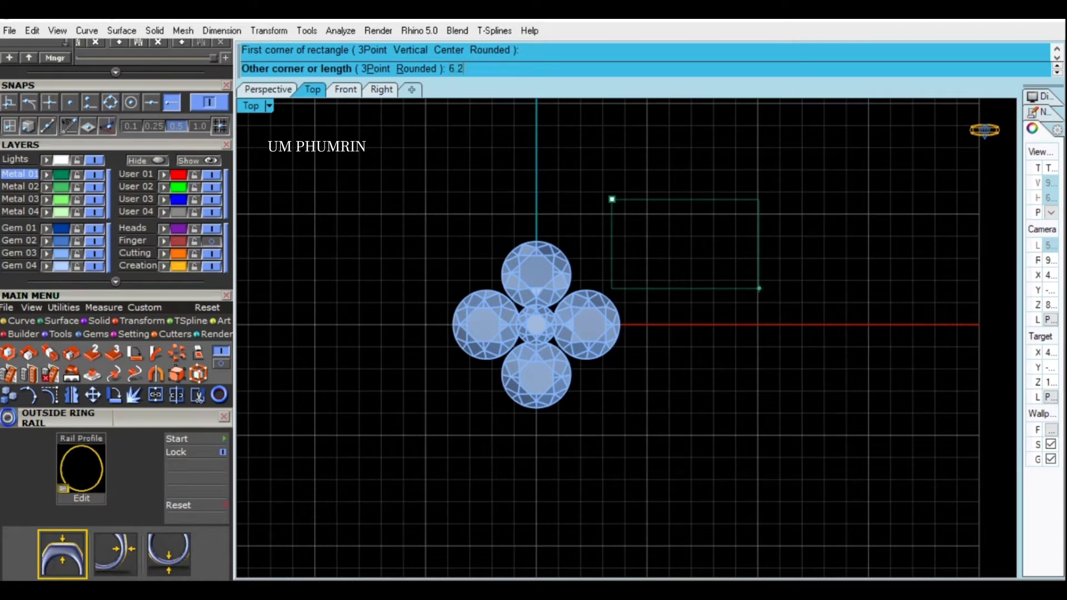
text(5)
key(Return)
click(758, 288)
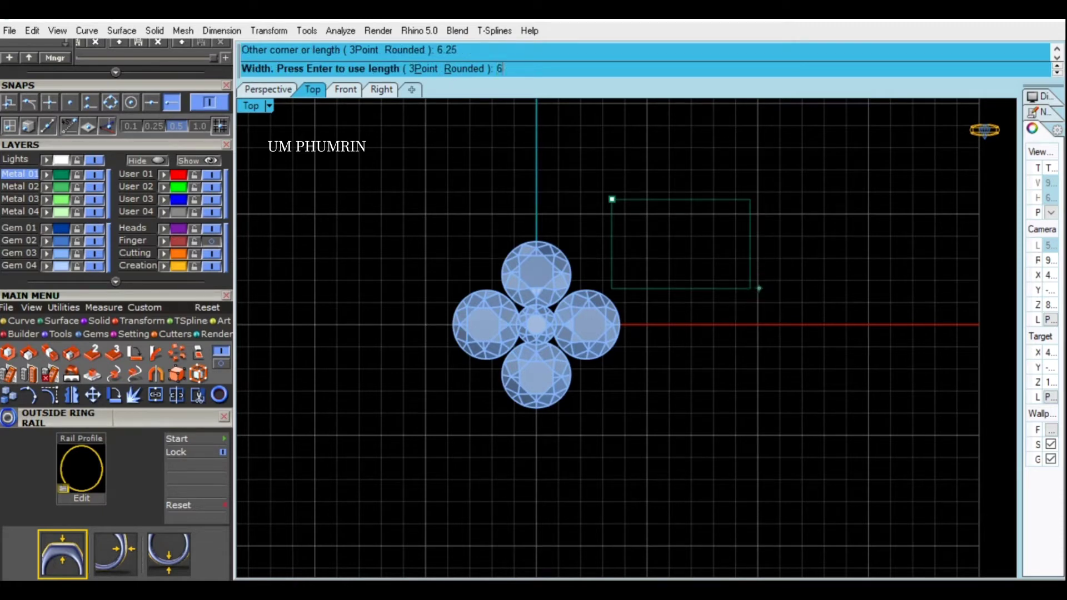
text(5)
key(Return)
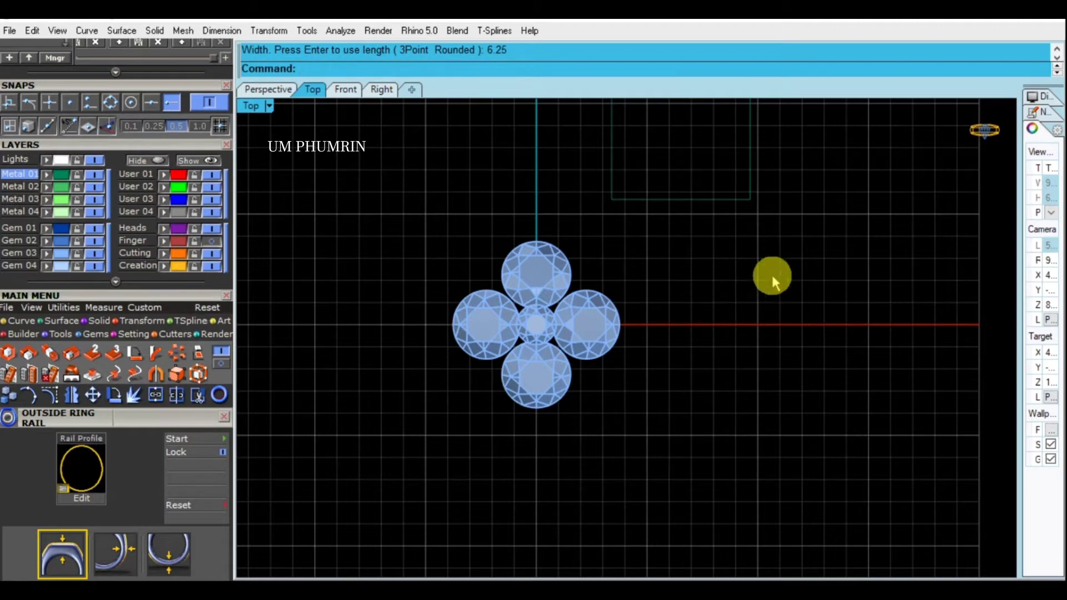
Centre the square on the origin and rotate it 45° into a diamond
click(64, 332)
click(220, 353)
click(555, 407)
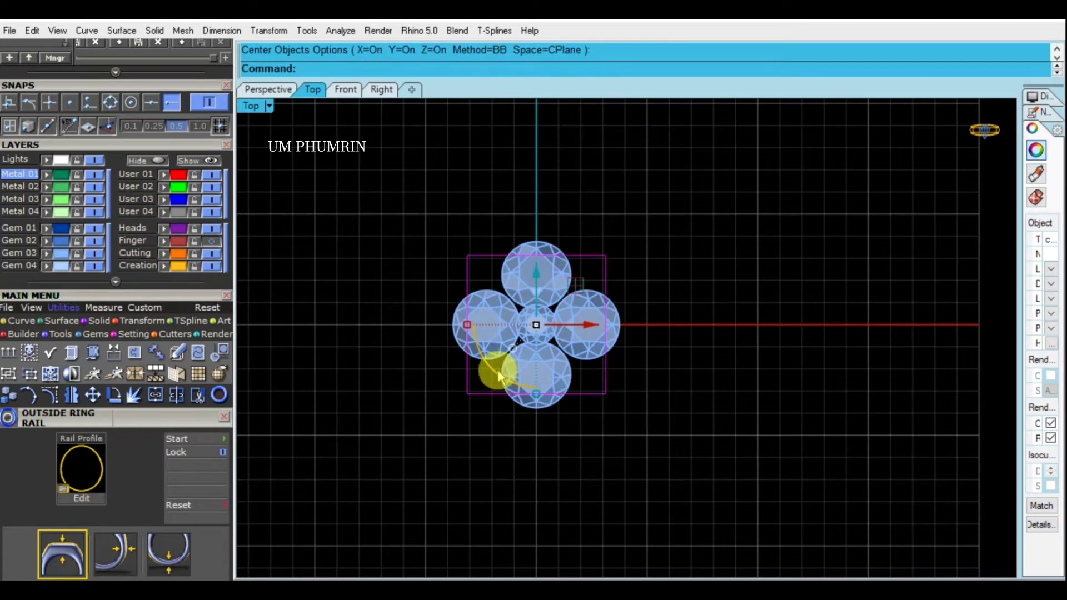
drag(498, 376, 415, 356)
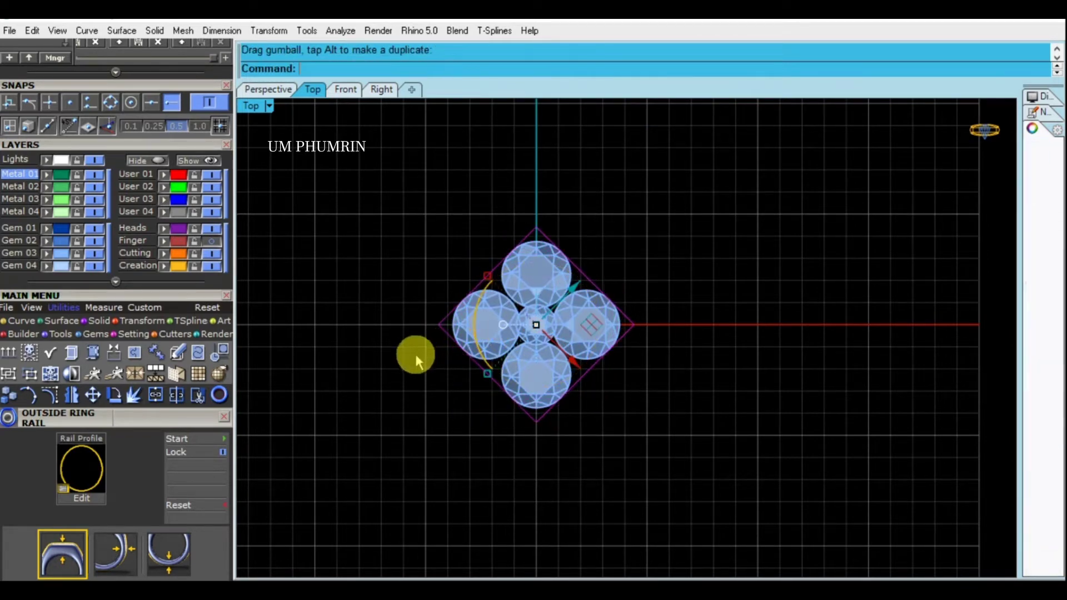
Move the diamond outline along Z to sit under the gems, then delete the four outer gems
click(279, 94)
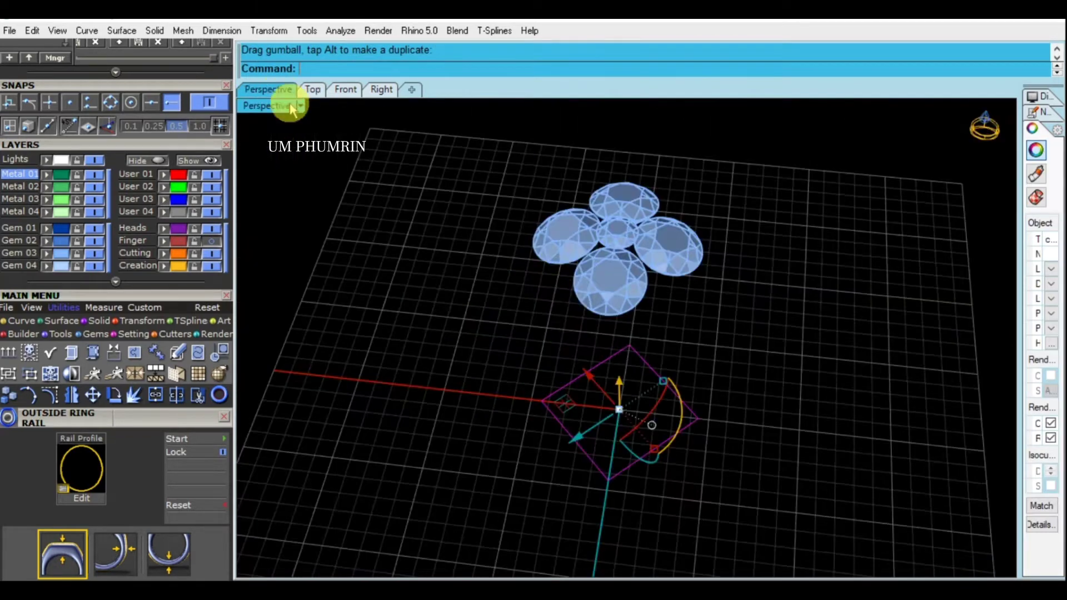
right_drag(656, 345, 649, 376)
mouse_move(605, 431)
mouse_down()
mouse_move(622, 146)
mouse_move(618, 172)
mouse_up()
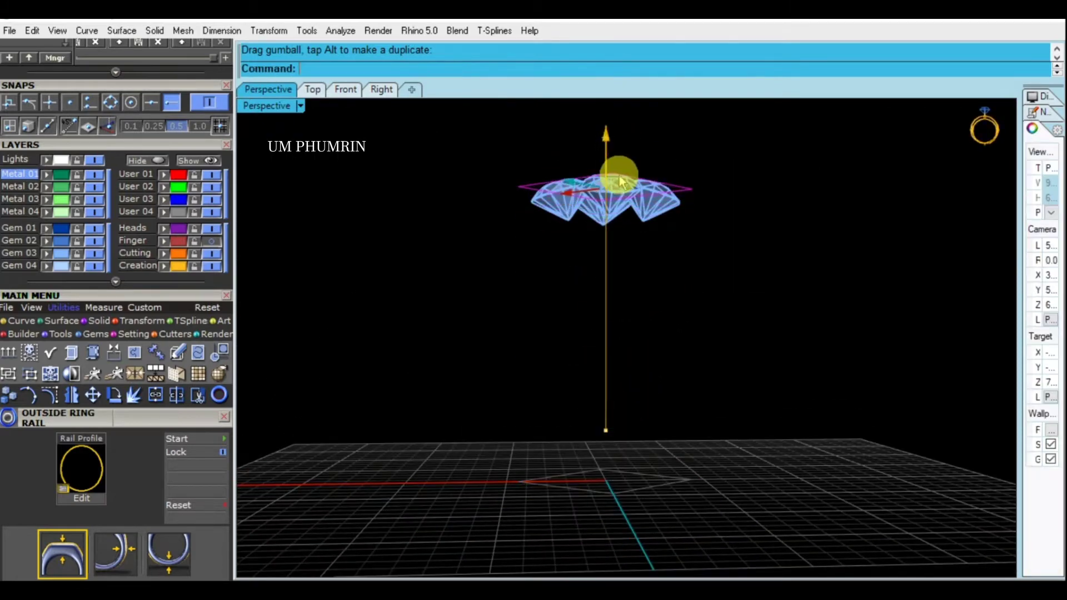
scroll(636, 184, up, 3)
mouse_move(653, 211)
right_down()
mouse_move(618, 179)
mouse_move(614, 142)
right_up()
drag(614, 143, 619, 169)
mouse_move(757, 167)
right_down()
mouse_move(748, 250)
mouse_move(711, 252)
mouse_move(750, 305)
mouse_move(717, 214)
mouse_move(586, 181)
mouse_move(719, 265)
right_up()
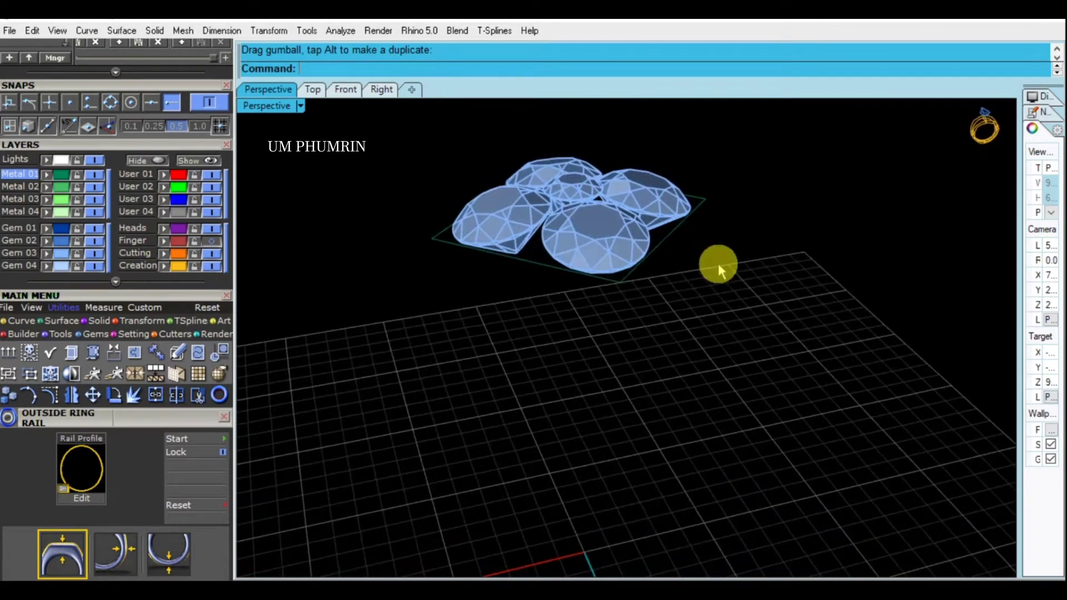
key(Delete)
key(ctrl+F1)
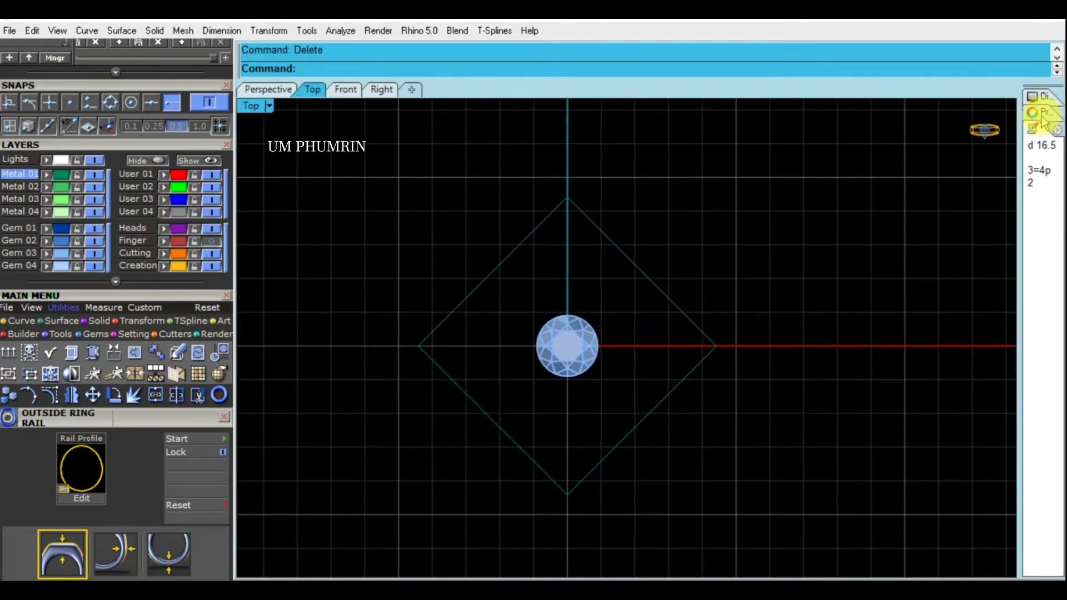
Load a 2.9 mm round diamond from the Gem Loader and place it right of the centre gem
click(1043, 117)
right_drag(713, 389, 687, 369)
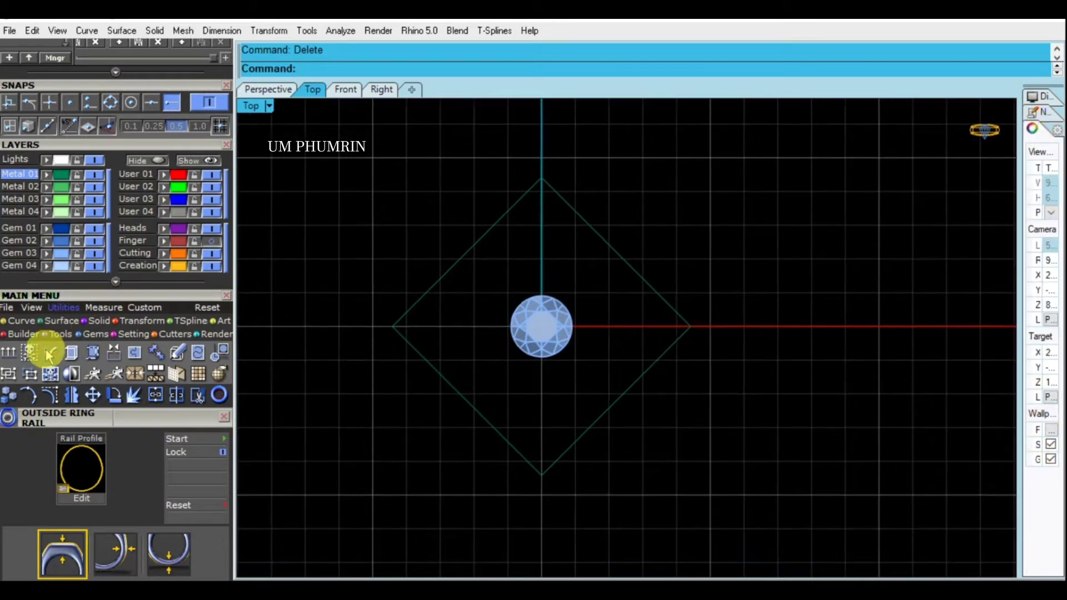
click(66, 335)
click(11, 352)
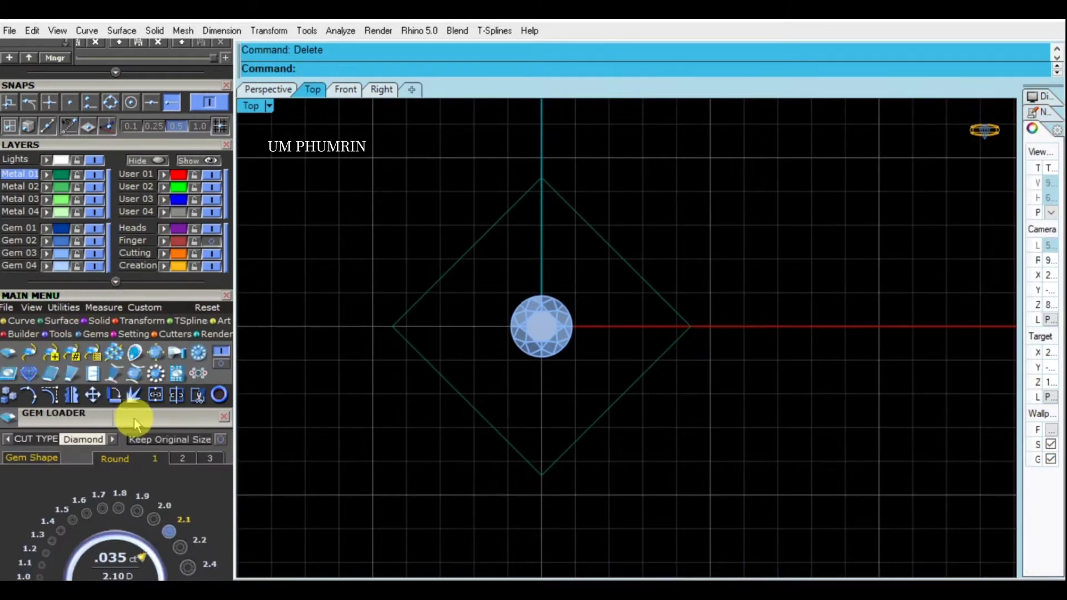
drag(138, 419, 149, 162)
click(102, 329)
click(149, 388)
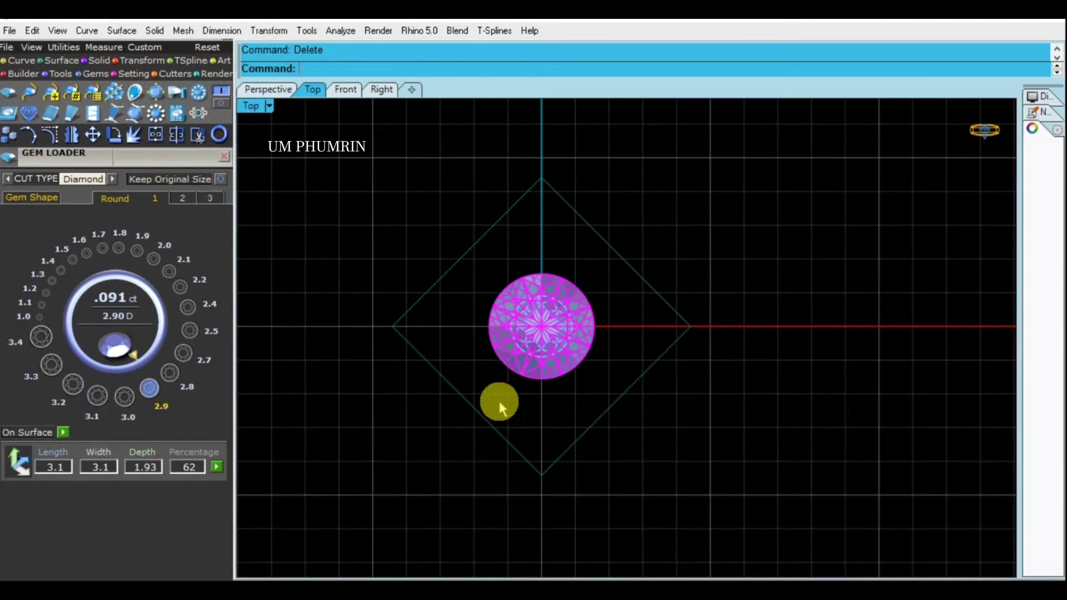
scroll(562, 335, up, 3)
mouse_move(583, 353)
mouse_down()
mouse_move(721, 354)
mouse_move(698, 361)
mouse_up()
Select the 2.9 mm gem and start a polar array
click(643, 374)
text(ArrayPolar)
key(Return)
Polar-array the 2.9 mm gem into four copies around the origin
text(0)
key(Return)
key(Return)
key(Return)
key(ctrl+z)
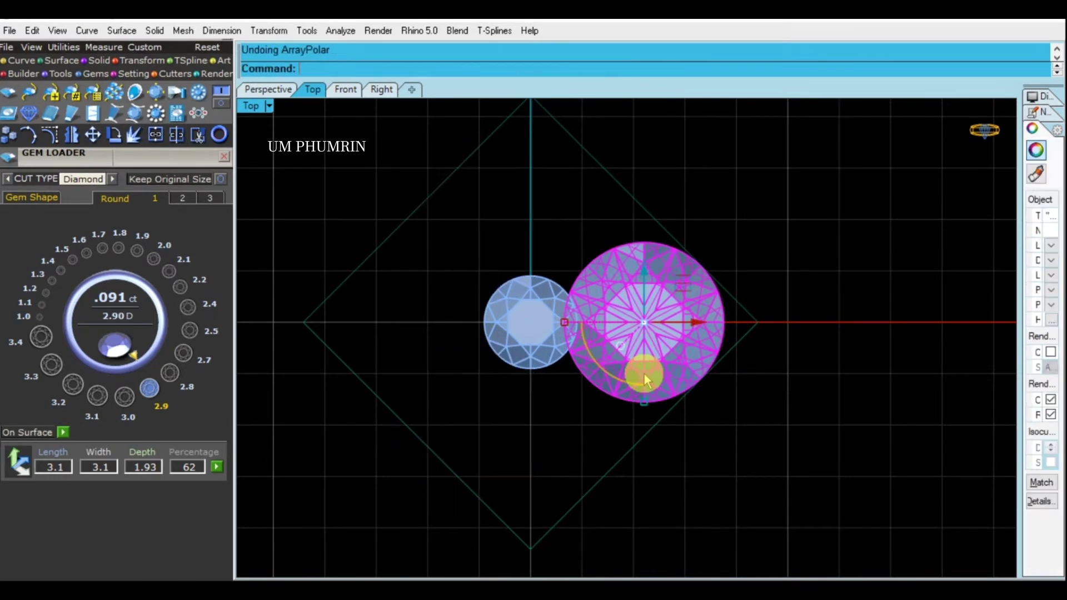
text(0)
key(Return)
key(Return)
key(Return)
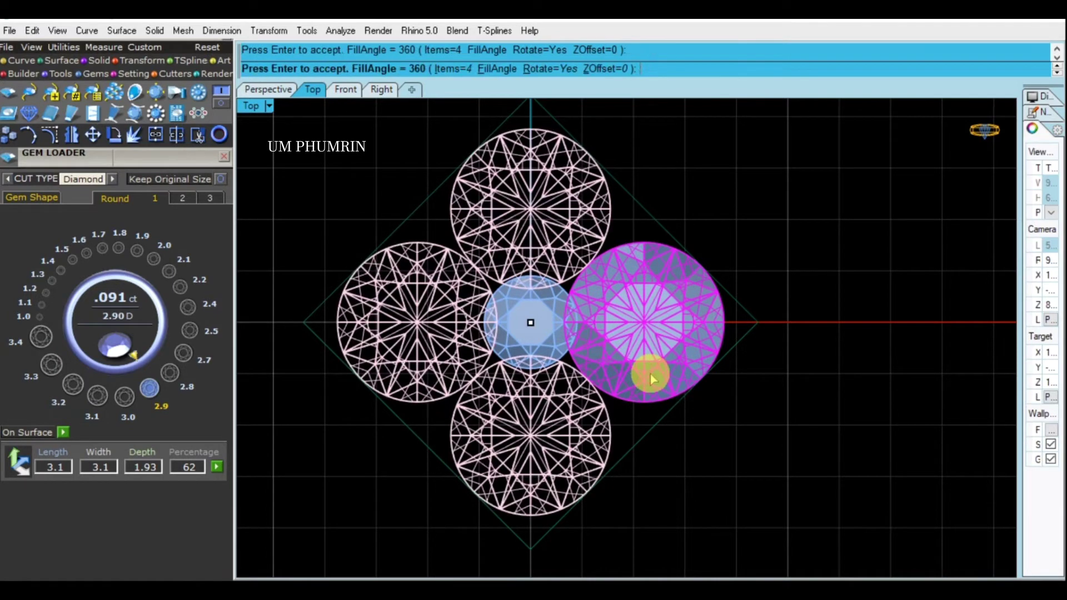
key(Return)
Measure the gap to the right gem and slide it in against the centre stone
scroll(638, 360, up, 3)
scroll(638, 360, up, 3)
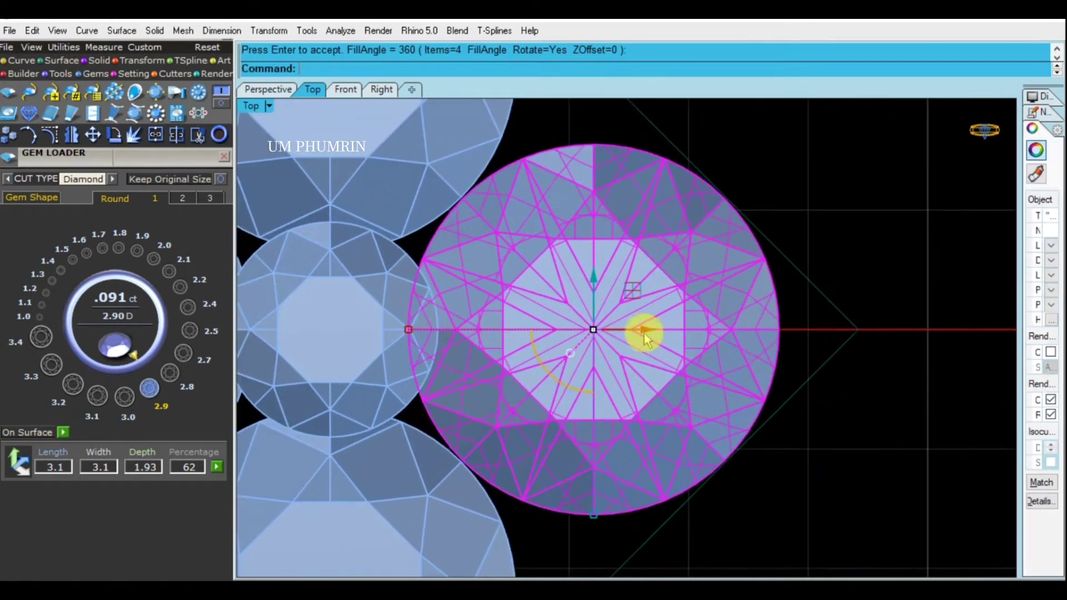
drag(645, 339, 652, 331)
right_drag(588, 288, 611, 328)
text(d)
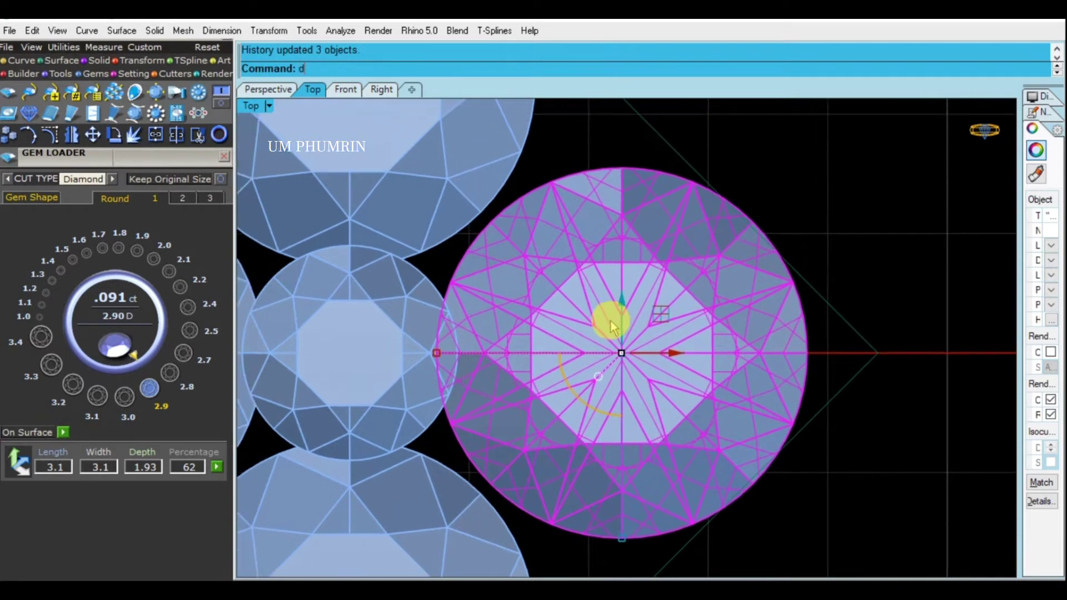
key(Return)
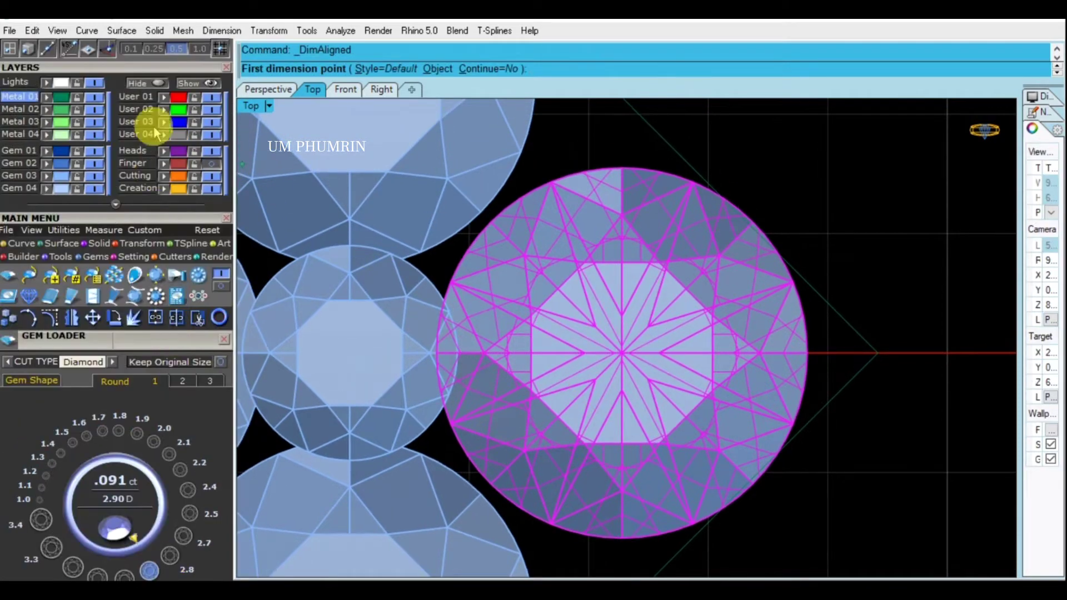
scroll(155, 165, up, 5)
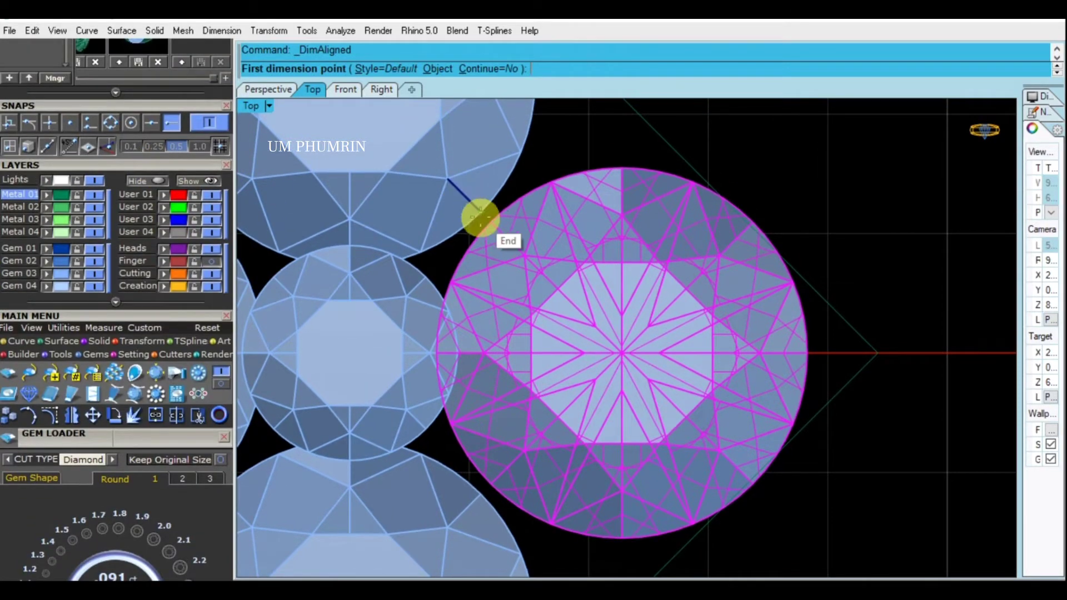
click(491, 222)
scroll(491, 222, down, 2)
scroll(627, 310, up, 2)
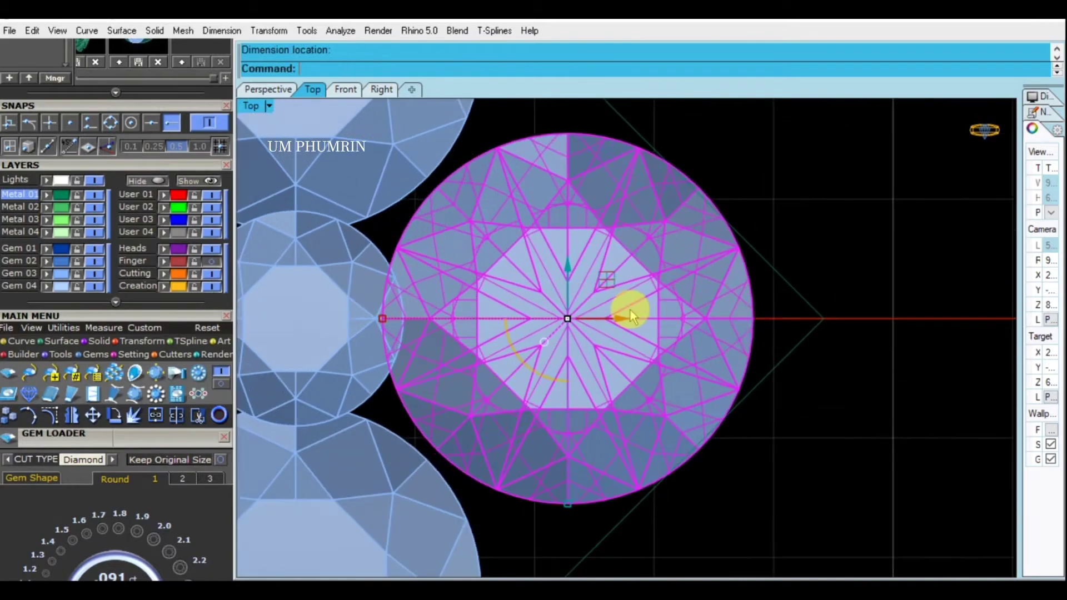
click(625, 327)
drag(623, 327, 623, 326)
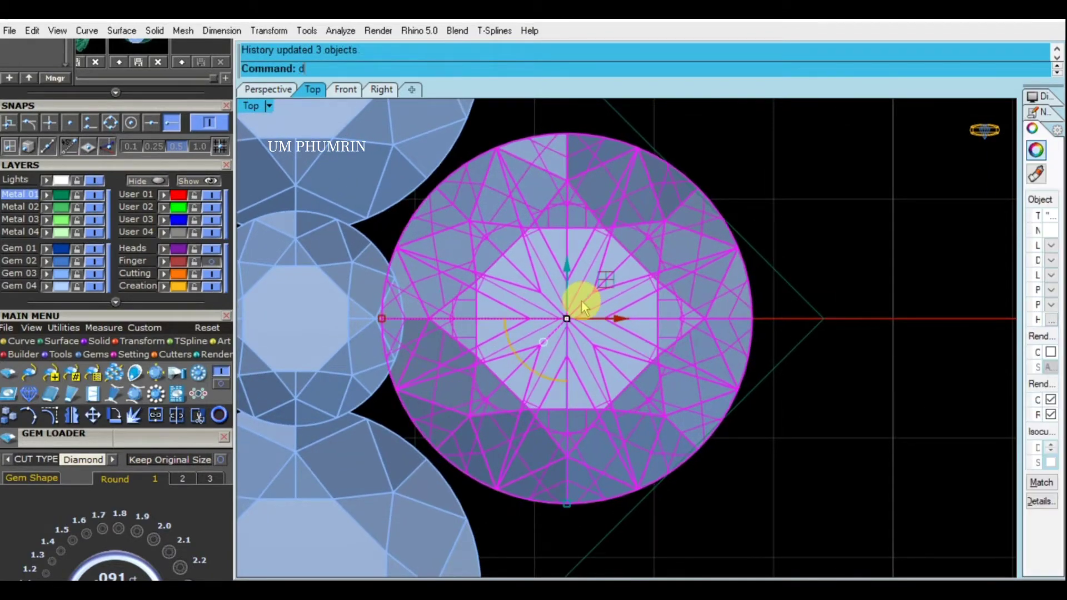
Place another aligned measurement between gems, then select the three large gems in Front view
key(Return)
click(429, 183)
click(440, 195)
scroll(440, 191, down, 2)
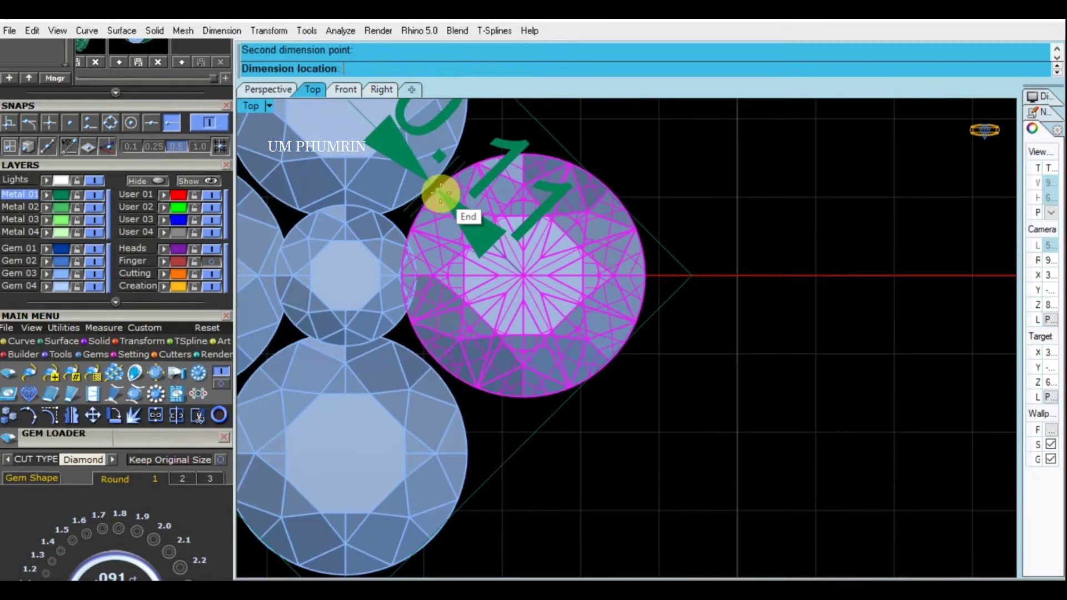
click(560, 238)
scroll(560, 239, down, 2)
scroll(459, 257, up, 1)
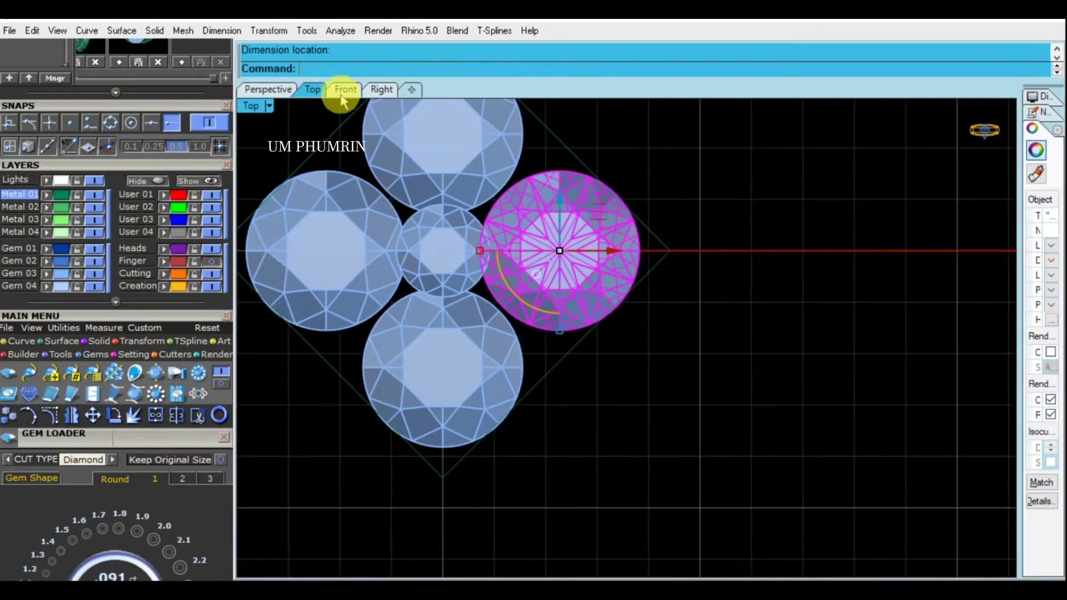
click(345, 90)
click(575, 347)
Raise the three large gems level with the small centre gem
drag(538, 299, 543, 155)
right_drag(543, 155, 526, 333)
scroll(520, 335, up, 2)
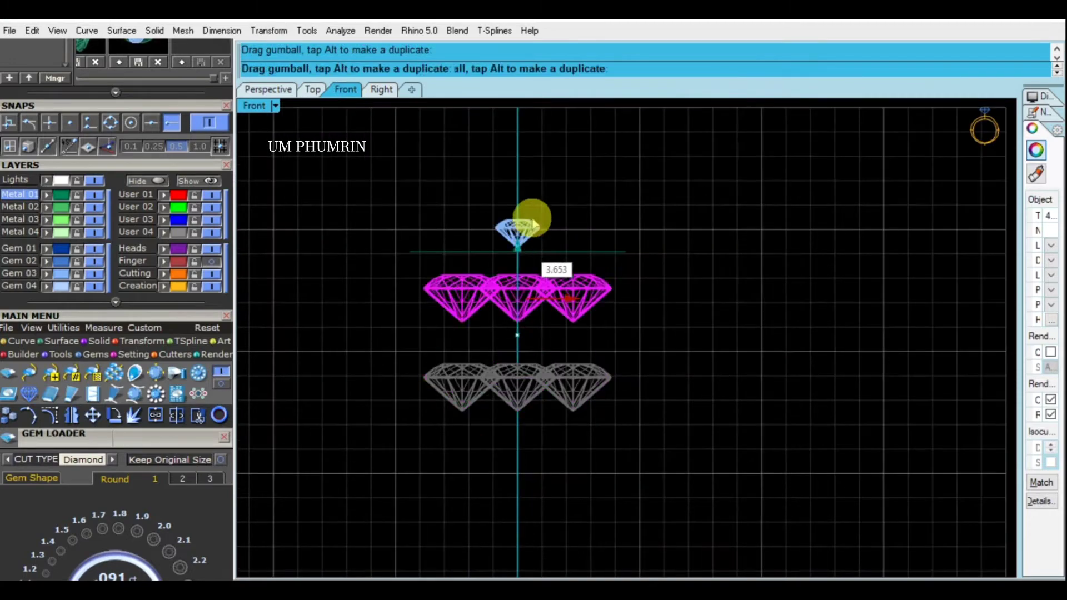
drag(520, 335, 522, 206)
scroll(516, 240, up, 2)
scroll(531, 266, up, 5)
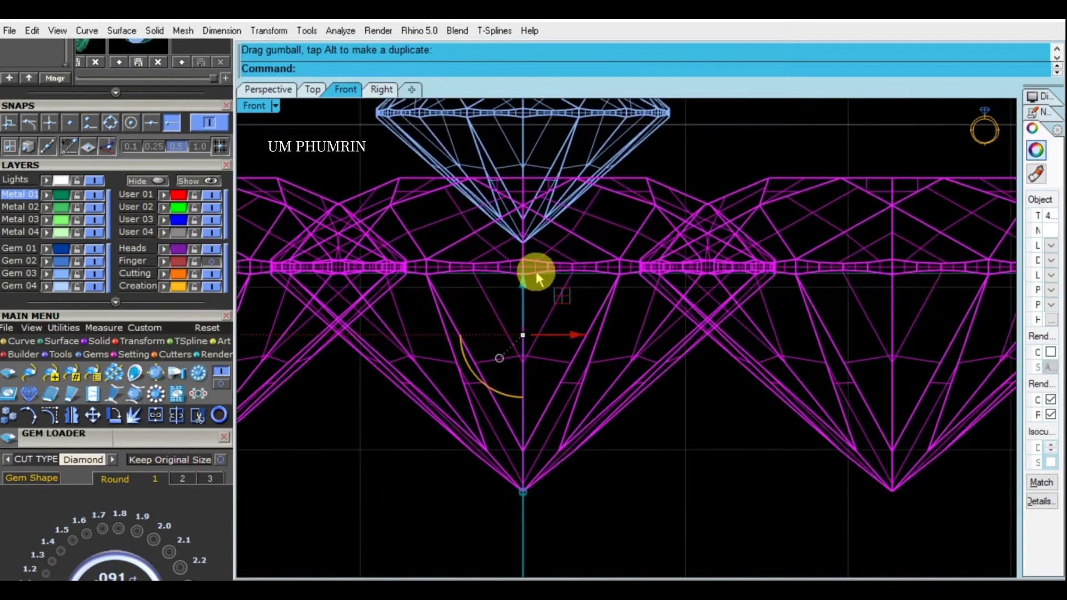
scroll(530, 280, down, 3)
Lower the small centre gem about 0.718 mm among the large gems and check it in Perspective
click(541, 222)
drag(541, 222, 530, 317)
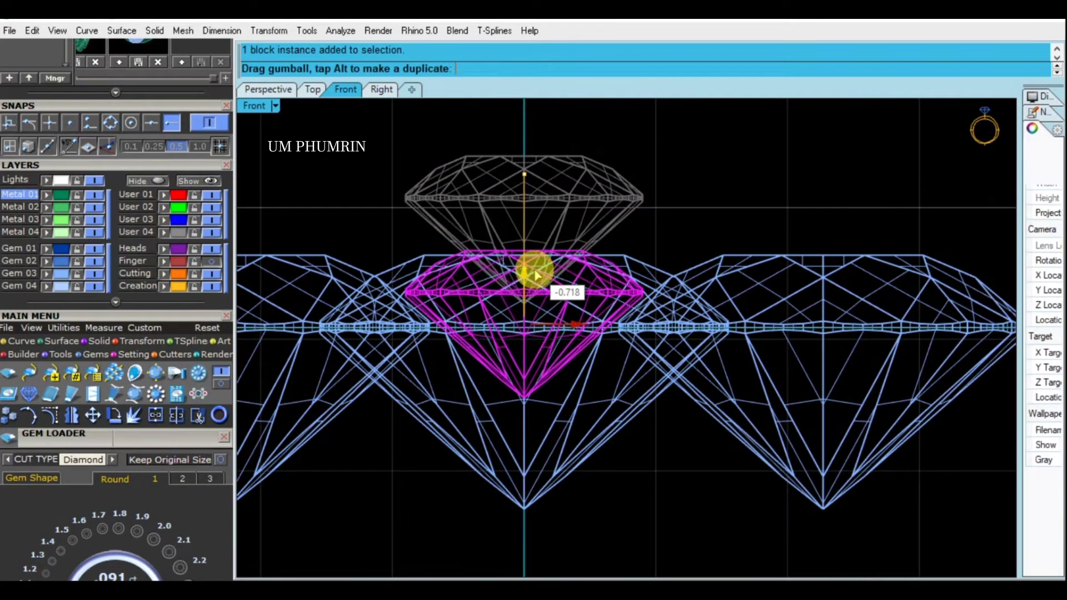
key(Escape)
click(278, 90)
scroll(607, 309, down, 3)
right_drag(636, 333, 613, 341)
scroll(612, 342, up, 2)
click(313, 89)
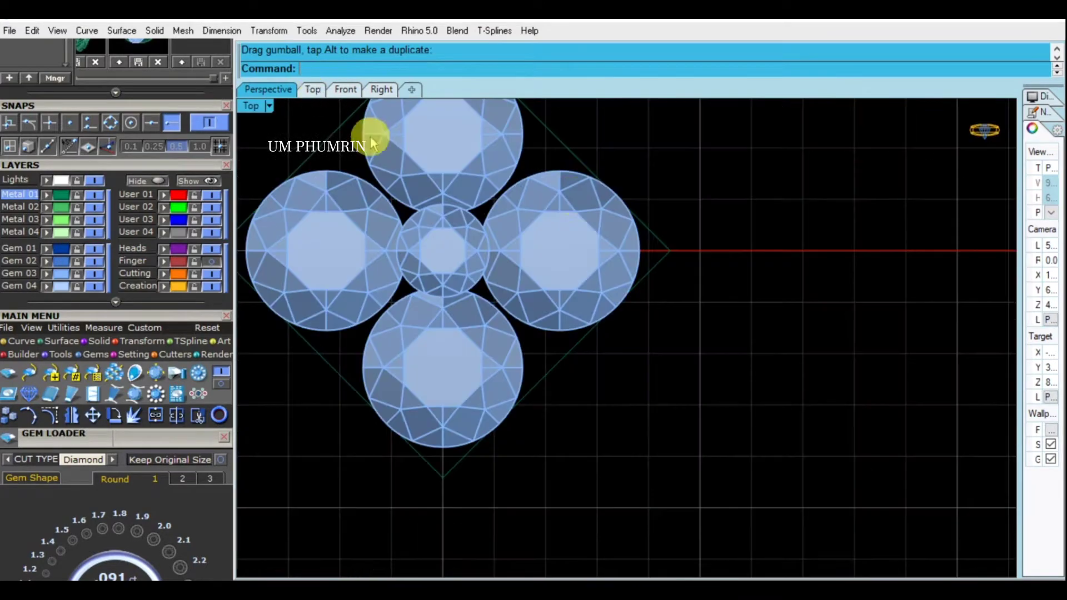
Reposition the diamond outline curve around the gem cluster
click(573, 171)
click(576, 172)
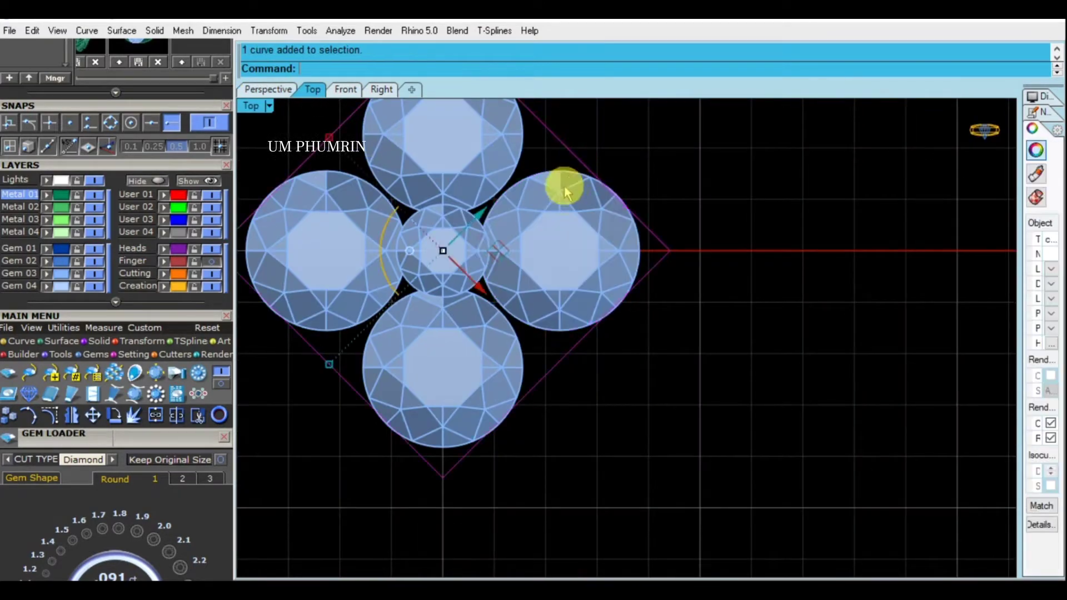
scroll(395, 245, up, 2)
scroll(493, 254, up, 2)
scroll(481, 183, up, 3)
drag(481, 179, 474, 177)
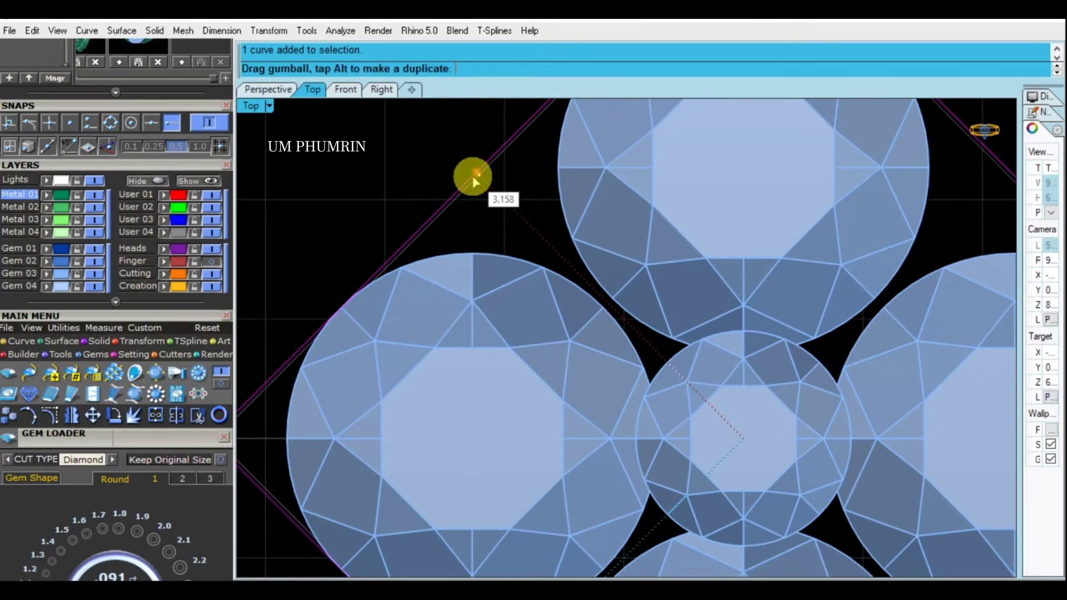
drag(474, 179, 469, 171)
scroll(553, 342, down, 10)
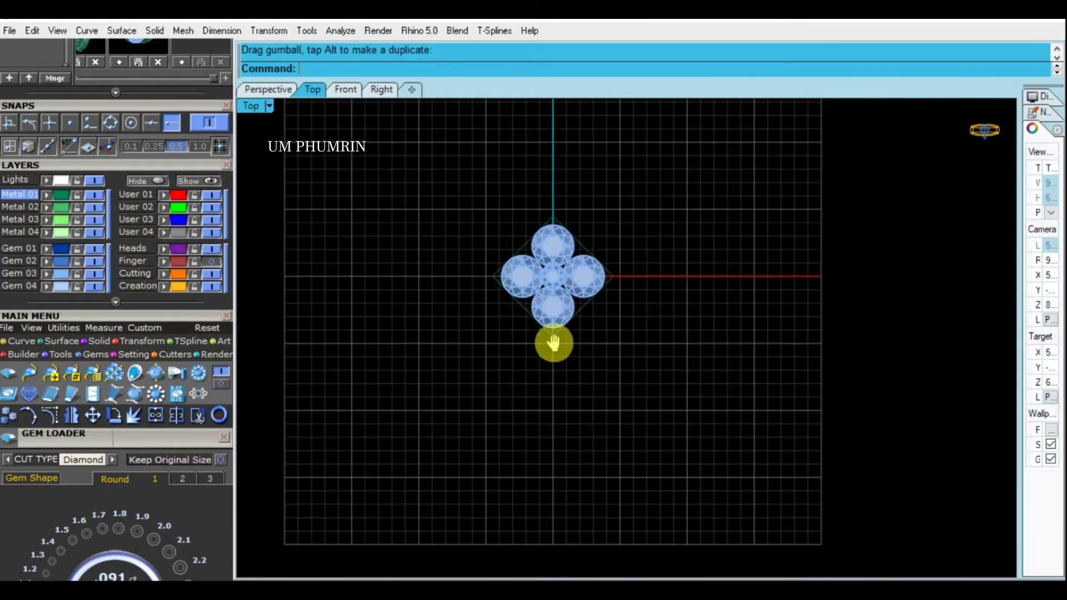
right_drag(552, 343, 529, 350)
Rotate all gems and the outline about the cluster centre to 315° into a square grid
click(279, 96)
right_drag(650, 286, 707, 357)
key(ctrl+a)
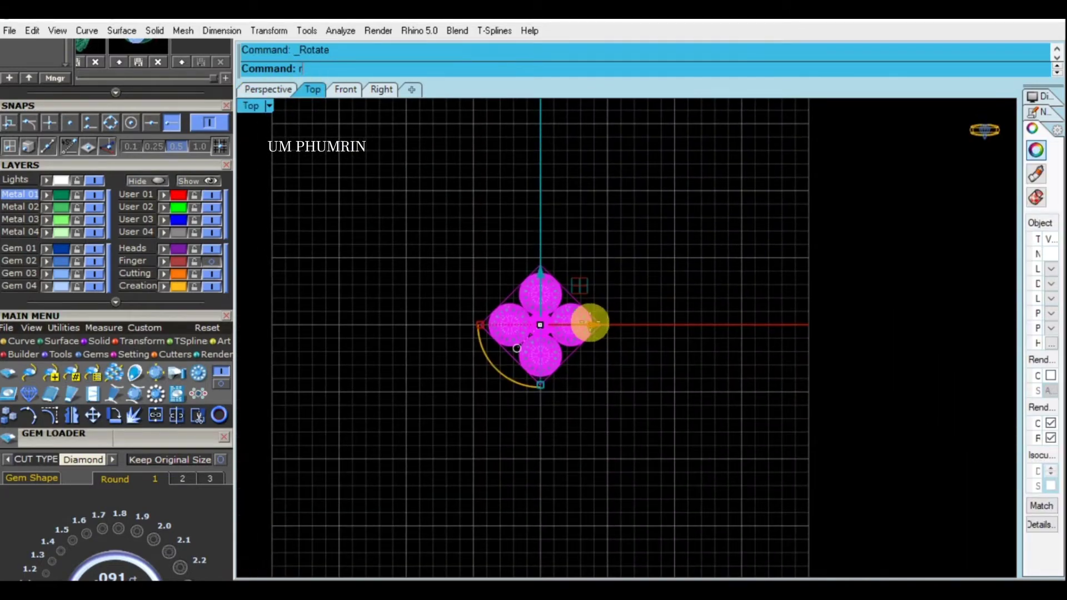
click(540, 324)
click(540, 191)
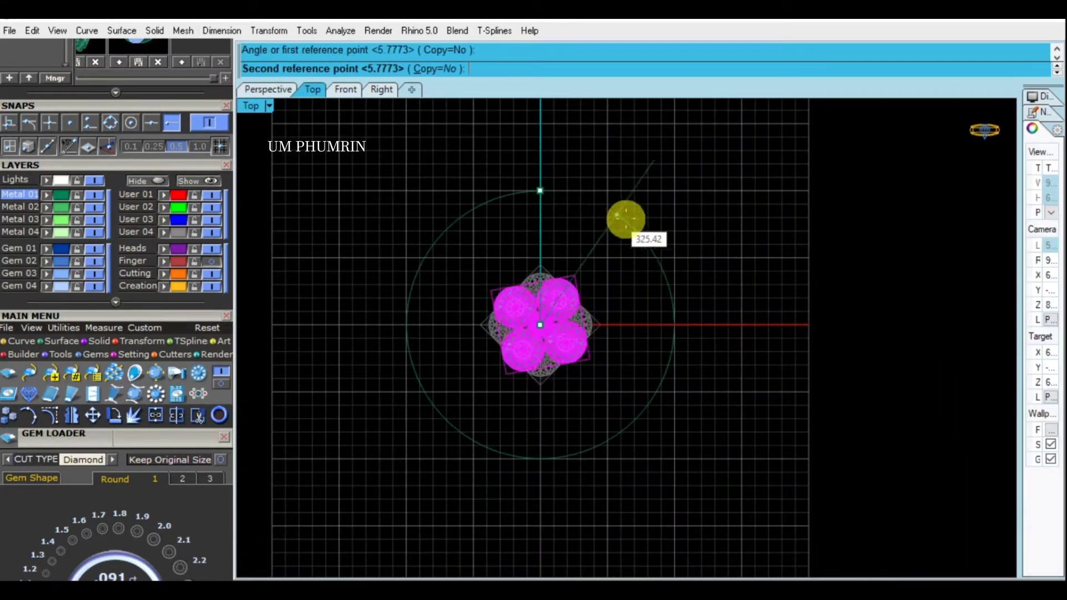
click(633, 225)
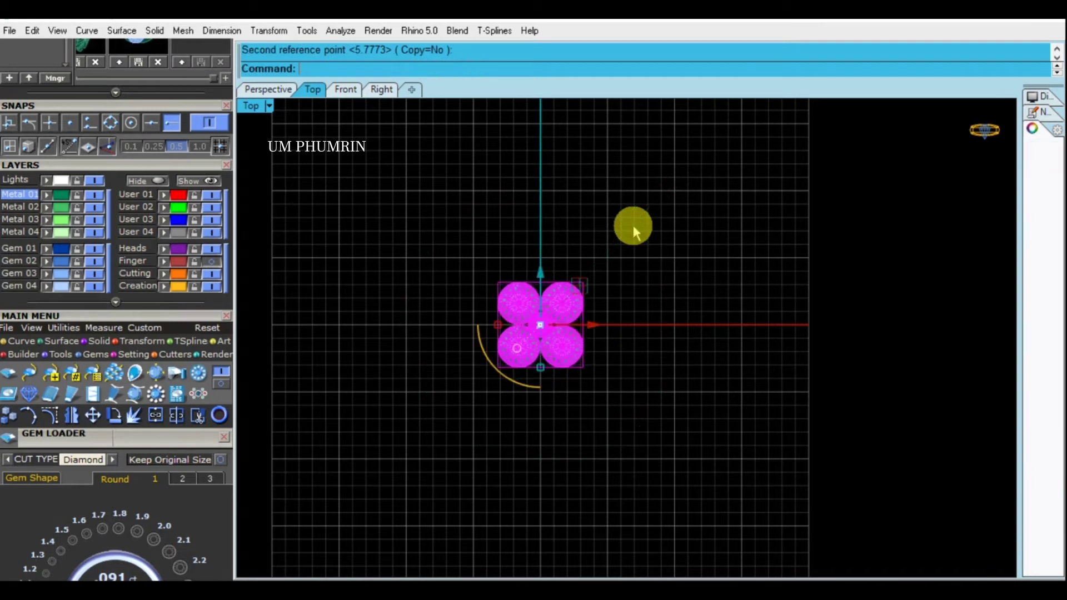
scroll(556, 325, up, 2)
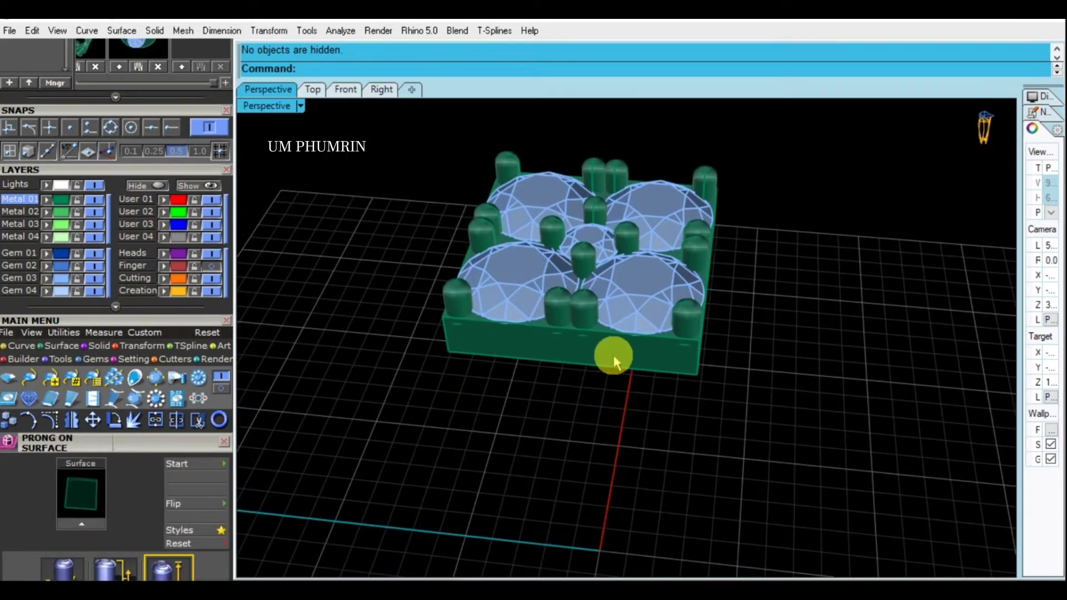
Group the head's gems, prongs and base polysurfaces into one unit
mouse_move(678, 326)
right_down()
mouse_move(466, 244)
mouse_move(329, 226)
mouse_move(662, 357)
right_up()
key(ctrl+a)
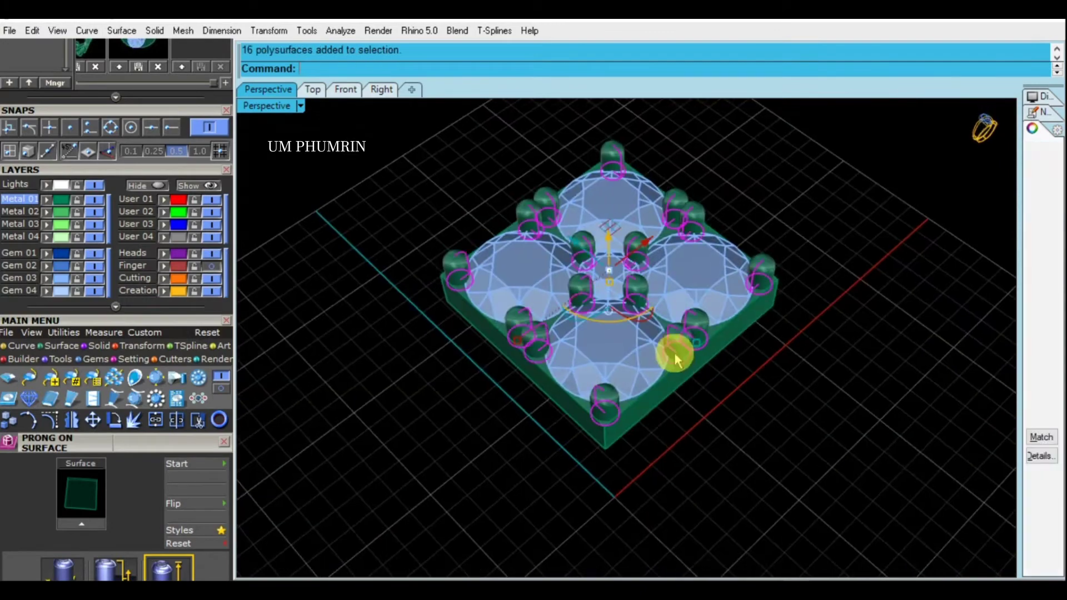
drag(847, 442, 398, 158)
key(ctrl+g)
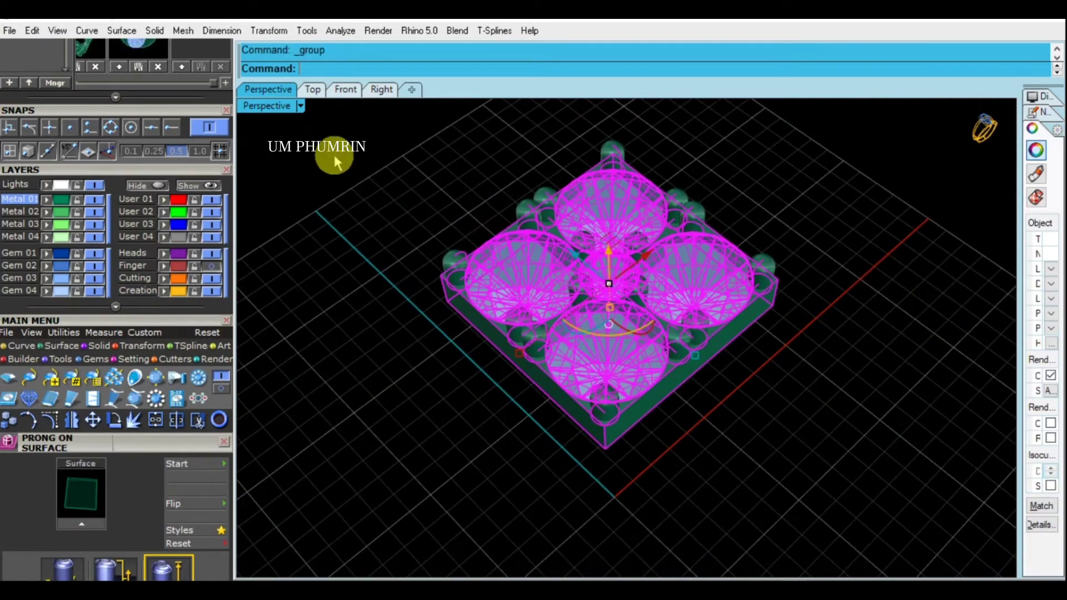
click(313, 90)
key(Escape)
scroll(423, 210, down, 1)
scroll(423, 209, down, 1)
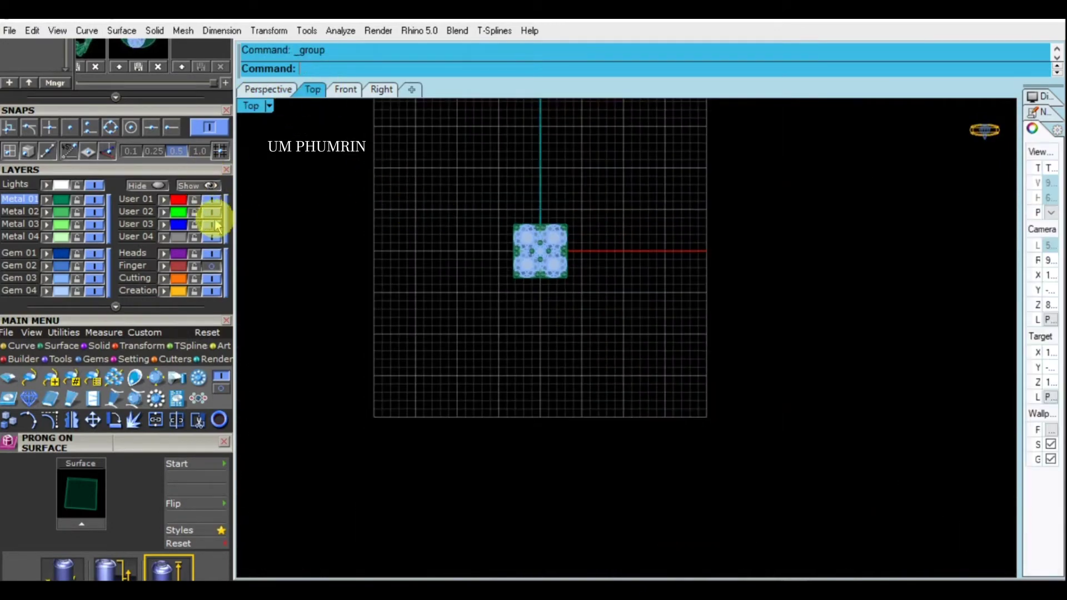
Frame the head above the ring in Front view and window-select the three ring circles
click(268, 90)
mouse_move(576, 321)
right_down()
mouse_move(616, 300)
mouse_move(537, 229)
mouse_move(417, 167)
right_up()
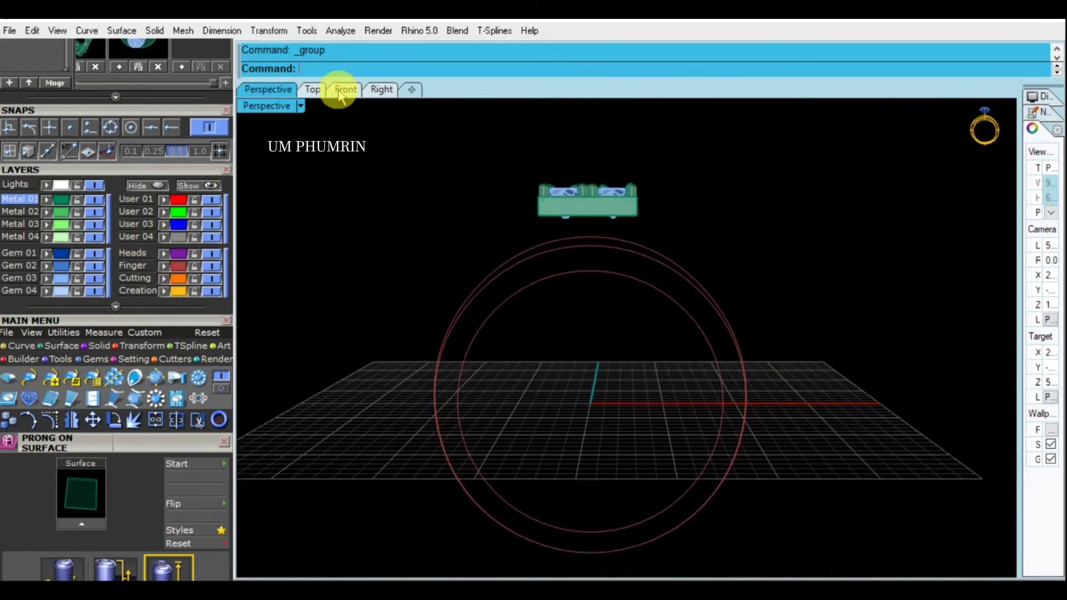
click(344, 90)
scroll(591, 238, down, 3)
scroll(564, 243, down, 2)
right_drag(657, 254, 650, 180)
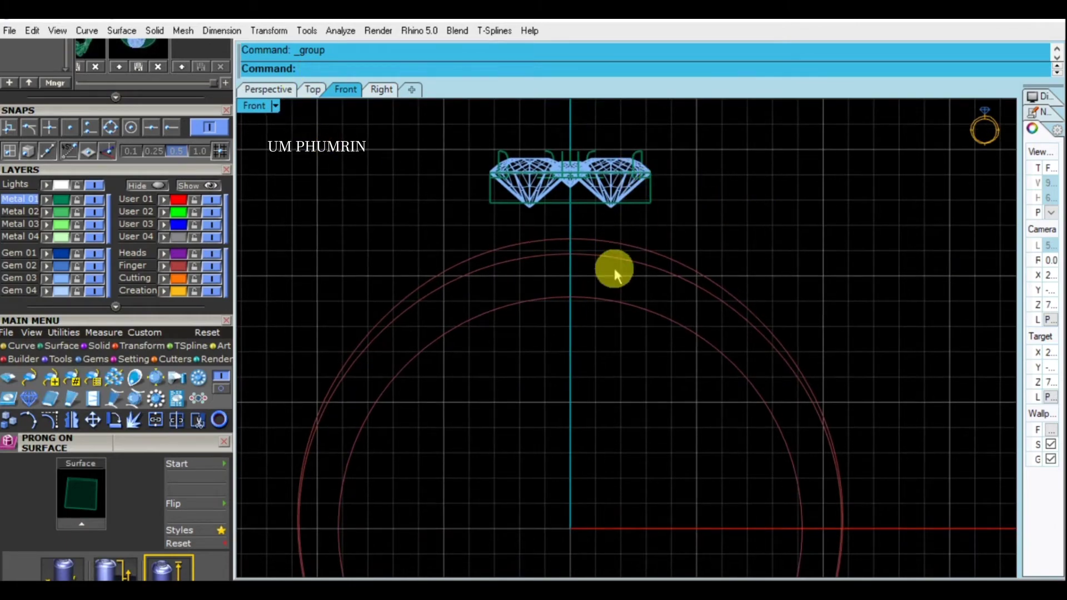
scroll(616, 273, down, 2)
drag(767, 243, 698, 330)
scroll(766, 295, down, 2)
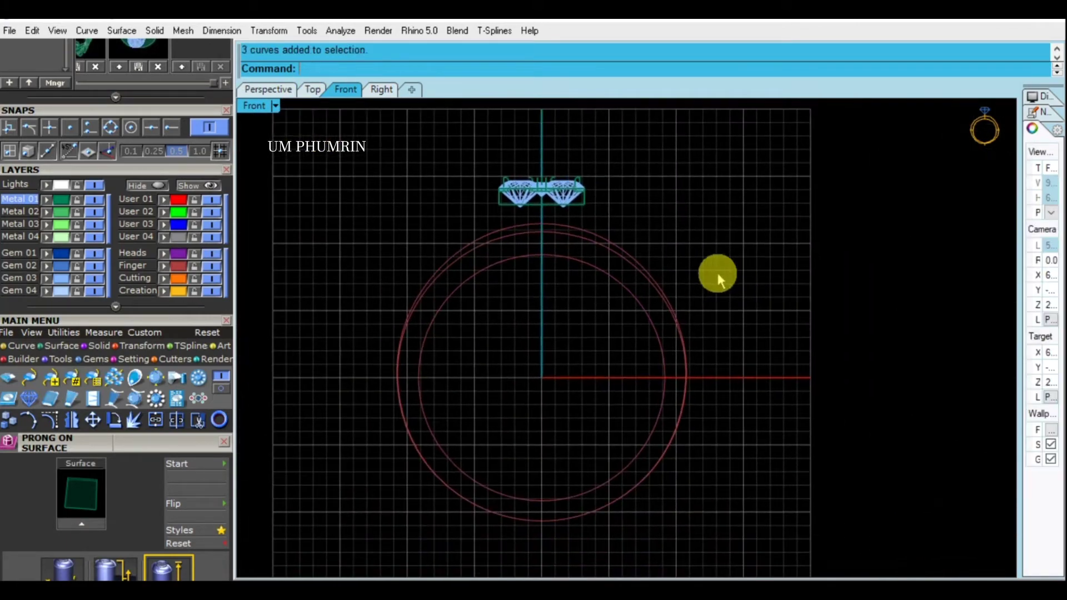
Extrude two ring circles both sides by 1.0 into two solid shank bands
click(282, 100)
mouse_move(565, 278)
right_down()
mouse_move(690, 266)
mouse_move(622, 214)
mouse_move(615, 242)
right_up()
click(628, 204)
right_click(614, 244)
text(1)
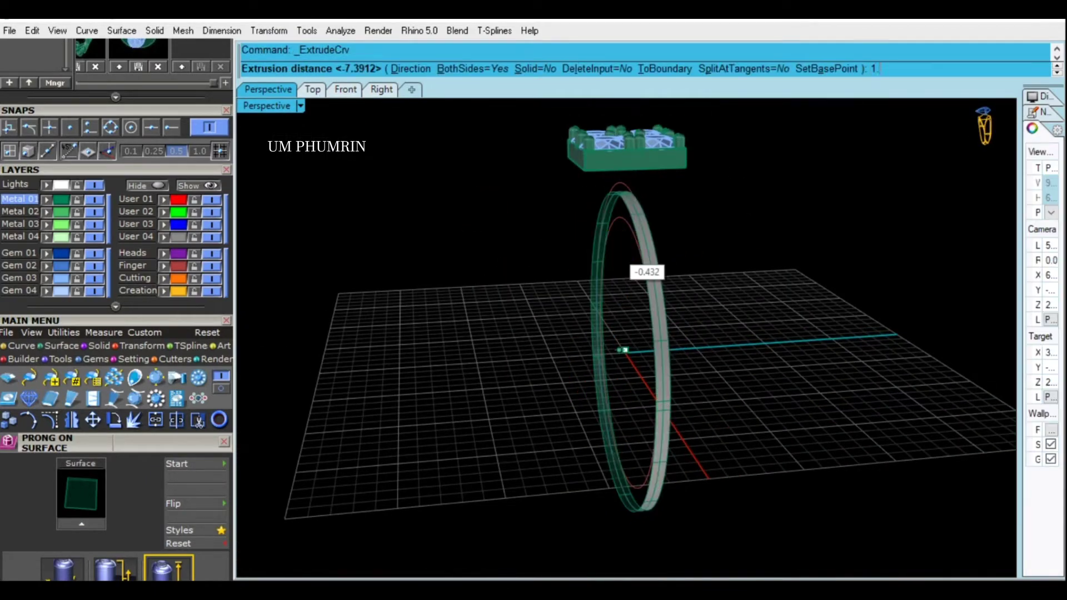
right_click(612, 245)
scroll(632, 195, up, 3)
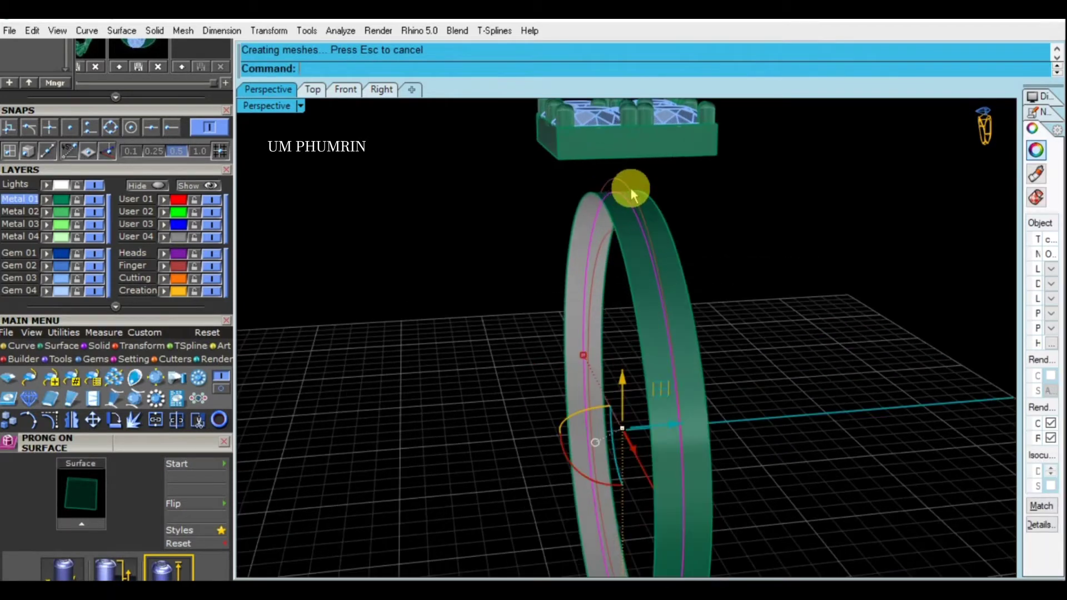
right_click(632, 193)
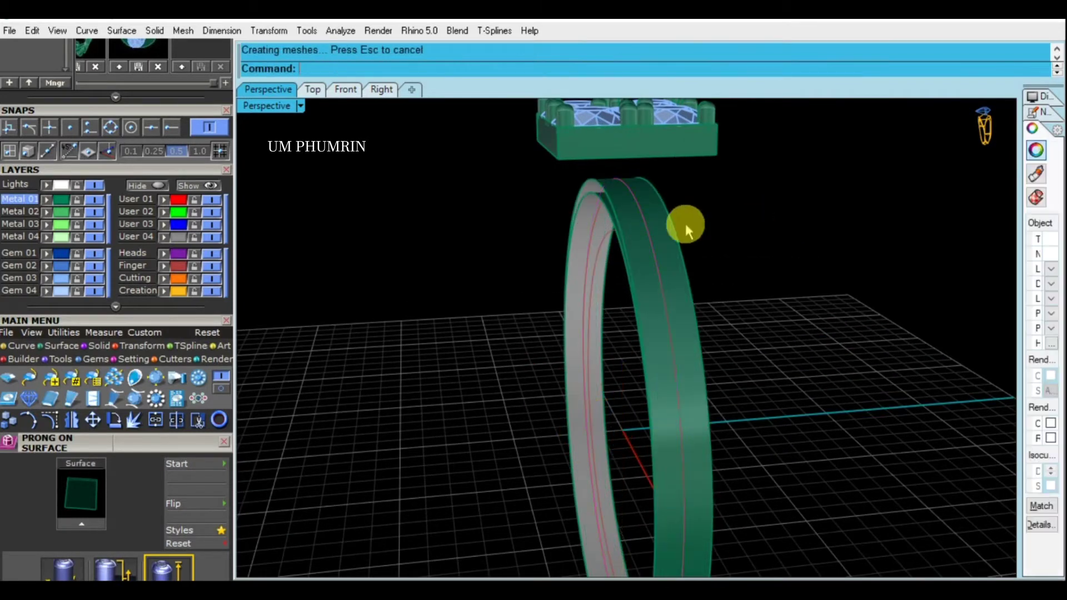
Turn off the Finger layer curves and switch to the Right view
click(213, 267)
click(598, 207)
click(345, 89)
click(381, 89)
scroll(550, 264, up, 2)
scroll(542, 317, up, 3)
Slide the second band sideways and build a bounding-box cage around it
drag(564, 328, 581, 327)
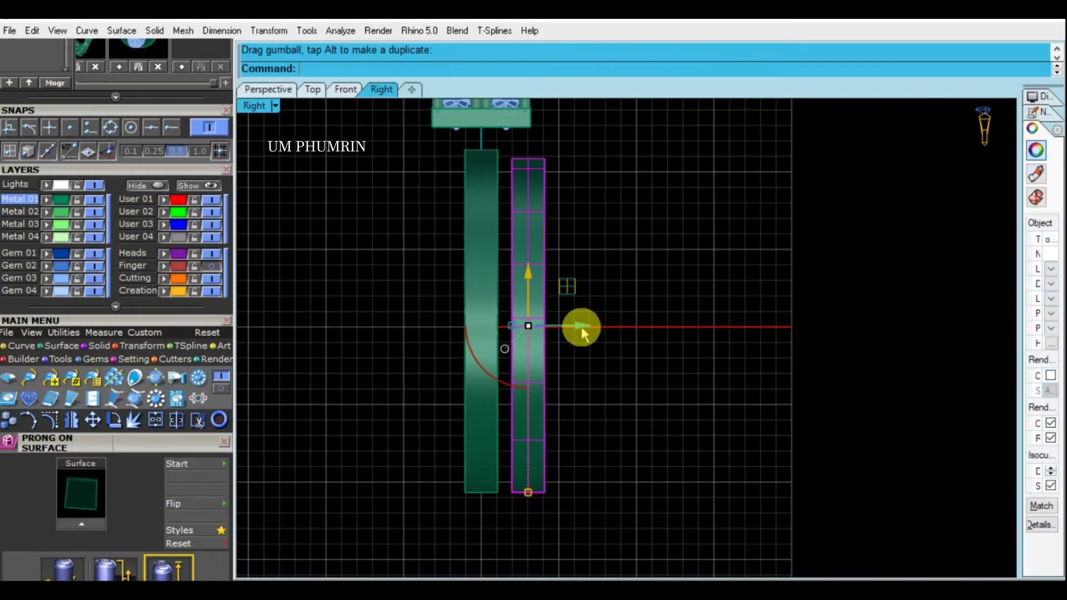
click(172, 359)
click(198, 398)
click(383, 69)
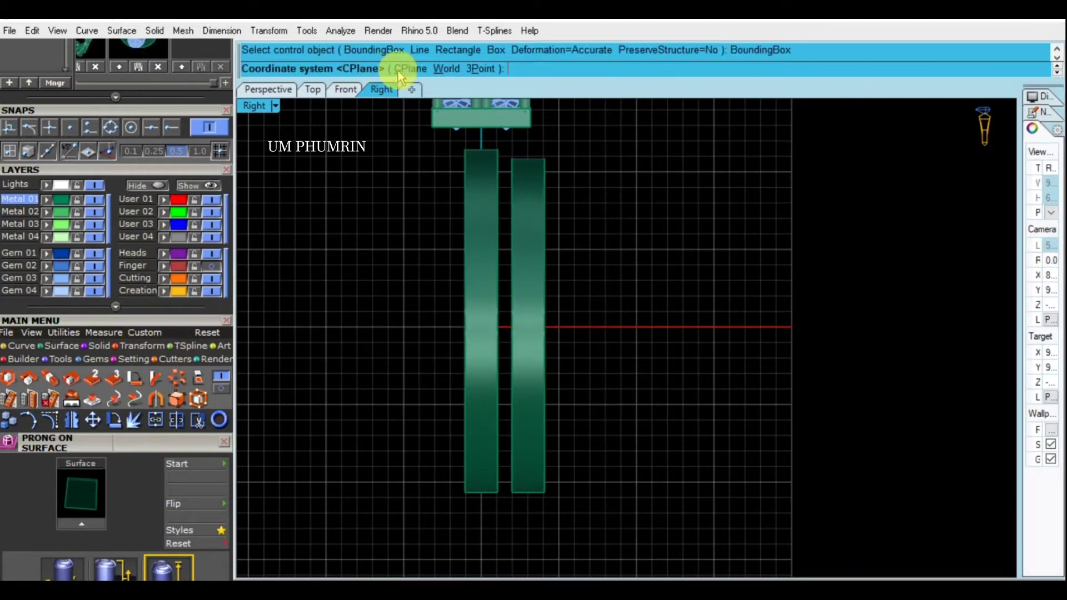
key(Return)
key(Return)
key(Return)
key(Return)
Tilt the band by moving the lower cage points and bending the middle row
drag(420, 336, 564, 478)
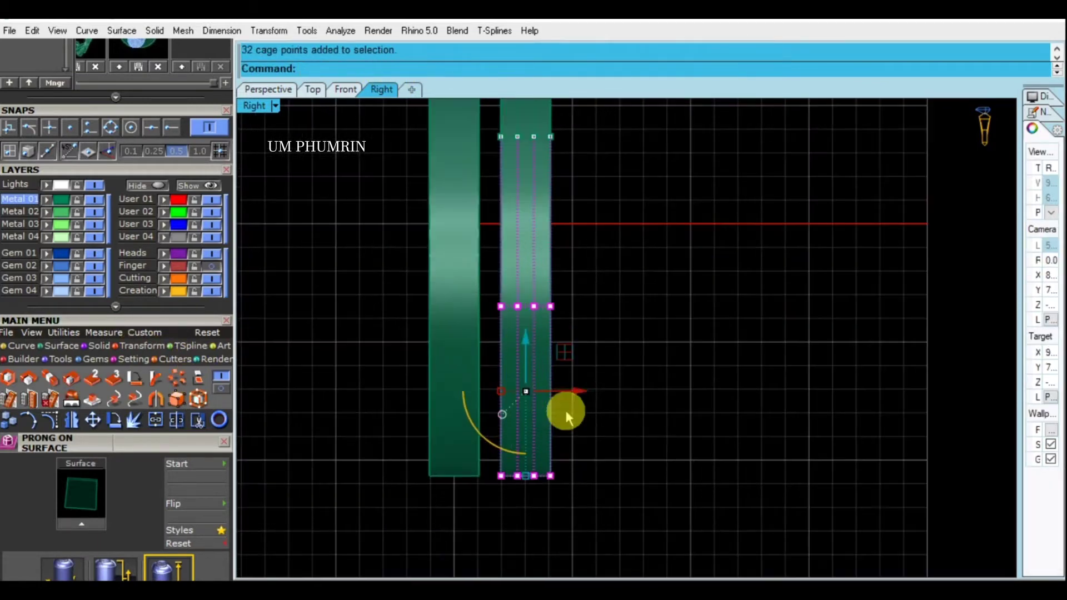
drag(565, 410, 572, 356)
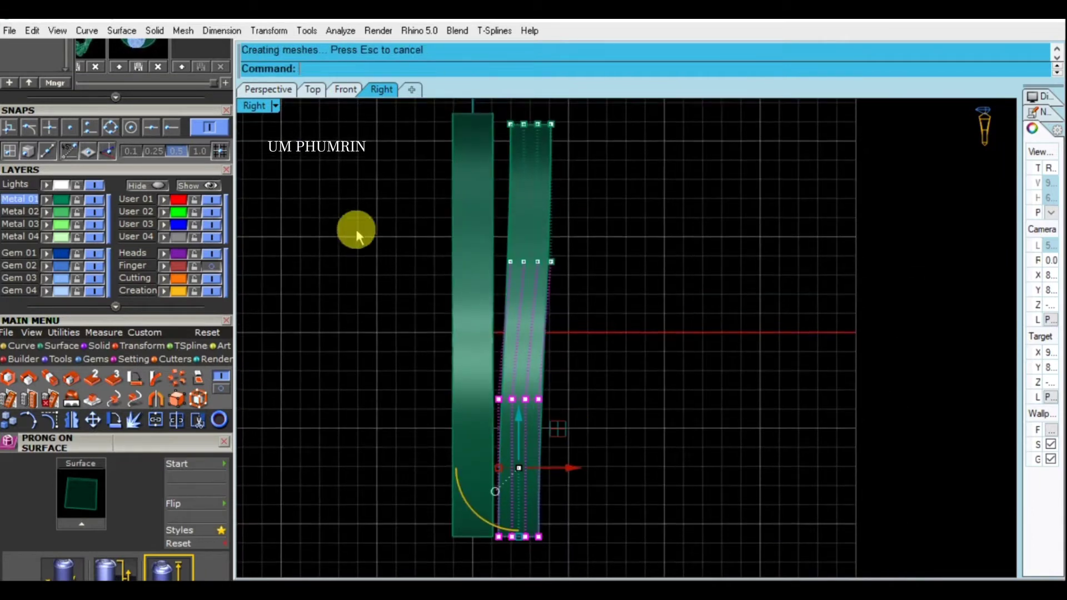
drag(357, 231, 625, 304)
scroll(566, 262, up, 2)
drag(562, 266, 590, 281)
scroll(643, 322, down, 2)
scroll(588, 283, up, 2)
scroll(678, 350, down, 2)
scroll(476, 340, up, 2)
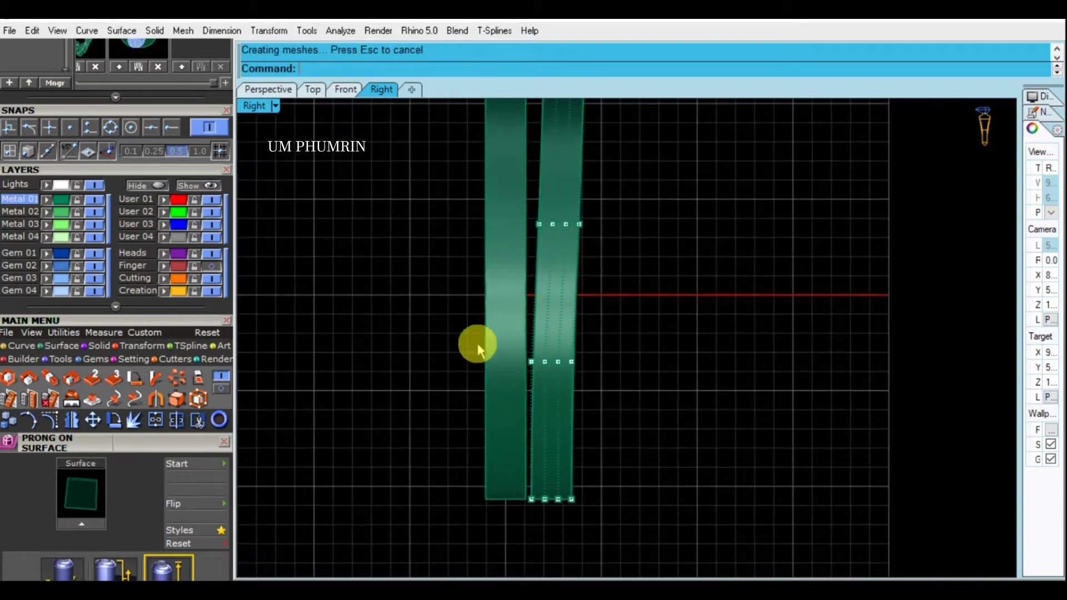
Shift the bottom and middle cage rows left so the strip starts leaning
drag(476, 340, 611, 400)
mouse_move(500, 477)
mouse_down()
mouse_move(620, 511)
mouse_move(580, 507)
mouse_up()
scroll(586, 500, up, 2)
scroll(631, 452, down, 2)
drag(398, 341, 684, 528)
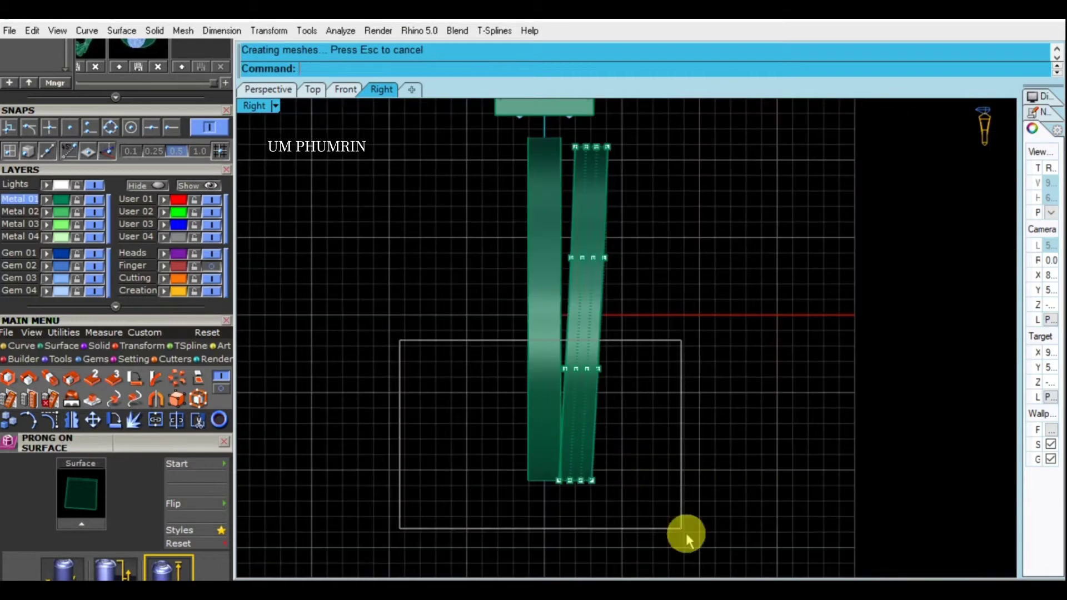
scroll(408, 324, up, 2)
drag(408, 324, 638, 364)
drag(629, 356, 629, 357)
scroll(688, 453, down, 2)
Push another cage row and the bottom cage points further left
drag(435, 276, 731, 326)
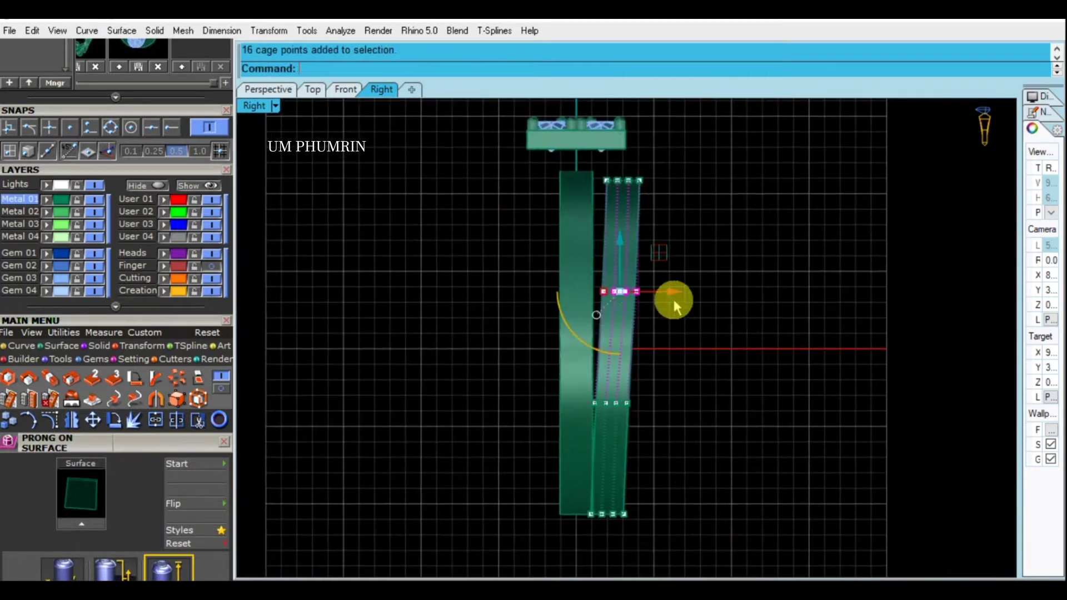
scroll(731, 326, up, 1)
drag(664, 294, 665, 299)
scroll(687, 388, down, 2)
scroll(626, 355, up, 2)
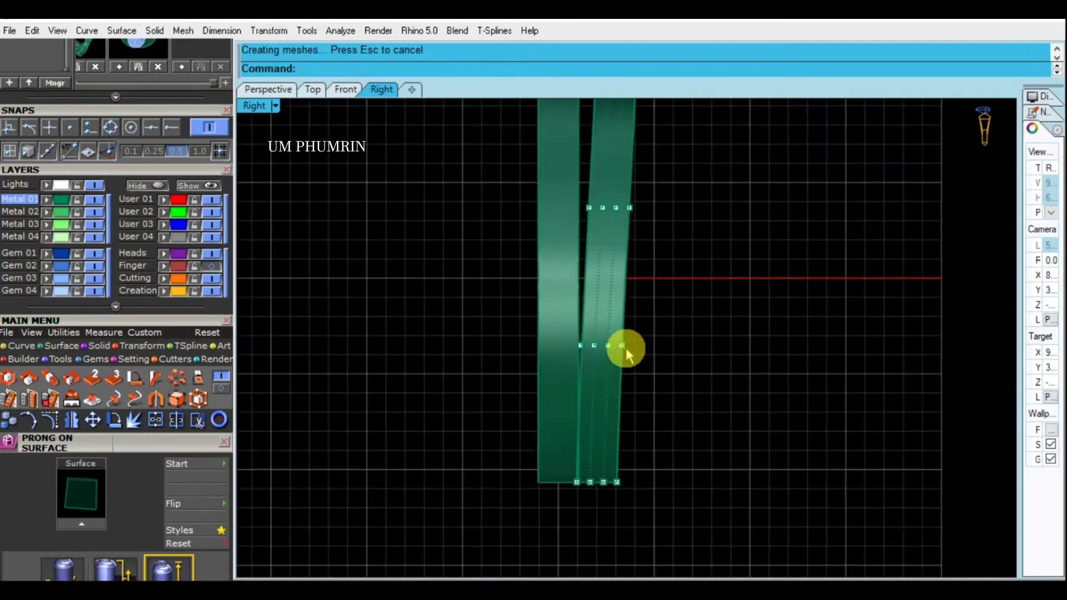
scroll(637, 486, up, 1)
mouse_move(502, 438)
mouse_down()
mouse_move(638, 485)
mouse_move(614, 483)
mouse_up()
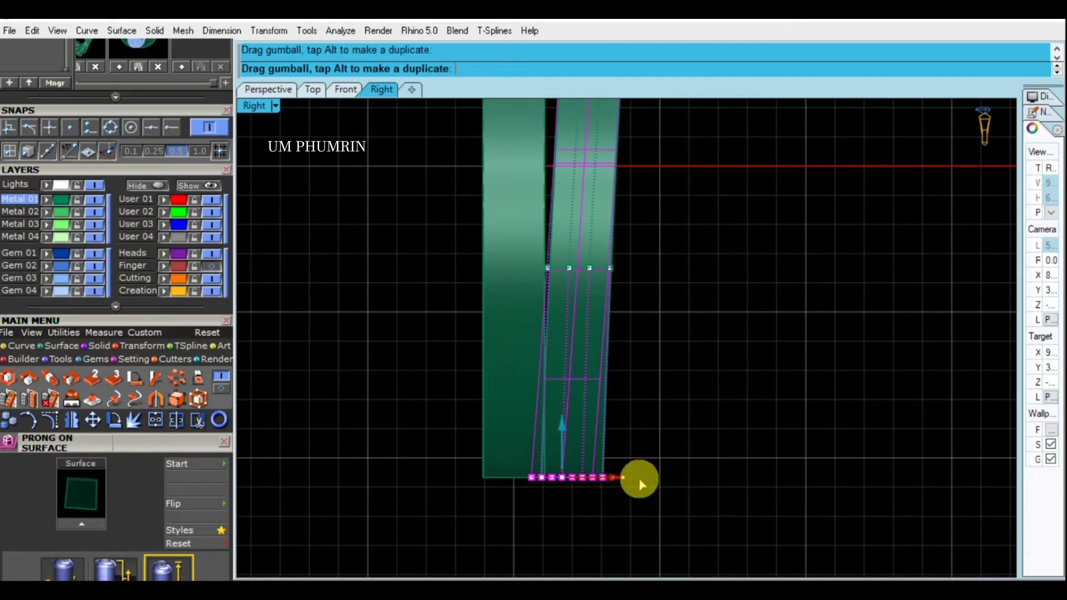
scroll(663, 429, down, 1)
scroll(648, 383, up, 1)
drag(409, 347, 644, 386)
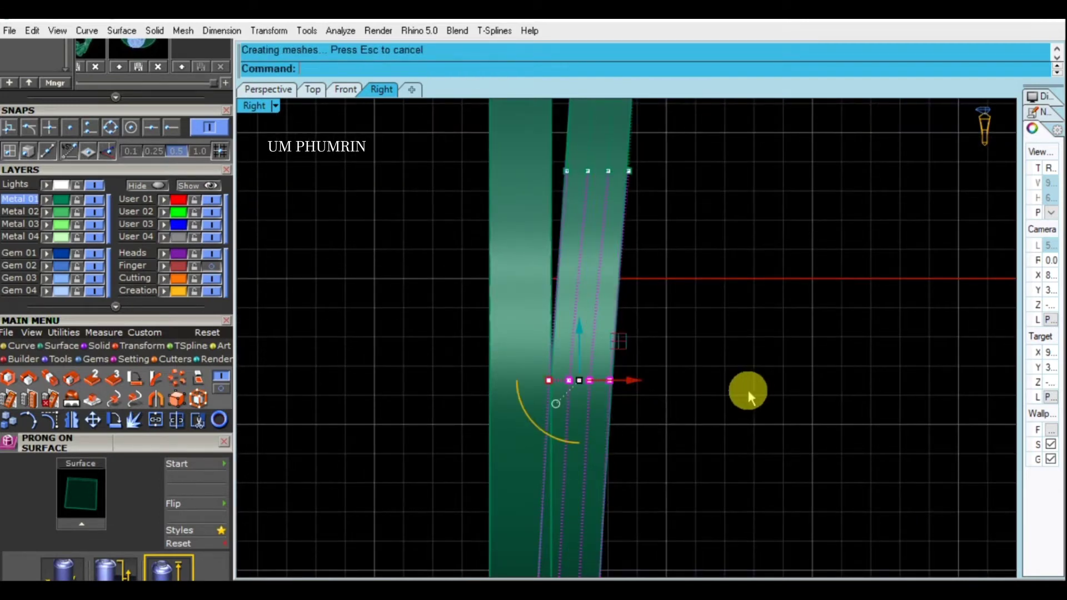
scroll(761, 423, down, 2)
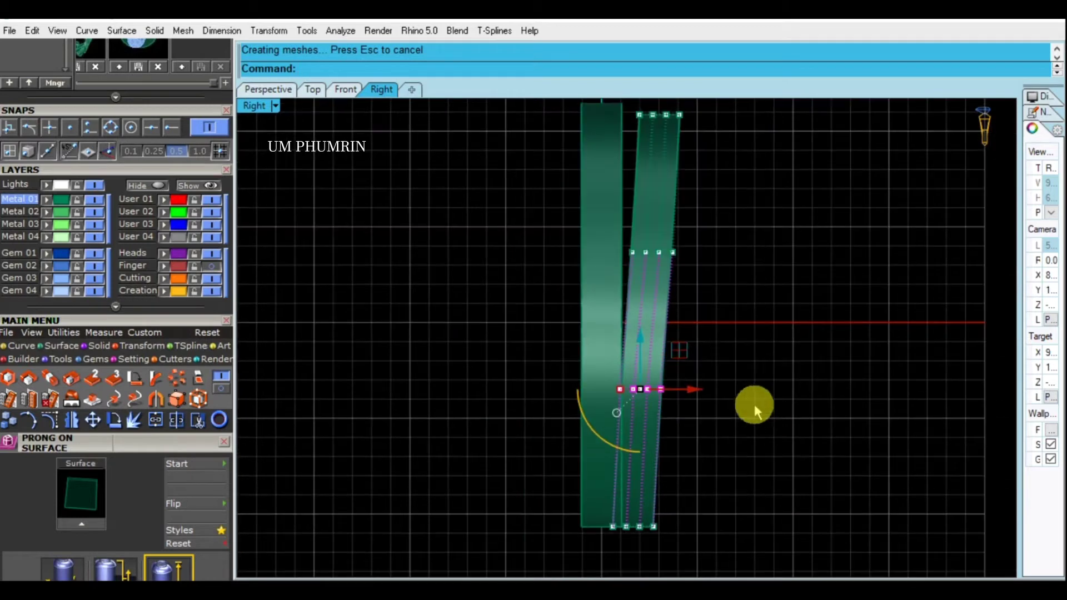
right_drag(740, 305, 751, 317)
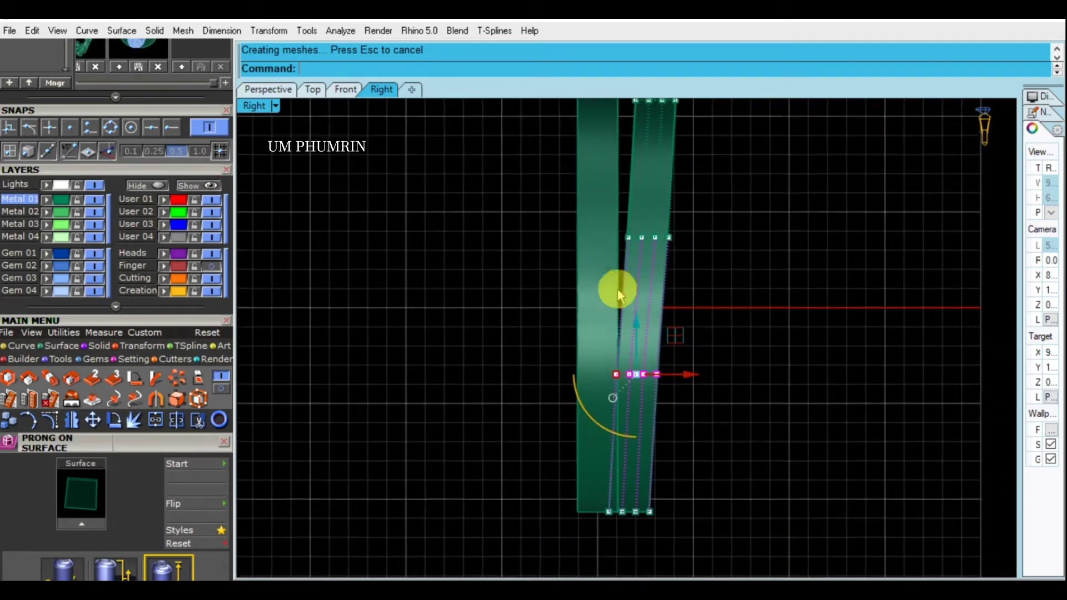
Fine-tune the lean with small sideways nudges of the bottom and middle cage rows
drag(476, 409, 722, 504)
scroll(683, 488, up, 3)
drag(635, 476, 637, 477)
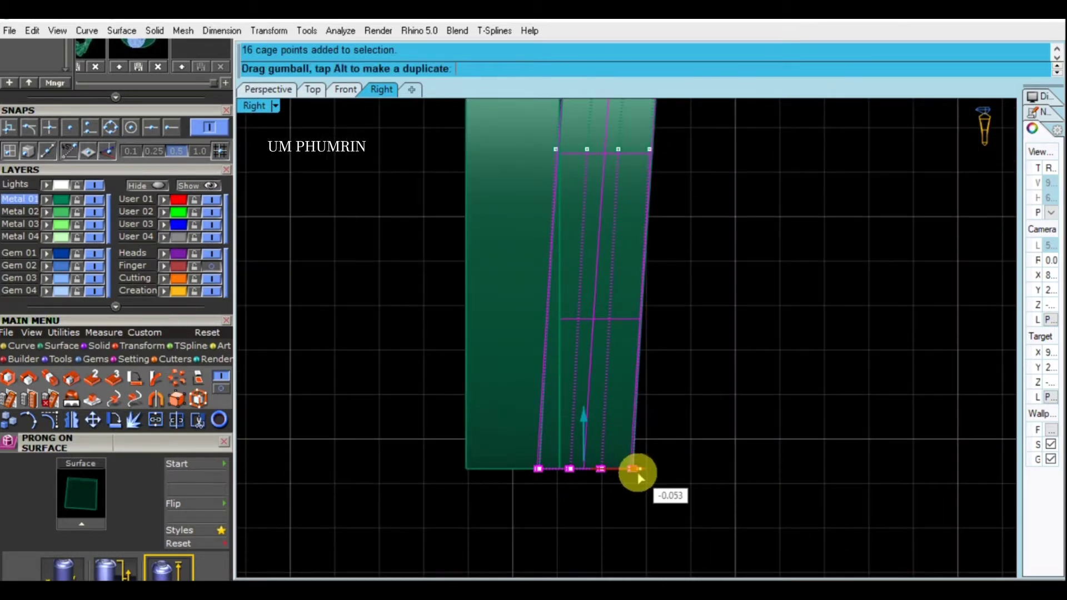
drag(639, 478, 640, 478)
scroll(708, 439, down, 3)
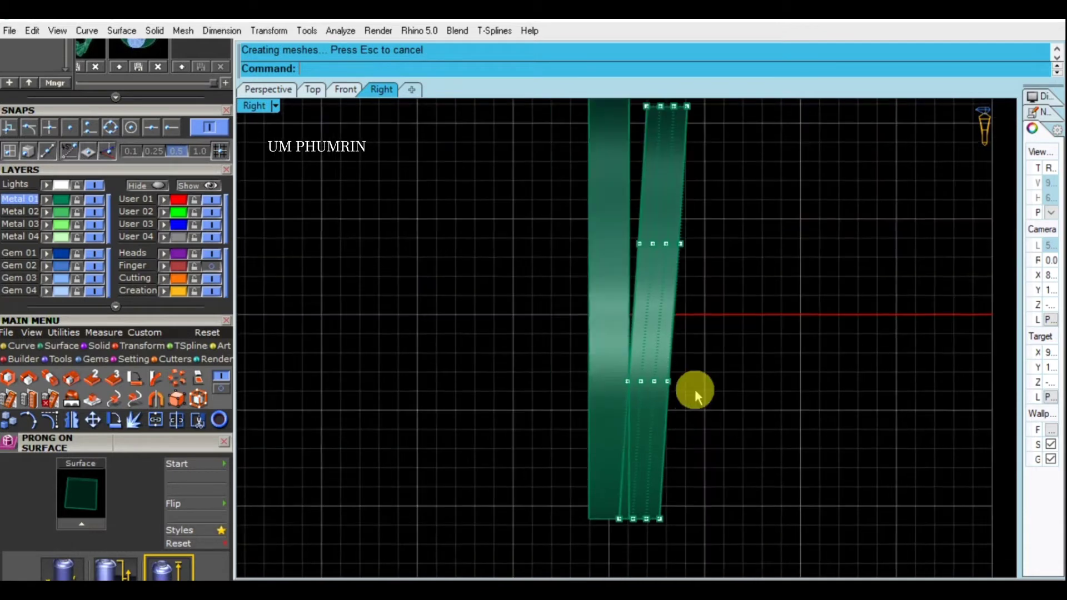
mouse_move(614, 284)
mouse_down()
mouse_move(682, 307)
mouse_move(709, 298)
mouse_up()
scroll(652, 302, up, 3)
scroll(758, 350, down, 2)
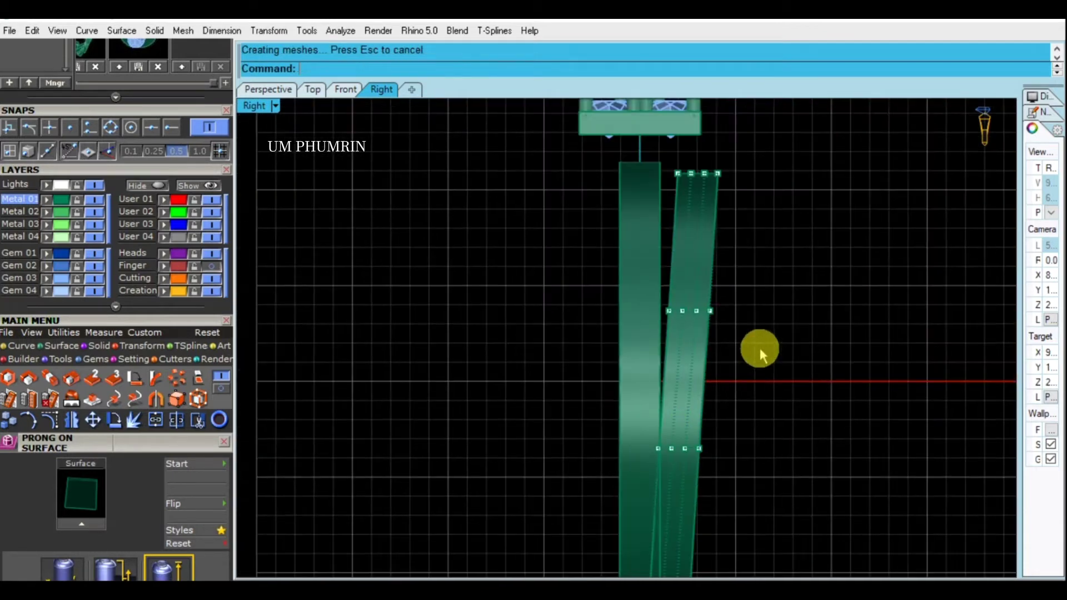
scroll(702, 352, down, 2)
scroll(705, 391, up, 3)
drag(677, 368, 698, 383)
scroll(743, 381, down, 2)
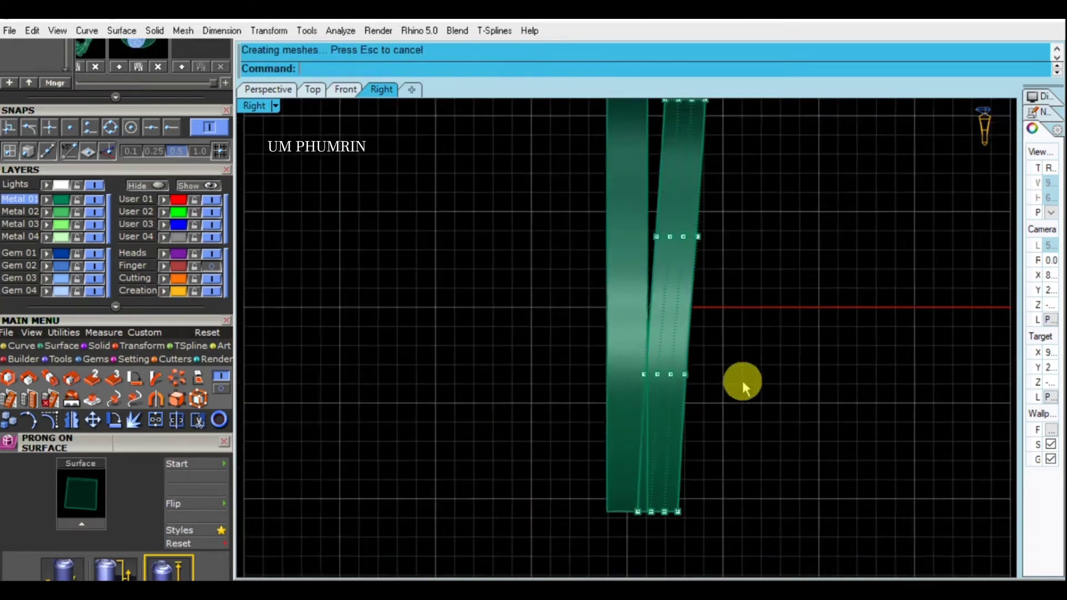
scroll(714, 418, down, 2)
scroll(715, 419, up, 3)
Move the top cage row slightly right and select the finished leaning strip
drag(512, 171, 739, 239)
scroll(711, 195, up, 2)
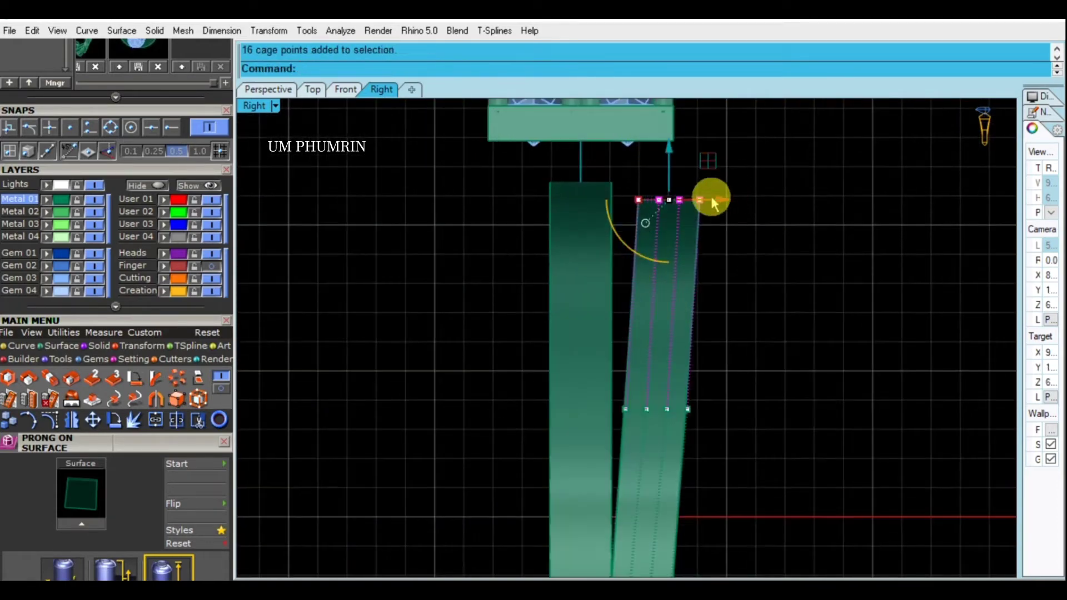
drag(710, 195, 722, 202)
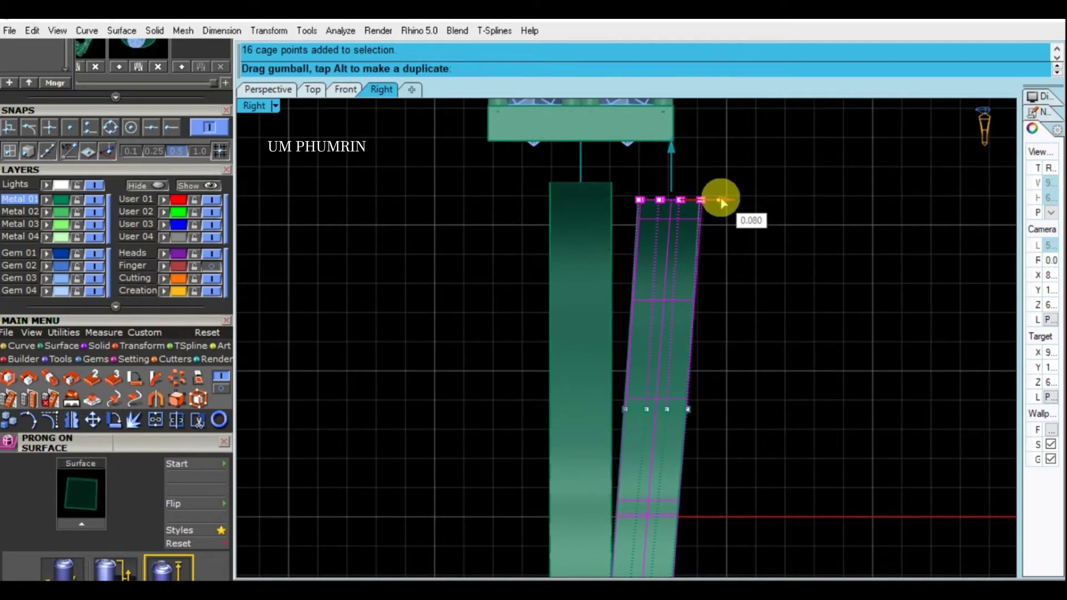
drag(719, 203, 723, 204)
scroll(747, 300, down, 2)
scroll(744, 333, down, 2)
click(716, 352)
Mirror the leaning strip from 0 onto the opposite side
key(Escape)
click(736, 322)
text(Mirror)
key(Return)
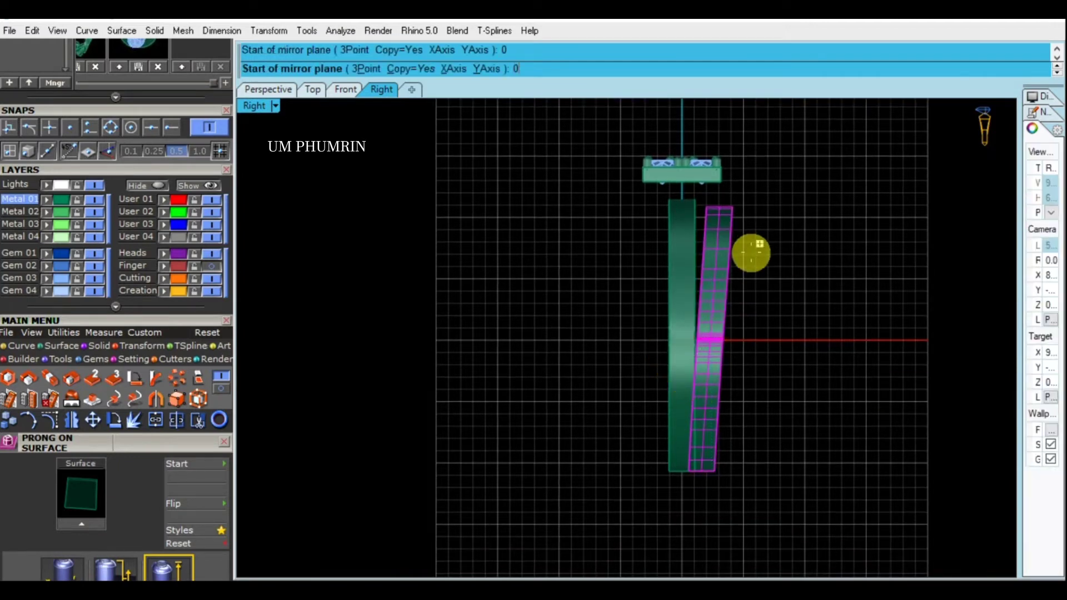
text(0)
key(Return)
click(698, 256)
Hide the mirrored strip's isocurves and give it a bounding-box cage with global edit region
click(583, 309)
click(725, 277)
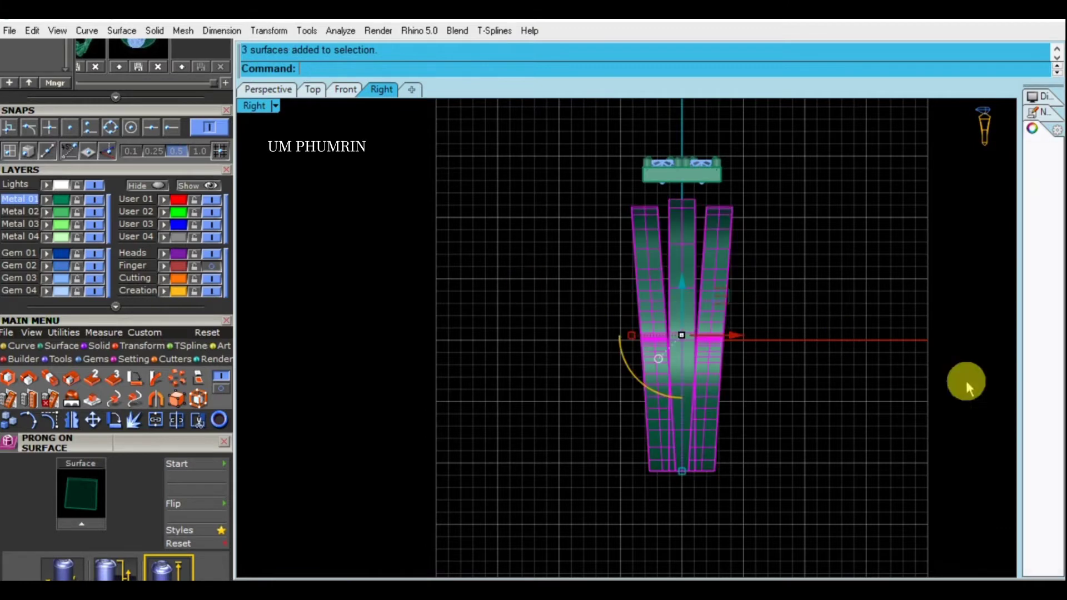
click(1050, 486)
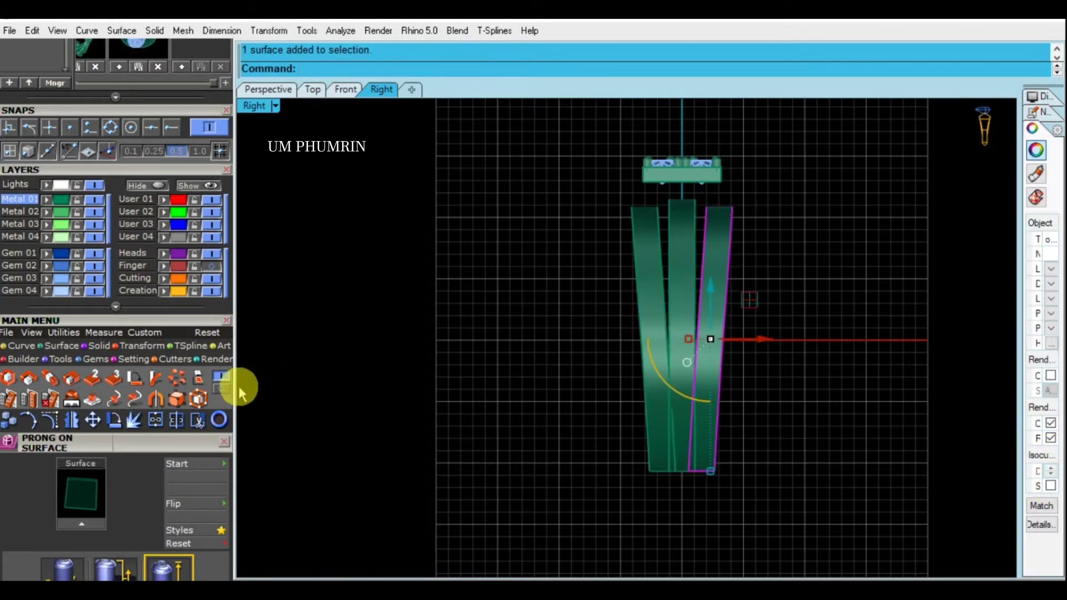
click(221, 378)
click(352, 68)
click(410, 69)
key(Return)
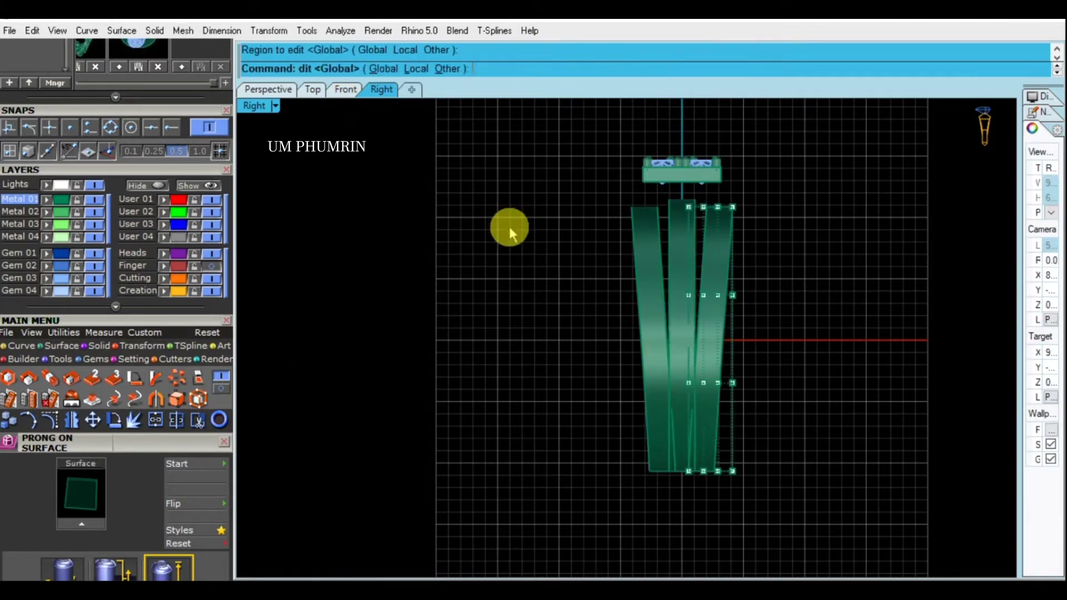
key(Return)
Move the whole cage sideways, then shift its bottom row of points
scroll(611, 349, up, 3)
drag(555, 145, 764, 477)
scroll(640, 352, up, 3)
drag(628, 351, 628, 352)
scroll(745, 375, down, 3)
key(Escape)
drag(434, 373, 730, 469)
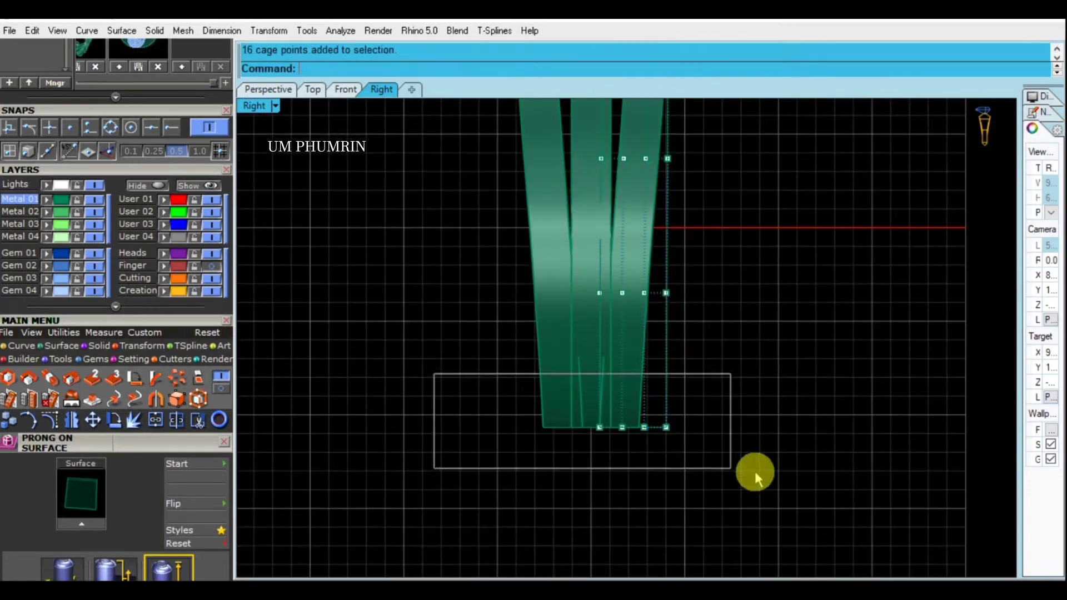
scroll(754, 475, up, 2)
drag(678, 428, 702, 425)
scroll(713, 398, down, 2)
scroll(451, 331, down, 1)
scroll(701, 366, up, 2)
Move the middle cage row sideways and further left to angle the copy
mouse_move(451, 331)
mouse_down()
mouse_move(716, 397)
mouse_move(688, 364)
mouse_up()
scroll(744, 361, down, 2)
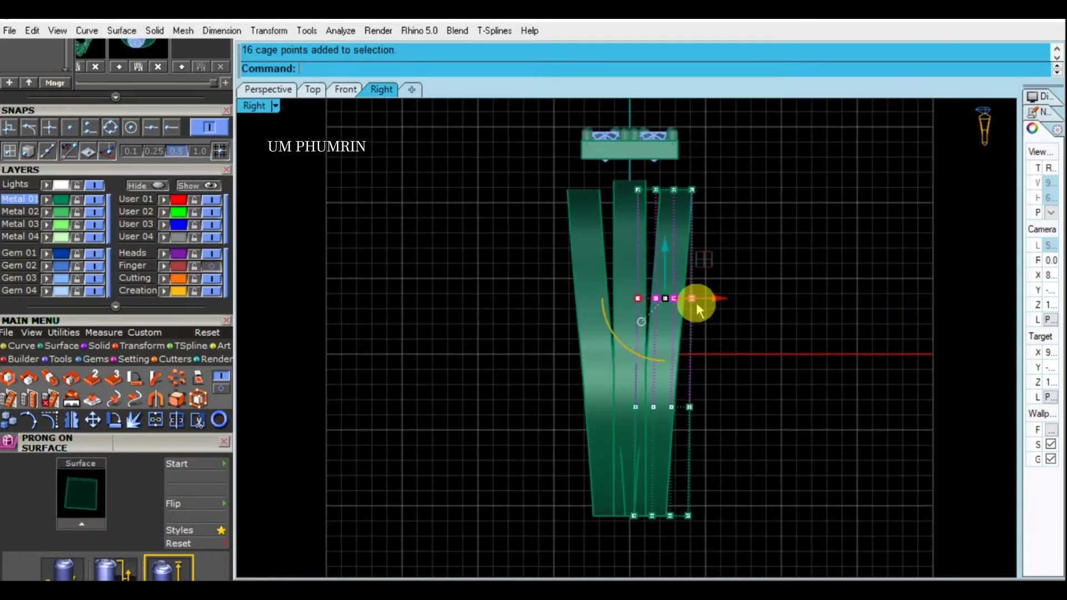
scroll(697, 309, up, 2)
drag(698, 296, 692, 303)
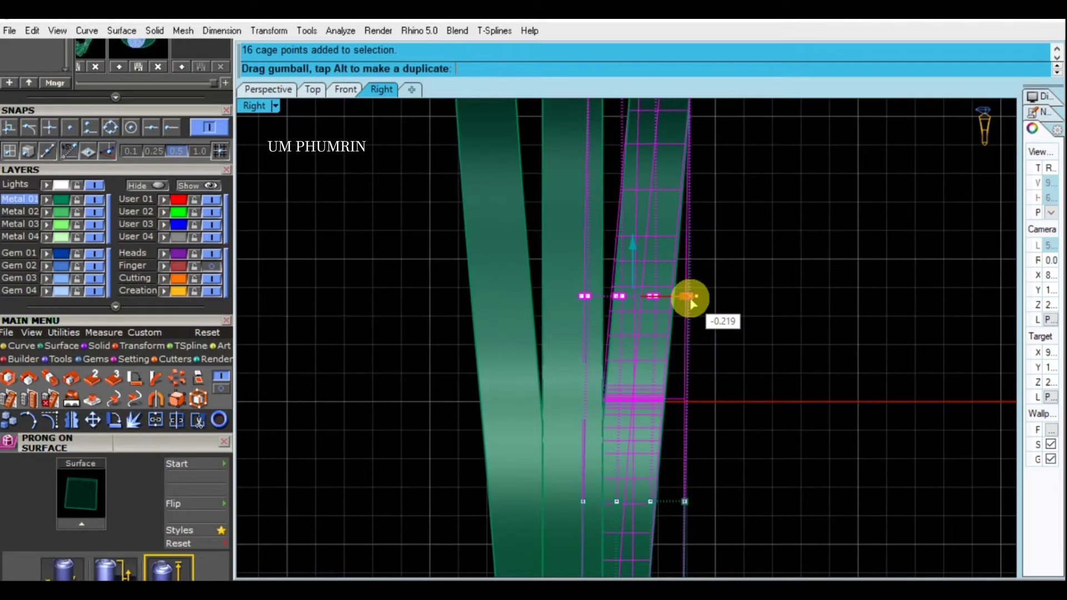
drag(693, 303, 693, 303)
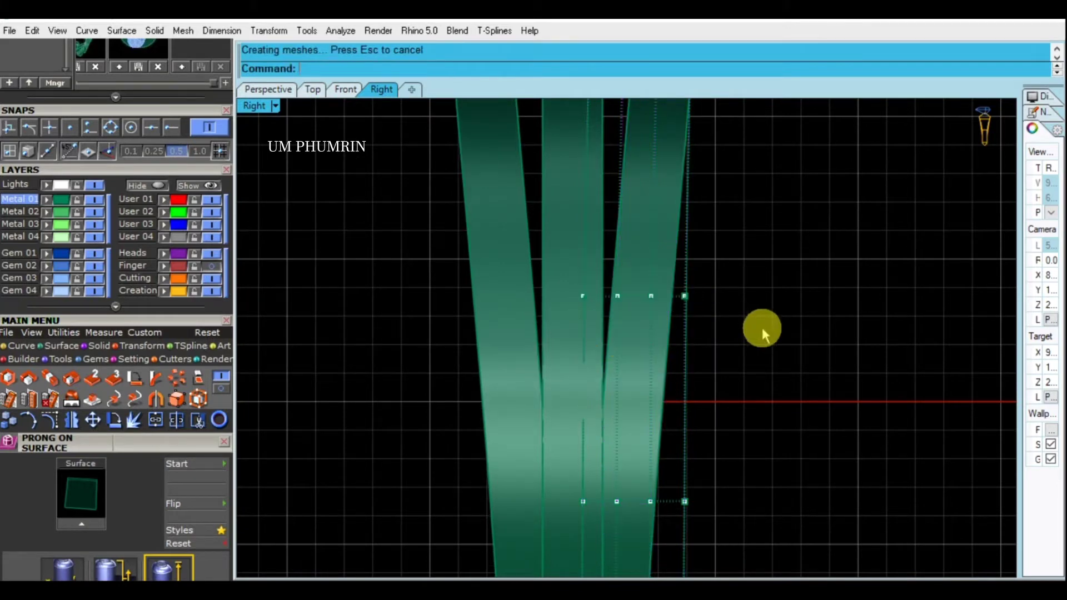
scroll(698, 305, down, 2)
scroll(667, 360, up, 2)
drag(667, 360, 658, 362)
scroll(757, 340, down, 2)
Adjust the bottom cage row, then delete the cage control object
mouse_move(600, 434)
mouse_down()
mouse_move(678, 467)
mouse_move(691, 456)
mouse_up()
scroll(693, 455, up, 2)
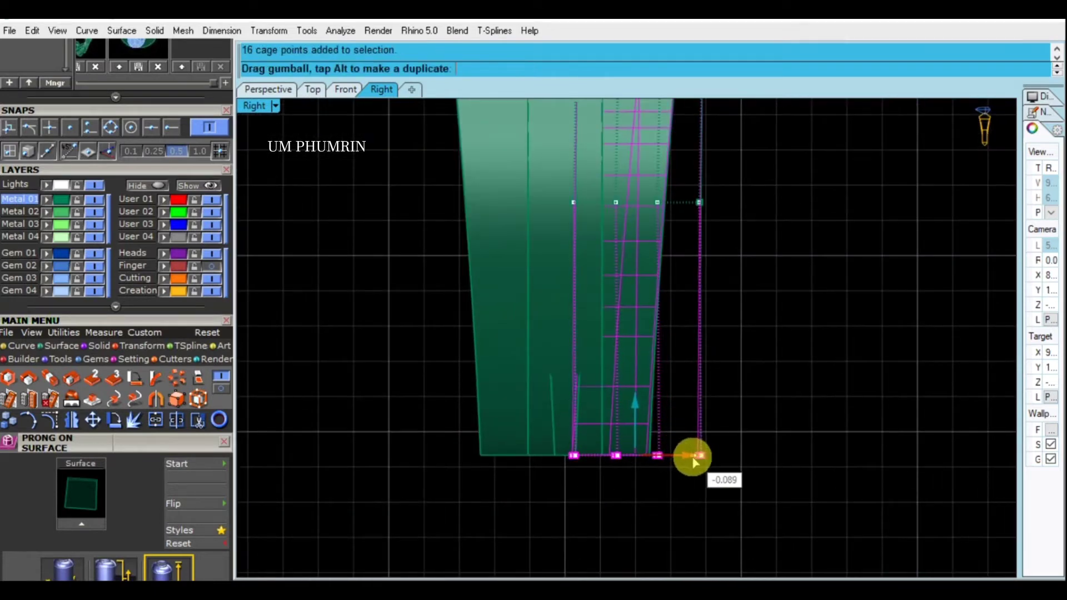
drag(695, 460, 695, 459)
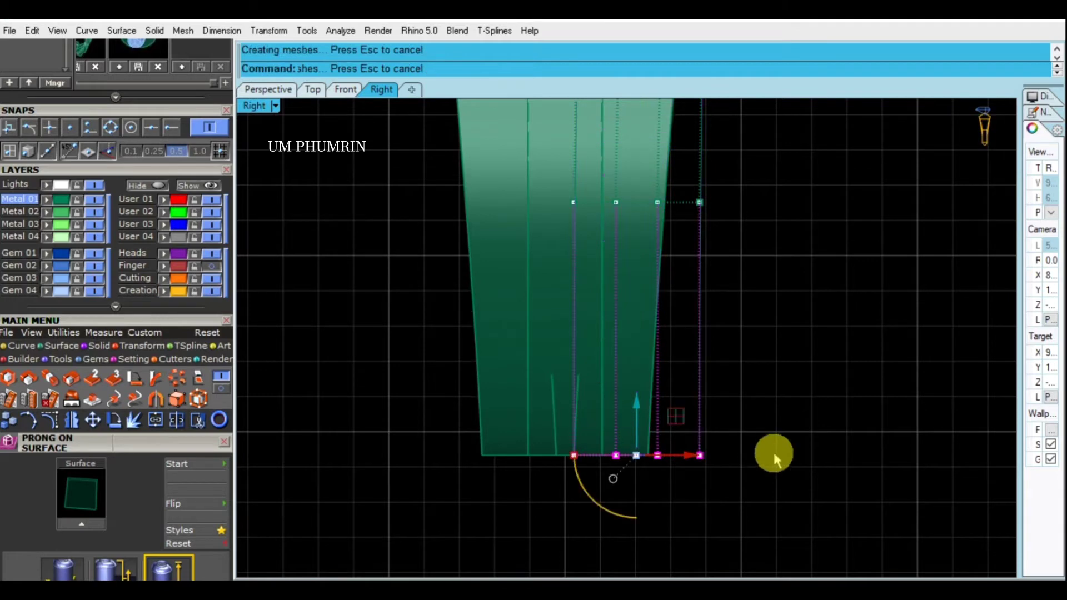
scroll(757, 448, down, 2)
scroll(710, 487, down, 1)
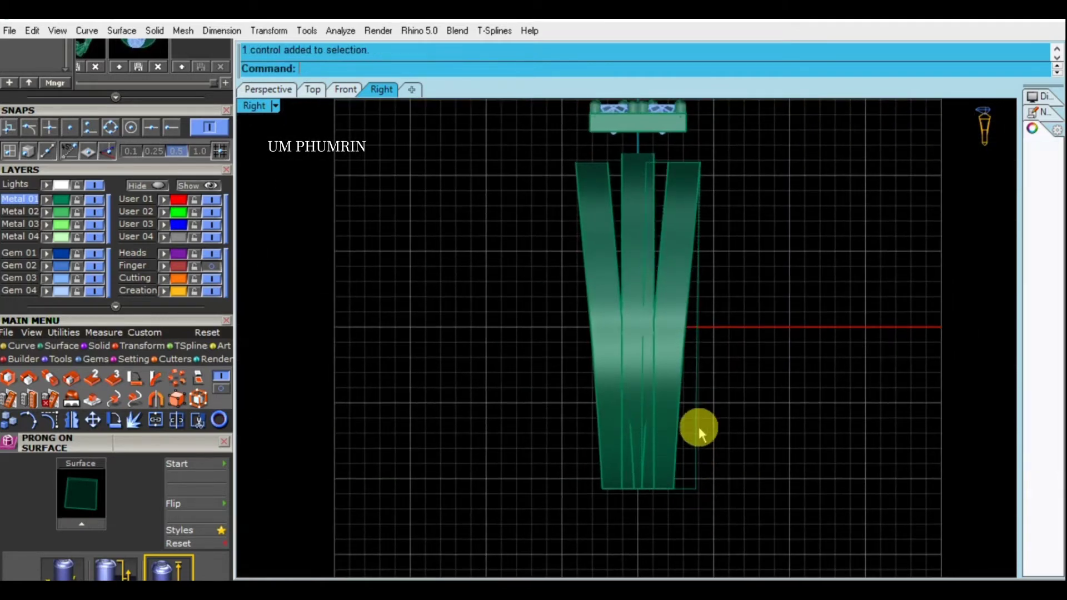
click(698, 427)
key(Delete)
scroll(732, 451, down, 2)
scroll(789, 449, down, 1)
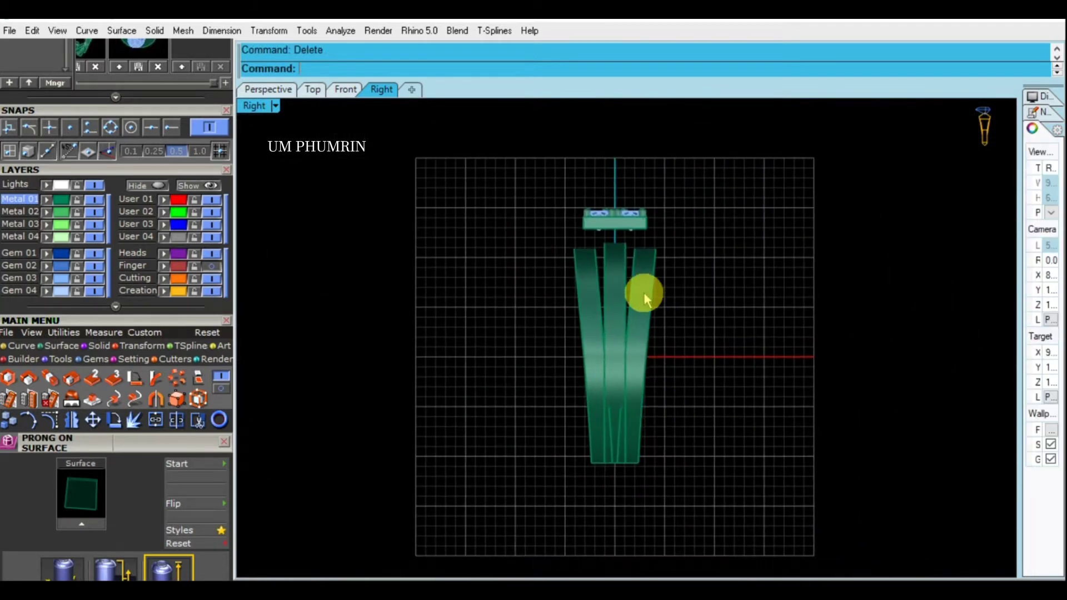
Switch to Perspective, orbit the ring, and Cap the three selected band surfaces
scroll(645, 286, up, 1)
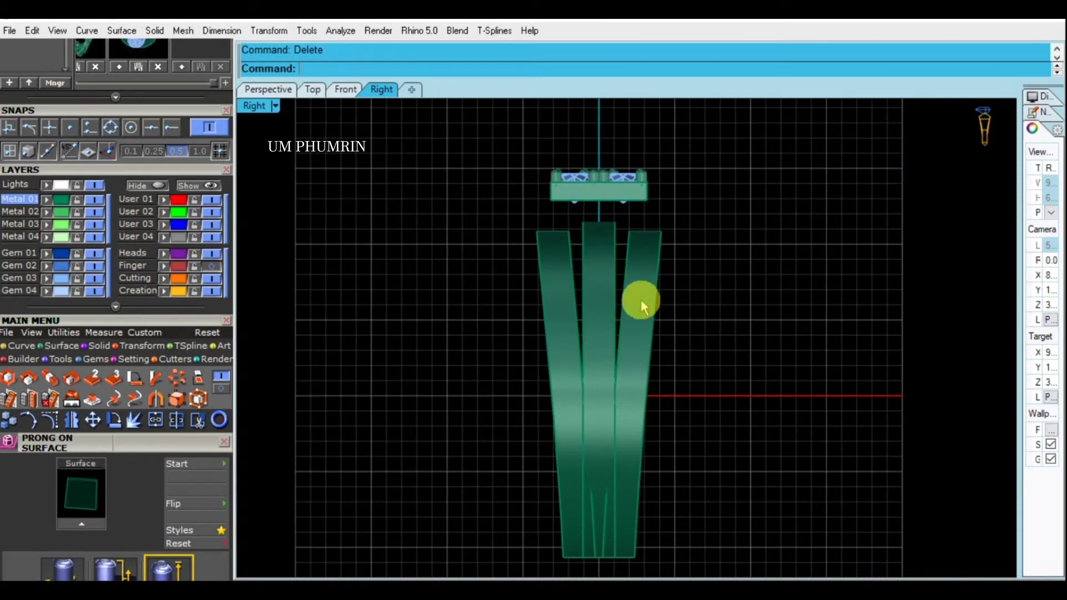
click(650, 306)
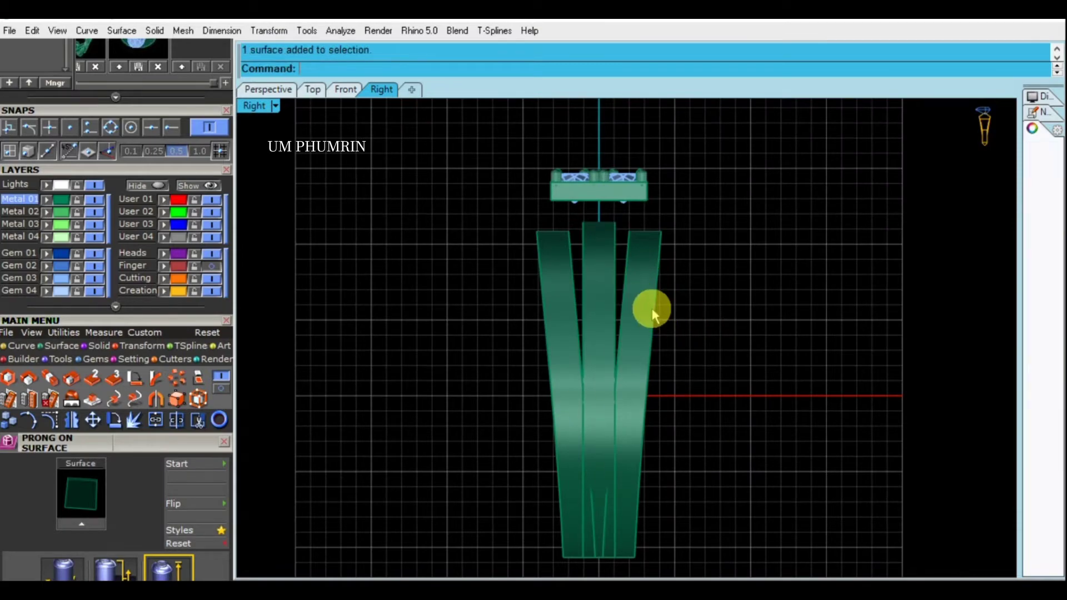
click(707, 306)
click(267, 89)
scroll(804, 306, down, 3)
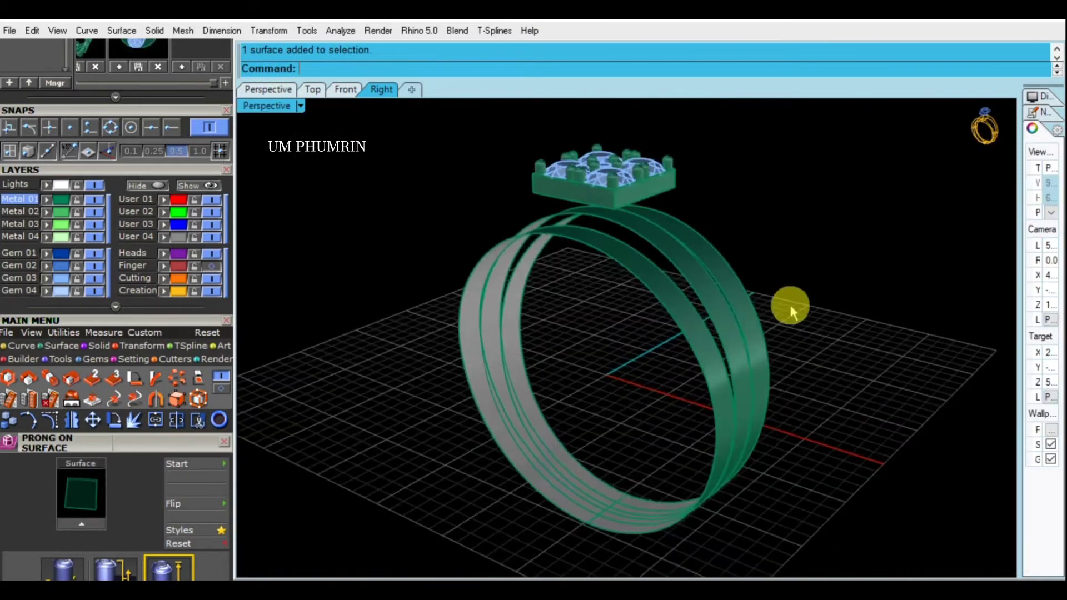
scroll(705, 295, up, 1)
click(705, 294)
mouse_move(686, 302)
right_down()
mouse_move(768, 333)
mouse_move(685, 345)
right_up()
text(Cag)
key(Return)
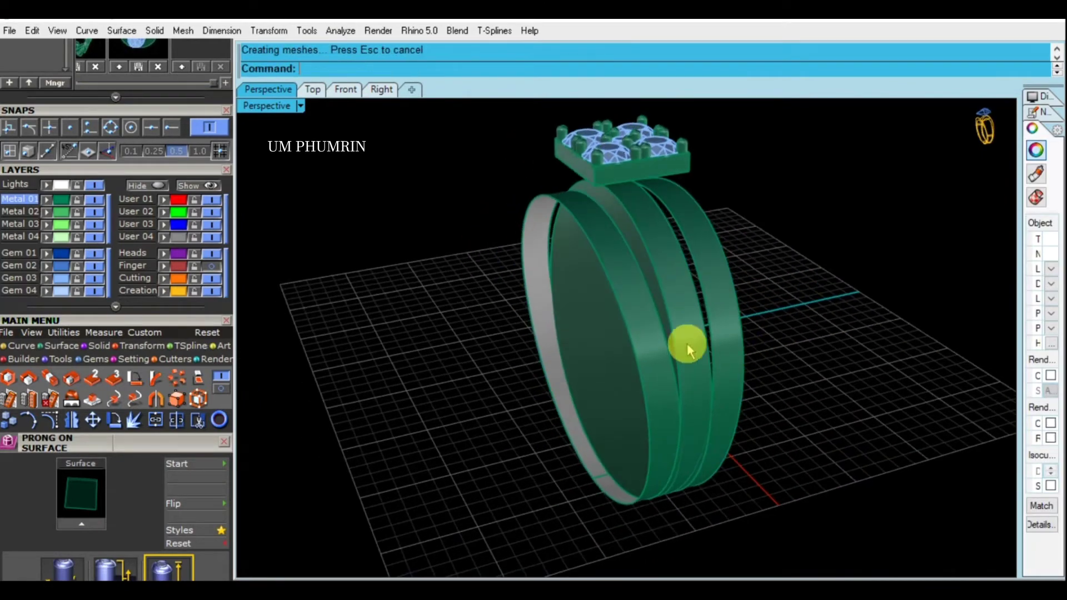
Extrude the three band curves into an inner cutting cylinder
drag(722, 250, 545, 323)
right_drag(545, 323, 778, 250)
drag(784, 248, 653, 238)
mouse_move(778, 283)
right_down()
mouse_move(714, 302)
mouse_move(748, 321)
mouse_move(721, 295)
right_up()
key(Return)
click(721, 297)
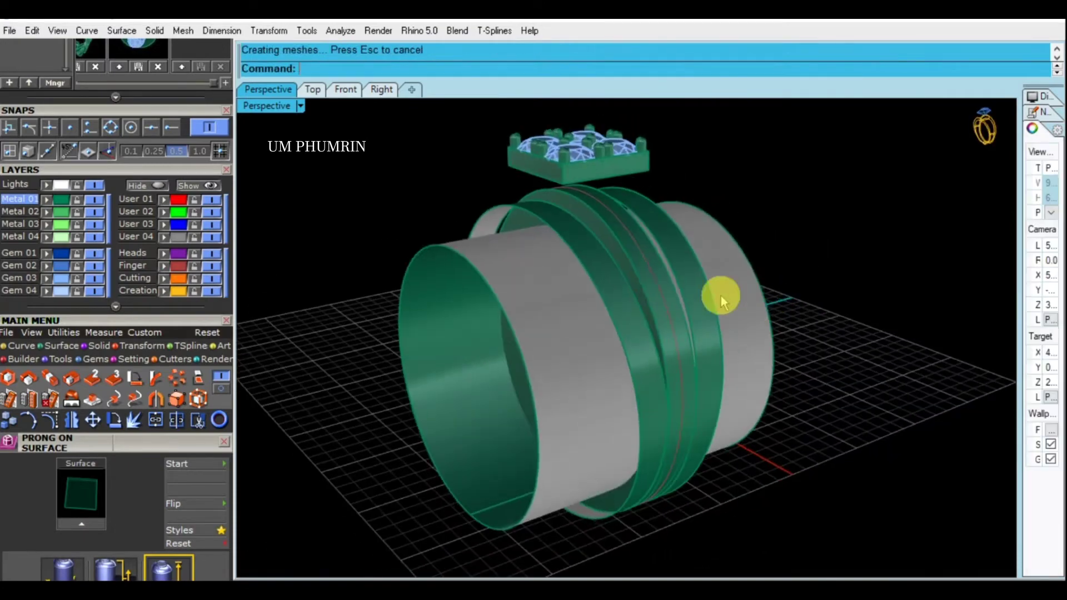
Flip the direction of the grey cylinder surface
click(634, 271)
click(547, 292)
text(f)
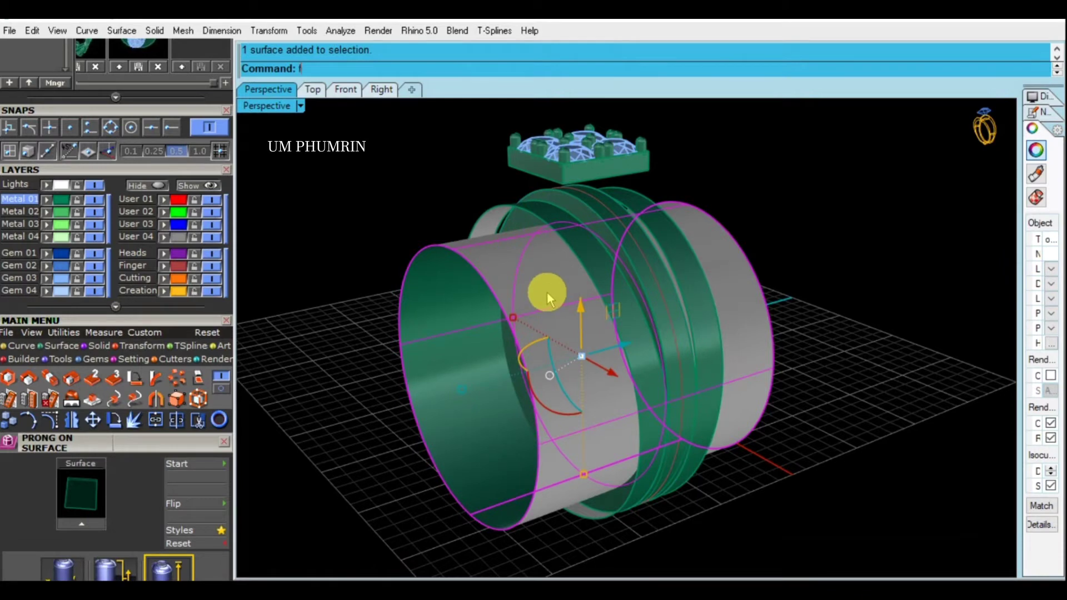
key(Return)
Delete the cylinder and inner disc, then undo to restore the cylinder
click(634, 274)
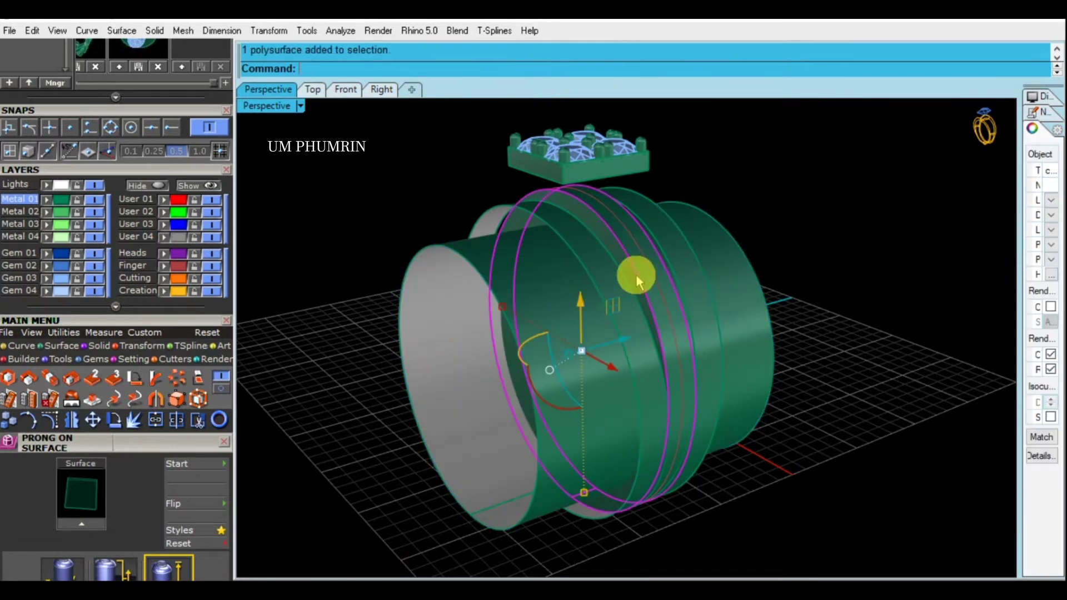
click(550, 294)
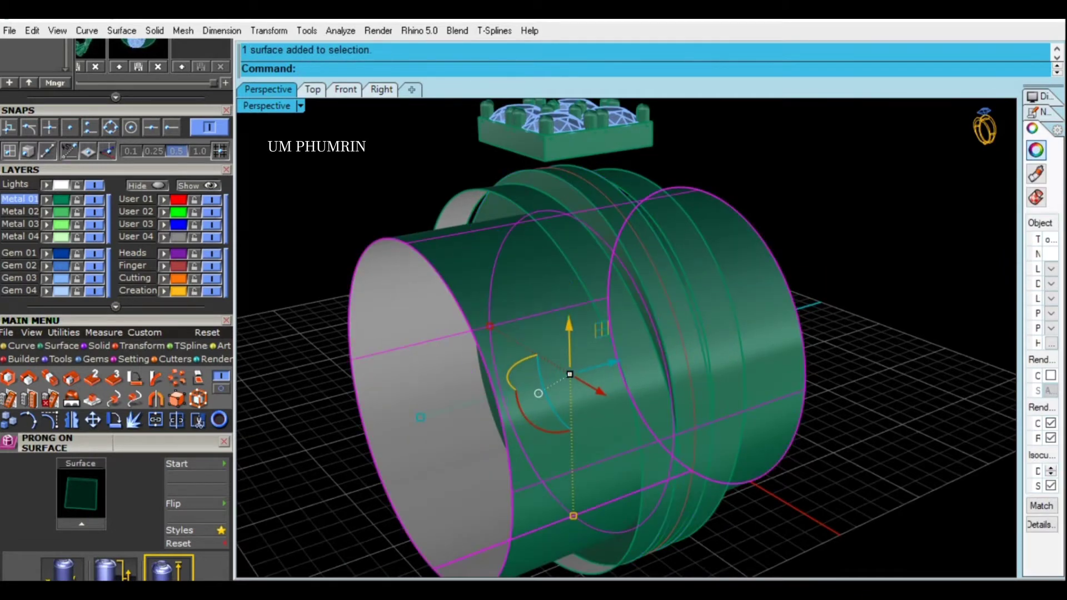
key(Delete)
click(568, 311)
key(Delete)
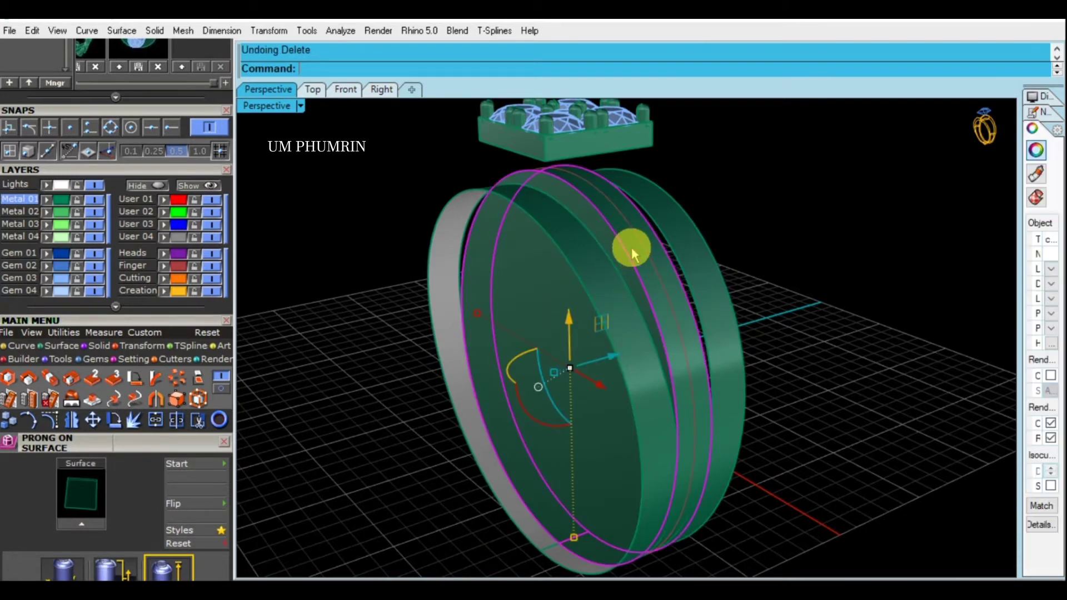
key(Delete)
key(ctrl+z)
key(ctrl+z)
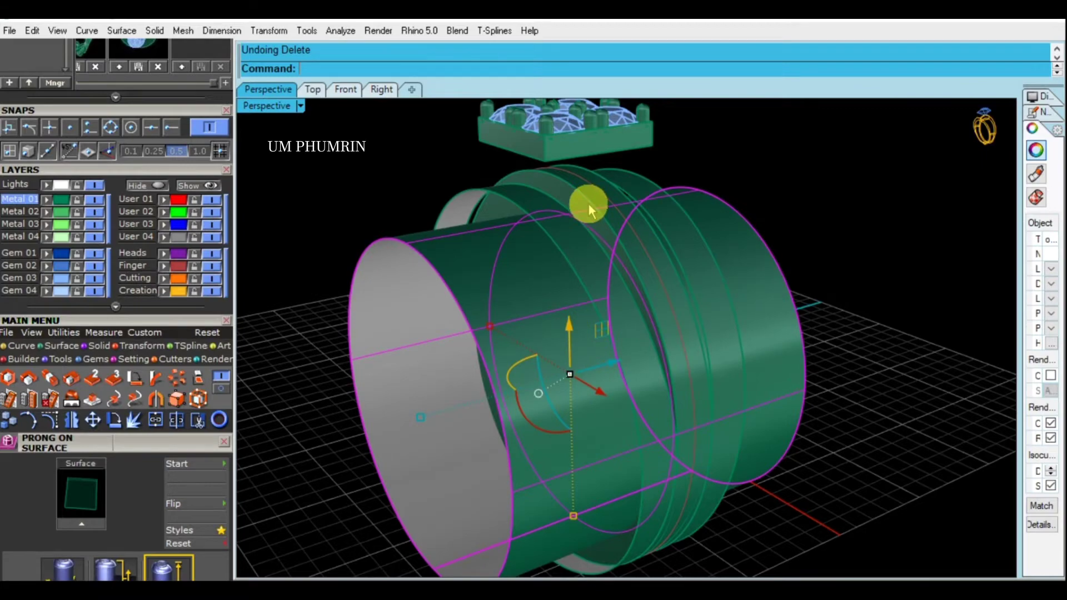
Subtract the cylinder from the ring bands with BooleanDifference
shift+click(588, 210)
text(BooleanDifference)
key(Return)
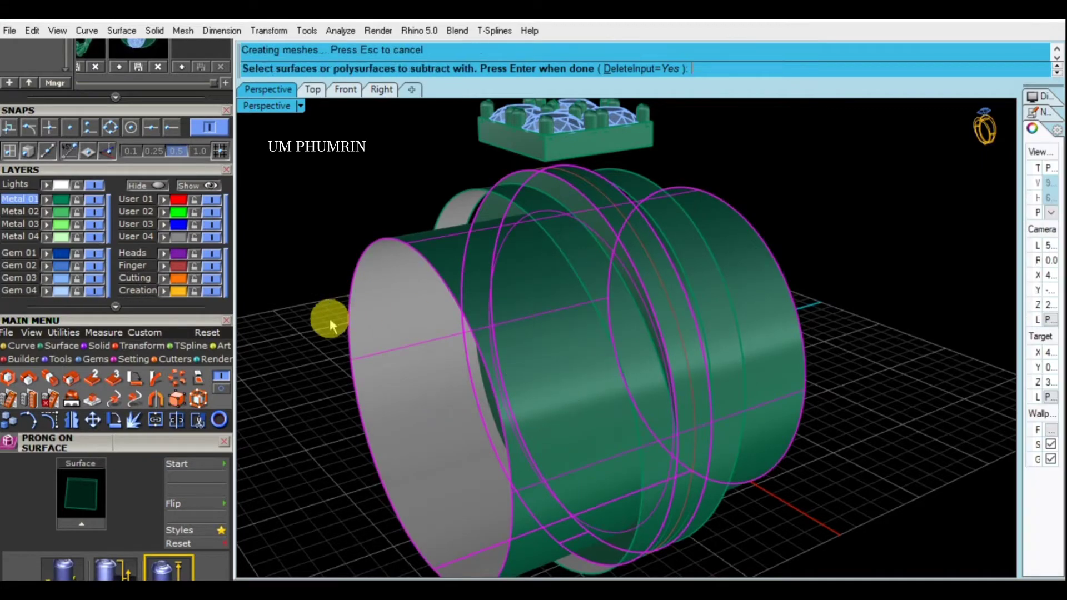
click(367, 322)
key(Return)
Cancel a second subtraction on the ring, then select every object and hide it
right_drag(493, 335, 626, 286)
click(654, 283)
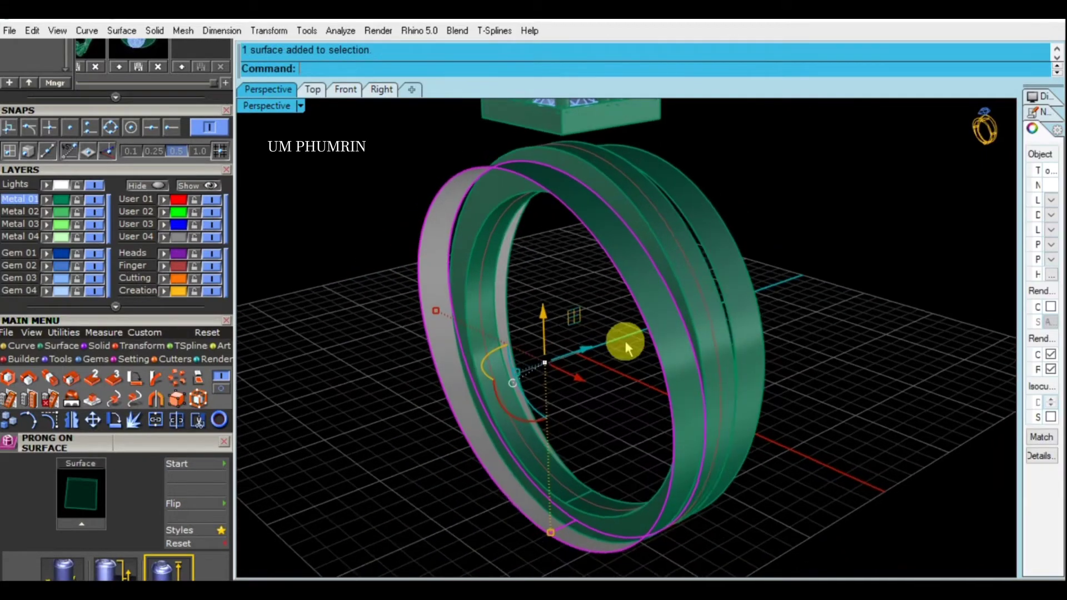
right_drag(623, 345, 293, 265)
text(d)
key(Return)
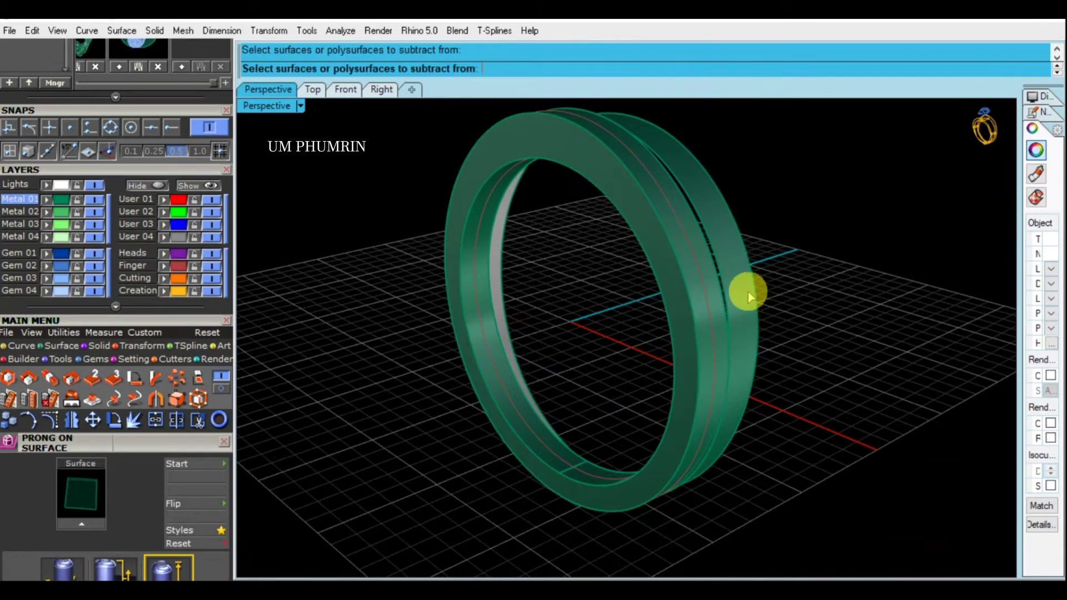
key(ctrl+a)
key(Escape)
key(ctrl+a)
key(Delete)
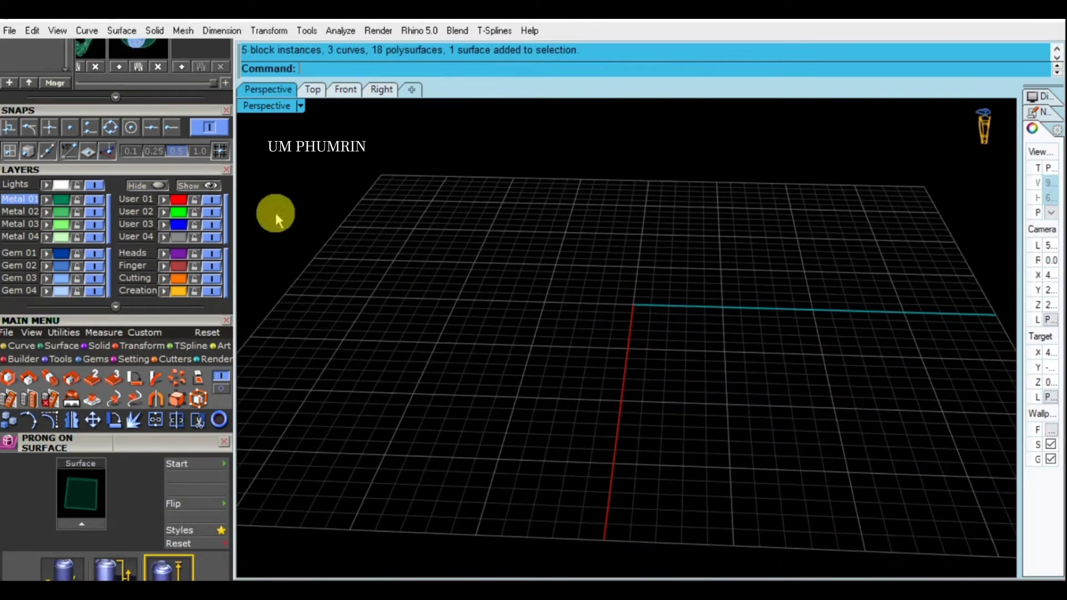
Show the hidden objects and isolate the ring band on its own
click(209, 185)
click(702, 272)
key(ctrl+a)
key(Escape)
mouse_move(631, 343)
right_down()
mouse_move(528, 291)
mouse_move(565, 333)
right_up()
Duplicate the band's outer edge with DupEdge and Patch it into a cap surface
text(DupEdge)
key(Return)
click(519, 318)
key(Return)
text(Patch)
key(Return)
key(Delete)
Duplicate the band's other edge and Patch a second cap surface
right_drag(459, 321, 639, 328)
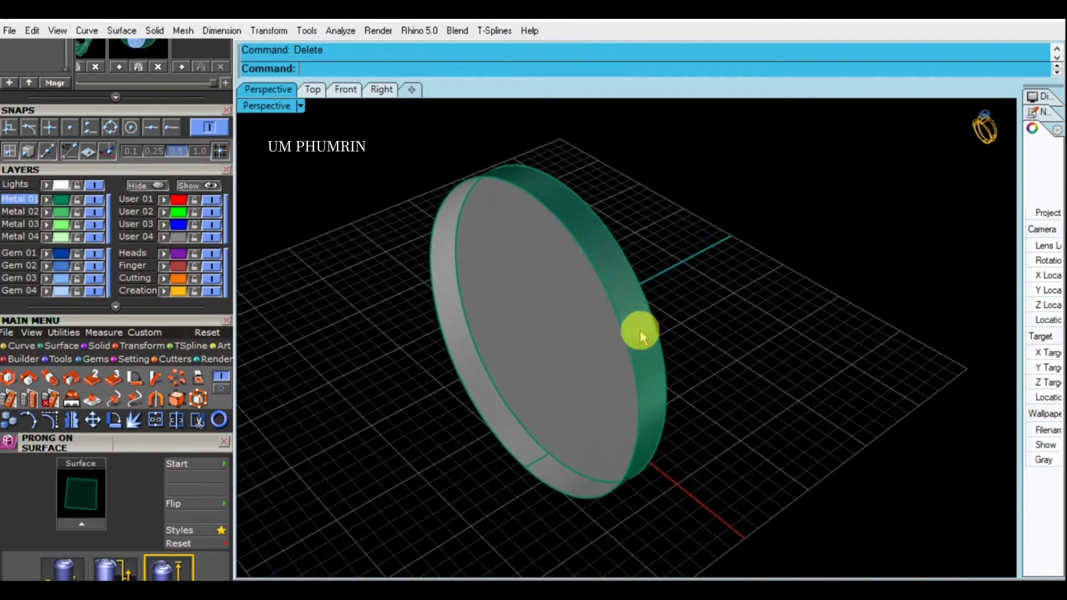
text(upEdge)
key(Return)
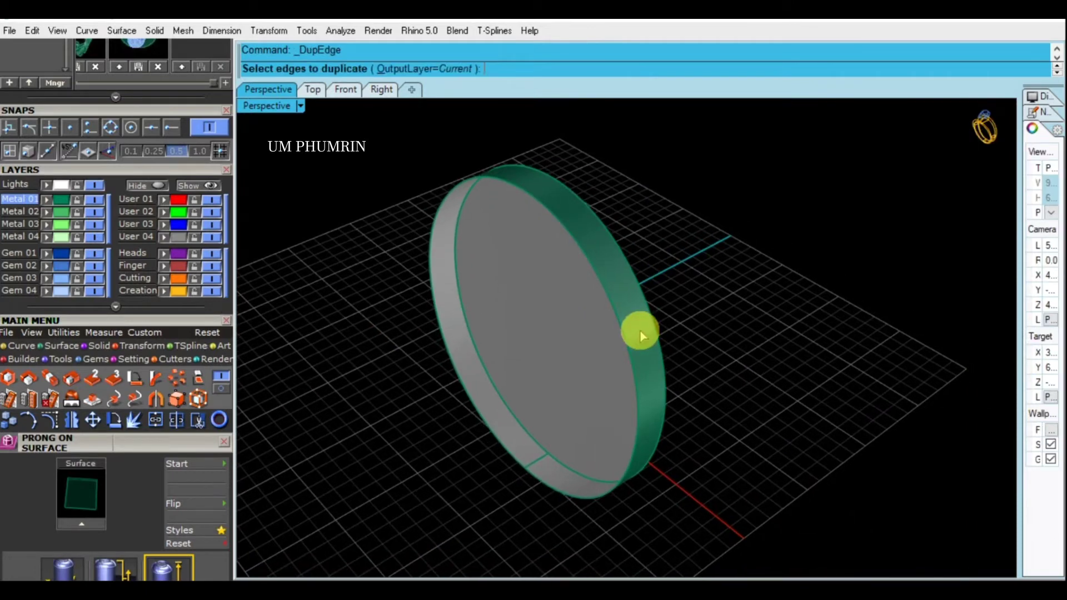
click(631, 348)
key(Return)
text(Patch)
key(Return)
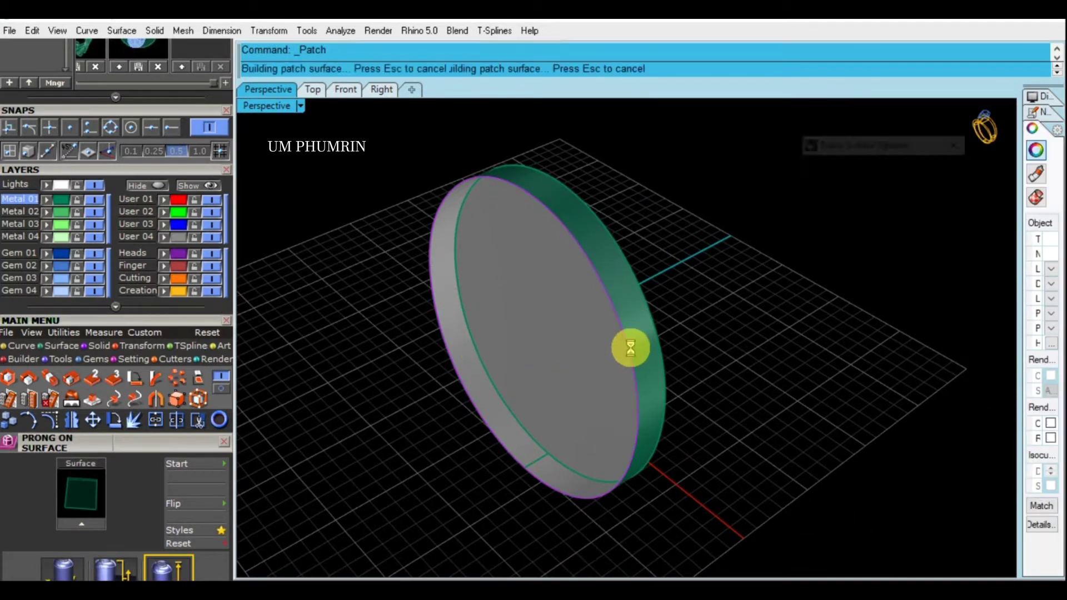
Delete the unwanted patch face and DupBorder the remaining surfaces' borders
key(ctrl+a)
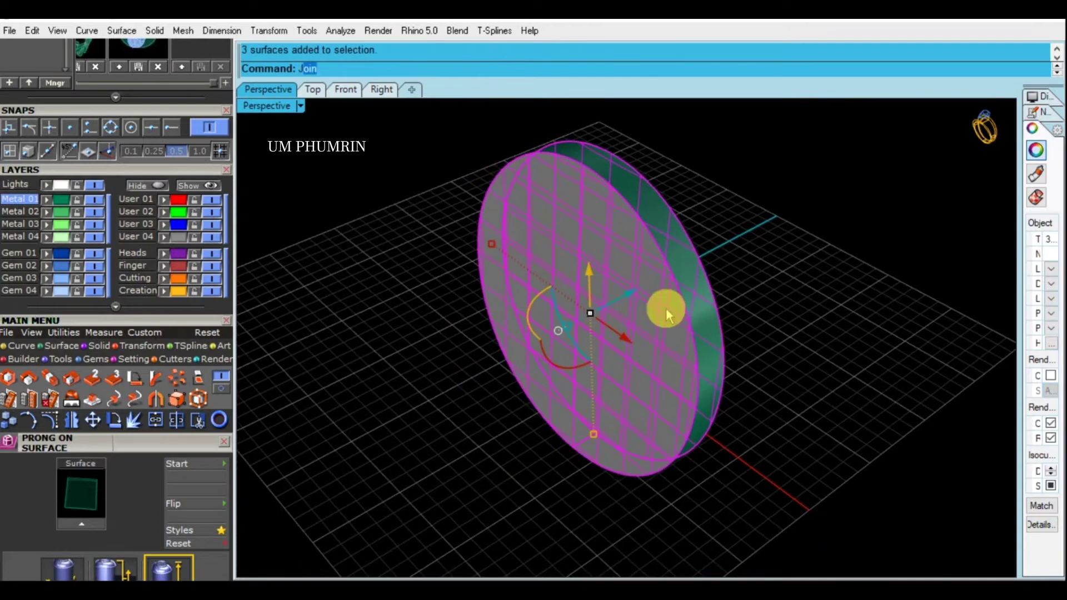
mouse_move(779, 348)
right_down()
mouse_move(726, 350)
mouse_move(620, 310)
mouse_move(666, 376)
mouse_move(695, 347)
right_up()
click(619, 320)
text(Delete)
key(Return)
key(ctrl+a)
text(dupborder)
key(Return)
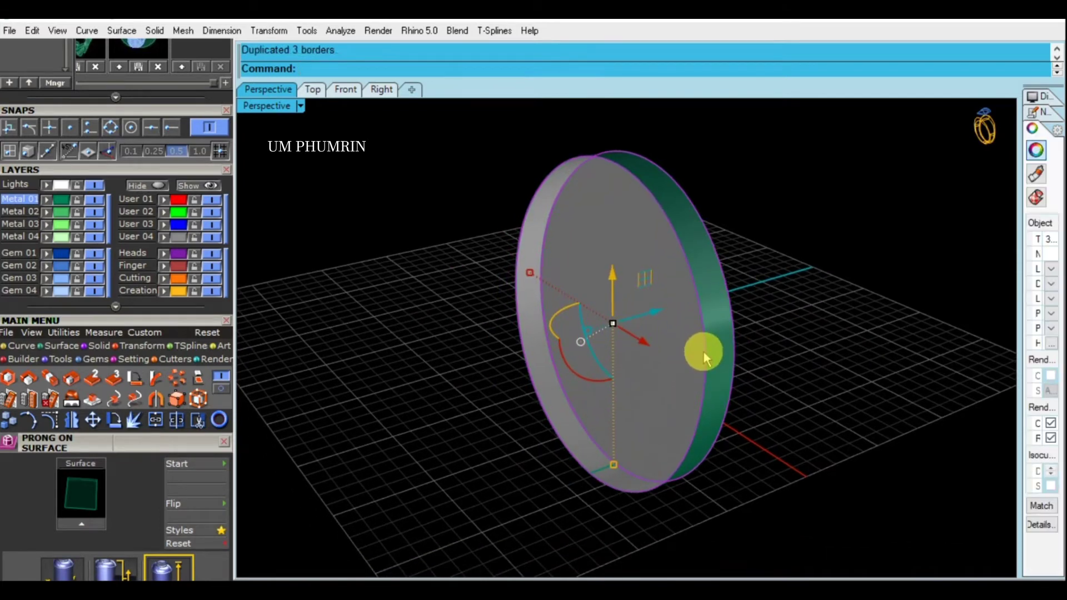
key(Escape)
Patch a new cap surface, remove the unwanted one, and select the two caps
click(709, 349)
key(Return)
text(P)
key(Return)
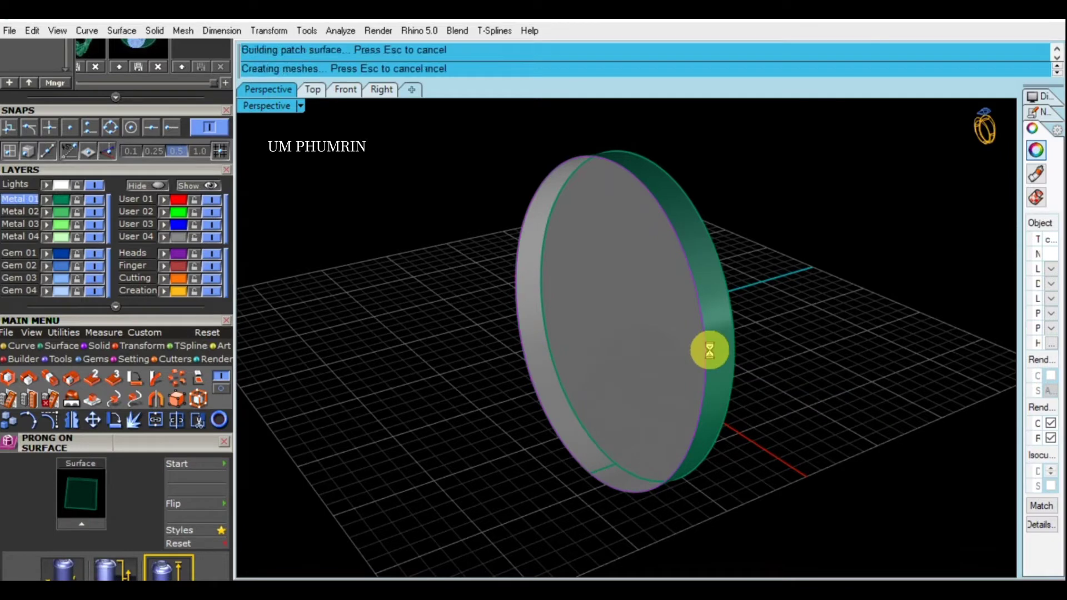
key(Delete)
key(ctrl+a)
click(688, 364)
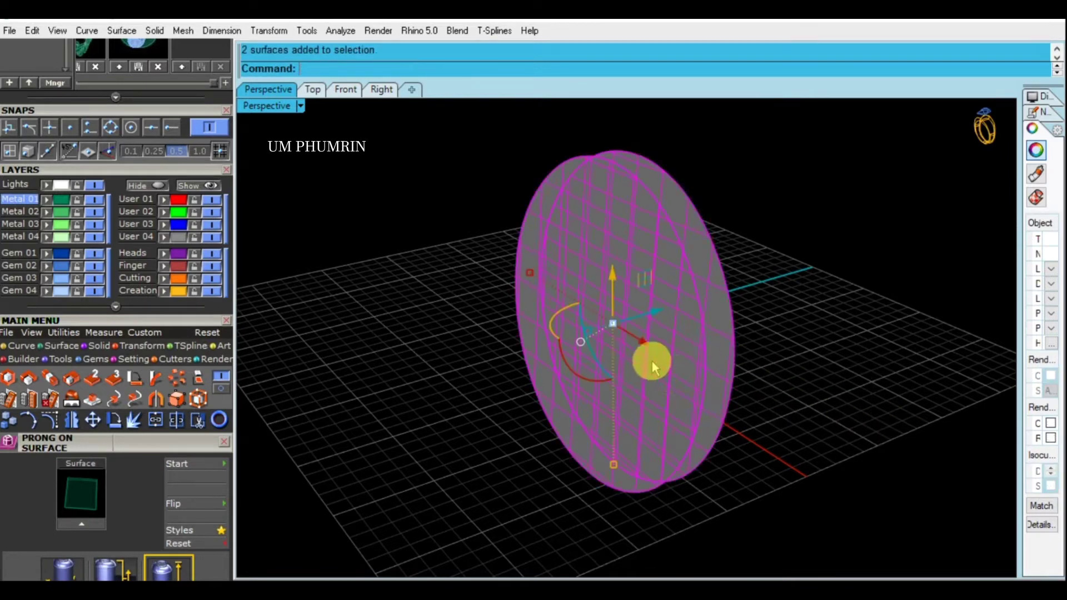
right_drag(643, 362, 639, 389)
Loft the side between the two borders and join all three into a closed disc
text(loft)
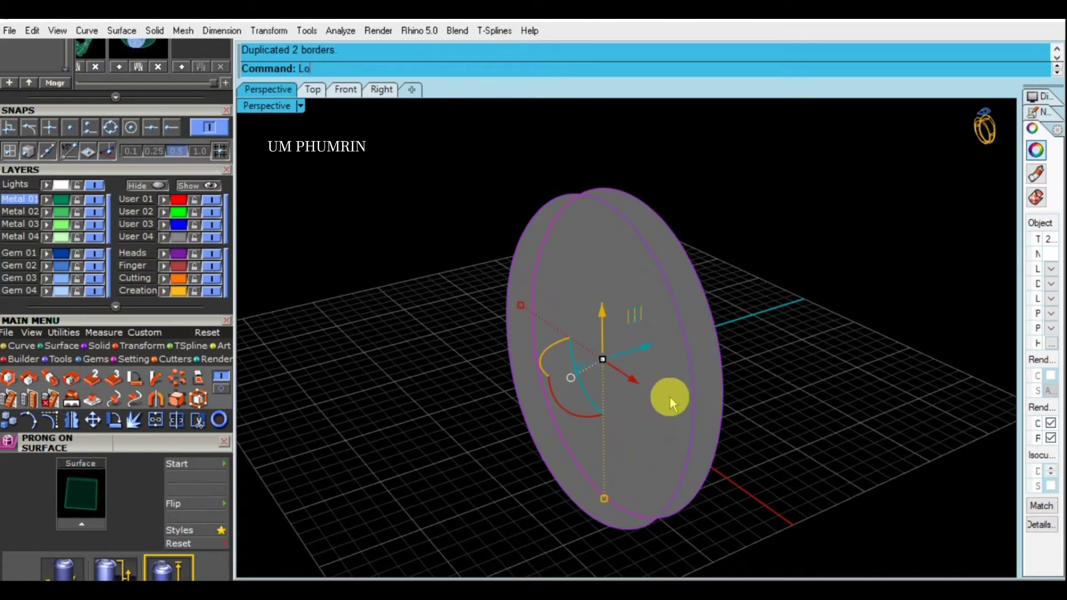
key(Return)
key(Return)
key(Return)
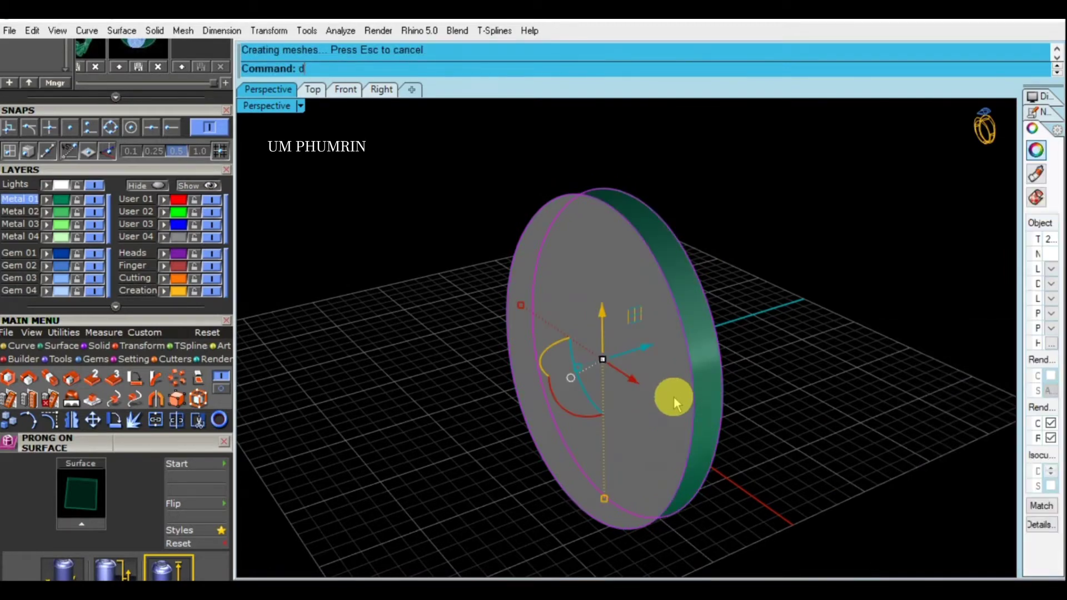
key(Escape)
key(ctrl+a)
key(ctrl+j)
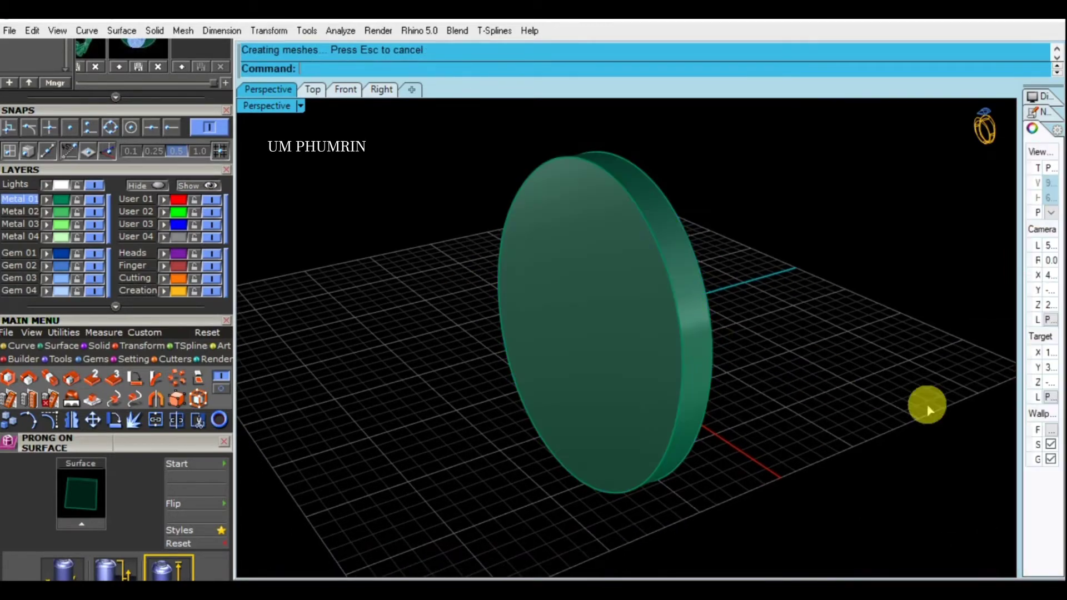
Clear the selection and show the hidden ring and head again
click(1050, 485)
click(818, 425)
right_drag(818, 421, 535, 355)
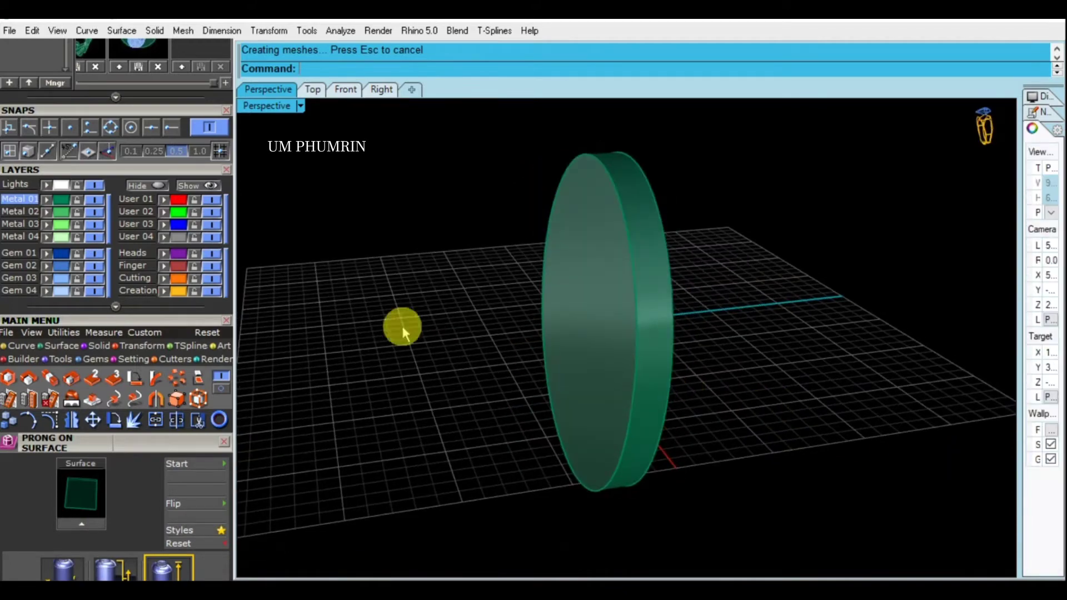
click(196, 187)
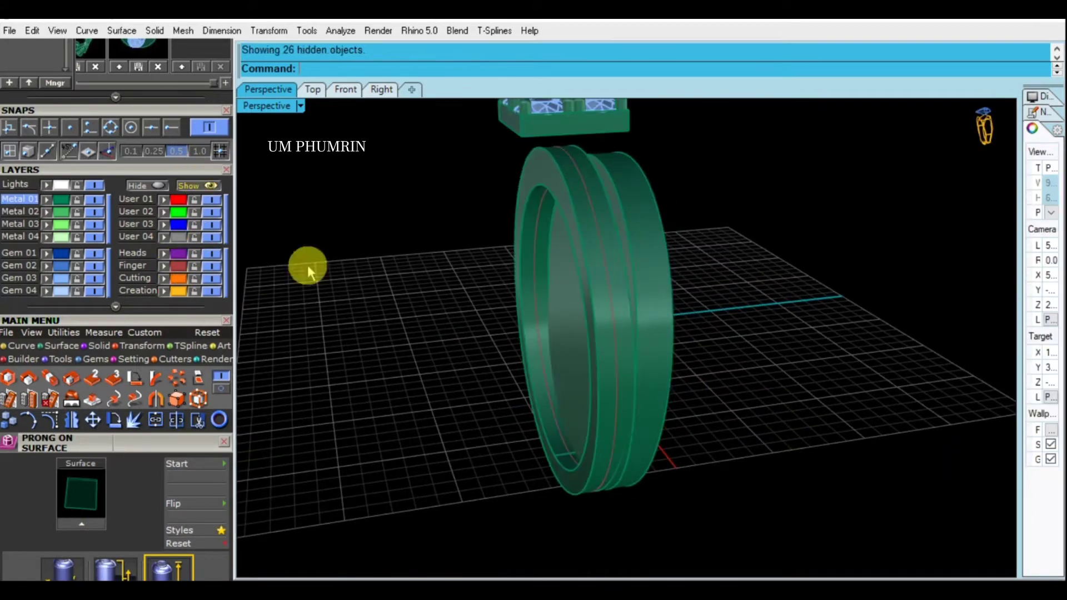
Window-select the edge curves and extrude them into a cylinder
click(554, 255)
right_drag(554, 255, 731, 190)
drag(731, 190, 590, 175)
key(Return)
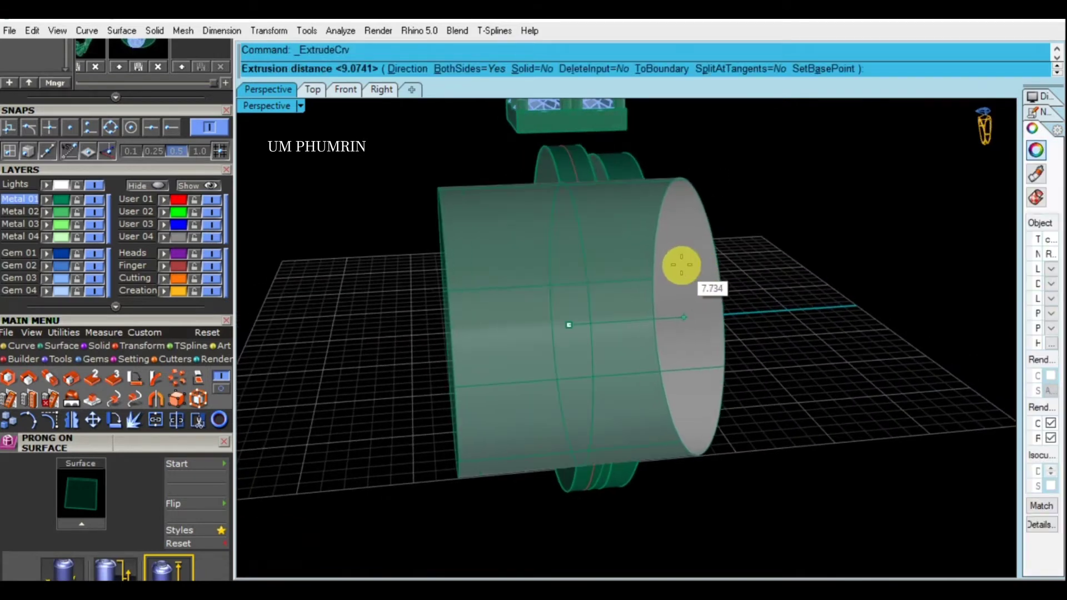
click(691, 272)
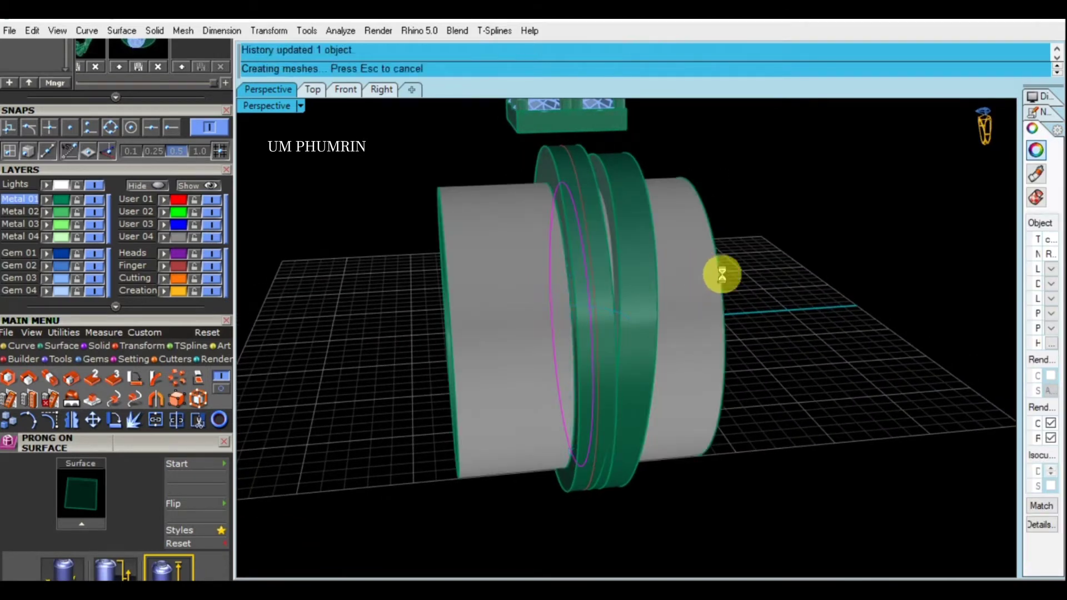
Subtract the grey cylinder from the band polysurface with BooleanDifference
click(648, 260)
mouse_move(649, 260)
right_down()
mouse_move(661, 274)
mouse_move(619, 279)
right_up()
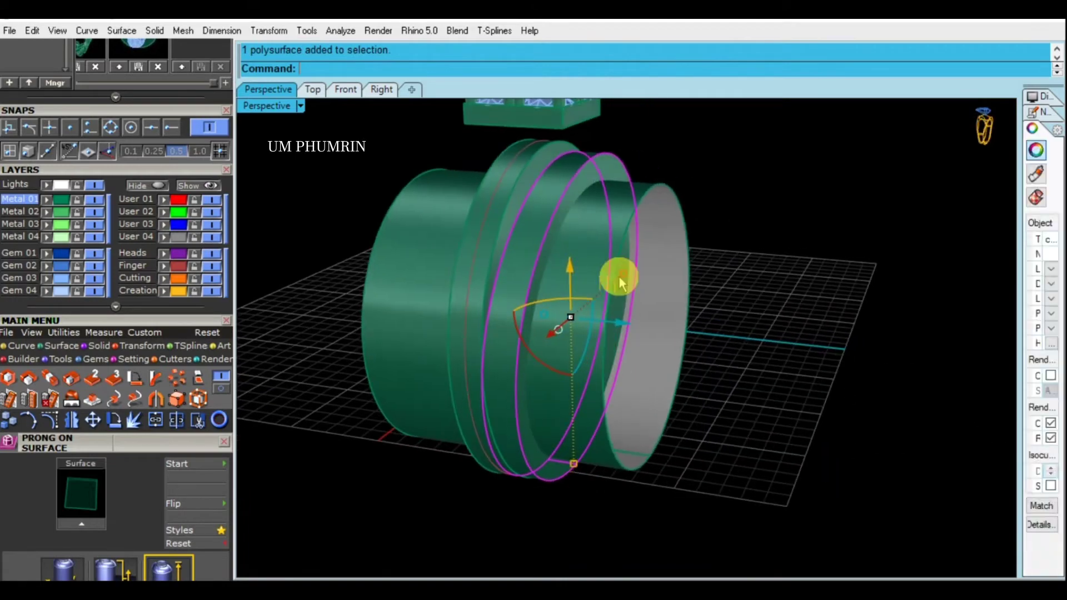
text(booleandifference)
key(Return)
click(630, 278)
key(Return)
Mirror the ring band to the opposite side about the centre plane
mouse_move(789, 302)
right_down()
mouse_move(641, 299)
mouse_move(686, 307)
mouse_move(727, 272)
right_up()
click(686, 306)
text(mir)
key(Return)
key(Return)
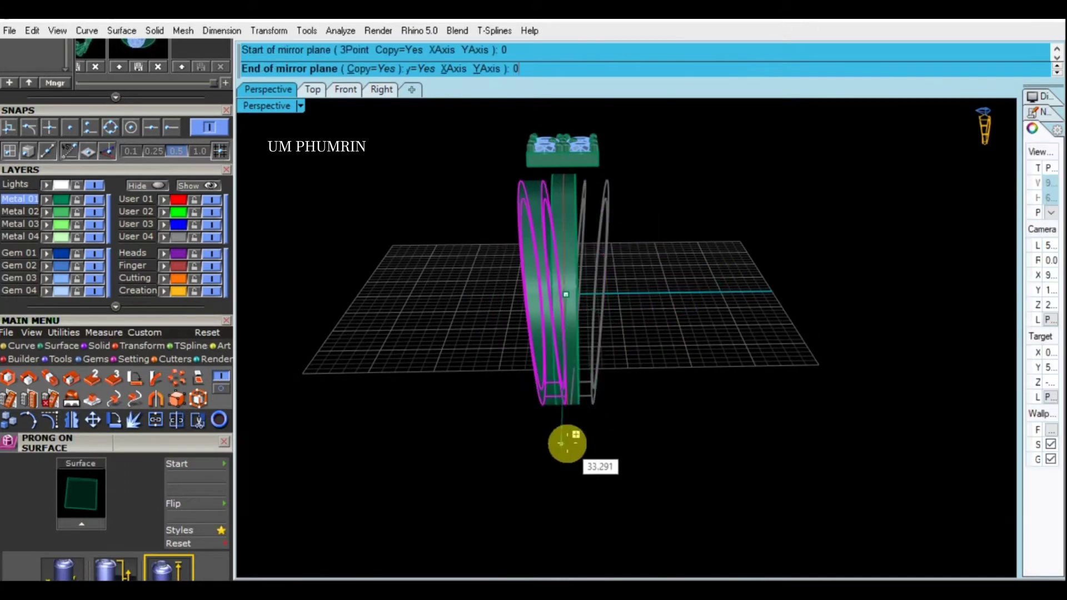
click(569, 442)
mouse_move(579, 446)
right_down()
mouse_move(618, 415)
mouse_move(630, 429)
mouse_move(614, 352)
mouse_move(665, 395)
mouse_move(693, 479)
mouse_move(659, 381)
mouse_move(748, 332)
right_up()
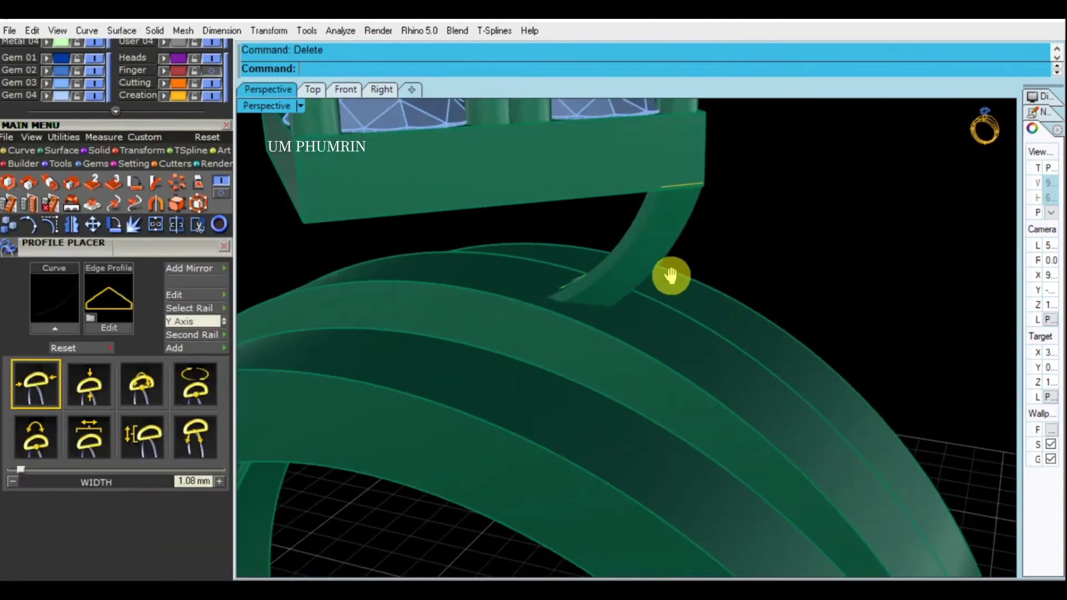
In the Front view, turn on the rail curve's control points and nudge one up-left
click(345, 89)
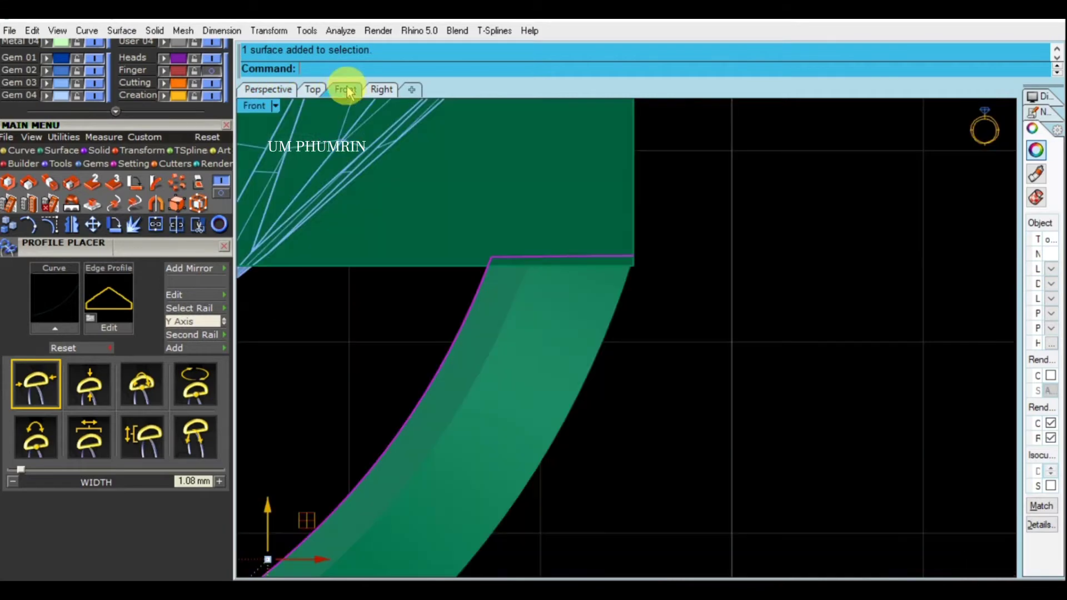
scroll(608, 267, down, 5)
shift+click(598, 325)
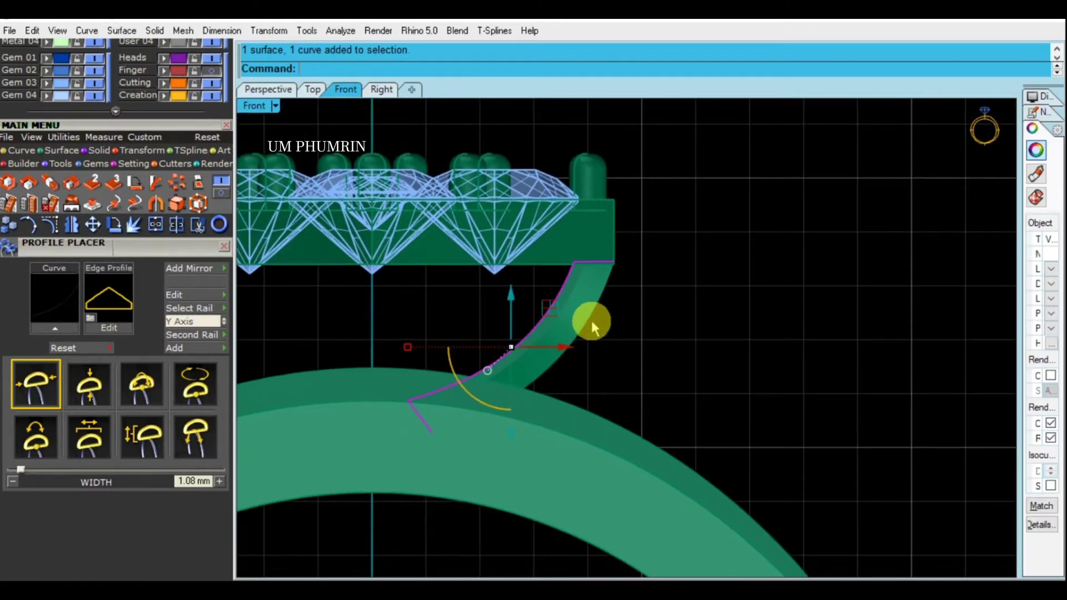
click(50, 224)
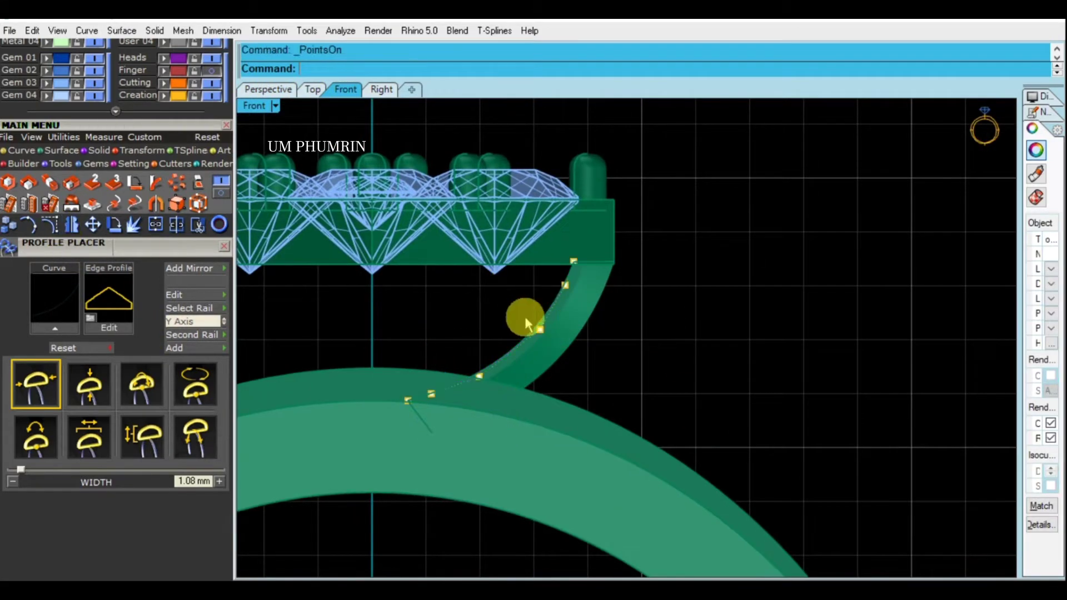
scroll(521, 312, up, 3)
drag(457, 295, 567, 361)
scroll(587, 334, up, 2)
drag(568, 314, 564, 315)
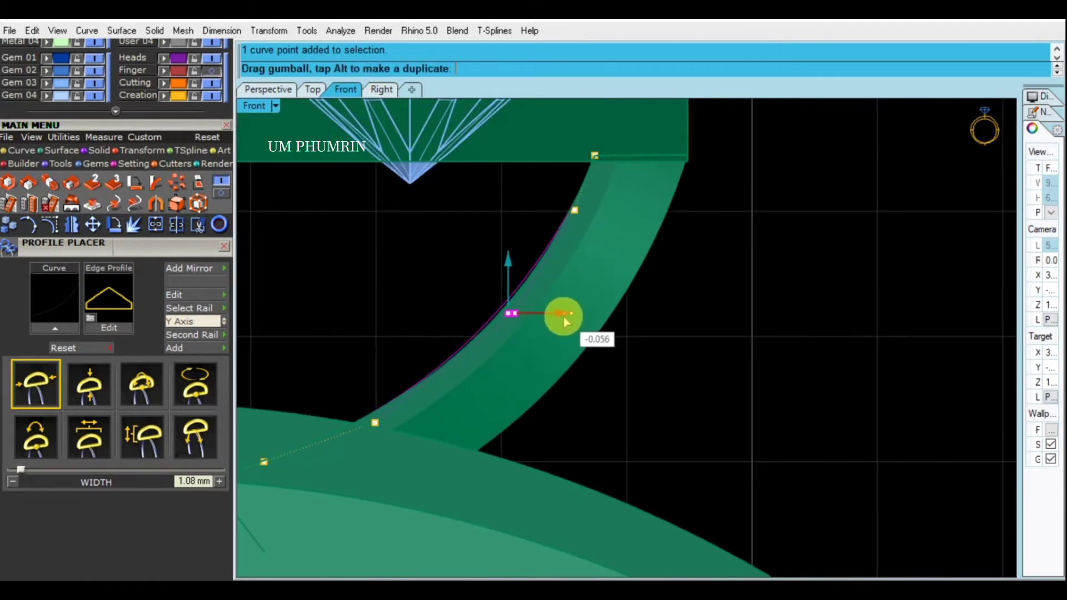
scroll(692, 352, down, 2)
mouse_move(692, 352)
right_down()
mouse_move(626, 285)
mouse_move(775, 215)
right_up()
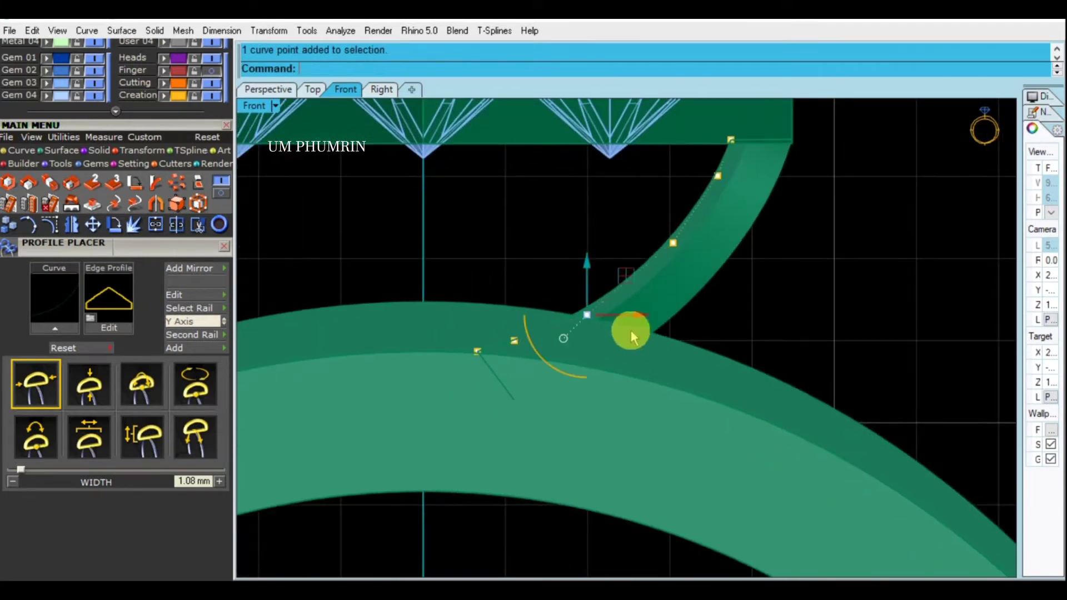
drag(622, 272, 616, 268)
click(709, 318)
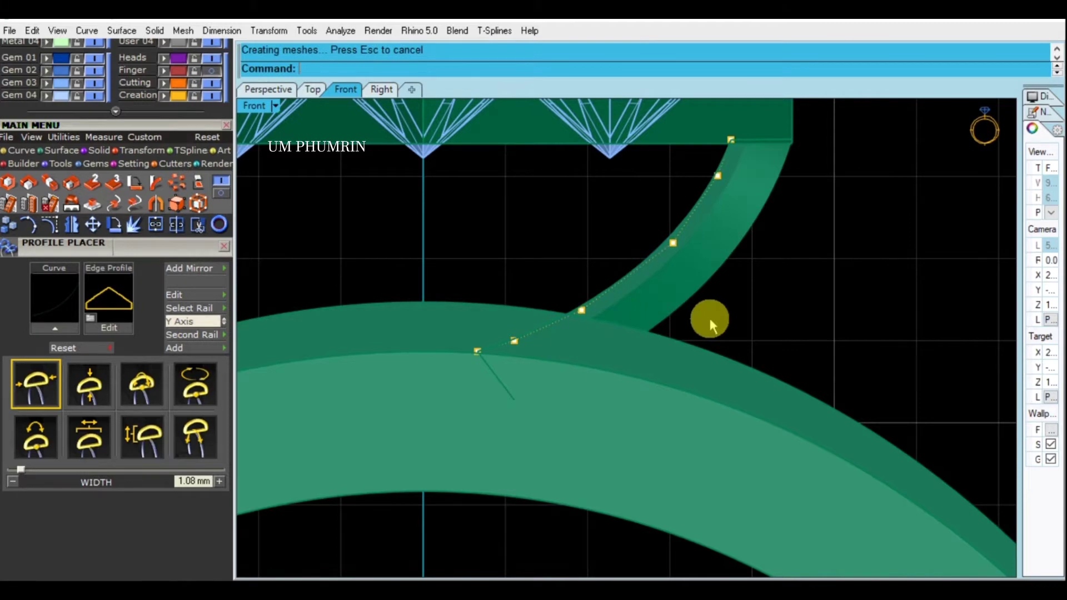
Select and move several rail control points to smooth the band's sweep
drag(535, 361, 535, 361)
scroll(535, 361, up, 3)
click(547, 321)
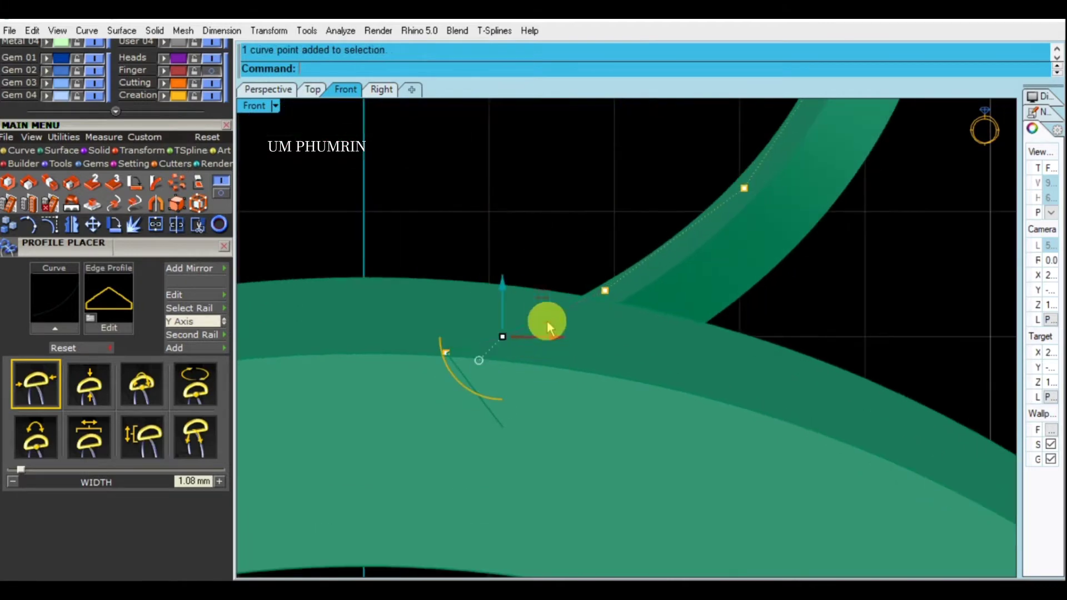
mouse_move(546, 289)
mouse_down()
mouse_move(441, 230)
mouse_move(510, 364)
mouse_up()
drag(527, 325, 512, 289)
click(611, 310)
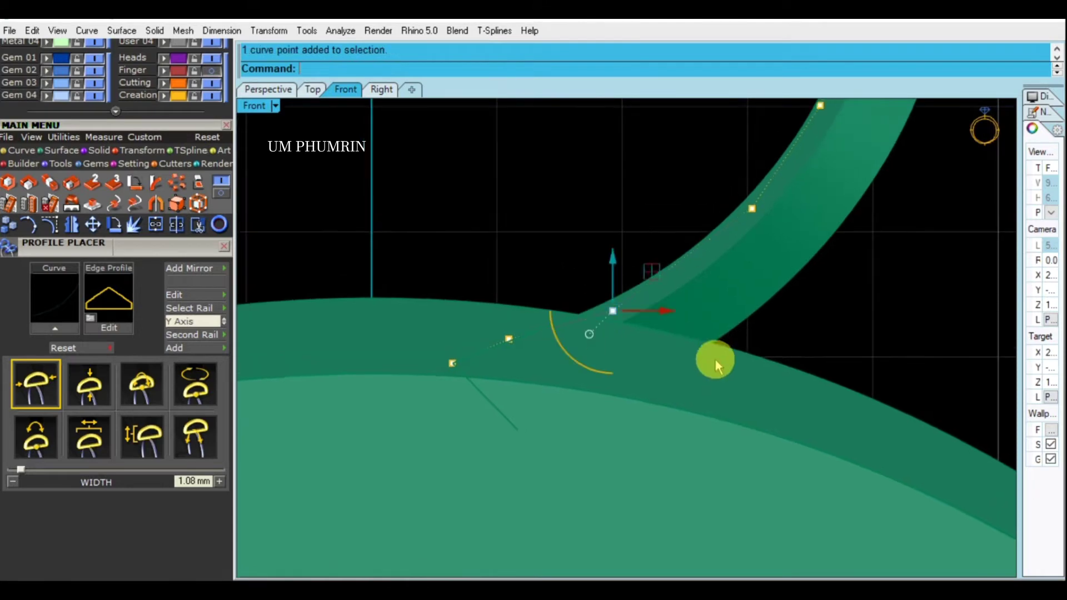
mouse_move(647, 269)
mouse_down()
mouse_move(669, 293)
mouse_move(652, 339)
mouse_up()
scroll(653, 339, up, 1)
drag(728, 272, 702, 251)
scroll(851, 308, down, 2)
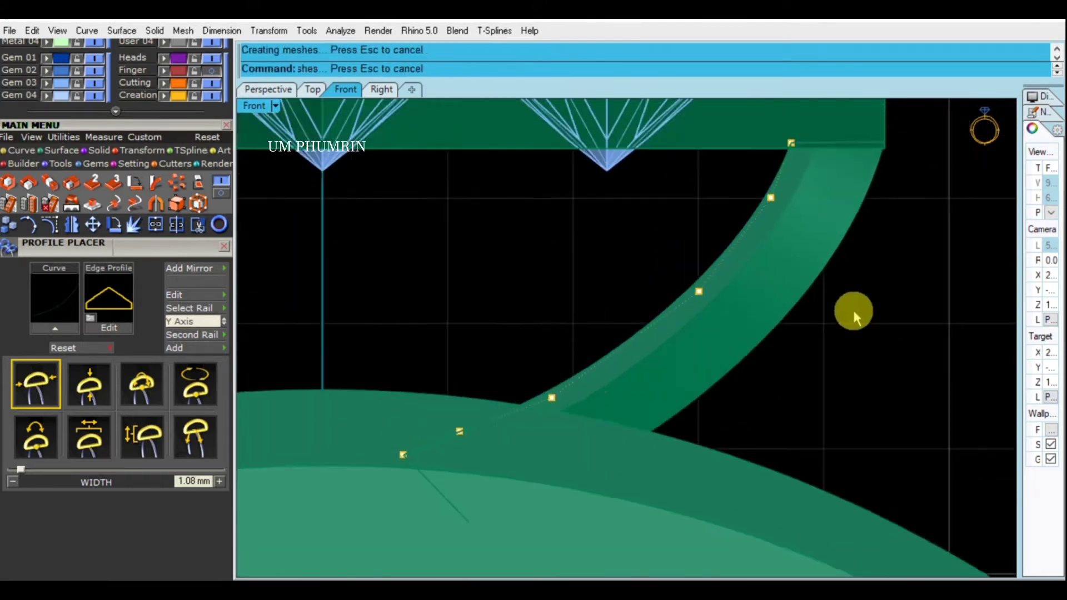
scroll(777, 332, down, 1)
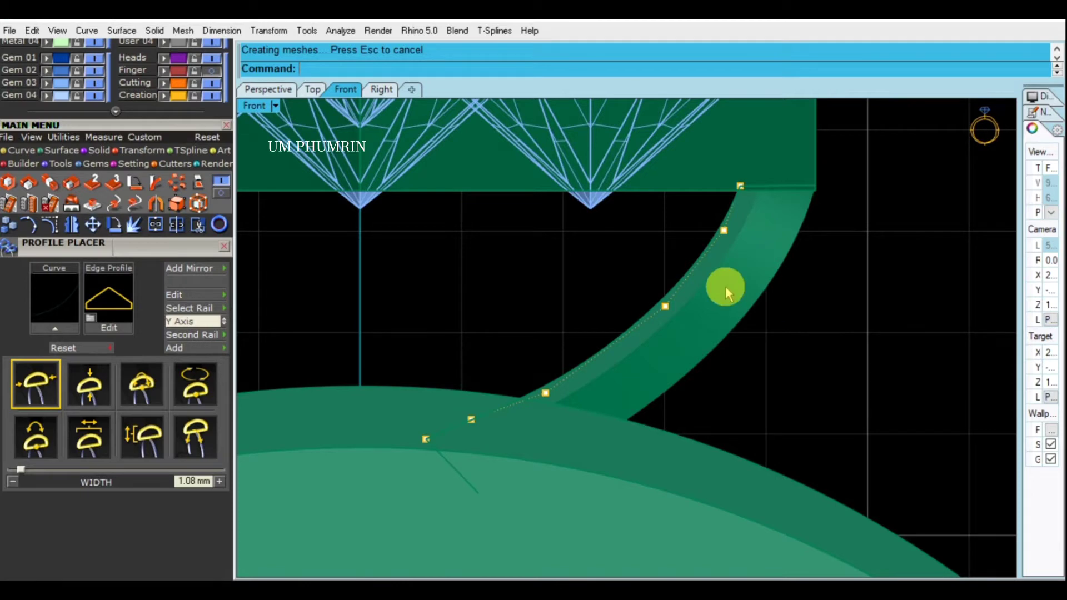
Nudge a rail point near the gem head sideways to finish the curve
click(724, 230)
scroll(724, 225, up, 3)
scroll(723, 225, up, 2)
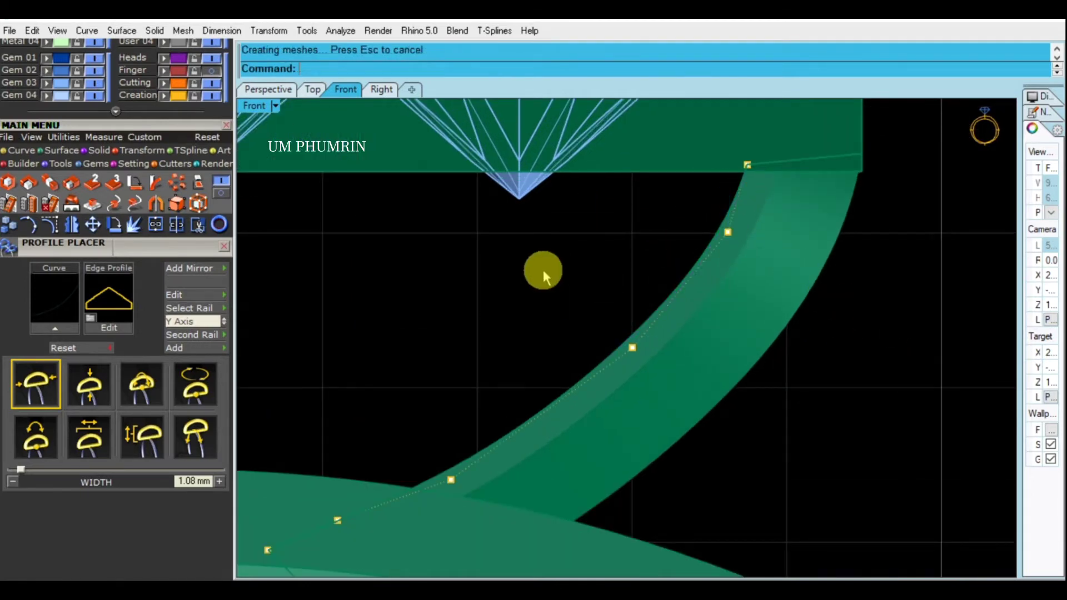
drag(689, 351, 699, 350)
scroll(805, 333, down, 2)
scroll(766, 242, up, 2)
click(767, 245)
Place an edge profile on the selected curve with Profile Placer, passing through tilt and width
key(Return)
middle_click(767, 242)
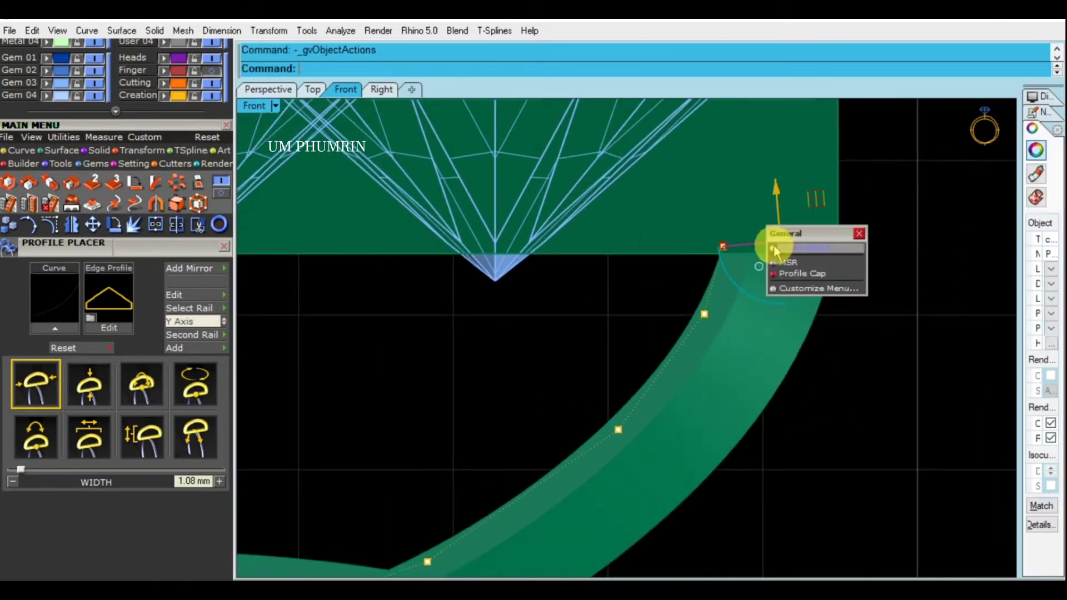
click(798, 264)
key(Tab)
key(Tab)
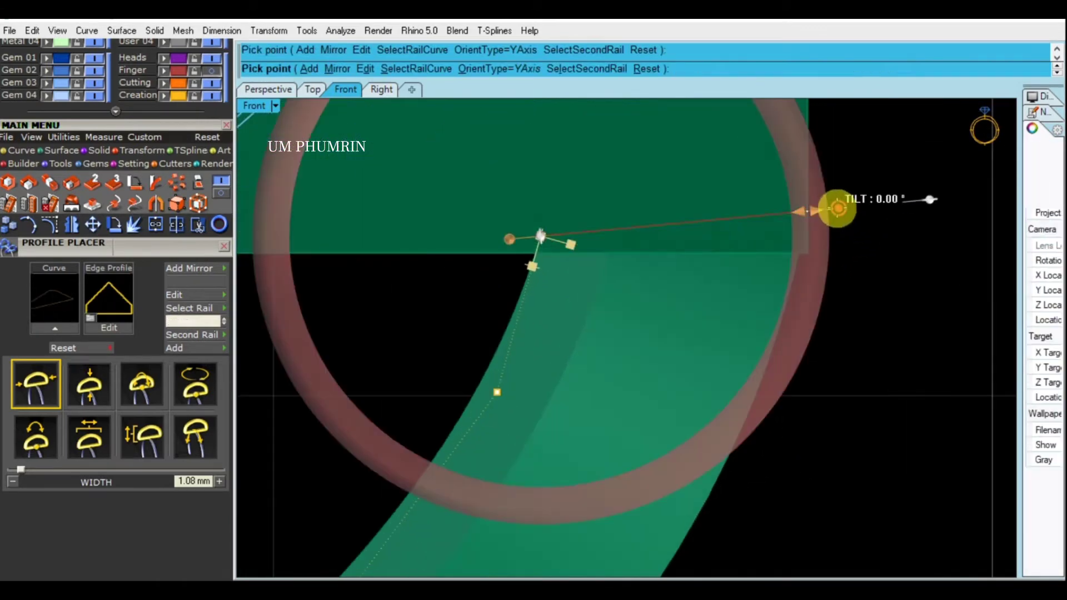
key(Tab)
key(Return)
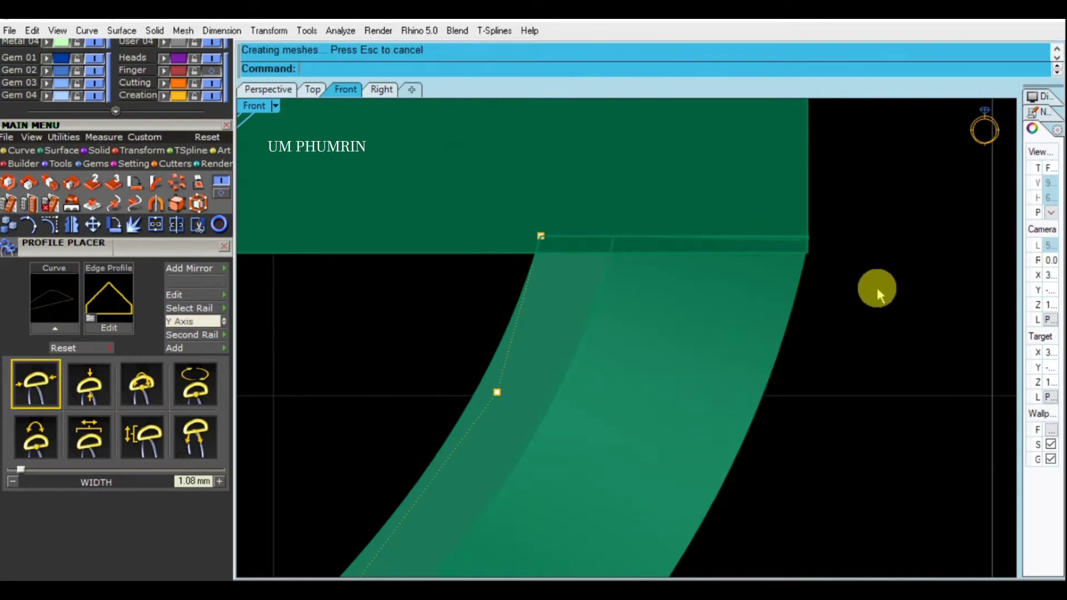
Move a rail point at the head's edge to refine the curve
click(772, 229)
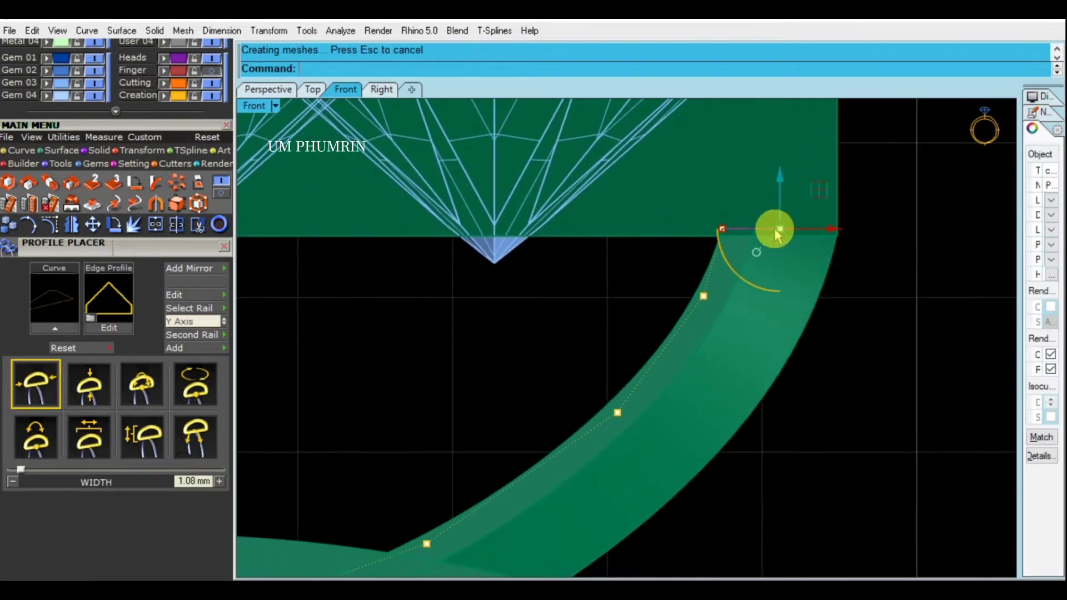
click(875, 265)
scroll(877, 256, down, 2)
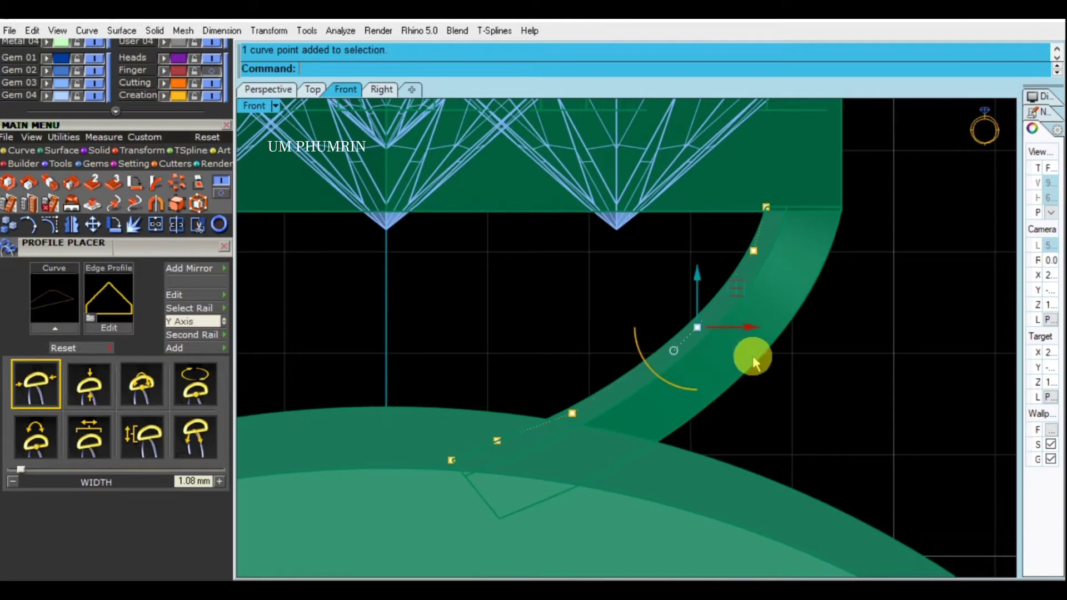
scroll(728, 322, up, 2)
drag(735, 318, 810, 356)
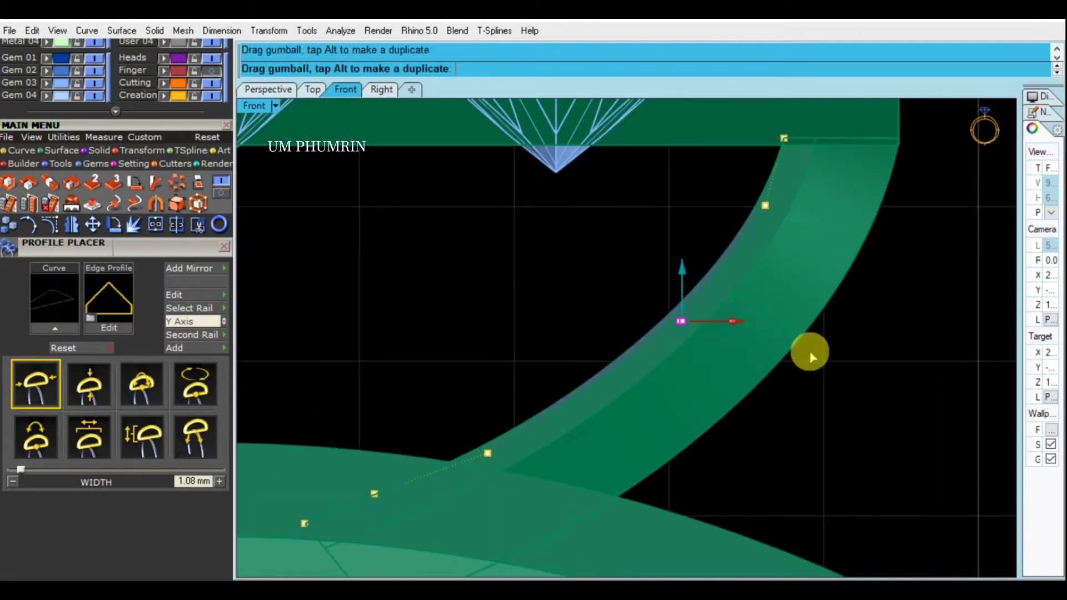
scroll(821, 319, down, 2)
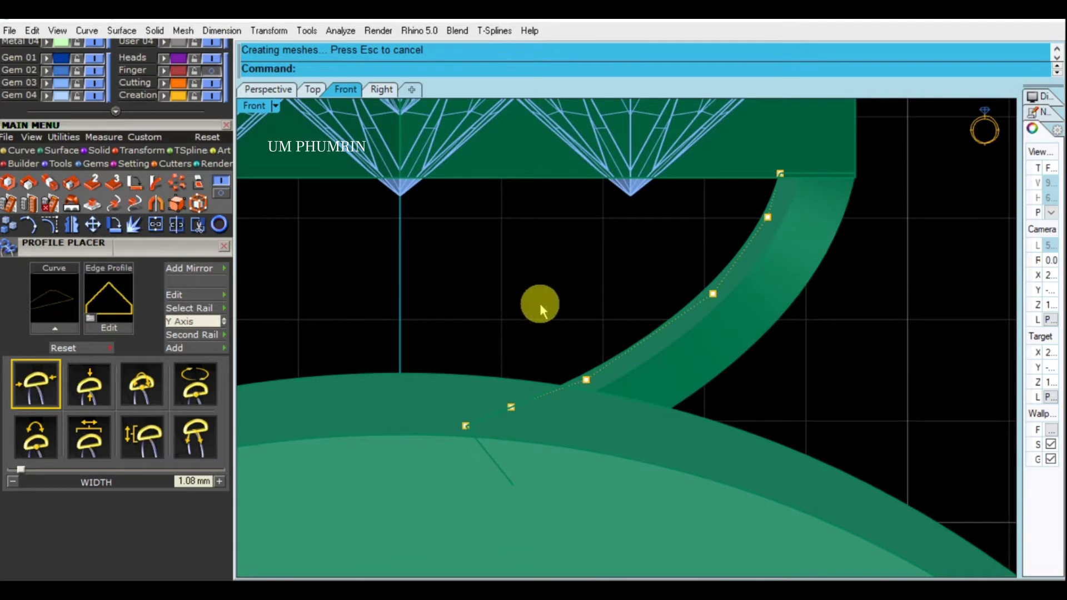
scroll(546, 298, down, 2)
scroll(617, 298, down, 1)
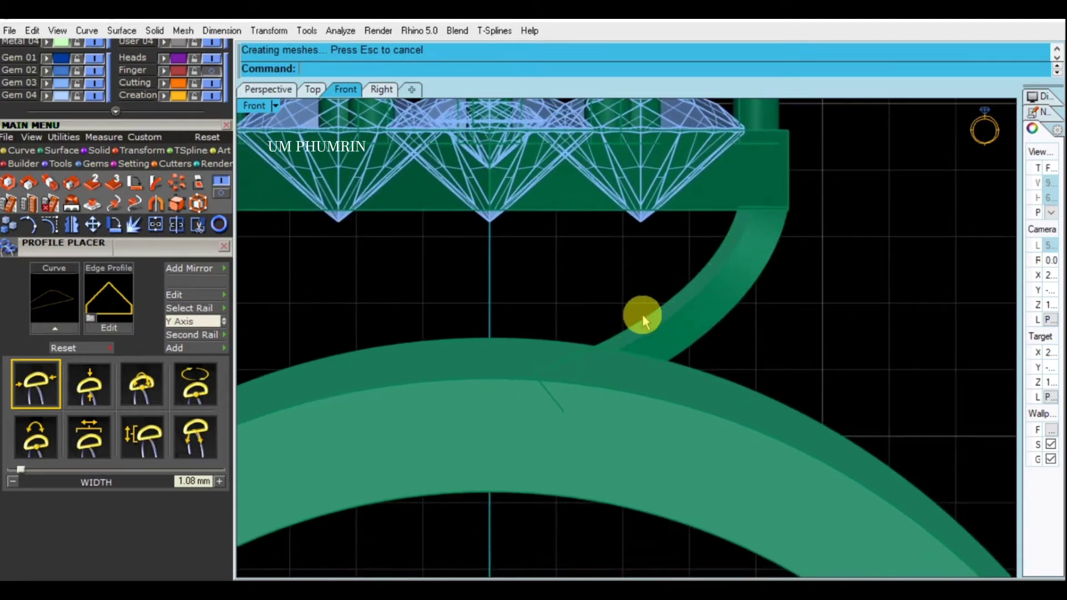
Delete the old rising band surface and add a new profile on its rail curve
click(750, 247)
text(d)
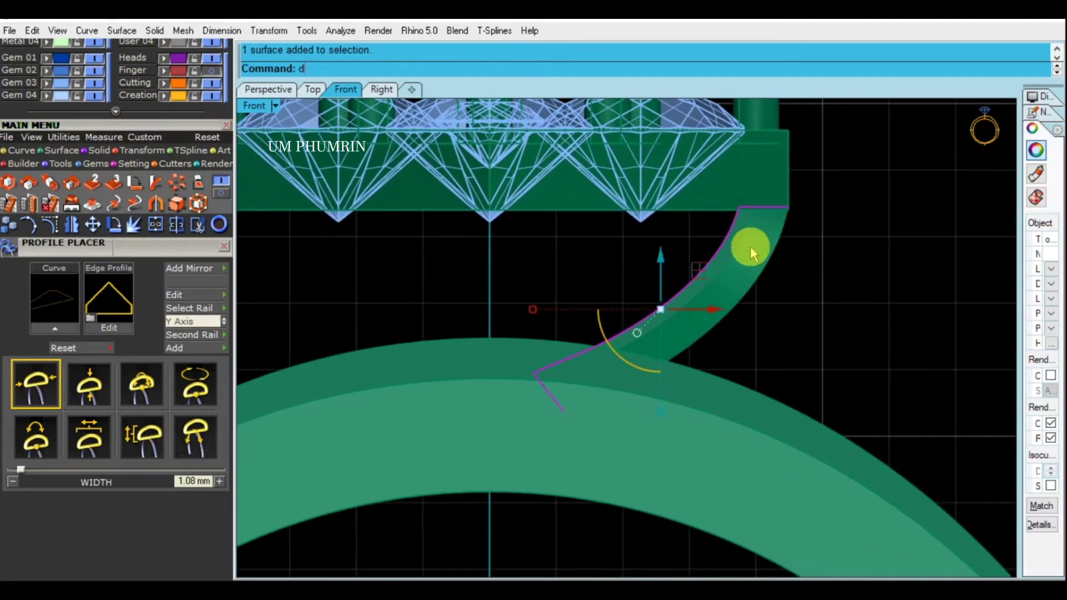
key(Return)
click(765, 206)
right_click(771, 225)
click(772, 222)
click(308, 69)
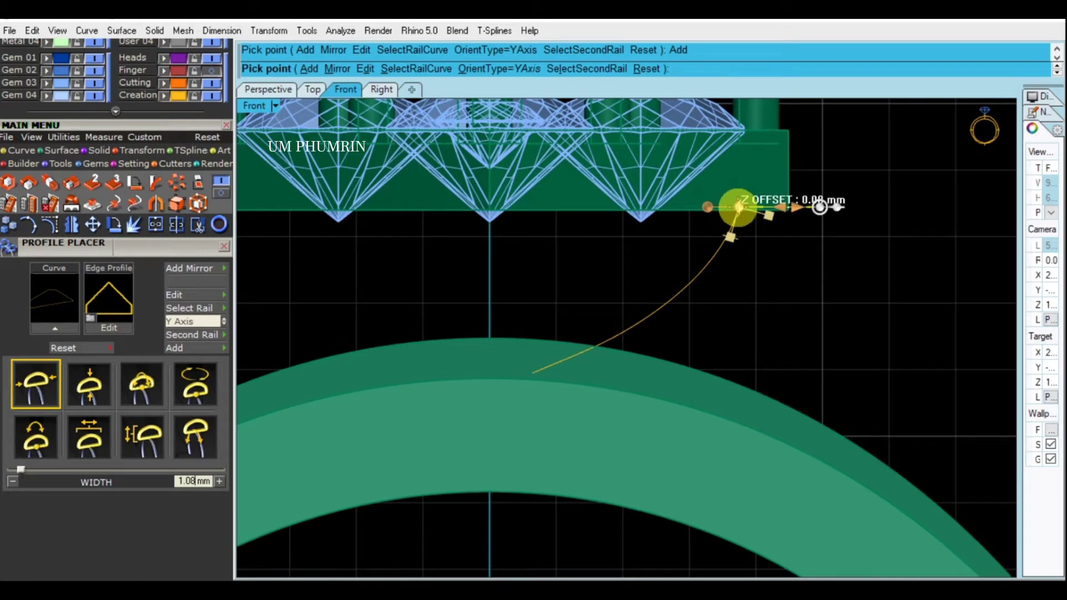
key(Return)
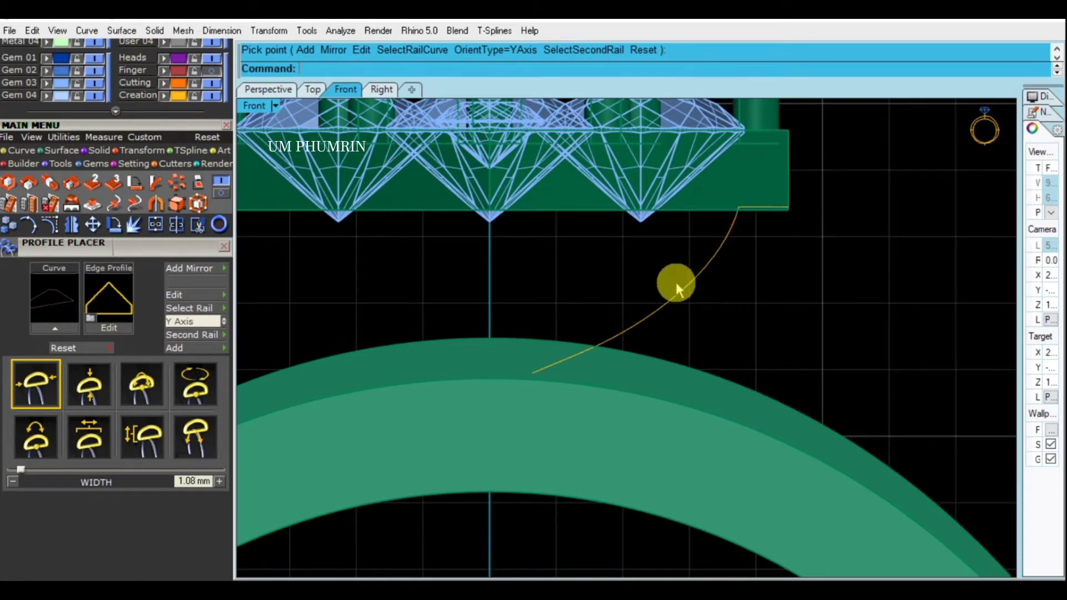
Slide a profile down to the rail's start at 0%, viewed in perspective
click(756, 216)
right_click(755, 211)
click(774, 228)
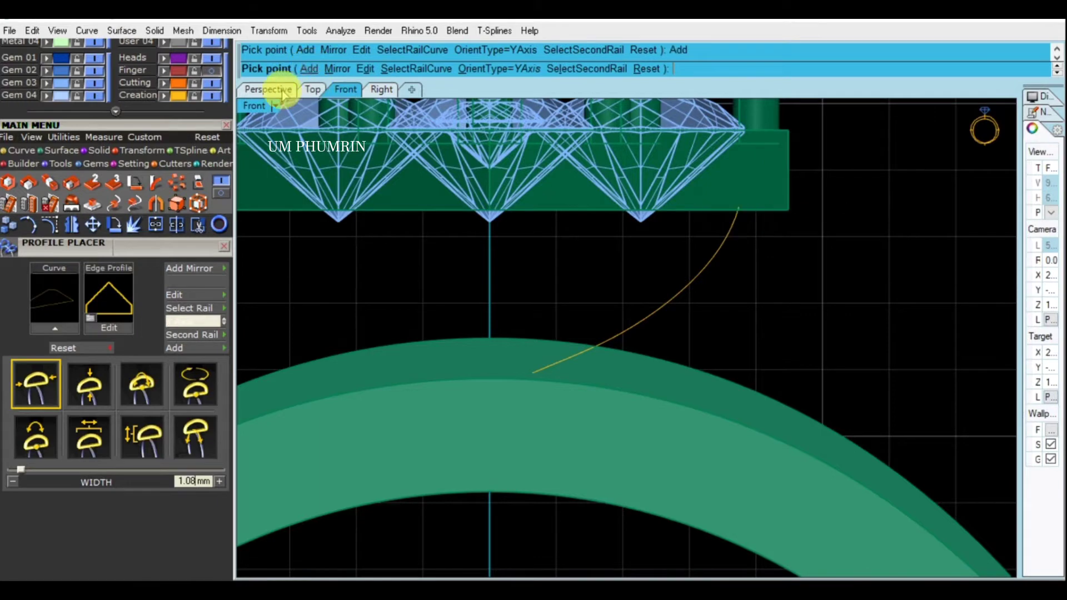
key(Home)
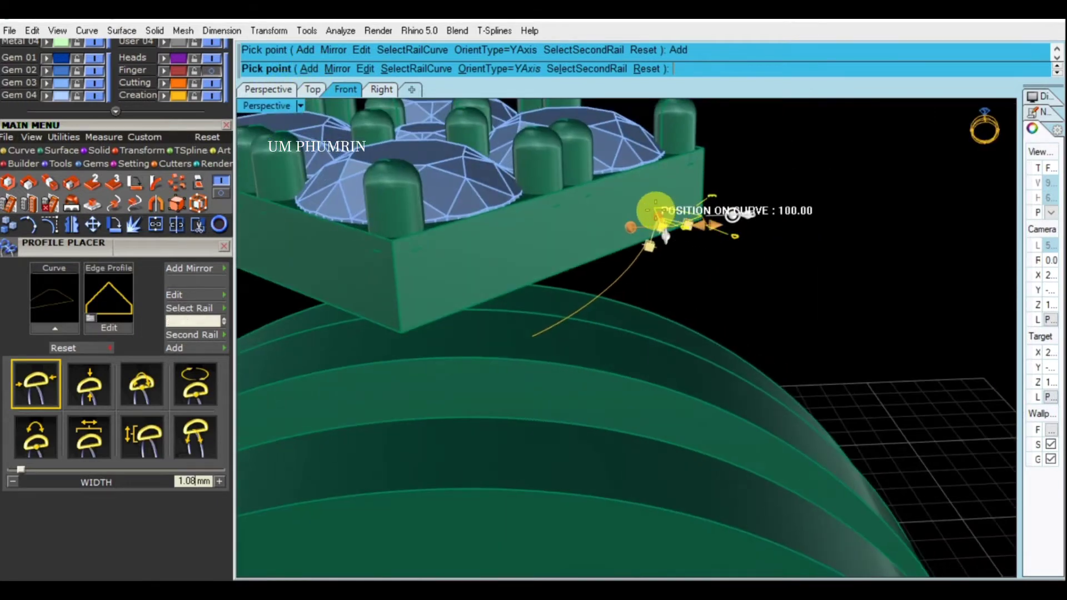
drag(732, 215, 548, 401)
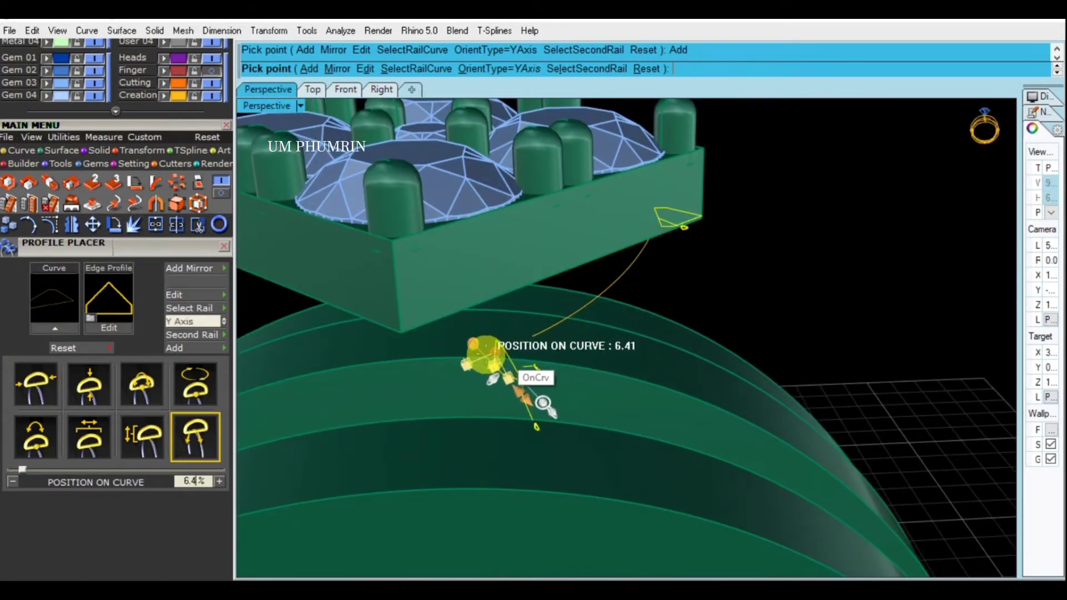
right_click(674, 312)
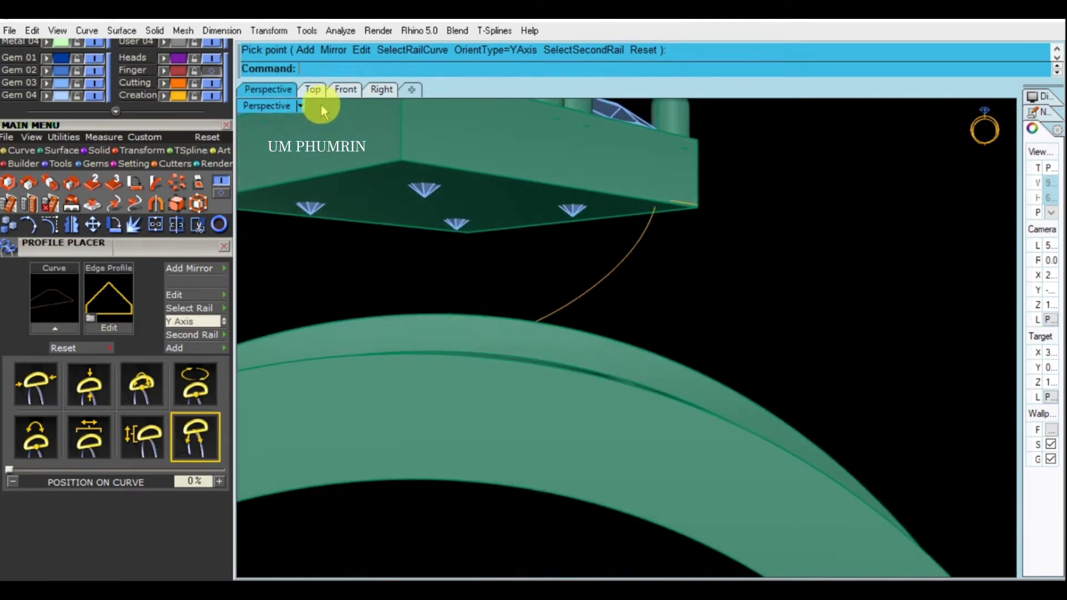
click(345, 89)
click(689, 288)
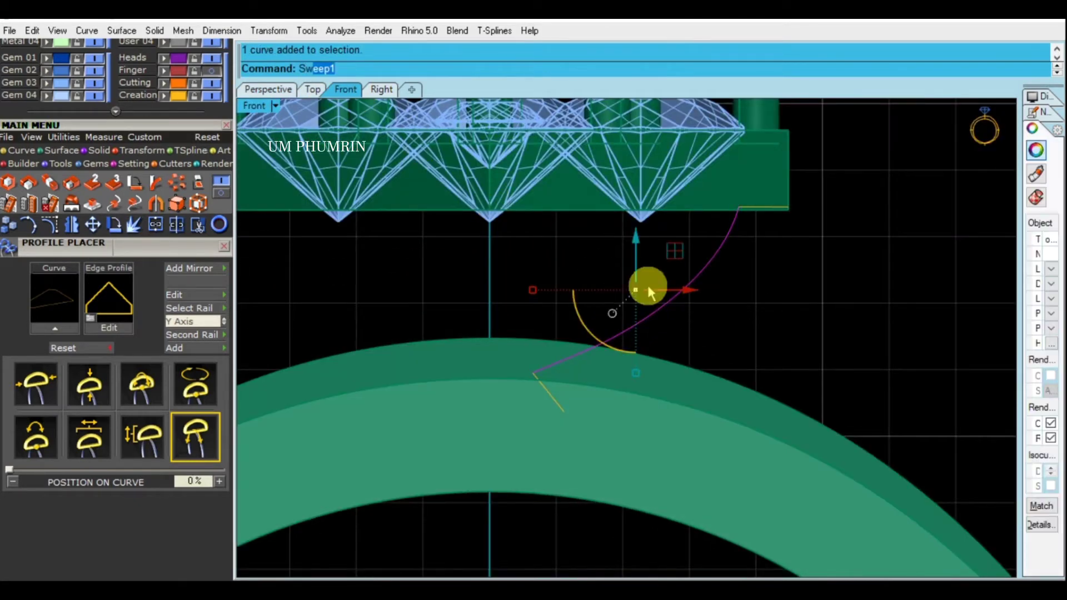
Sweep1 the placed profile along the rail, arcing the band from shank to head
right_click(646, 284)
click(550, 392)
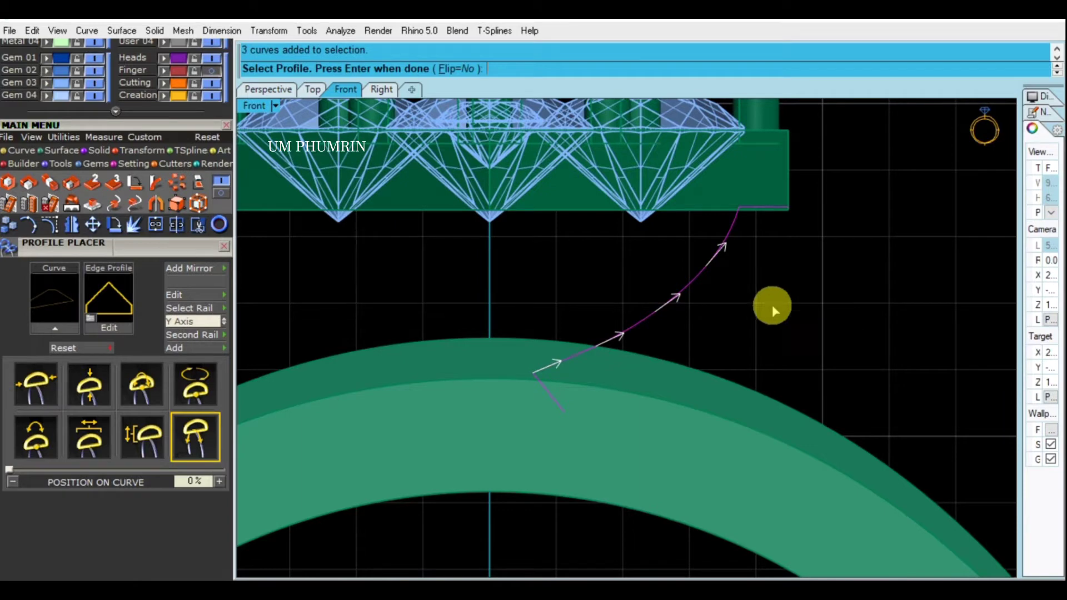
right_click(637, 270)
click(648, 436)
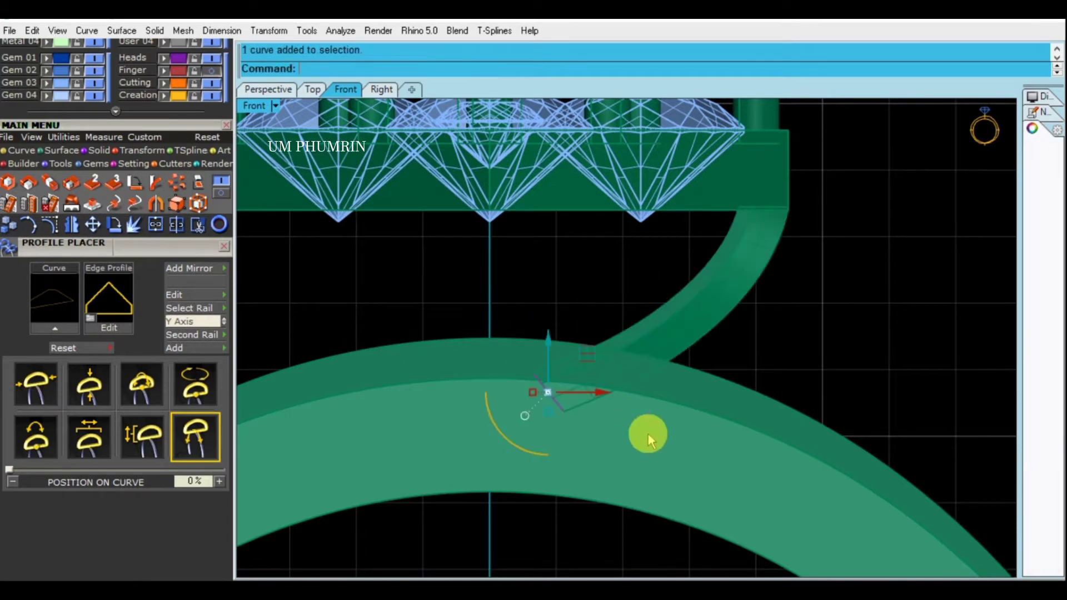
ctrl+click(724, 289)
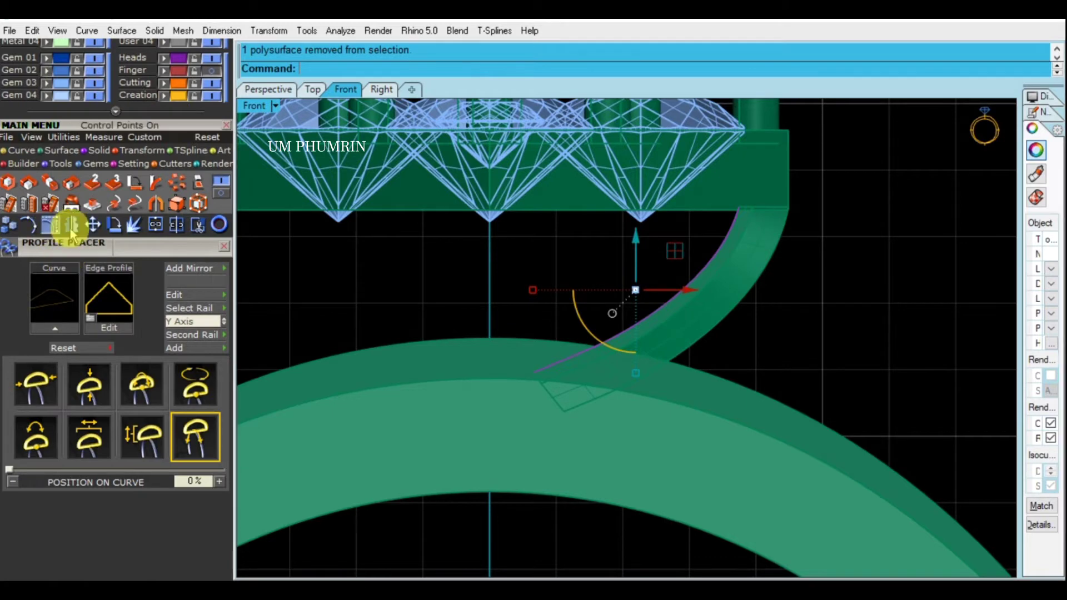
click(547, 394)
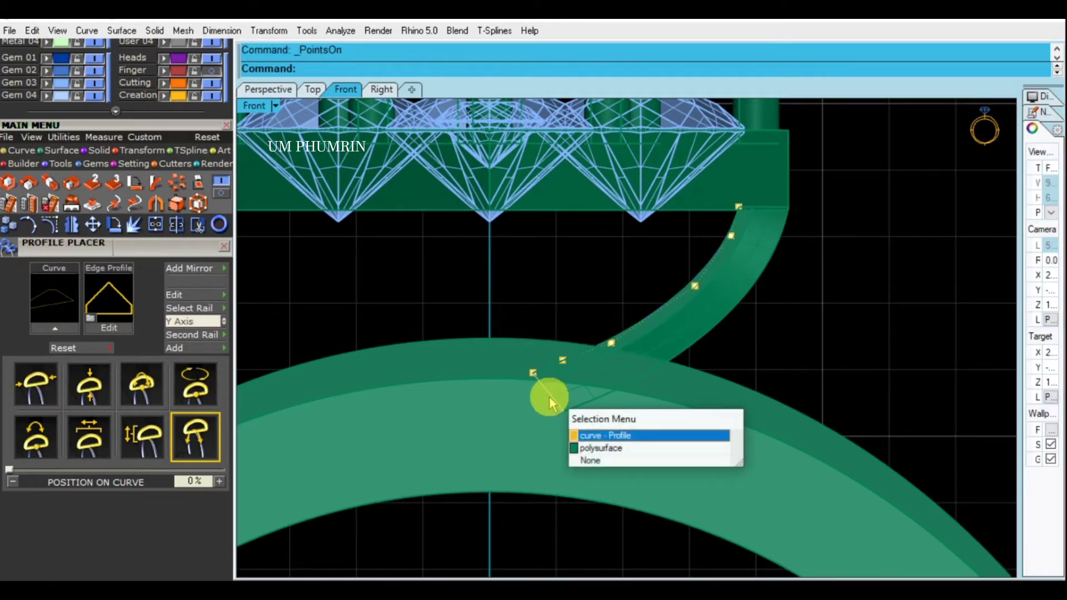
Tilt the profile at the band's lower end to about -15.18°
text(Aa)
key(Return)
click(588, 422)
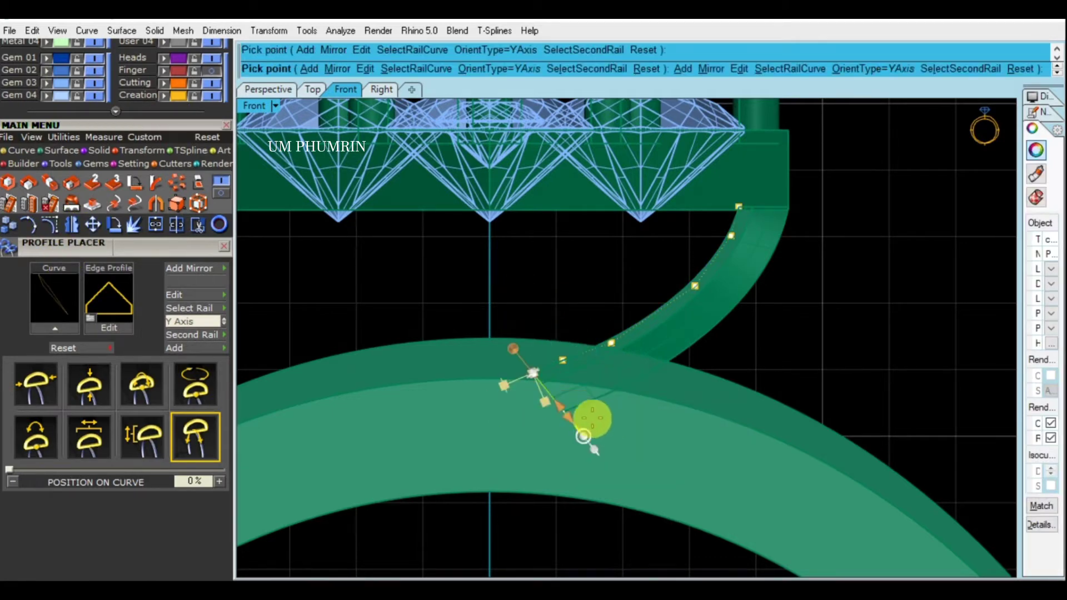
drag(593, 447, 572, 462)
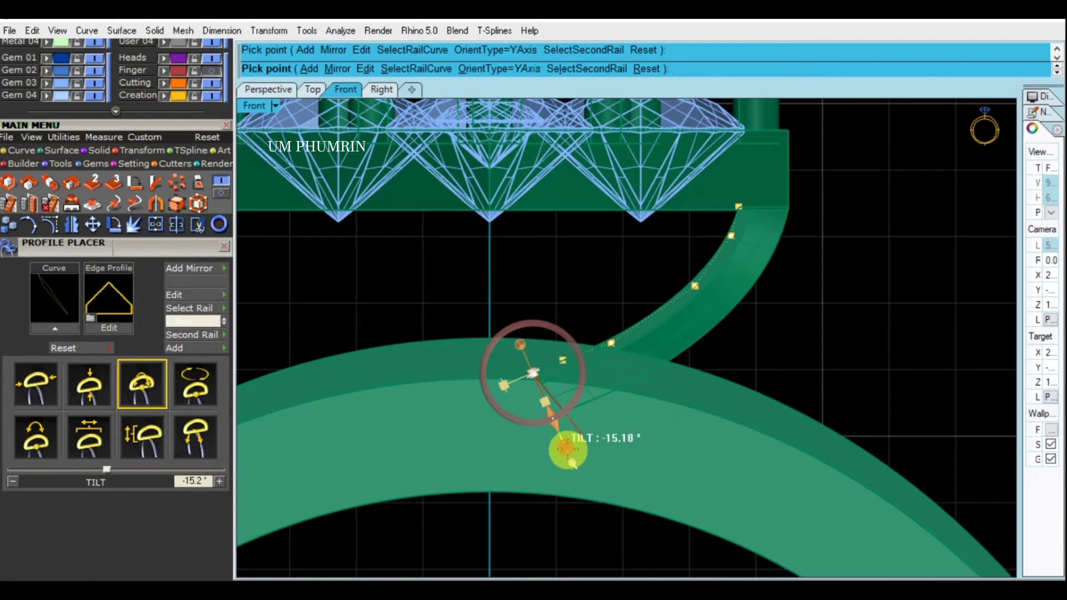
right_click(562, 314)
Raise and shift groups of lower rail points to reshape the band
mouse_move(526, 320)
mouse_down()
mouse_move(579, 362)
mouse_move(576, 322)
mouse_up()
scroll(568, 334, up, 2)
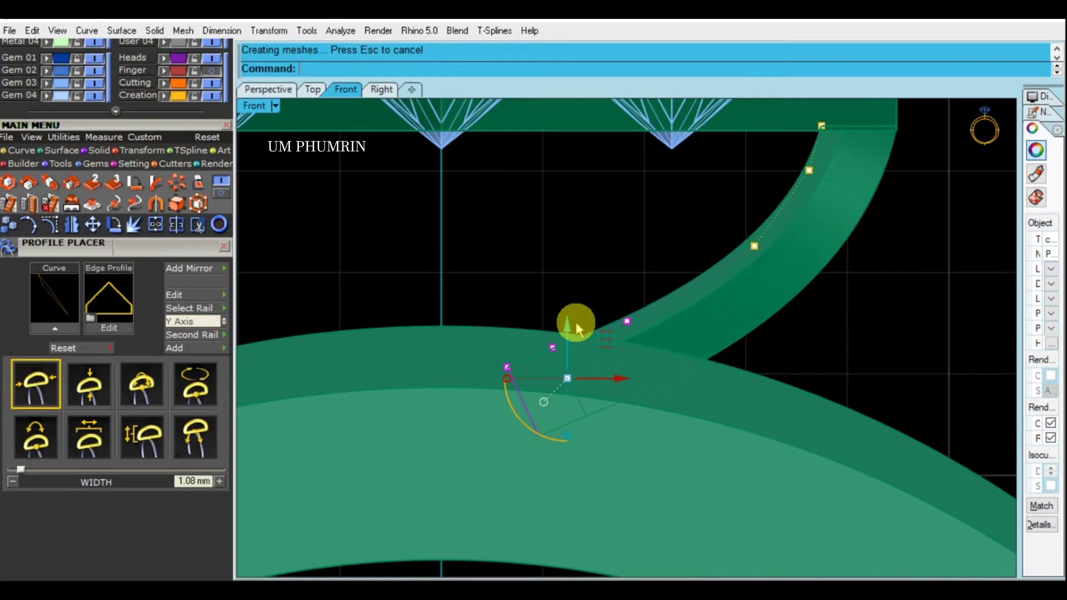
drag(491, 284, 583, 419)
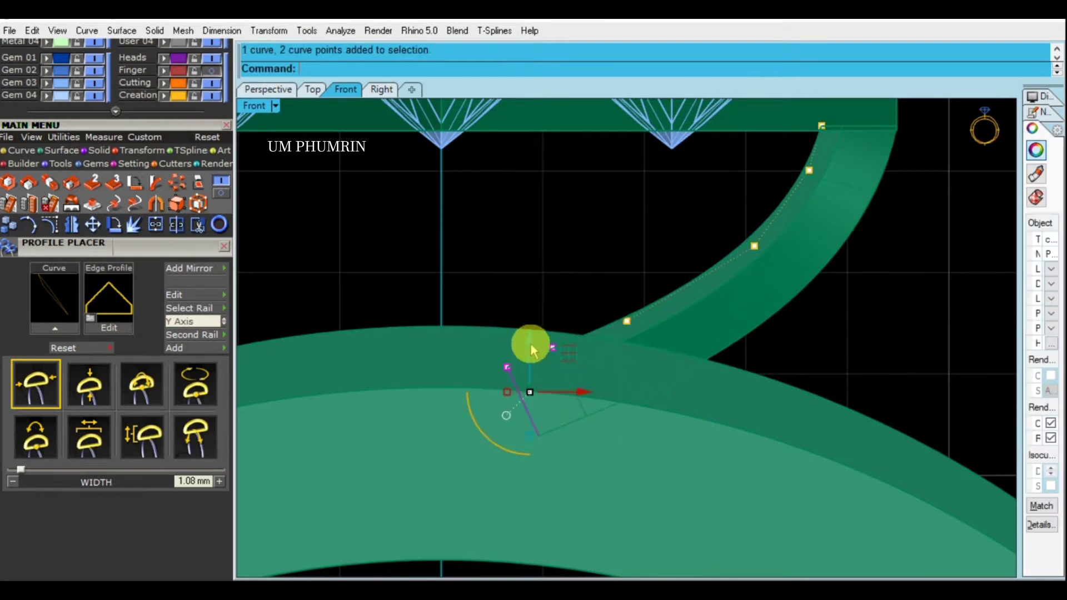
drag(528, 345, 512, 275)
drag(539, 429, 537, 428)
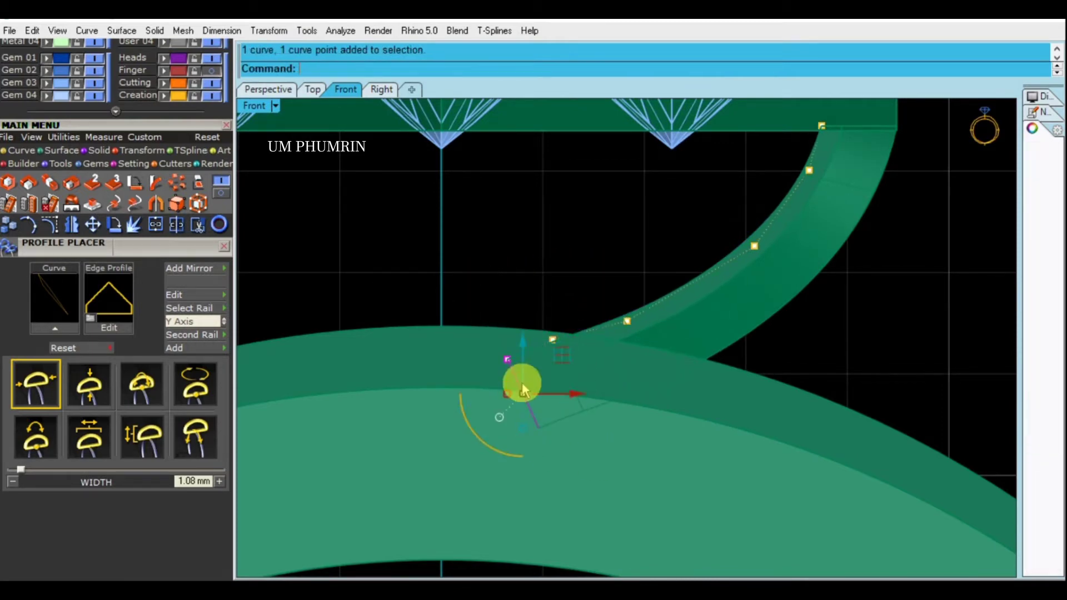
scroll(520, 380, up, 2)
drag(567, 362, 559, 362)
Select the profile at the band's base and edit its placement again
click(508, 375)
key(Return)
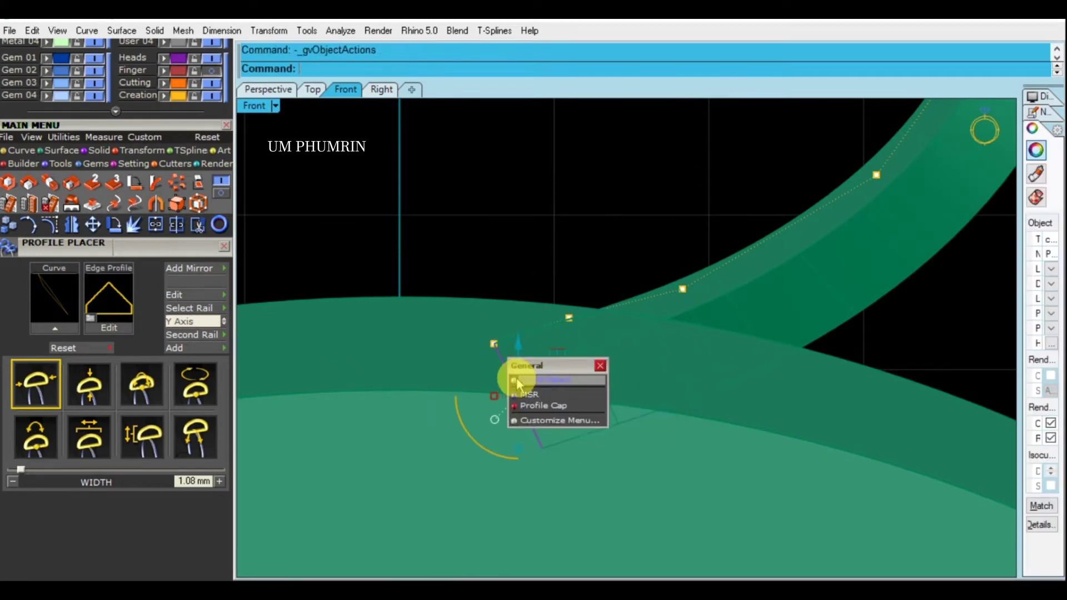
click(530, 408)
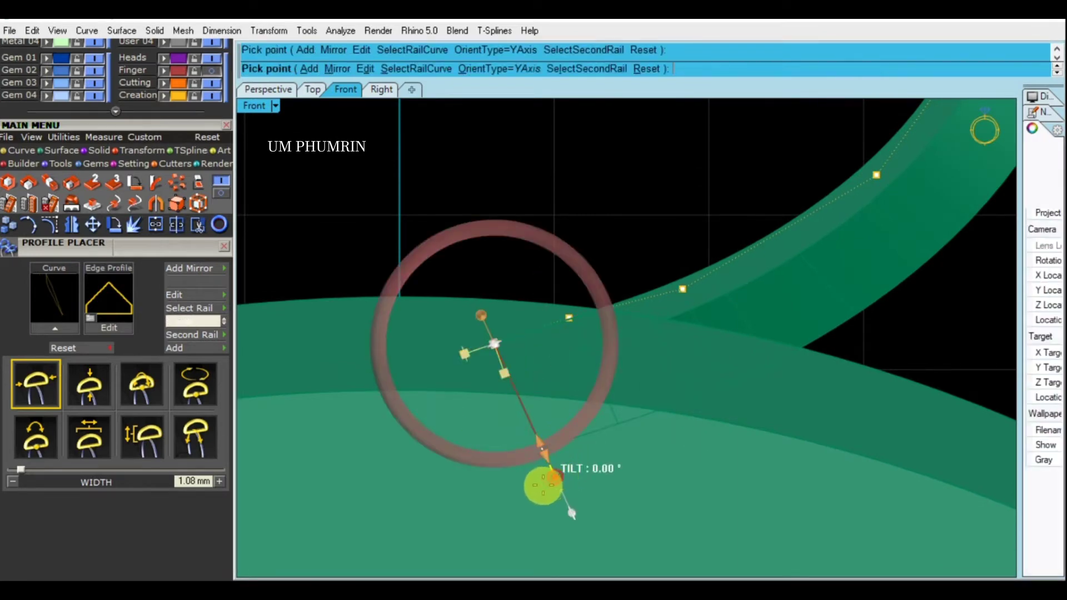
Tilt the band profile to about -6.93° and move a first rail point
drag(568, 502, 545, 511)
key(Return)
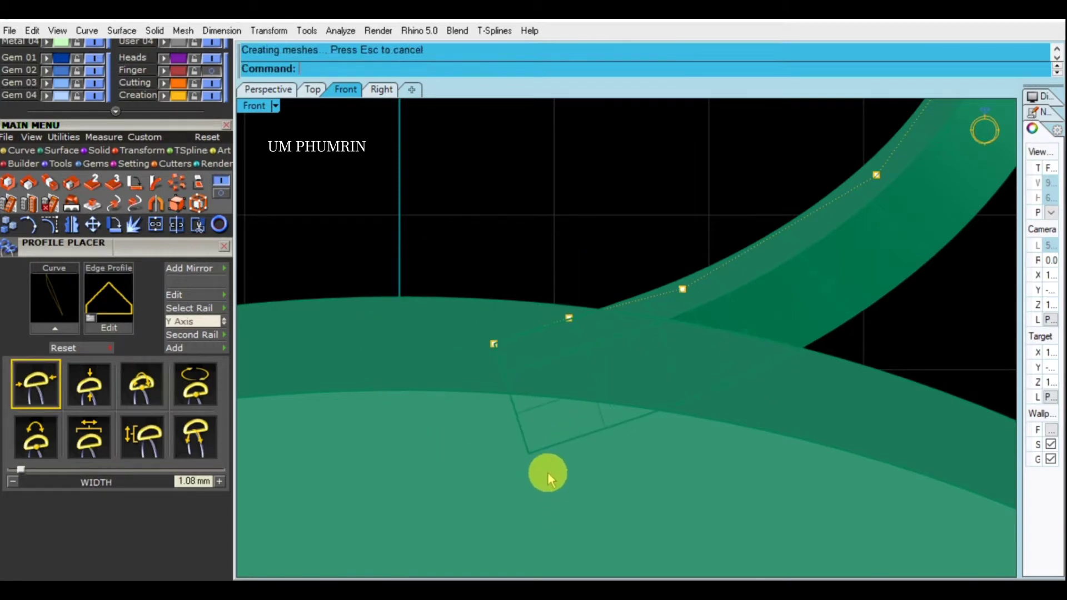
scroll(548, 450, down, 2)
click(495, 347)
scroll(511, 376, up, 2)
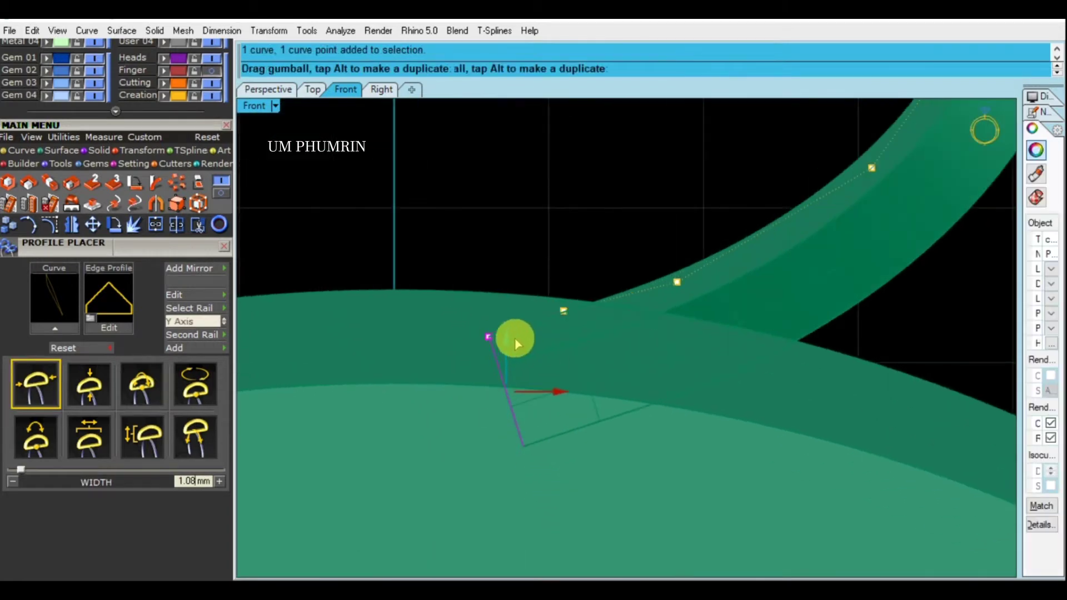
click(554, 256)
drag(679, 236, 634, 266)
Move and nudge more rail points, including the one near the shank, to reshape the band
scroll(717, 367, down, 2)
click(676, 304)
drag(678, 250, 600, 262)
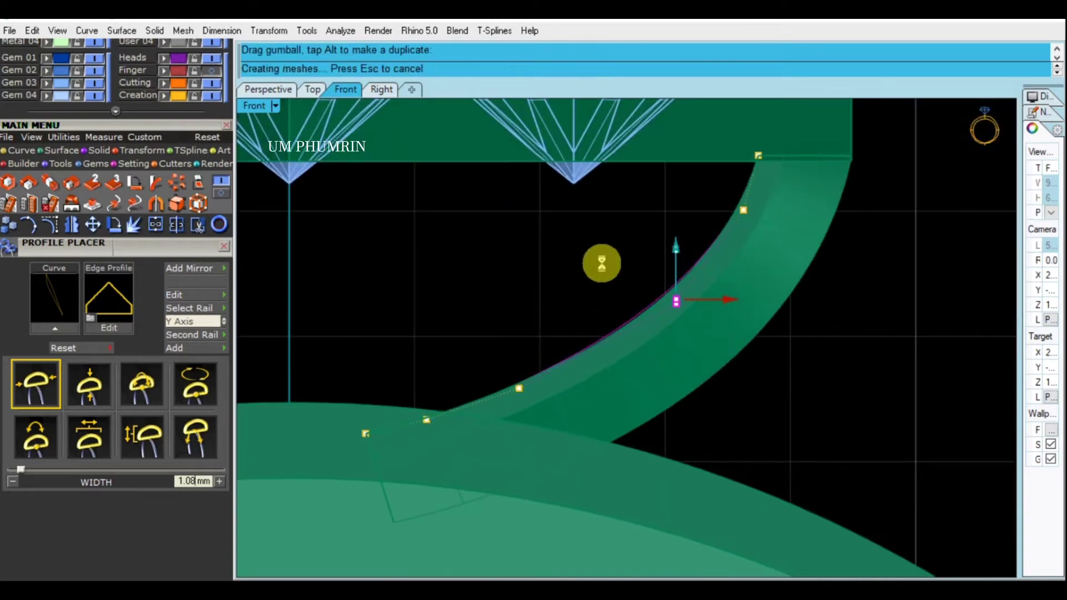
scroll(613, 274, down, 2)
click(514, 360)
scroll(516, 333, up, 2)
drag(512, 312, 531, 313)
scroll(611, 278, down, 2)
drag(573, 269, 676, 348)
scroll(629, 274, up, 1)
drag(629, 275, 635, 269)
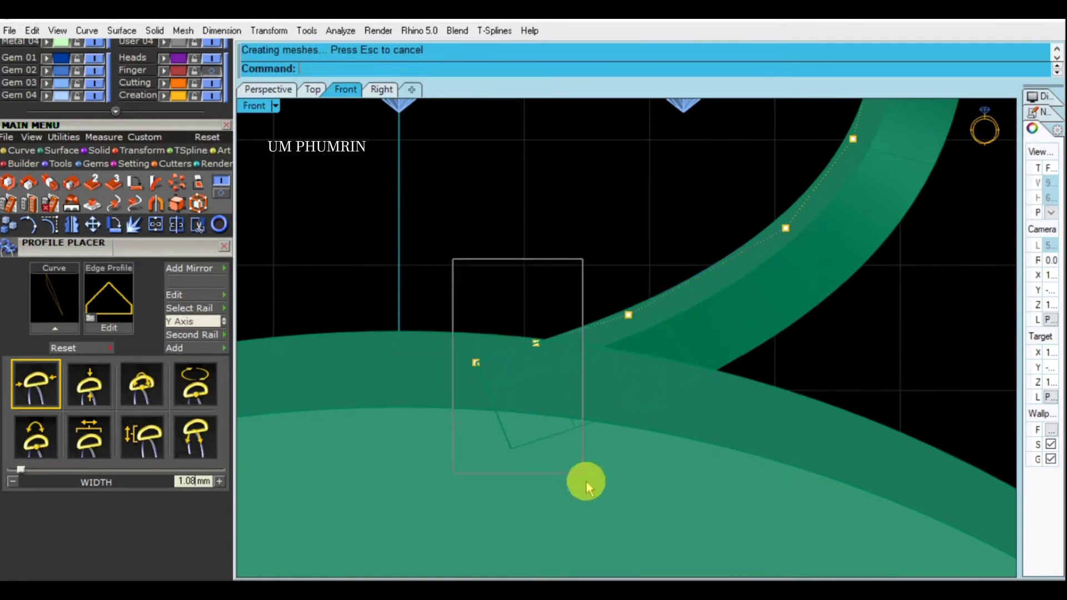
Nudge two rail points, then a single point, upward; select the rail's lower end
drag(453, 258, 586, 482)
scroll(505, 355, up, 2)
drag(507, 362, 551, 278)
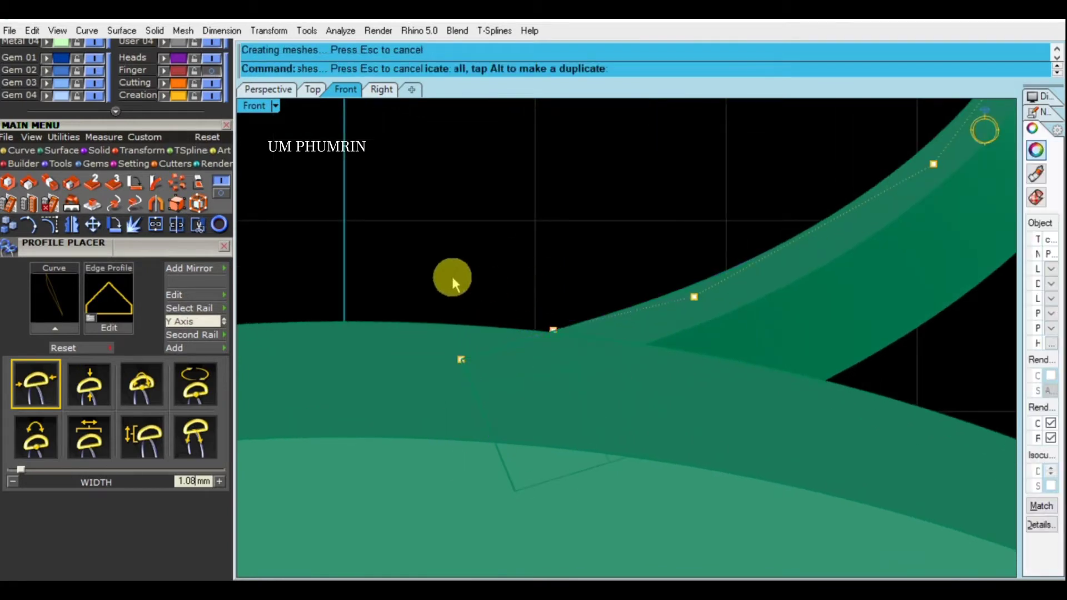
drag(452, 278, 528, 495)
scroll(488, 415, up, 2)
drag(520, 392, 525, 376)
click(433, 263)
drag(538, 506, 538, 505)
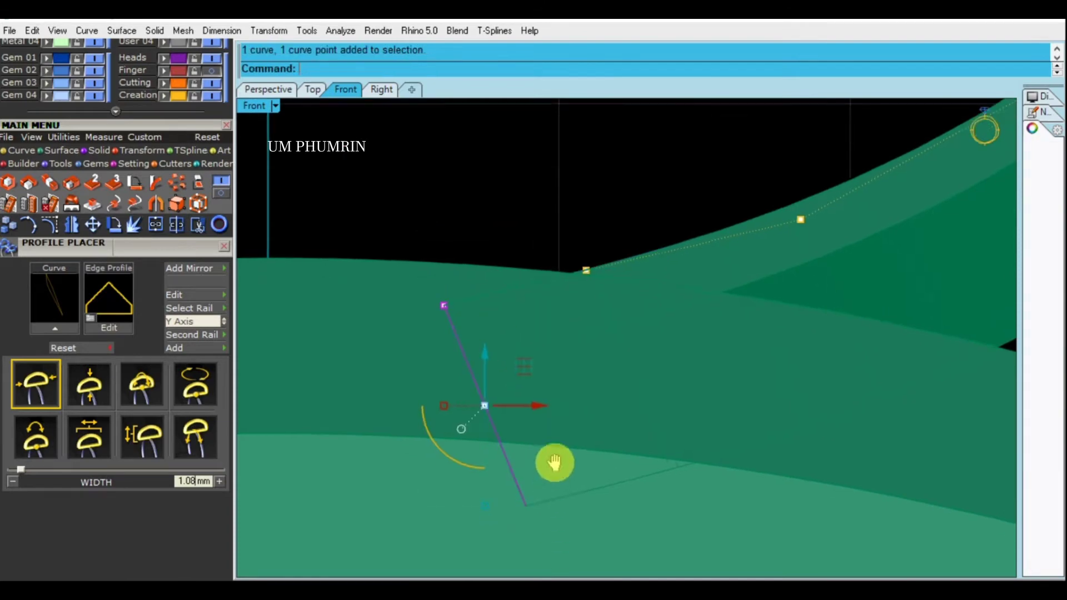
right_drag(538, 505, 552, 442)
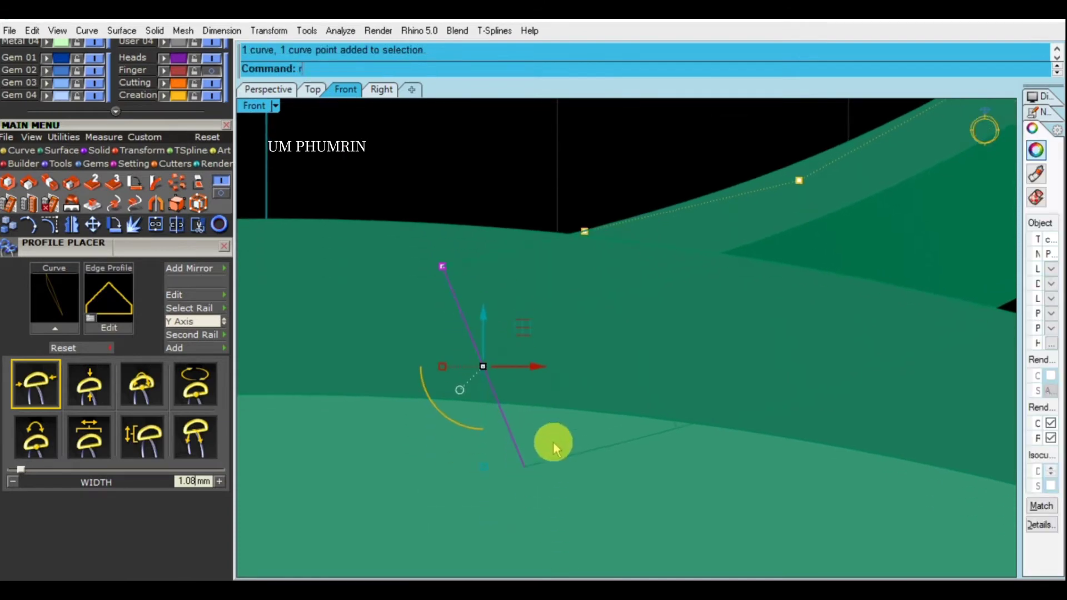
Rotate the curve end and re-place the profile with a tilt of about -8.83°
right_click(468, 335)
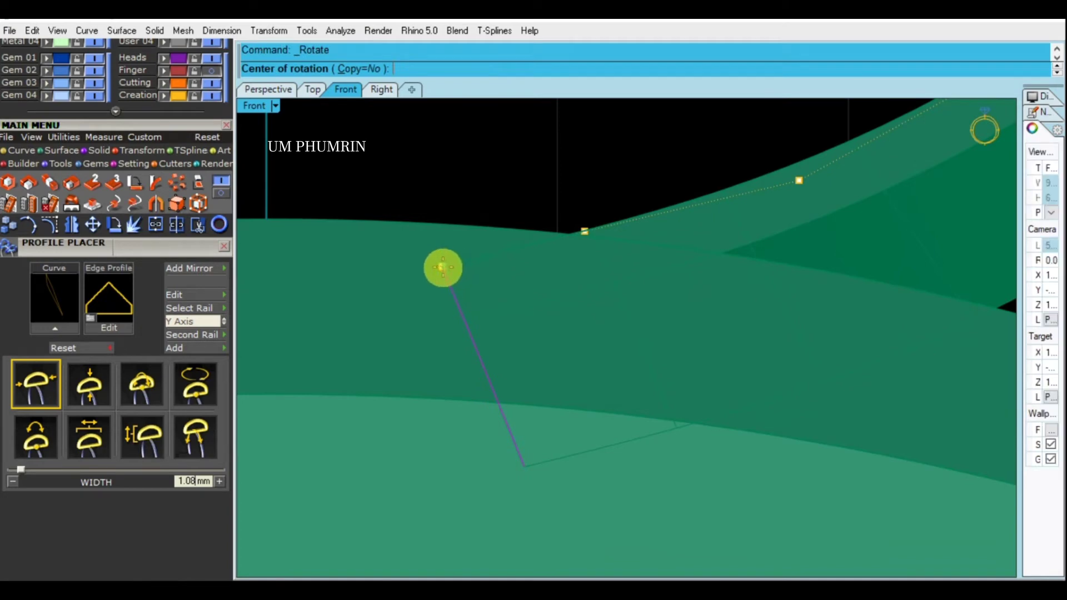
text(Aa)
middle_click(449, 281)
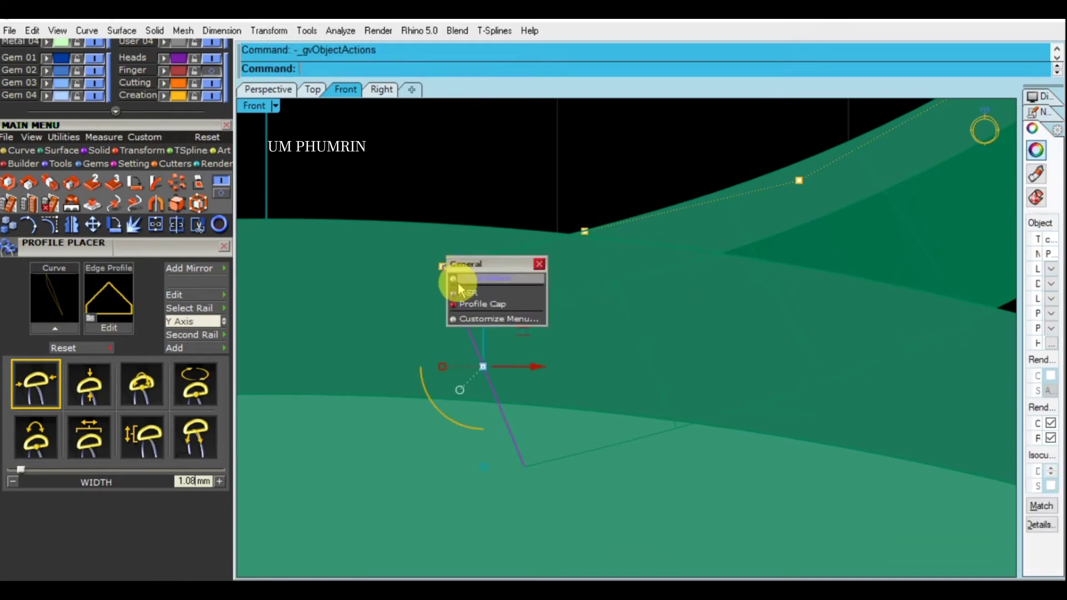
click(469, 281)
drag(549, 473, 498, 504)
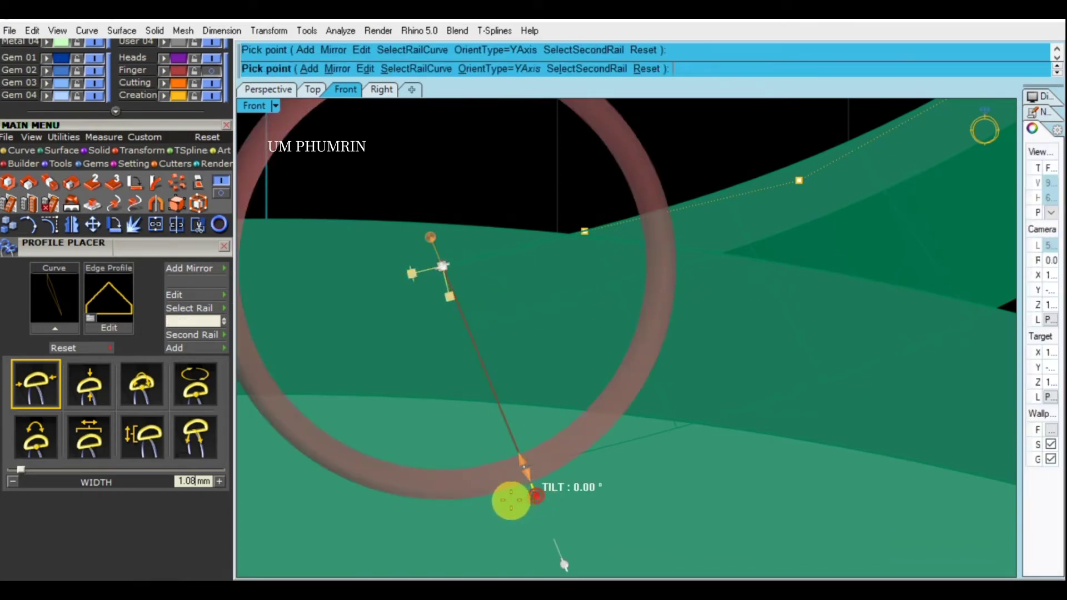
right_click(528, 412)
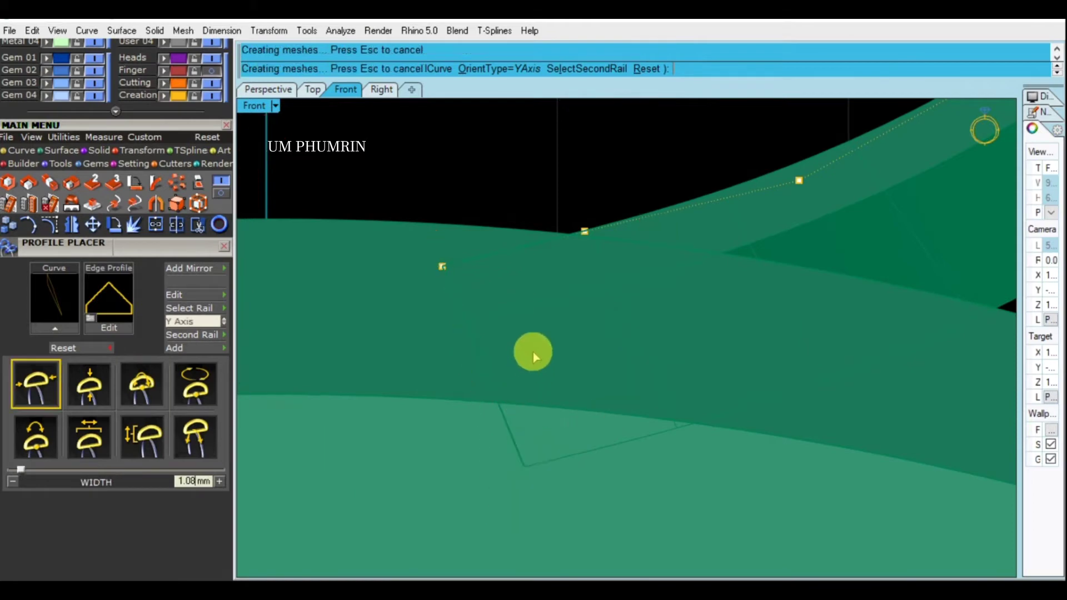
scroll(523, 330, up, 3)
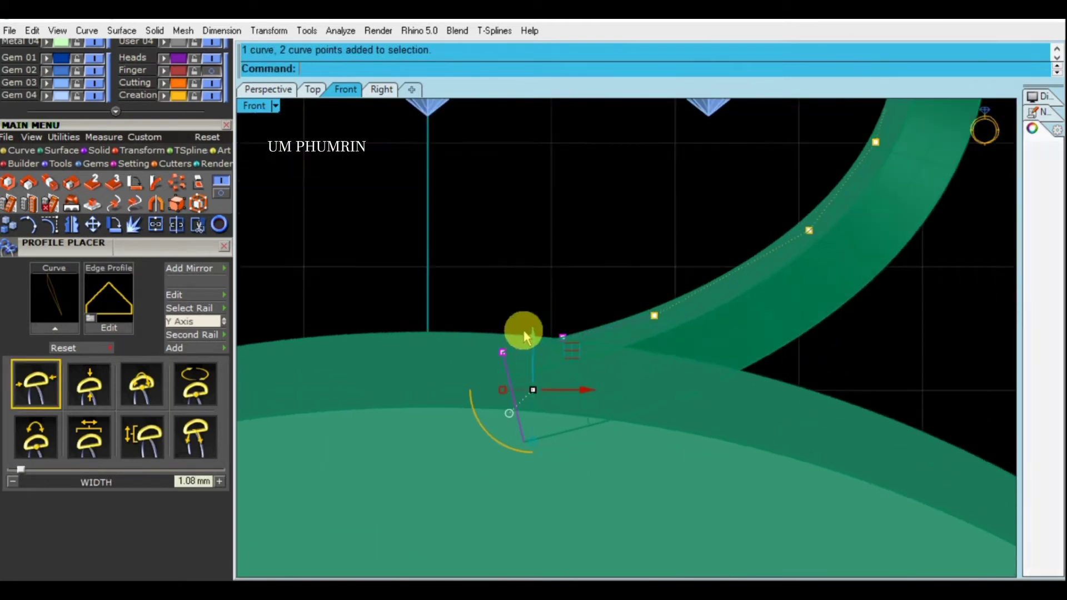
Push rail points up the band and nudge the lower points near the shank
drag(523, 330, 702, 371)
mouse_move(653, 270)
mouse_down()
mouse_move(660, 258)
mouse_move(614, 255)
mouse_up()
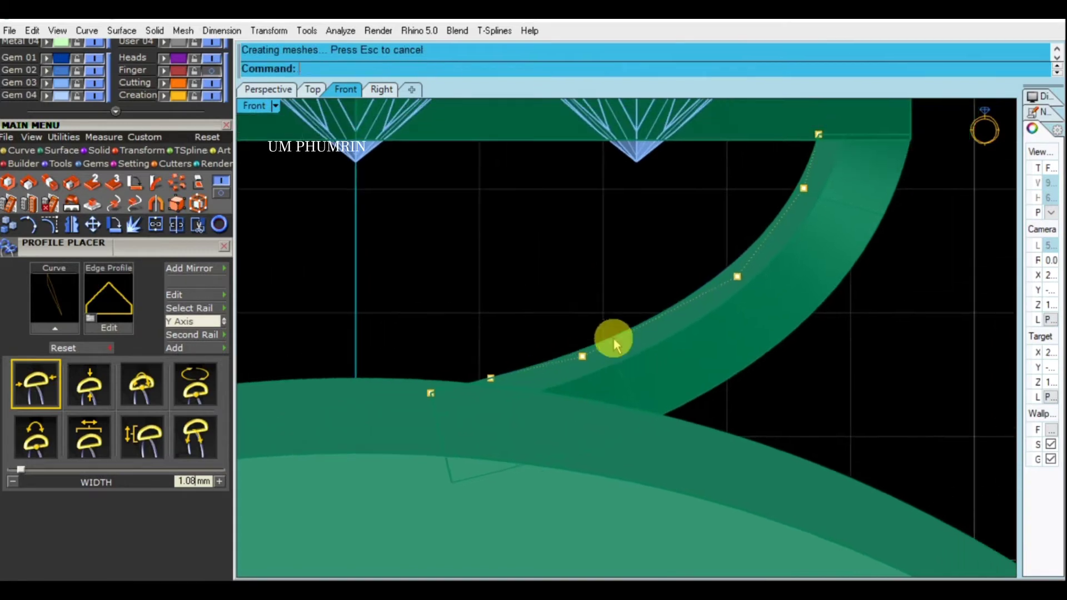
click(583, 355)
scroll(587, 339, up, 2)
drag(587, 308, 638, 271)
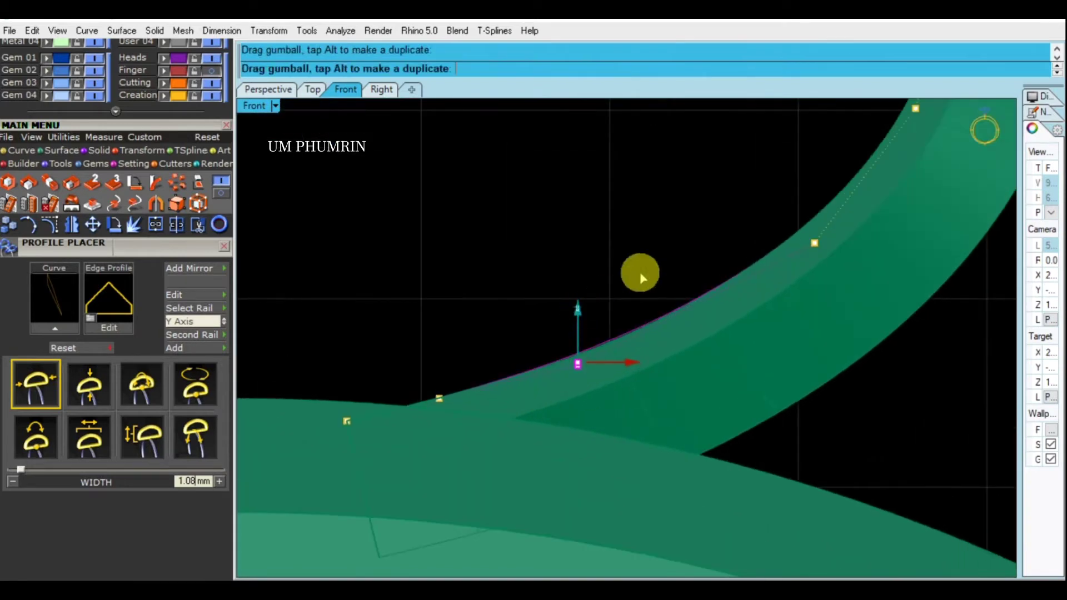
click(439, 398)
scroll(468, 377, up, 2)
drag(468, 373, 471, 359)
scroll(537, 294, up, 2)
click(466, 369)
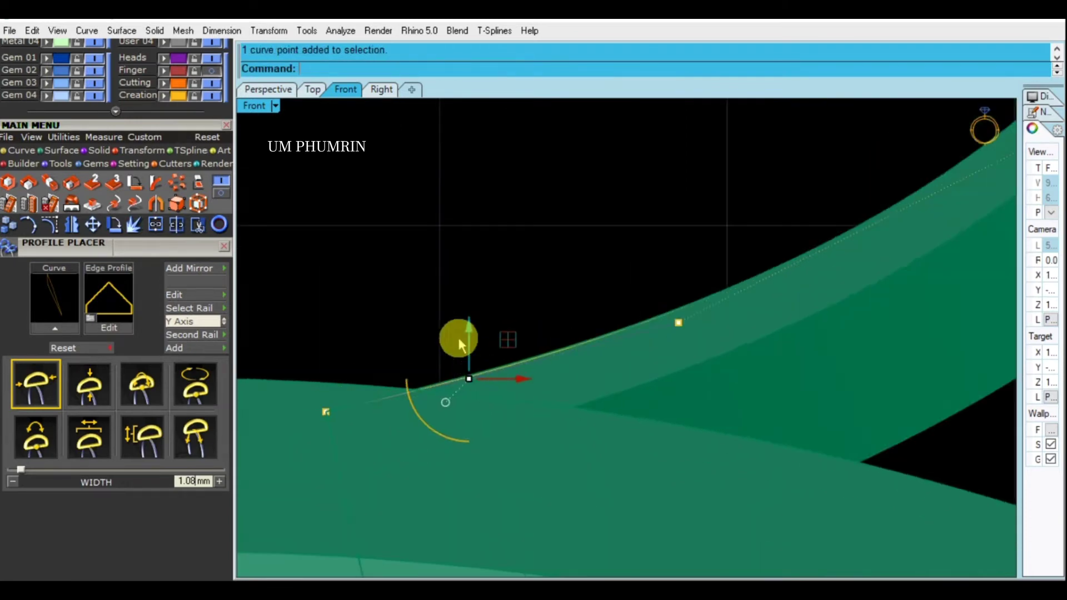
drag(480, 329, 481, 328)
Make tiny adjustments to points on the band's upper curve and mid-rail
click(542, 302)
scroll(528, 339, down, 2)
scroll(556, 334, down, 2)
click(655, 320)
scroll(665, 306, up, 2)
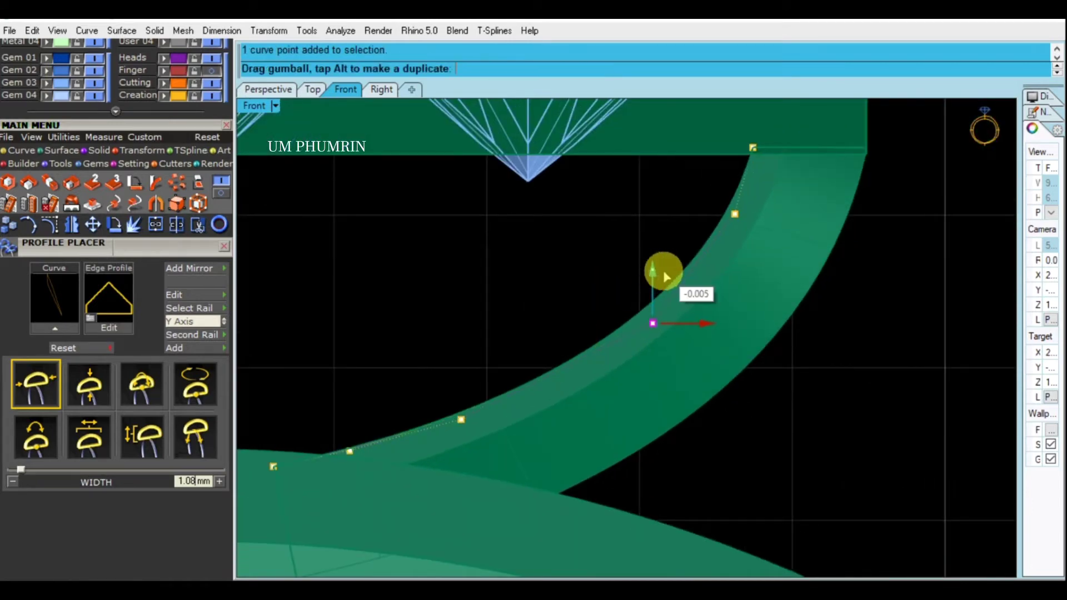
drag(666, 278, 660, 282)
click(525, 300)
scroll(525, 300, down, 1)
click(560, 371)
scroll(578, 369, up, 2)
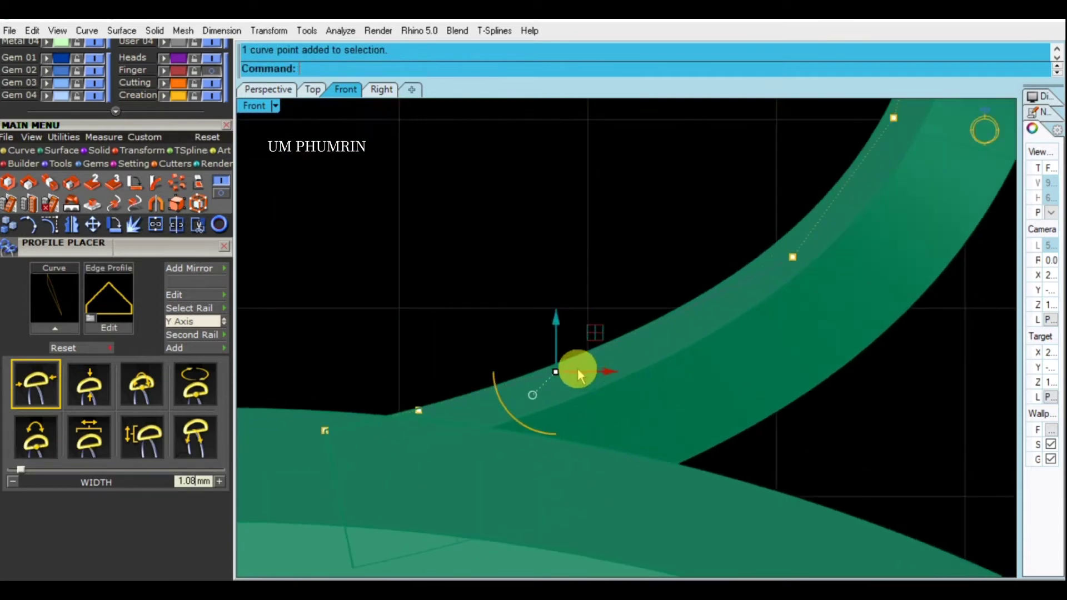
drag(595, 374, 595, 373)
click(418, 410)
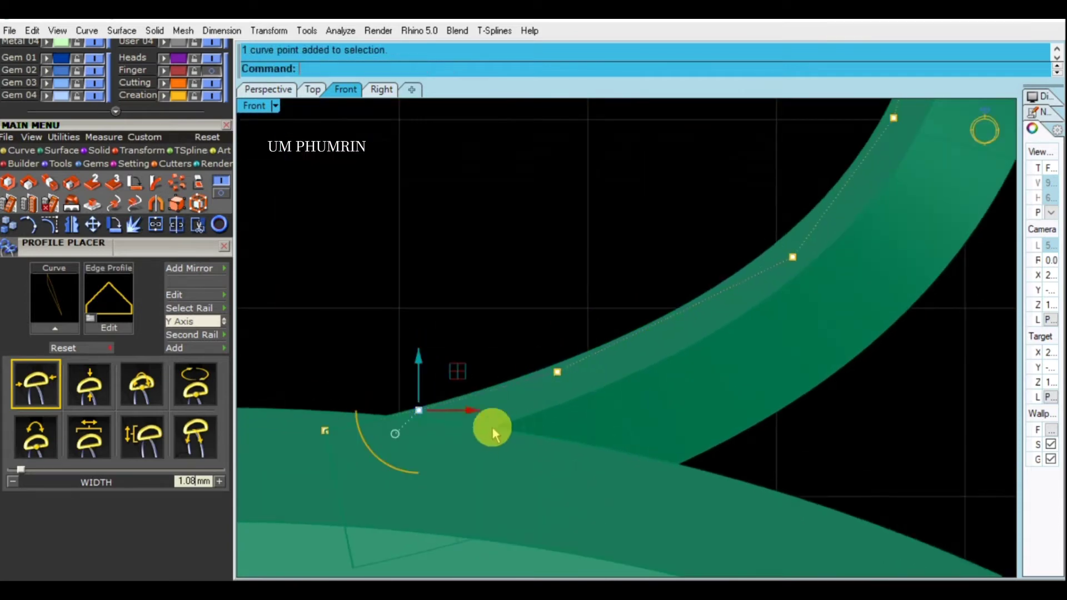
drag(479, 414, 478, 414)
Move three rail points together to smooth the band curve
click(518, 325)
scroll(518, 324, down, 2)
scroll(564, 328, up, 1)
drag(456, 338, 606, 427)
scroll(525, 383, up, 2)
drag(519, 358, 531, 350)
click(532, 318)
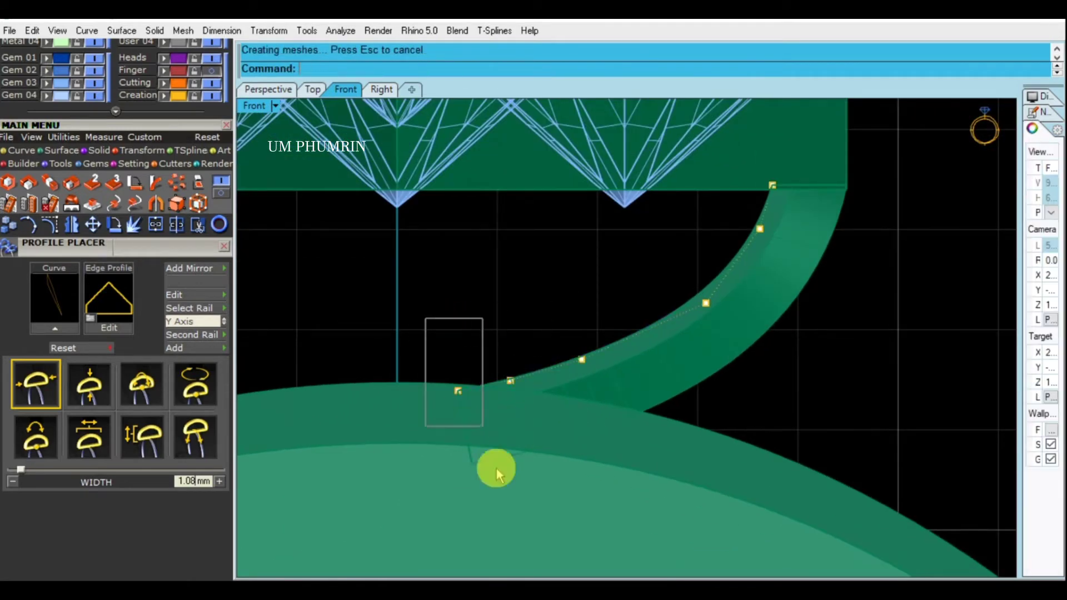
scroll(451, 371, down, 2)
Adjust the rail points near the shank and at the shank junction to finish the band
click(459, 400)
drag(469, 374, 486, 357)
scroll(538, 344, up, 2)
scroll(540, 342, down, 2)
click(598, 364)
drag(621, 364, 637, 365)
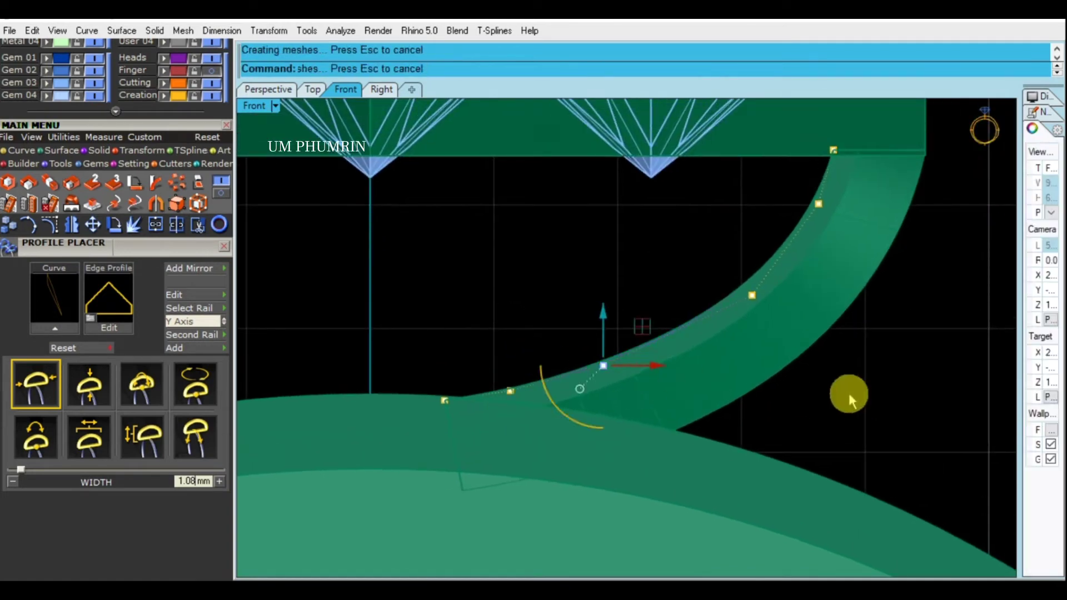
click(855, 400)
scroll(725, 441, down, 2)
drag(641, 327, 695, 405)
scroll(672, 361, up, 2)
drag(672, 320, 565, 317)
scroll(636, 347, down, 2)
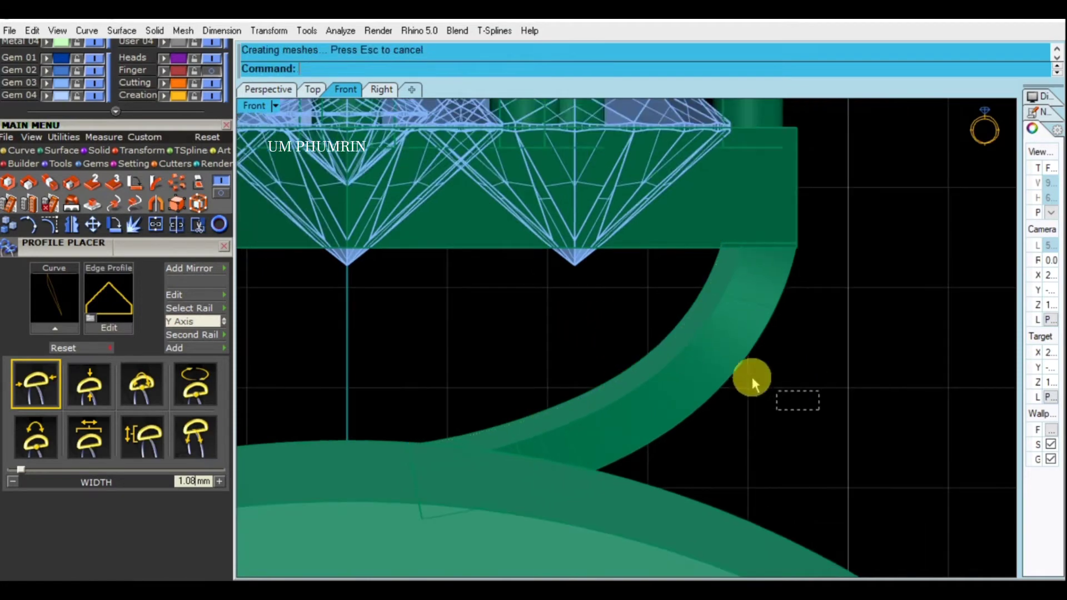
Flip the direction of the split band pieces in the Perspective view
click(722, 361)
scroll(551, 266, down, 2)
click(270, 89)
right_drag(631, 260, 679, 302)
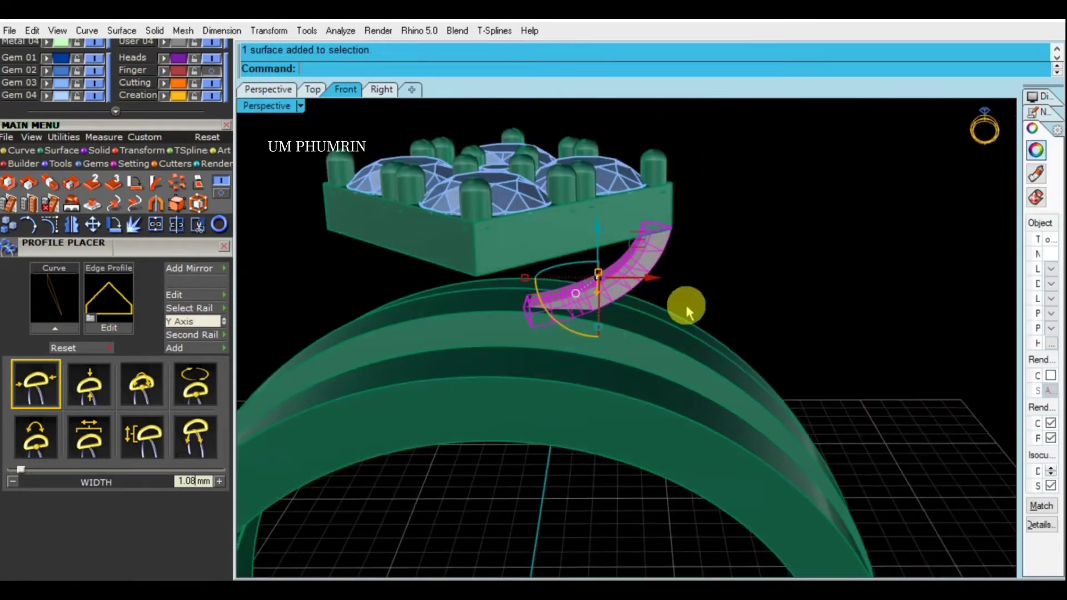
scroll(541, 292, up, 5)
scroll(458, 253, up, 2)
click(458, 253)
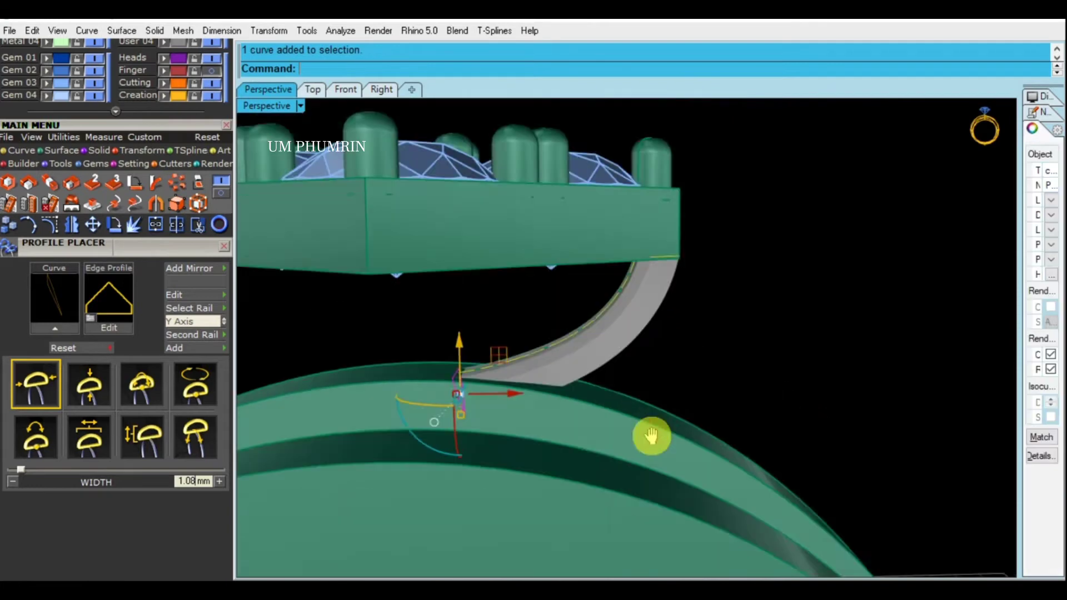
text(A)
right_drag(750, 340, 716, 375)
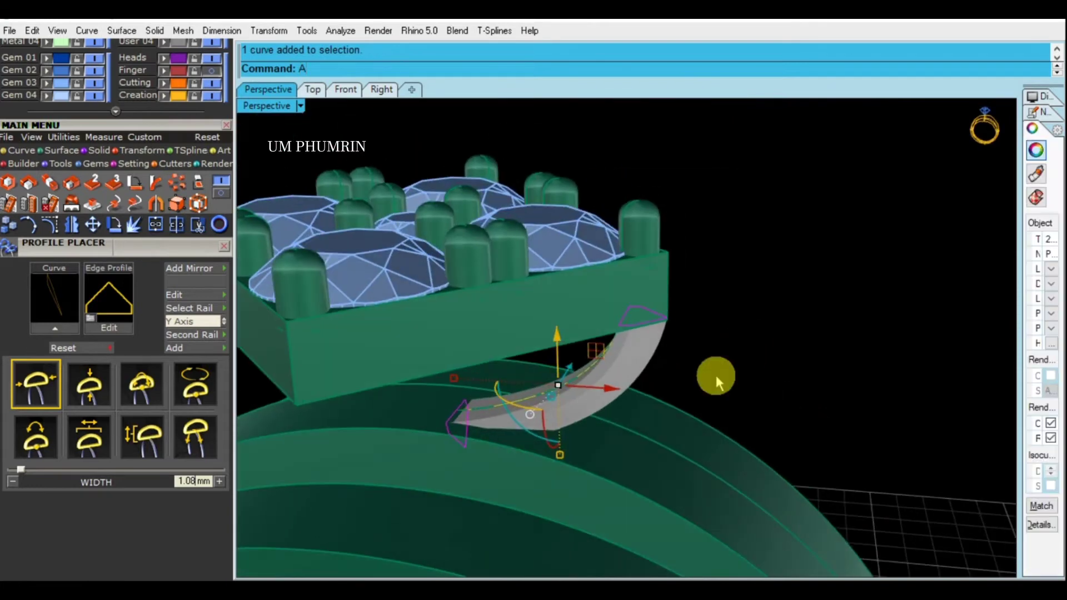
text(Flip)
key(Return)
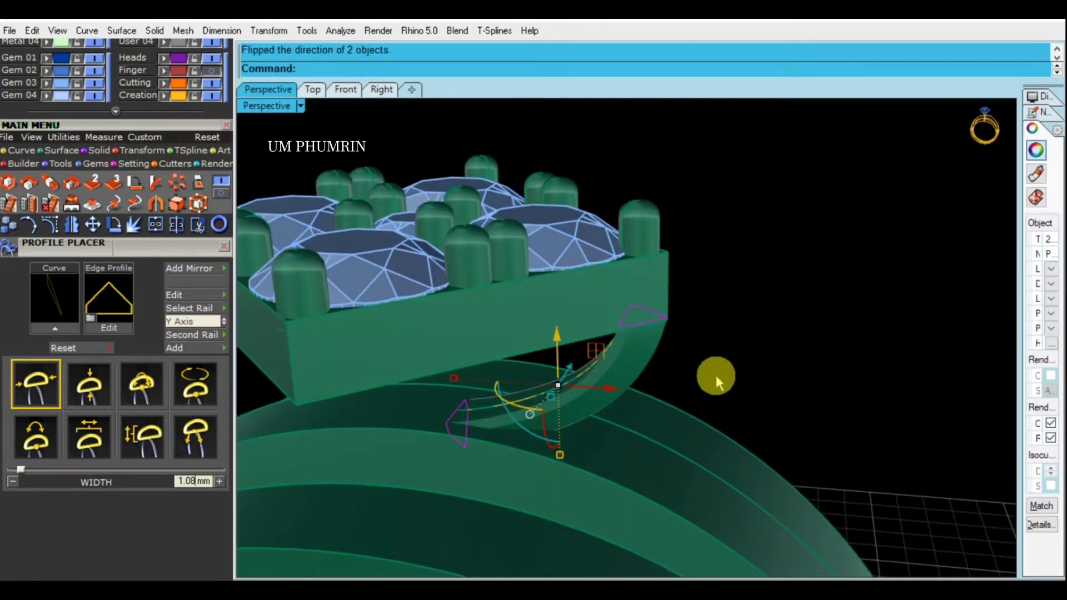
Polar-array the split band into 4 copies over 360° around the head
click(633, 374)
mouse_move(633, 373)
right_down()
mouse_move(729, 325)
mouse_move(731, 381)
right_up()
key(Return)
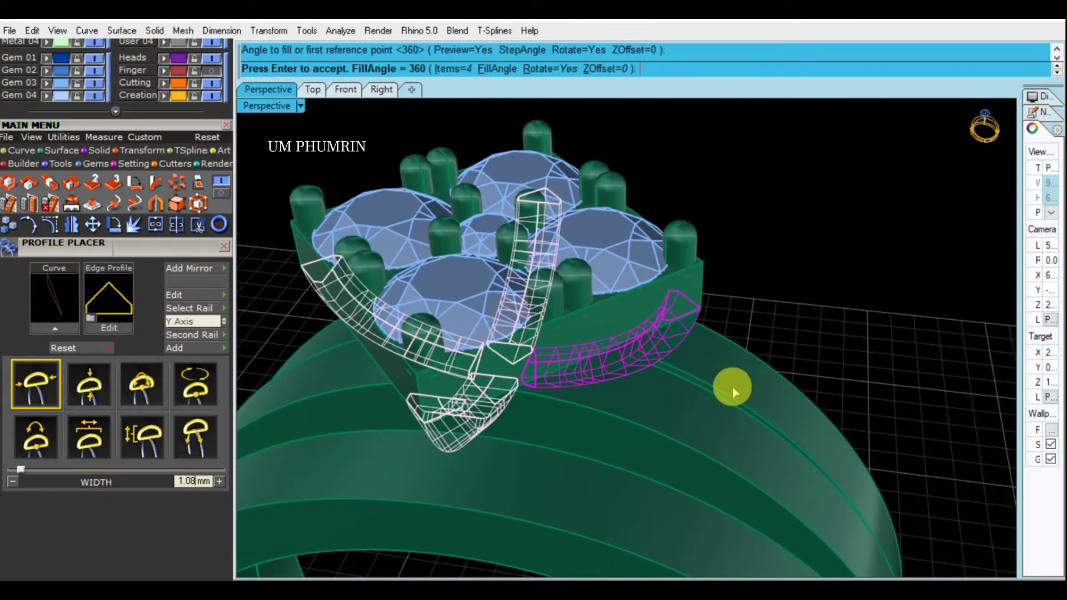
key(Return)
mouse_move(844, 315)
right_down()
mouse_move(702, 293)
mouse_move(738, 297)
mouse_move(816, 374)
mouse_move(700, 382)
mouse_move(626, 365)
mouse_move(412, 361)
mouse_move(407, 381)
mouse_move(664, 550)
mouse_move(817, 362)
mouse_move(768, 374)
mouse_move(470, 271)
right_up()
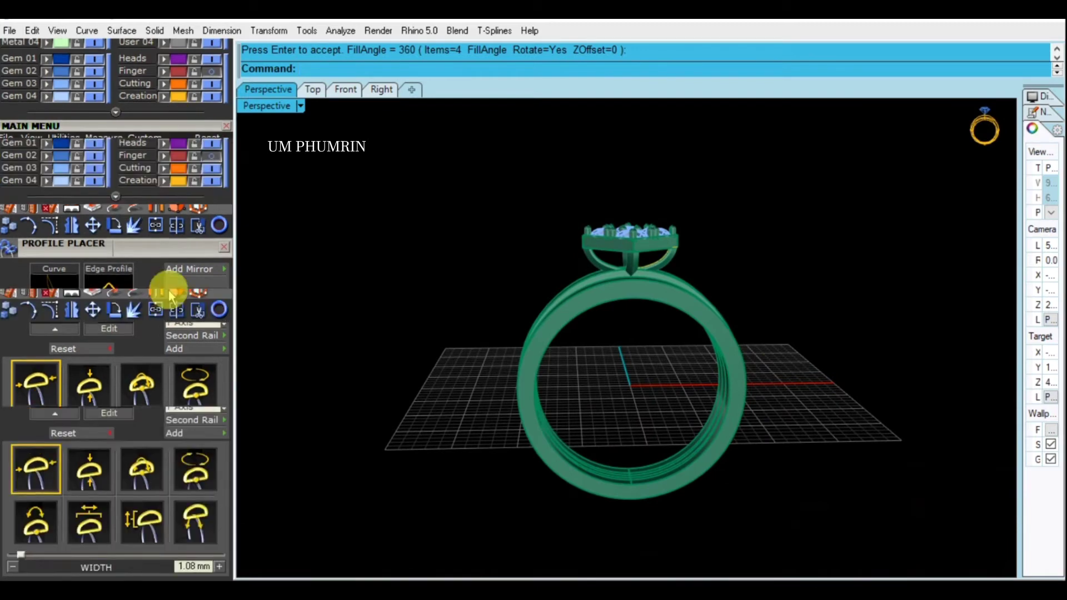
Select the head assembly and save the ring as project snapshot 48
click(628, 247)
scroll(190, 171, up, 2)
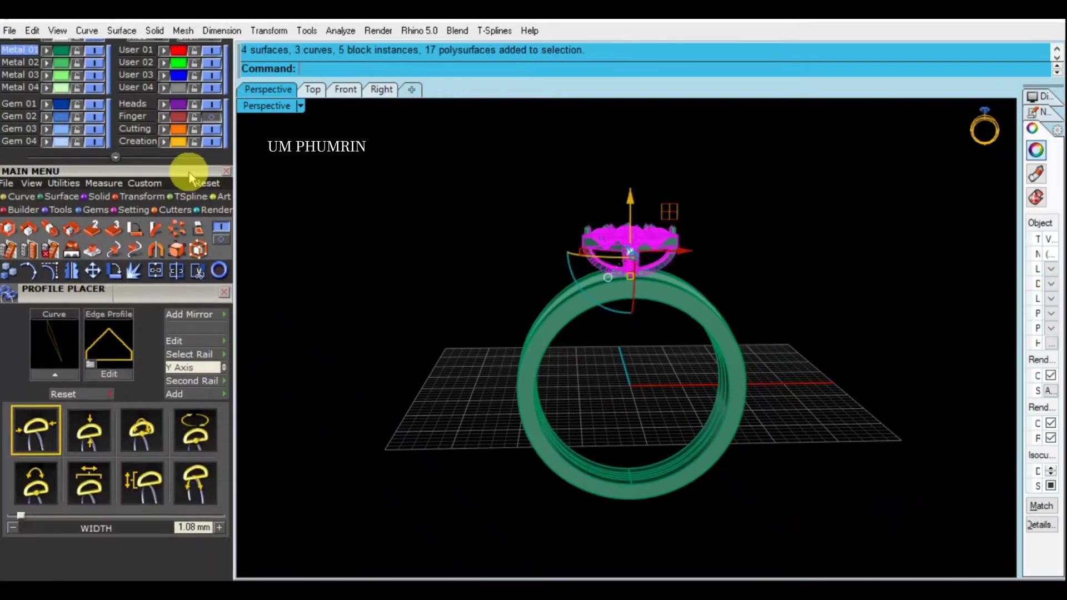
scroll(178, 220, up, 3)
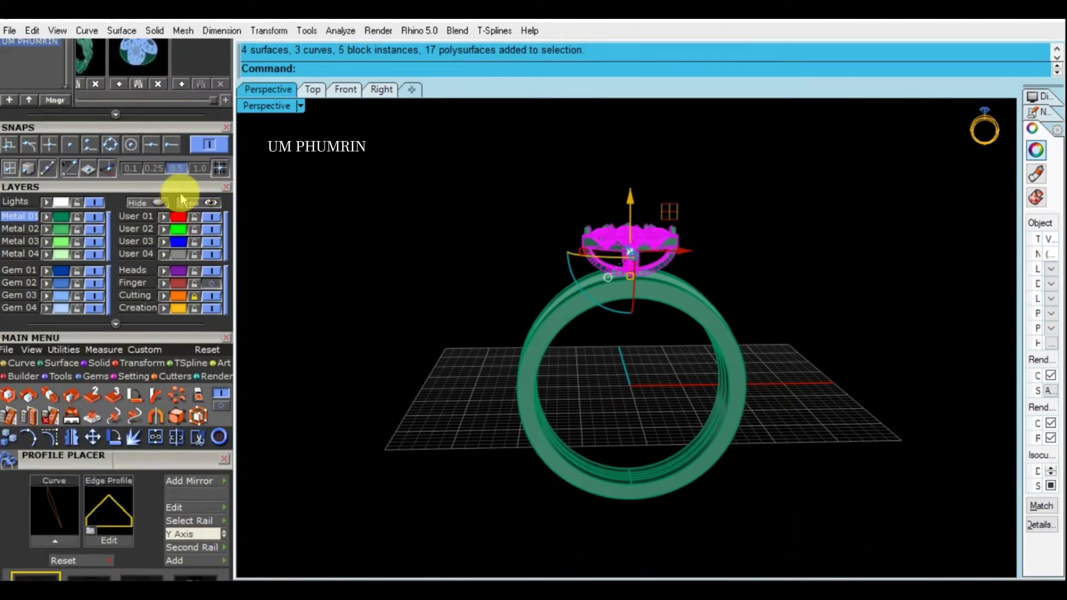
scroll(182, 200, down, 4)
scroll(187, 178, down, 1)
scroll(188, 174, down, 1)
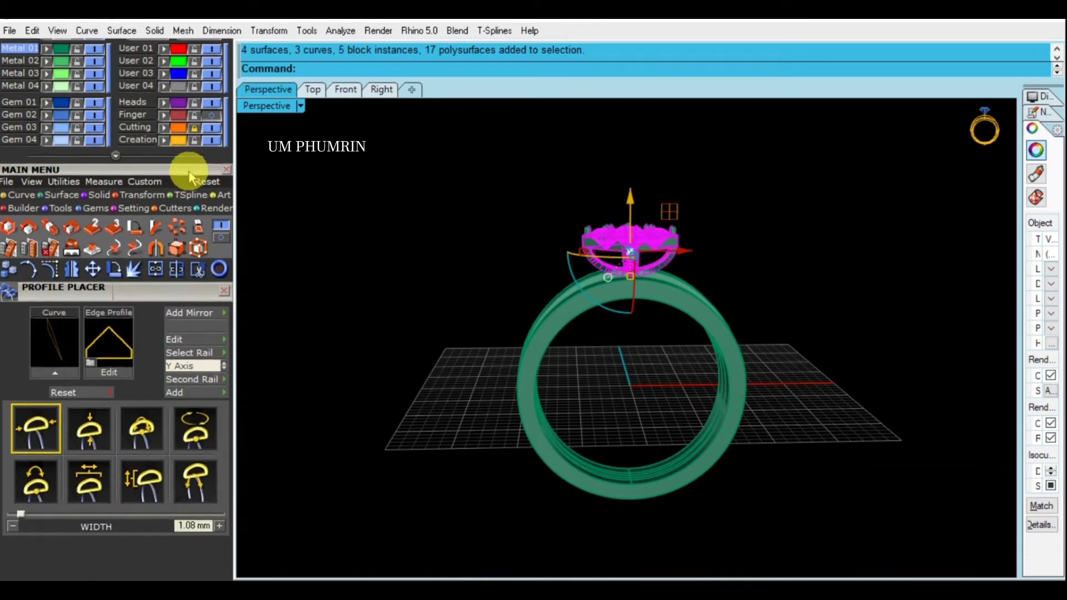
scroll(171, 374, up, 3)
scroll(171, 415, up, 2)
scroll(172, 422, up, 1)
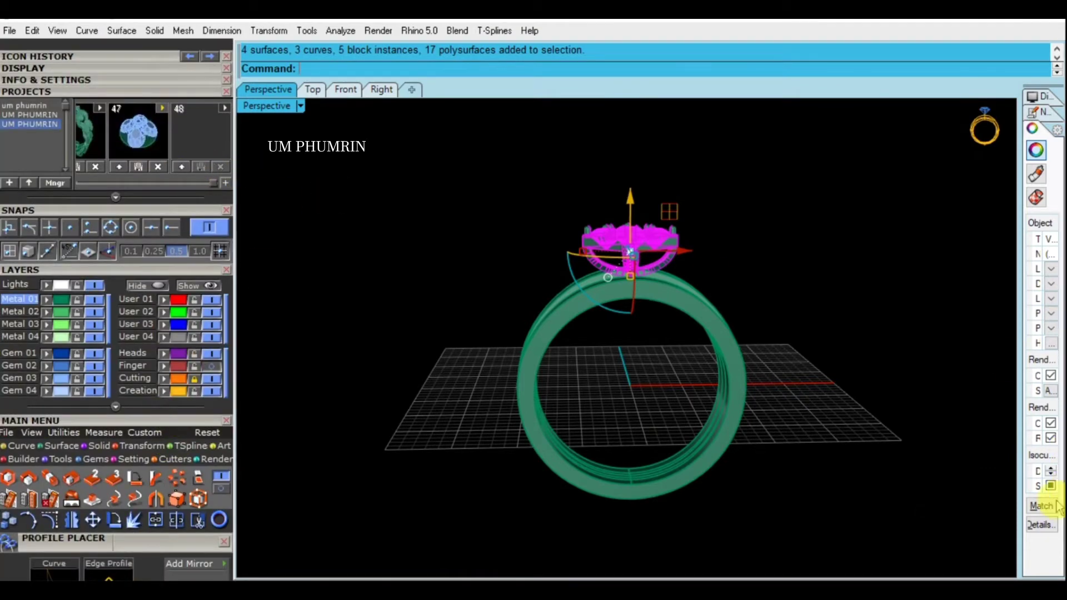
click(180, 166)
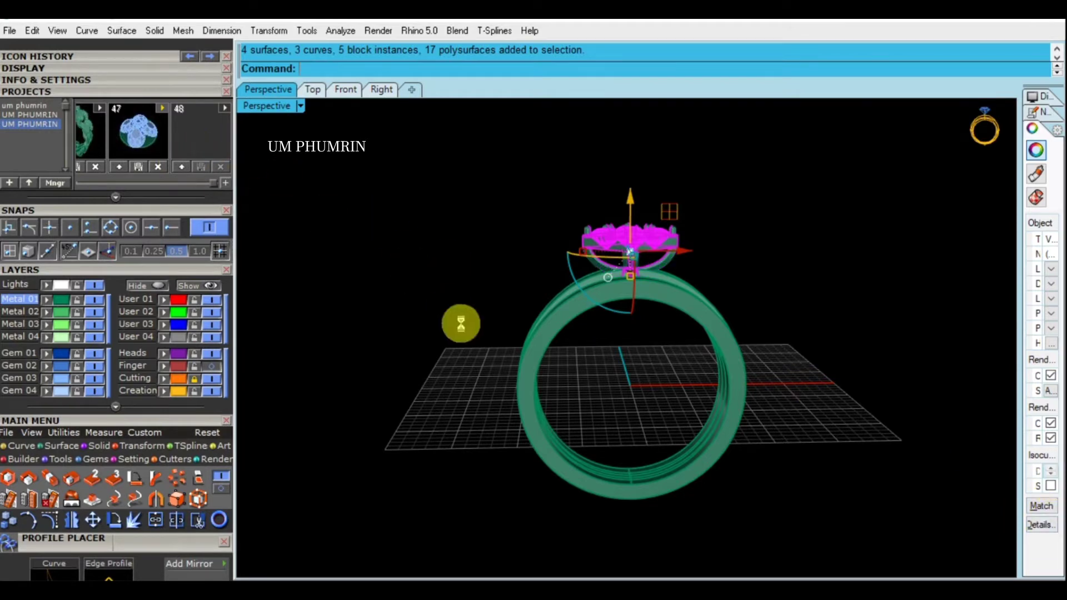
Orbit the ring to inspect it from elevated, low and front angles
click(438, 309)
right_drag(501, 279, 225, 384)
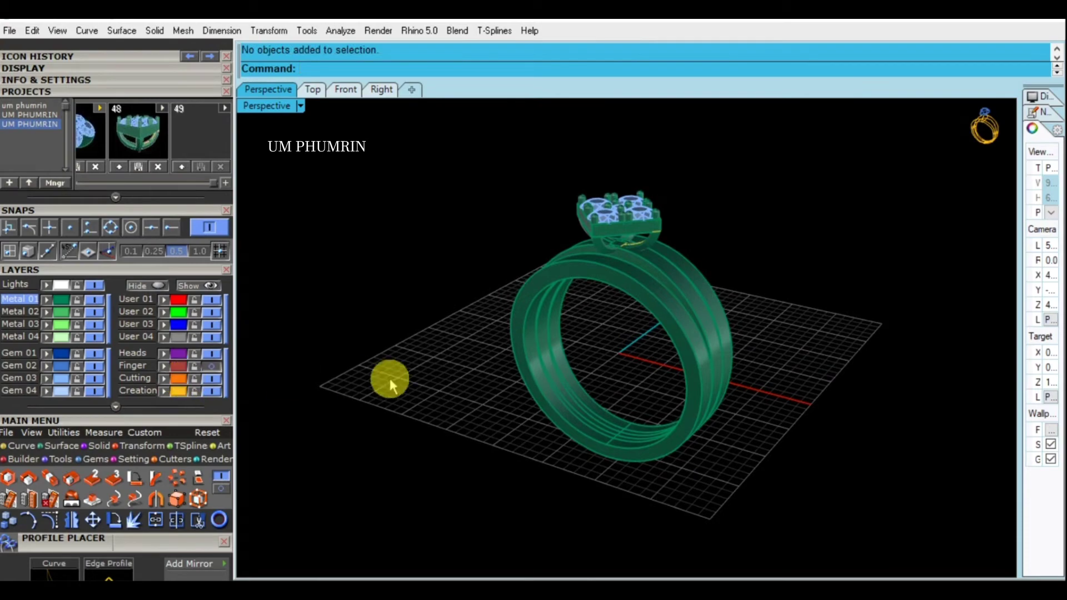
right_drag(353, 378, 329, 371)
right_drag(477, 337, 830, 291)
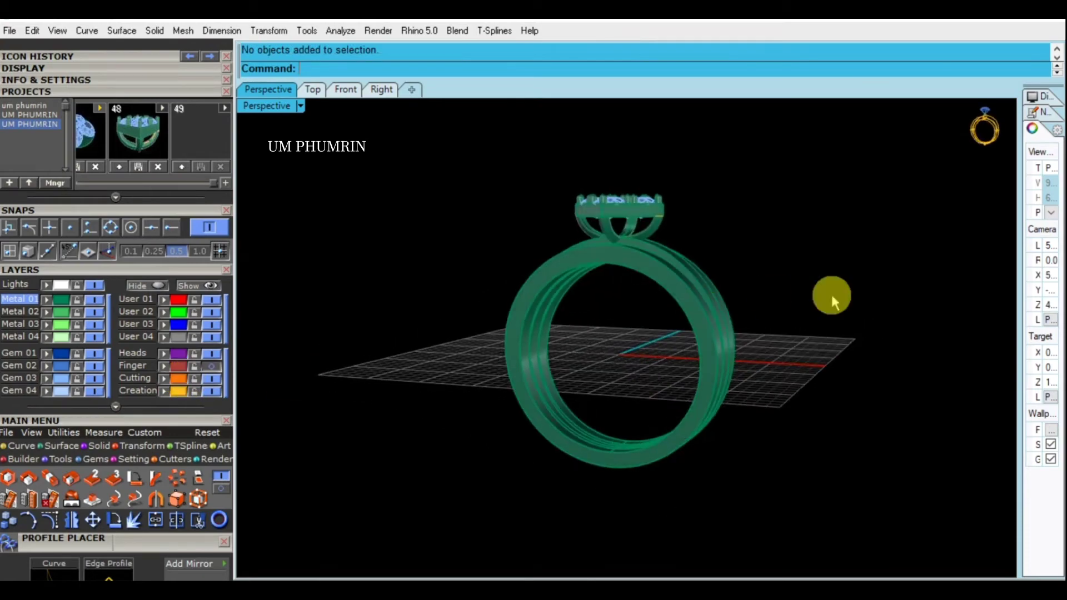
mouse_move(447, 266)
right_down()
mouse_move(785, 236)
mouse_move(685, 317)
mouse_move(576, 349)
mouse_move(616, 326)
mouse_move(565, 274)
mouse_move(589, 236)
mouse_move(826, 300)
mouse_move(776, 261)
mouse_move(572, 410)
mouse_move(545, 485)
mouse_move(757, 339)
right_up()
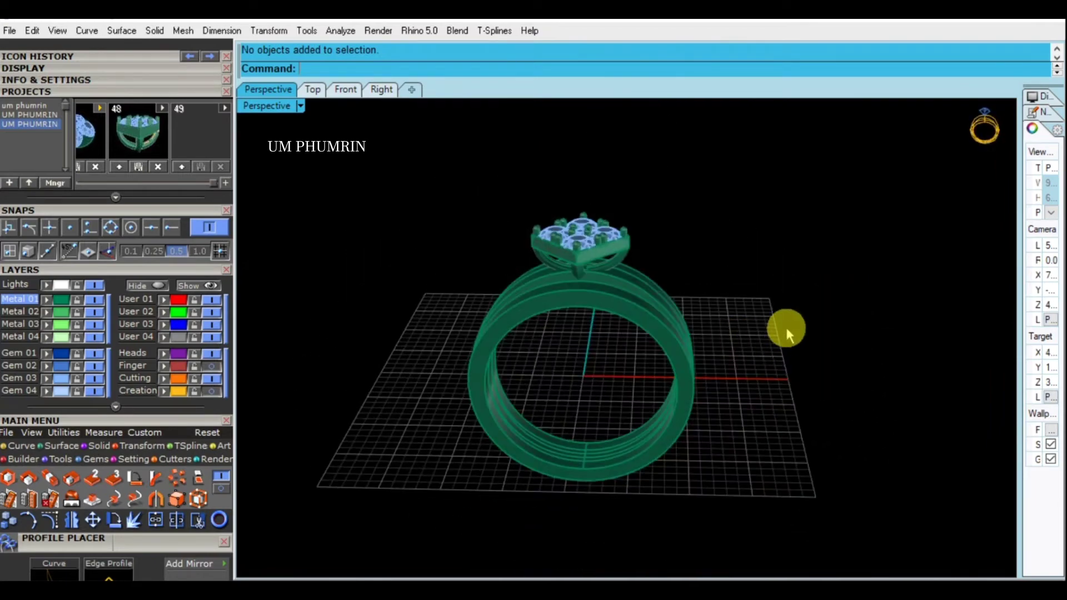
mouse_move(786, 328)
right_down()
mouse_move(631, 288)
mouse_move(607, 265)
mouse_move(287, 214)
right_up()
mouse_move(511, 269)
right_down()
mouse_move(780, 248)
mouse_move(578, 331)
mouse_move(619, 254)
right_up()
text(GR)
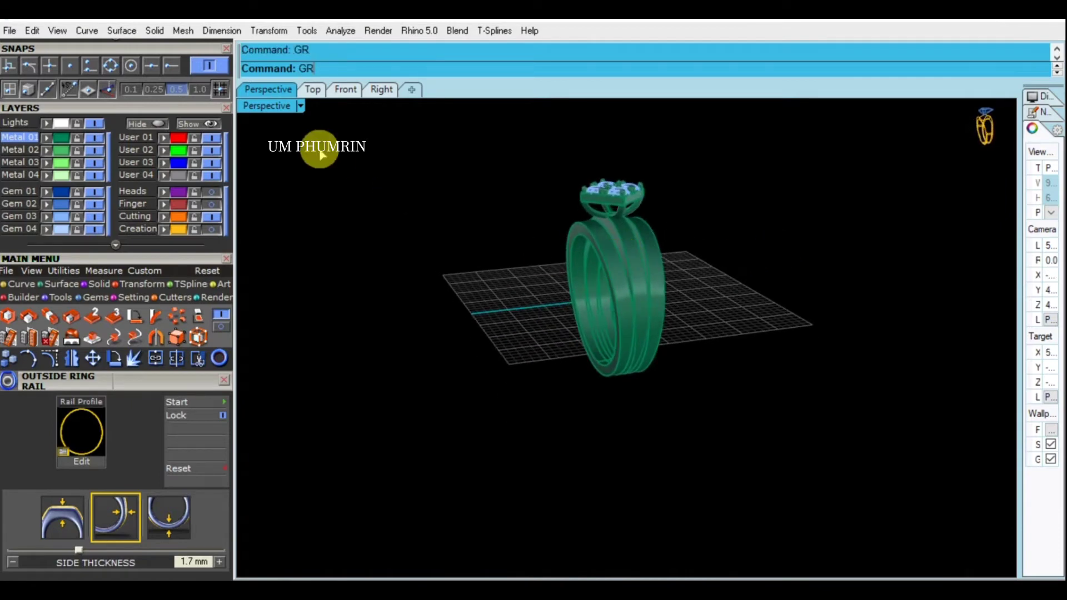
Hide the construction grid and set the Perspective viewport to Working Shade
key(Return)
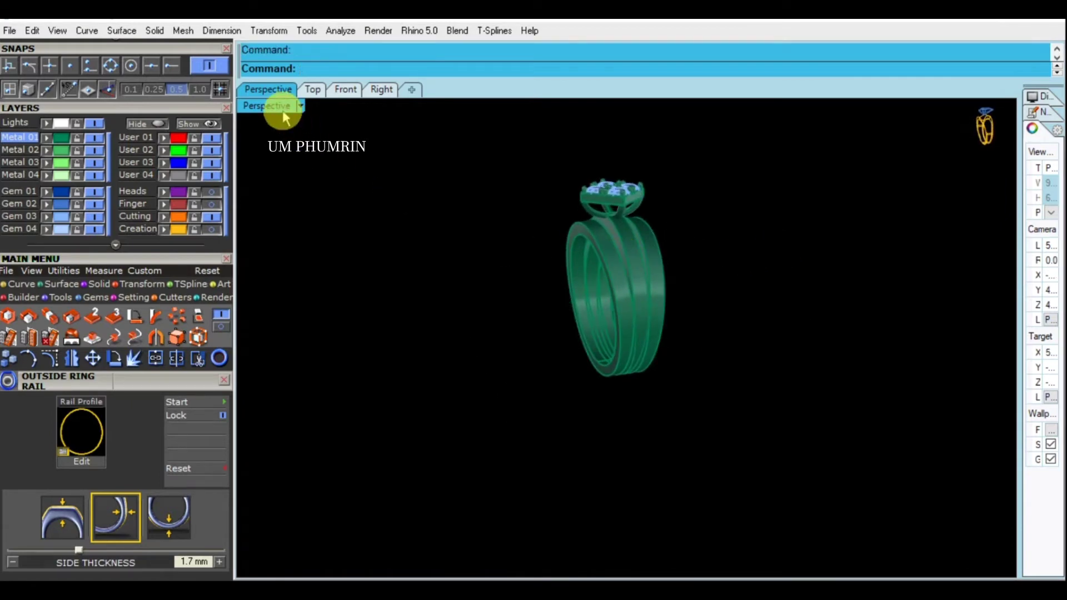
click(283, 118)
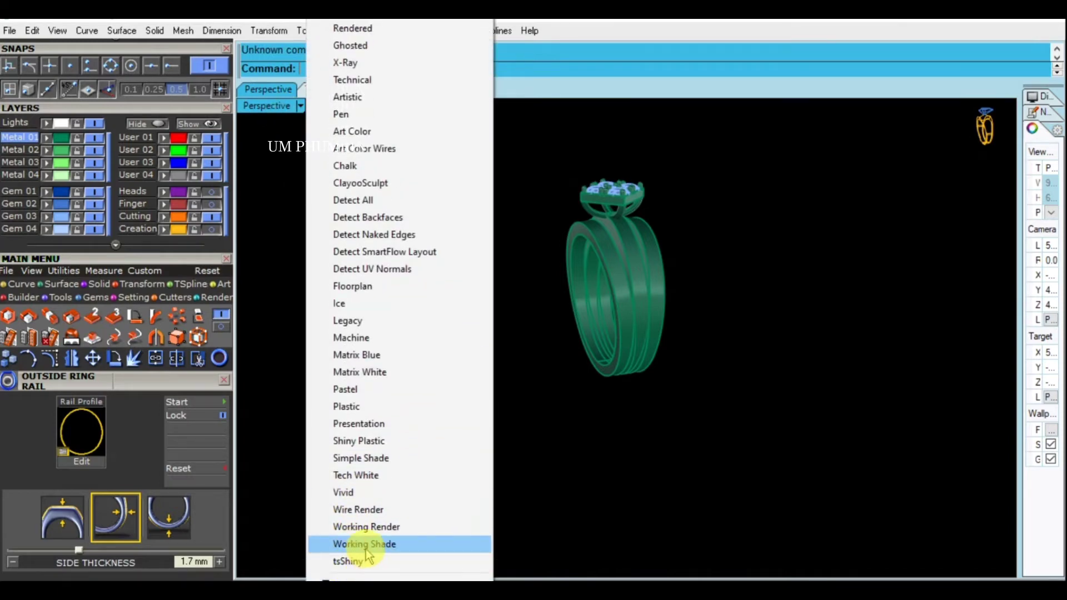
click(365, 544)
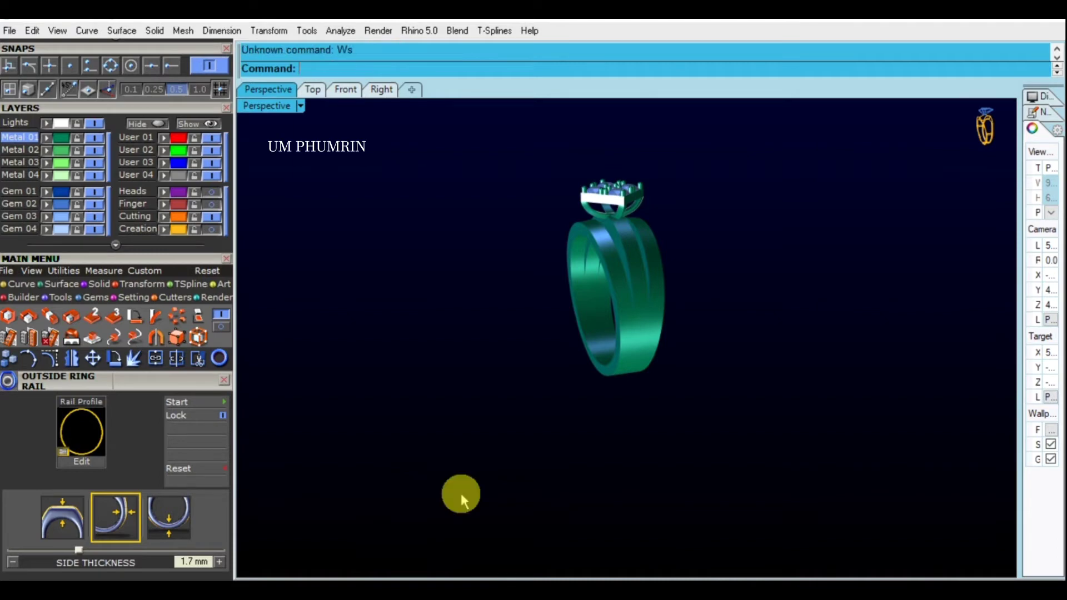
mouse_move(569, 377)
right_down()
mouse_move(738, 335)
mouse_move(734, 374)
mouse_move(545, 488)
mouse_move(542, 355)
mouse_move(735, 362)
right_up()
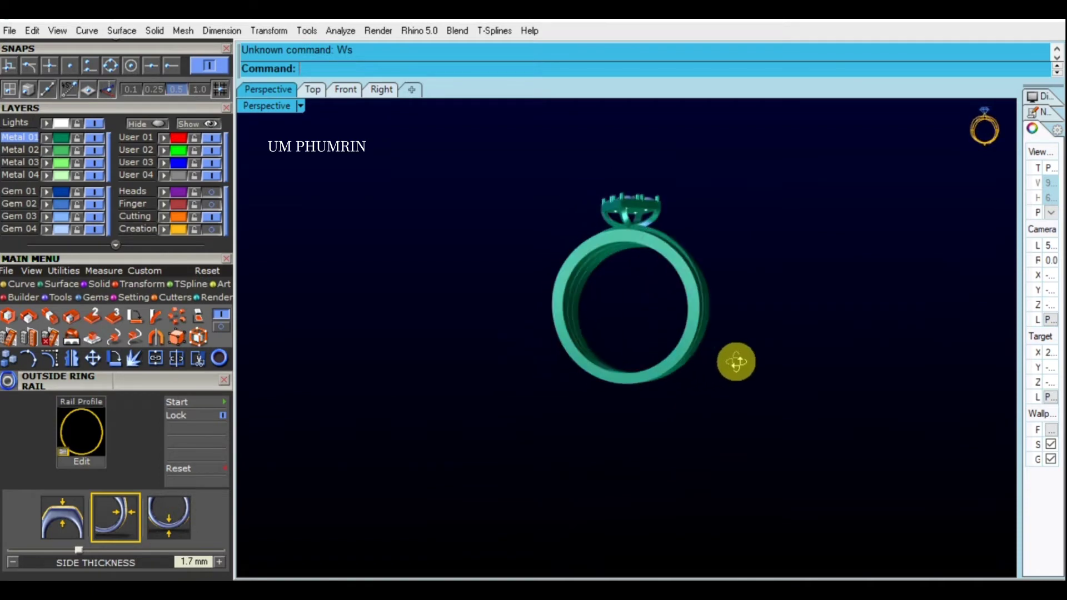
right_drag(409, 261, 404, 300)
Switch to Shaded display and hide everything except one ring band
click(274, 109)
click(347, 67)
mouse_move(443, 266)
right_down()
mouse_move(469, 321)
mouse_move(429, 336)
mouse_move(445, 255)
mouse_move(790, 381)
right_up()
click(445, 255)
click(790, 381)
click(631, 321)
click(154, 127)
Extract an isocurve around the band's middle using Mid snap
text(ExtractIsocurve)
key(Return)
click(578, 444)
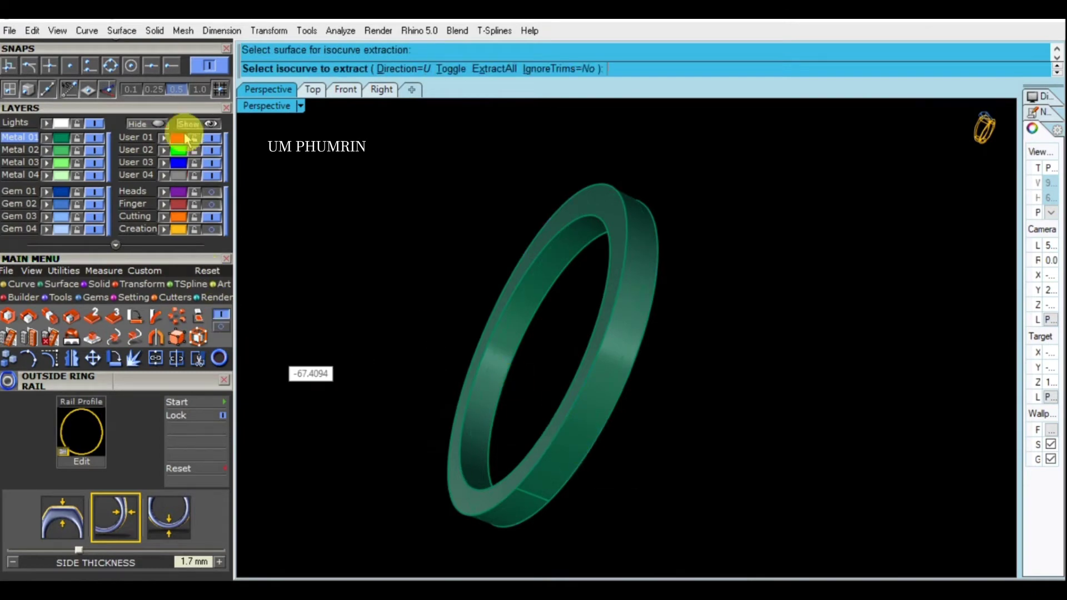
click(151, 66)
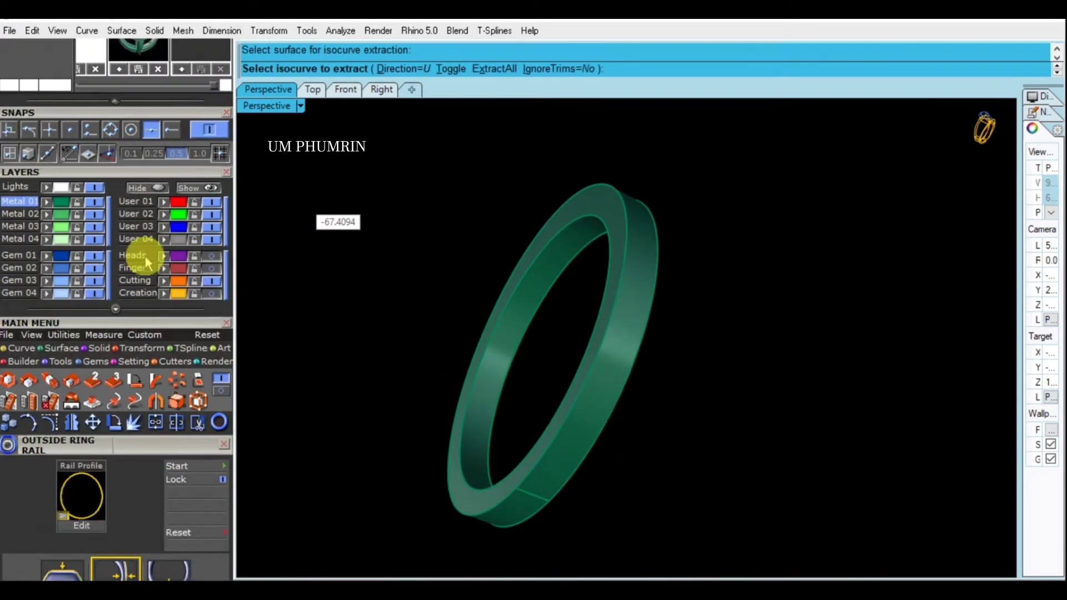
drag(151, 111, 140, 323)
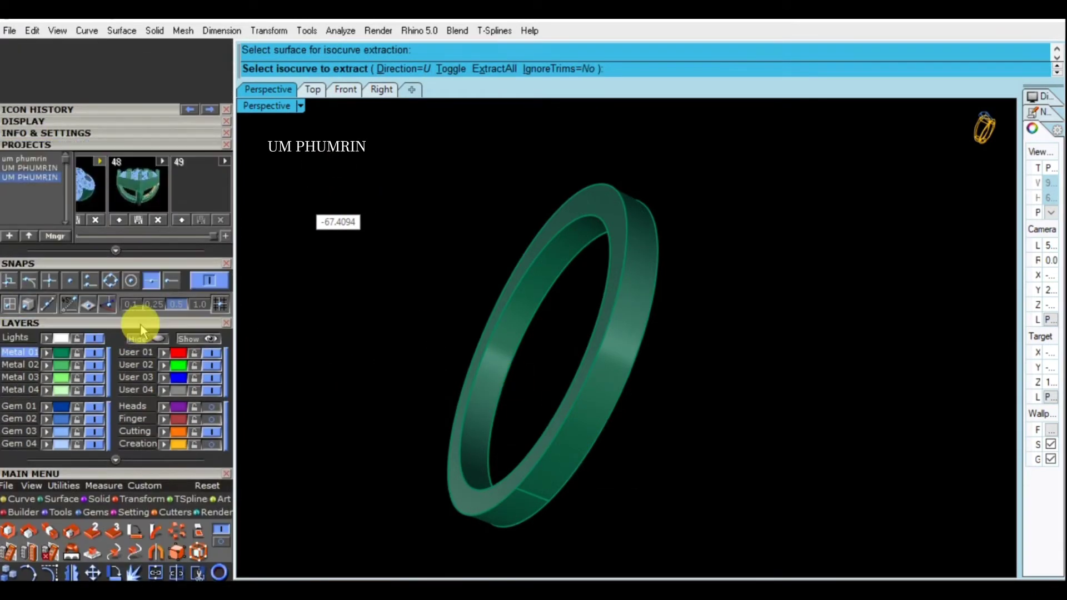
click(532, 496)
key(Return)
right_drag(639, 412, 345, 317)
click(579, 383)
key(Return)
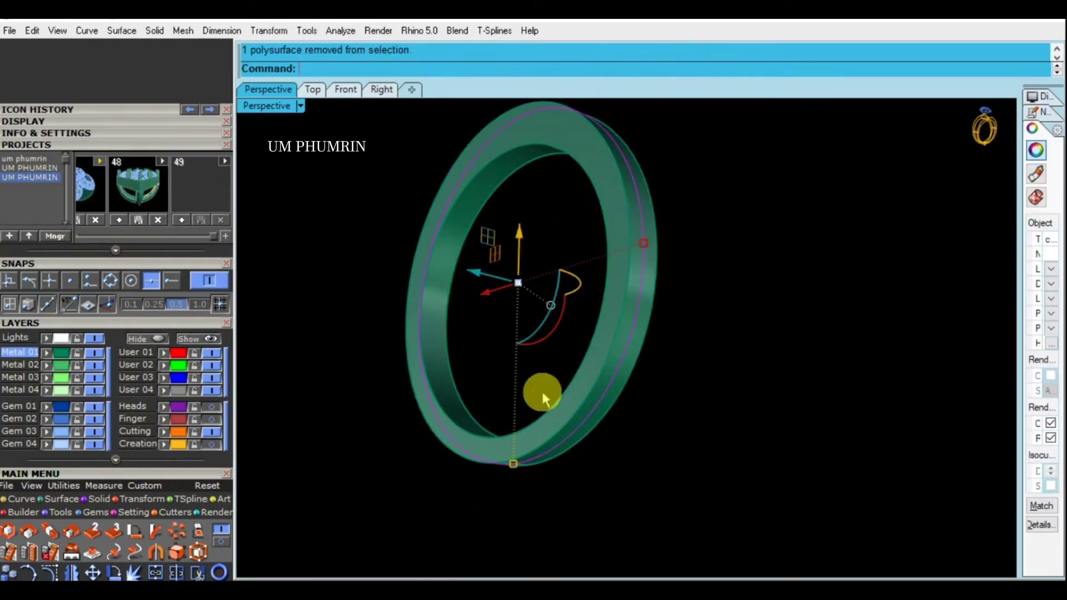
Show all parts again, then hide everything except the other band
click(203, 337)
click(575, 344)
right_drag(575, 343, 584, 362)
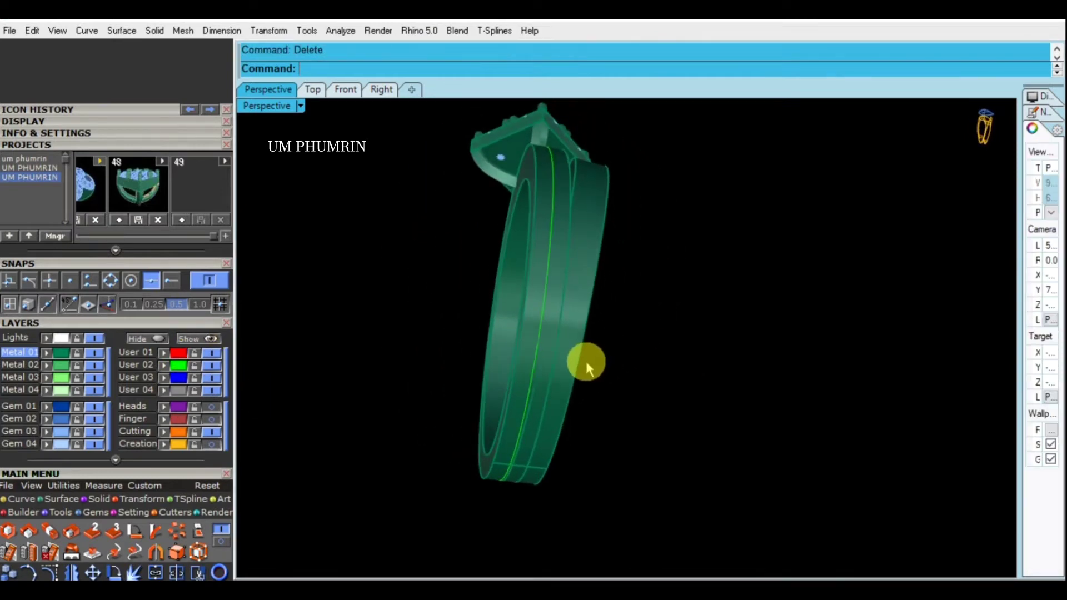
key(ctrl+i)
click(161, 339)
Extract two isocurves running around the second band
text(Ex)
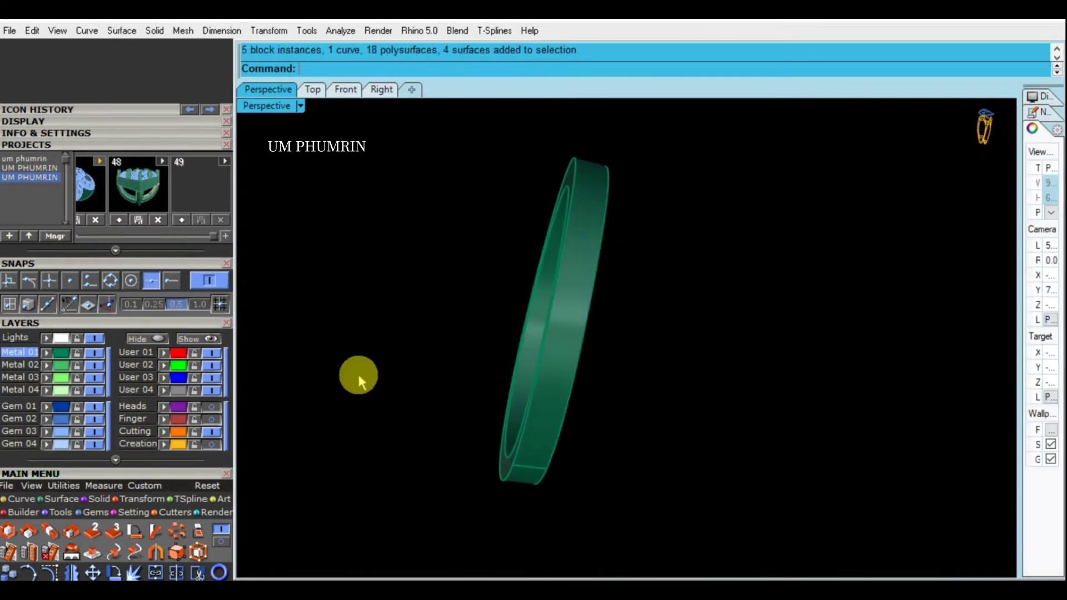
key(Return)
click(530, 461)
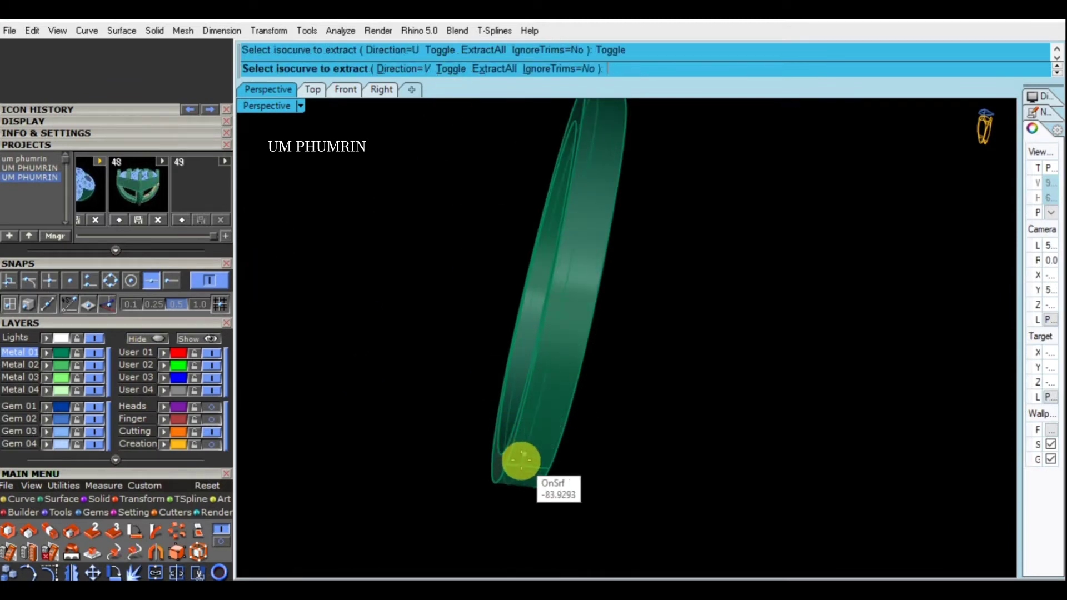
click(527, 468)
key(Return)
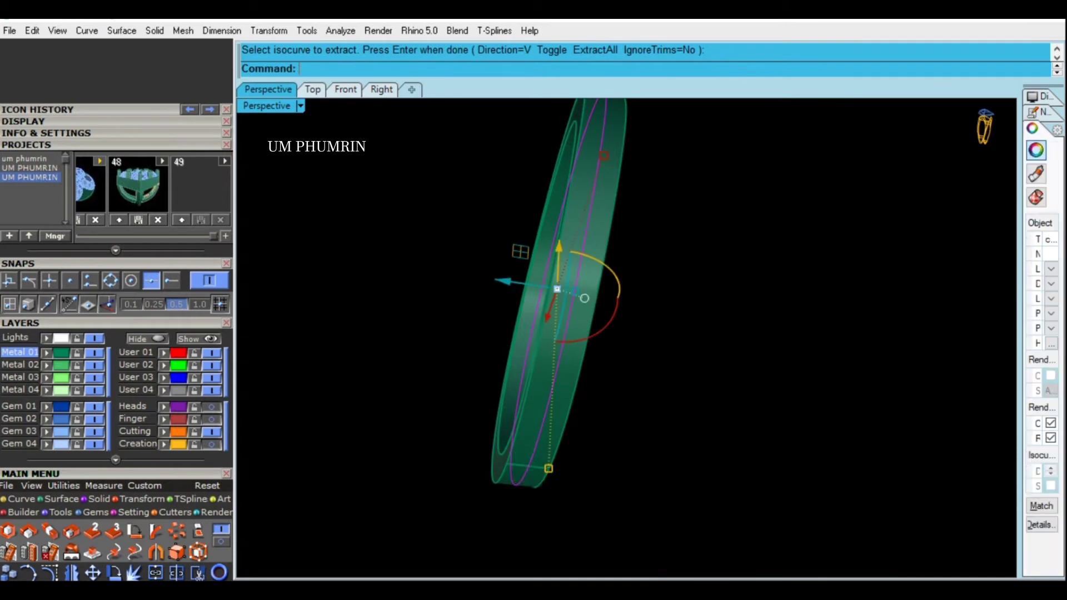
key(Return)
click(536, 449)
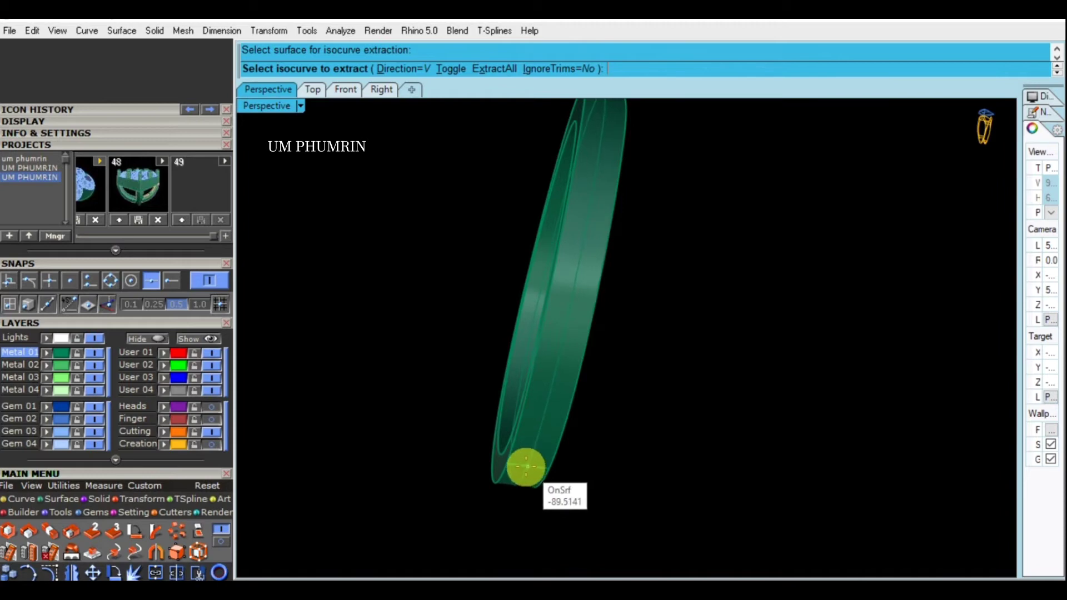
click(526, 466)
key(Return)
Move the extracted curve to the green Metal layer and show the hidden head again
click(165, 366)
mouse_move(527, 392)
right_down()
mouse_move(589, 334)
mouse_move(612, 405)
right_up()
click(212, 347)
mouse_move(512, 362)
right_down()
mouse_move(648, 338)
mouse_move(595, 324)
mouse_move(667, 365)
mouse_move(698, 352)
mouse_move(636, 300)
mouse_move(674, 286)
mouse_move(619, 252)
mouse_move(581, 289)
mouse_move(607, 302)
right_up()
click(588, 320)
key(Escape)
Draw a short line below the head ending at the green curve's top quadrant point
text(k)
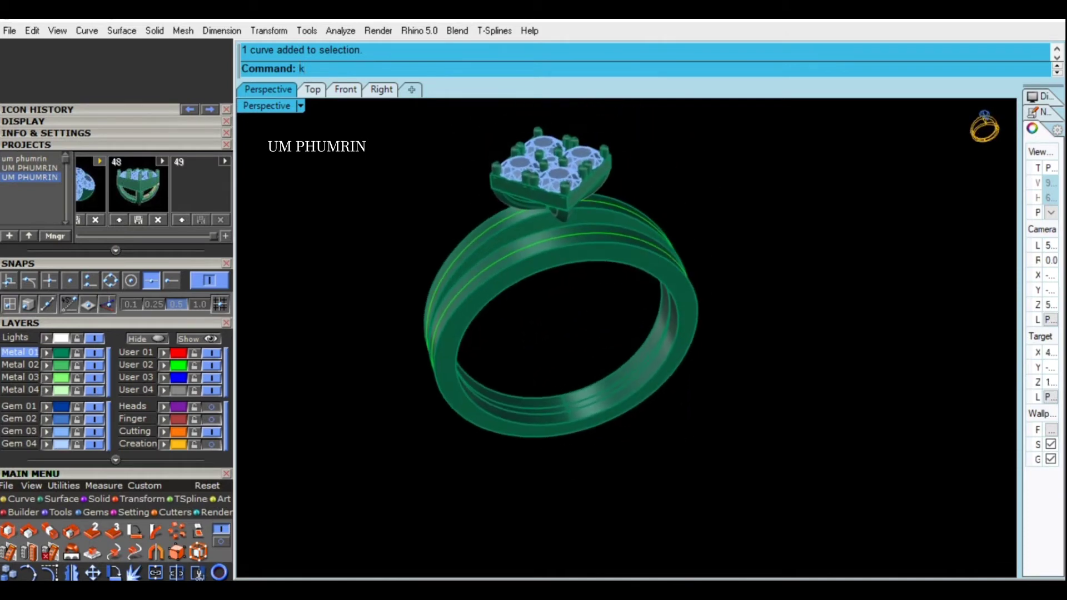
key(Return)
click(110, 281)
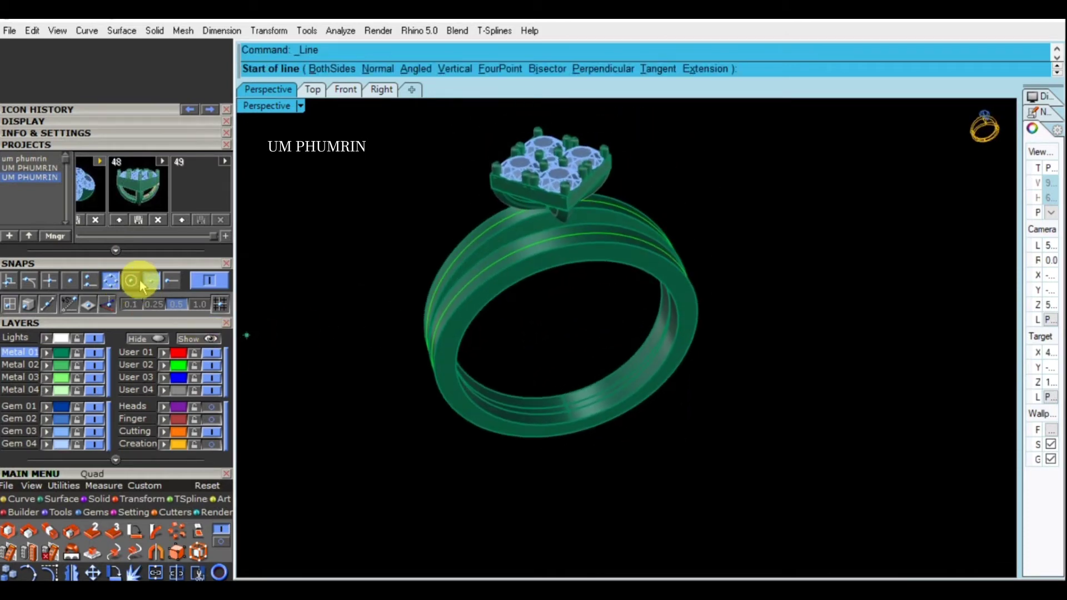
scroll(538, 261, up, 3)
click(573, 200)
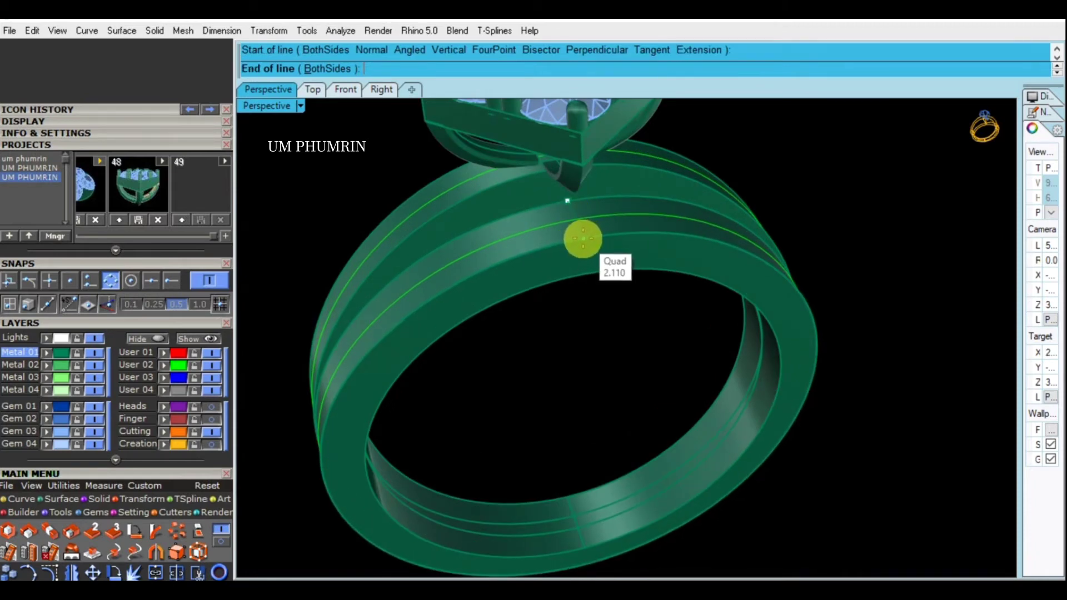
click(582, 238)
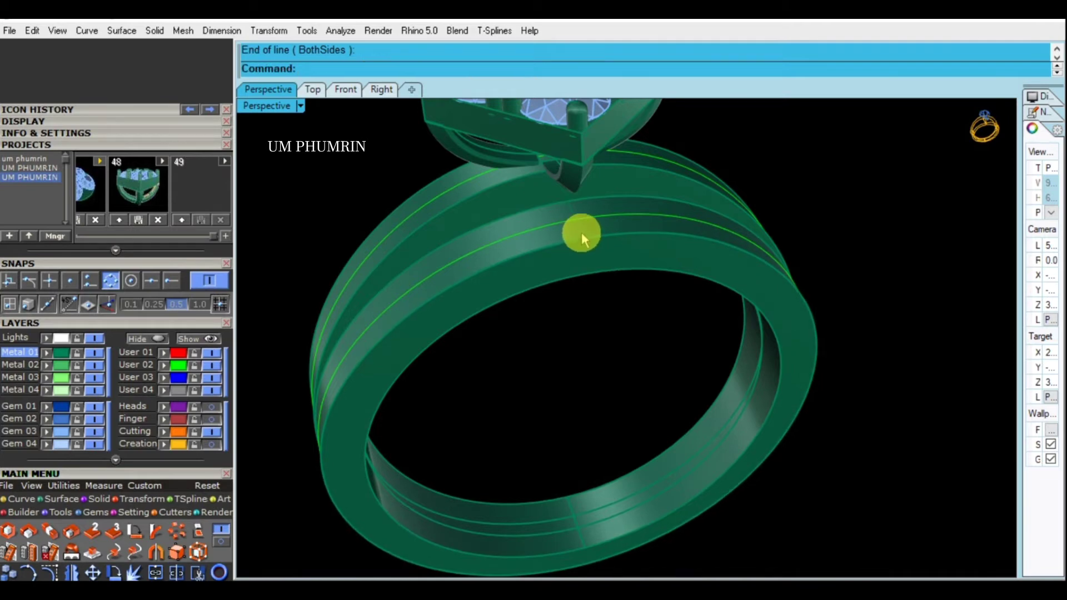
Select the band's green curve and the ring band
click(582, 238)
click(346, 234)
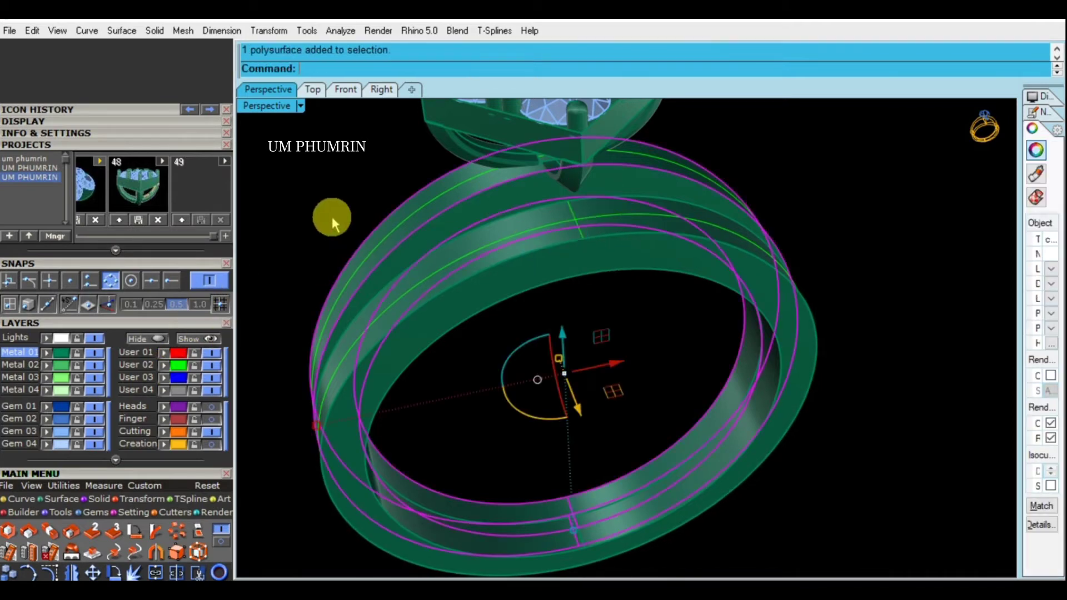
scroll(405, 238, down, 3)
scroll(584, 259, down, 1)
mouse_move(692, 263)
right_down()
mouse_move(428, 269)
mouse_move(574, 276)
right_up()
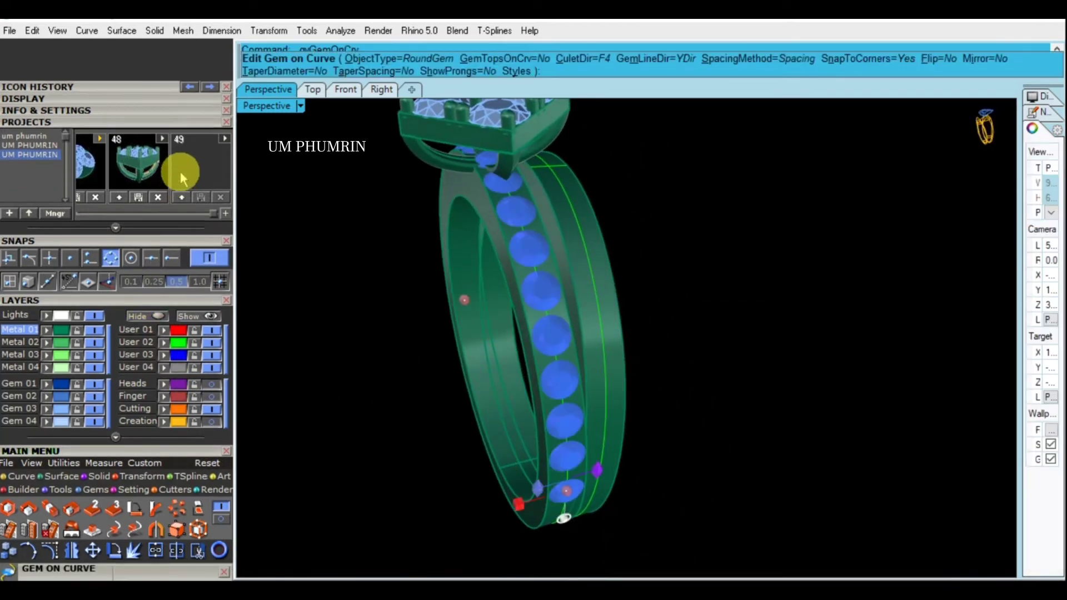
Set fixed gem spacing of 0.1 and position the gem row's start and end on the shank
drag(135, 236, 148, 141)
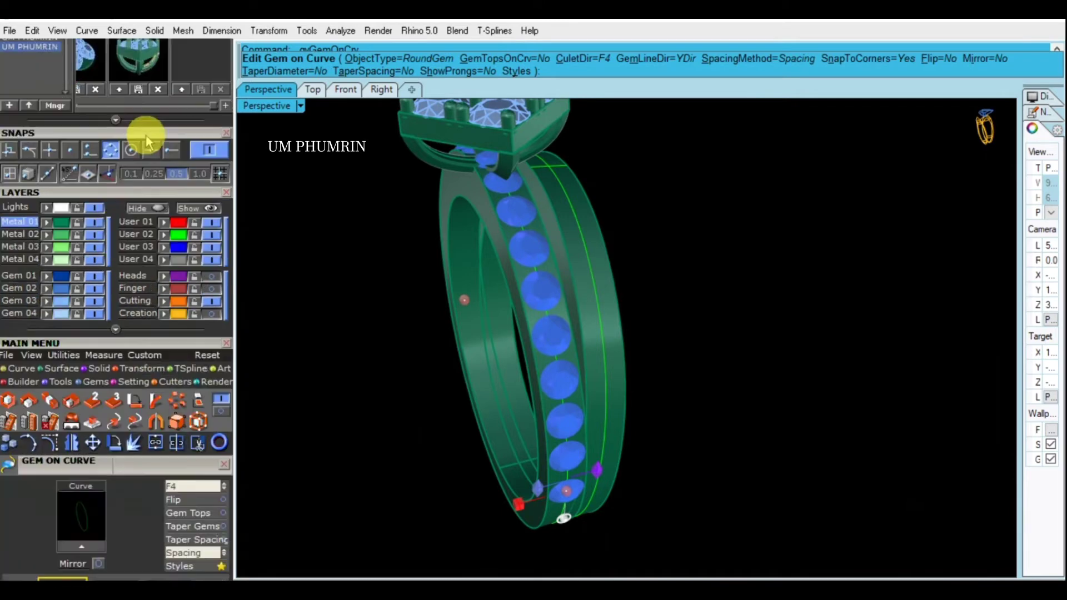
drag(191, 467, 196, 176)
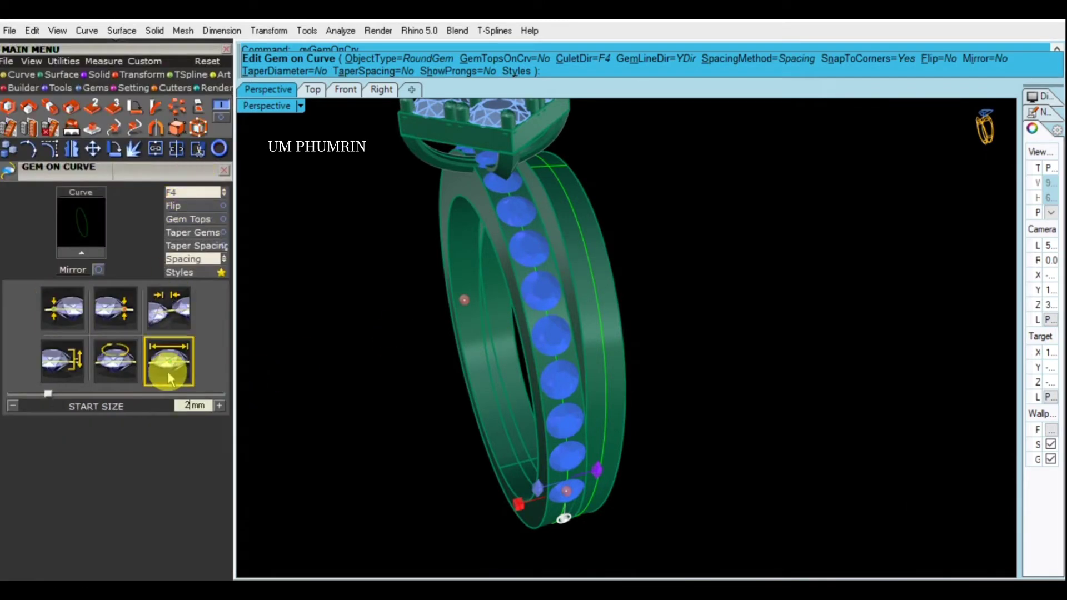
text(0.1)
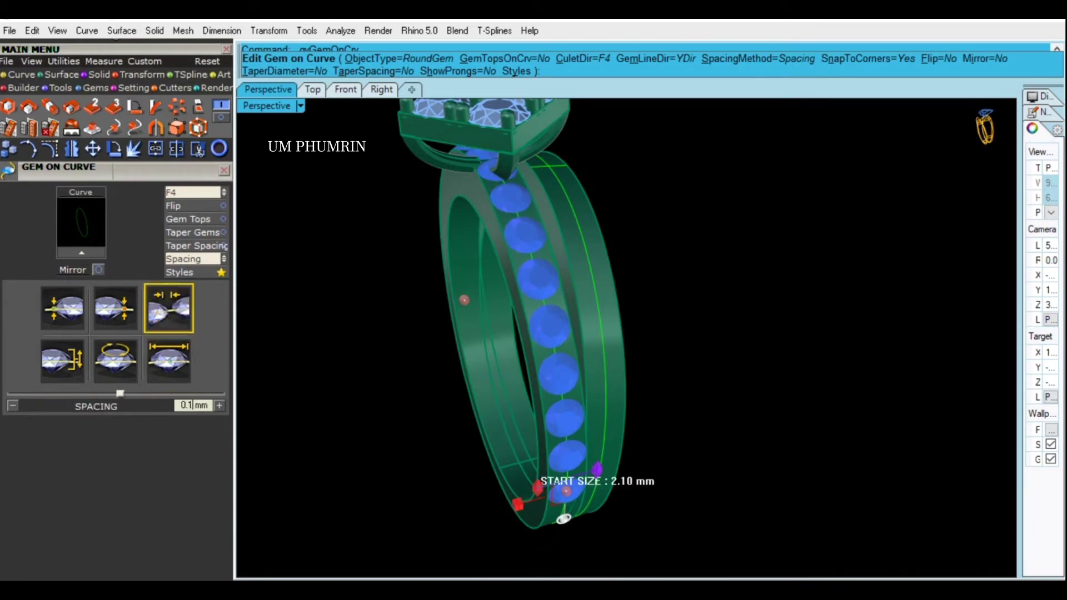
click(181, 260)
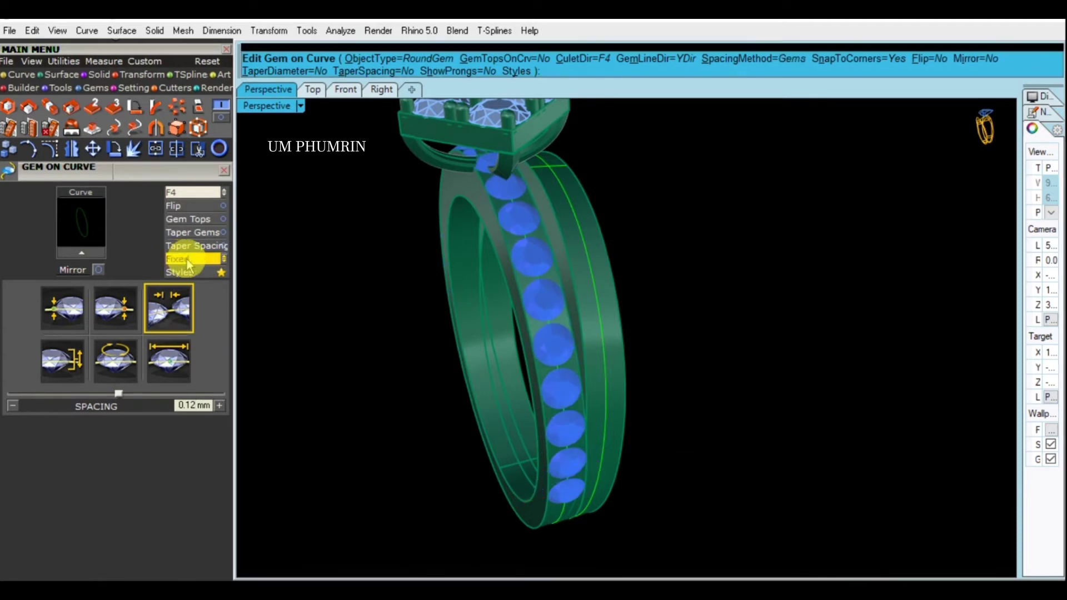
drag(573, 465, 524, 193)
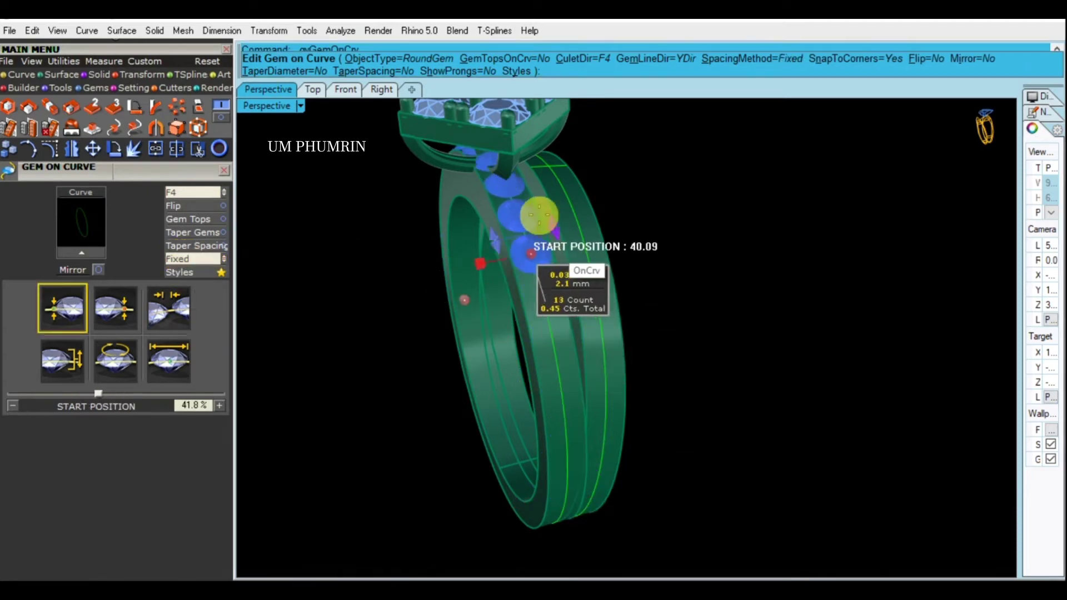
drag(467, 285, 567, 400)
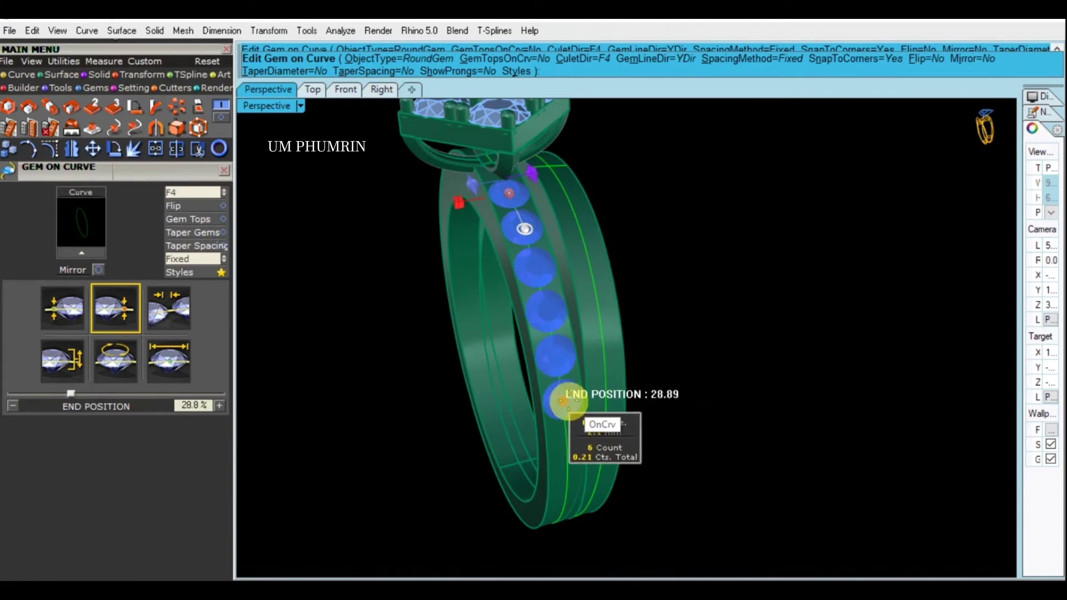
mouse_move(566, 400)
right_down()
mouse_move(729, 295)
mouse_move(679, 336)
mouse_move(653, 336)
right_up()
Fine-tune the gem row's start and end, then finish the first row of gems
scroll(529, 207, up, 5)
shift+right_drag(529, 207, 524, 224)
scroll(524, 225, up, 3)
click(501, 228)
scroll(546, 261, down, 5)
scroll(547, 256, down, 3)
drag(574, 366, 563, 339)
click(164, 318)
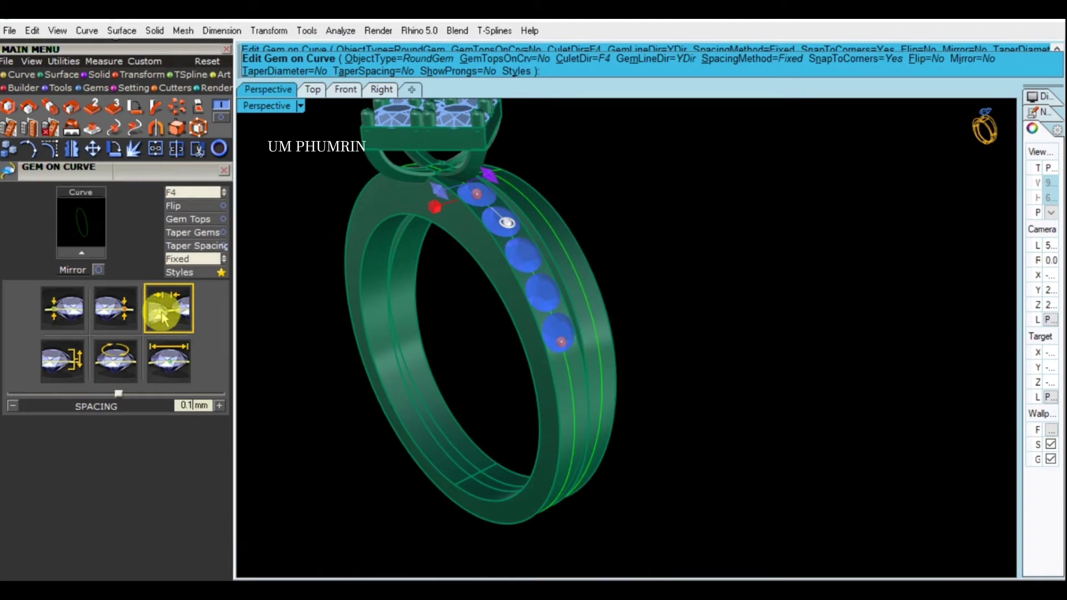
key(Return)
Lay a new row of round gems along the other band's curve, pointing toward a chosen object
mouse_move(521, 348)
right_down()
mouse_move(538, 348)
mouse_move(521, 261)
right_up()
click(511, 245)
right_click(514, 247)
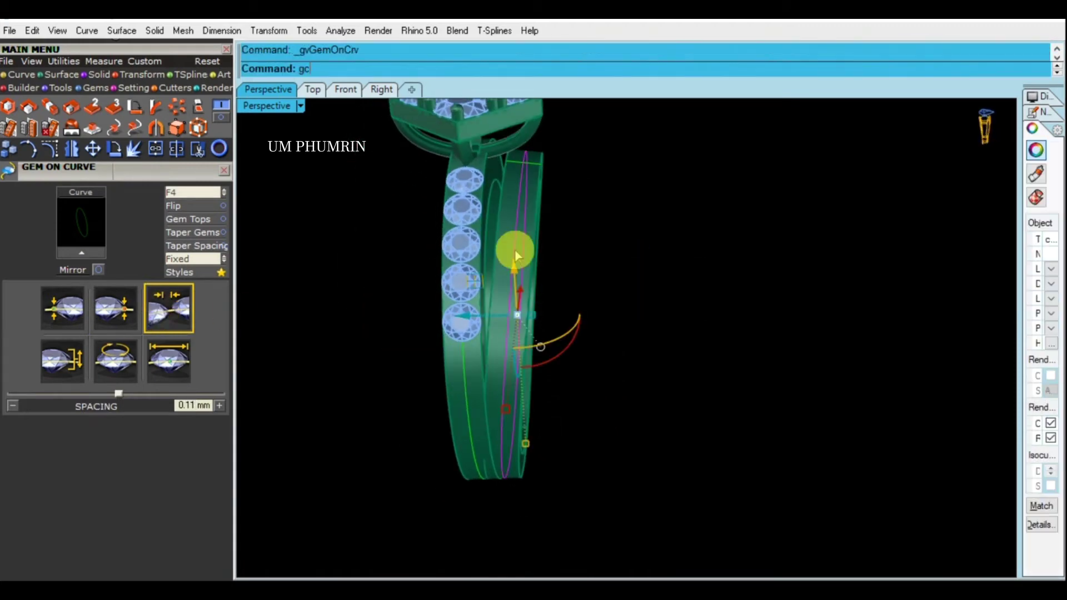
click(189, 193)
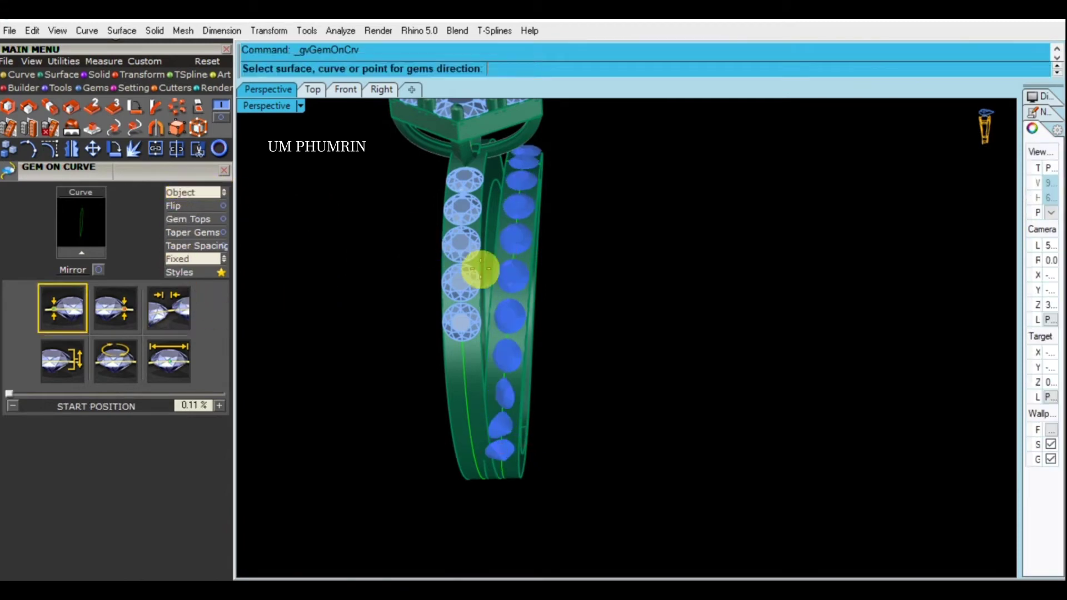
Aim the gems at the band; set 2.1 mm size and fixed 0.11 mm spacing
scroll(481, 269, up, 3)
scroll(519, 295, up, 2)
click(511, 296)
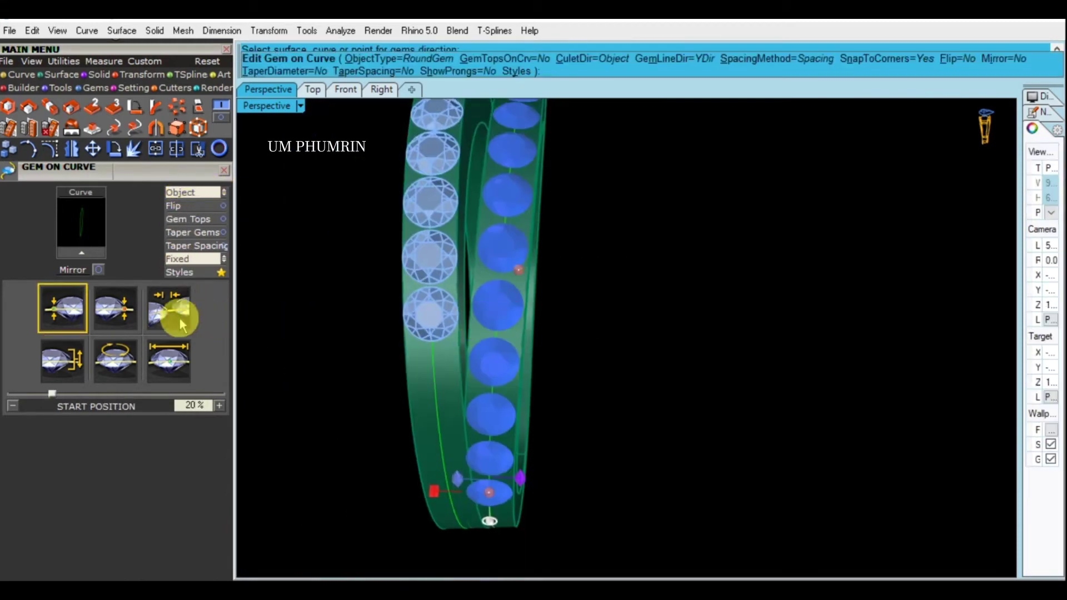
click(181, 322)
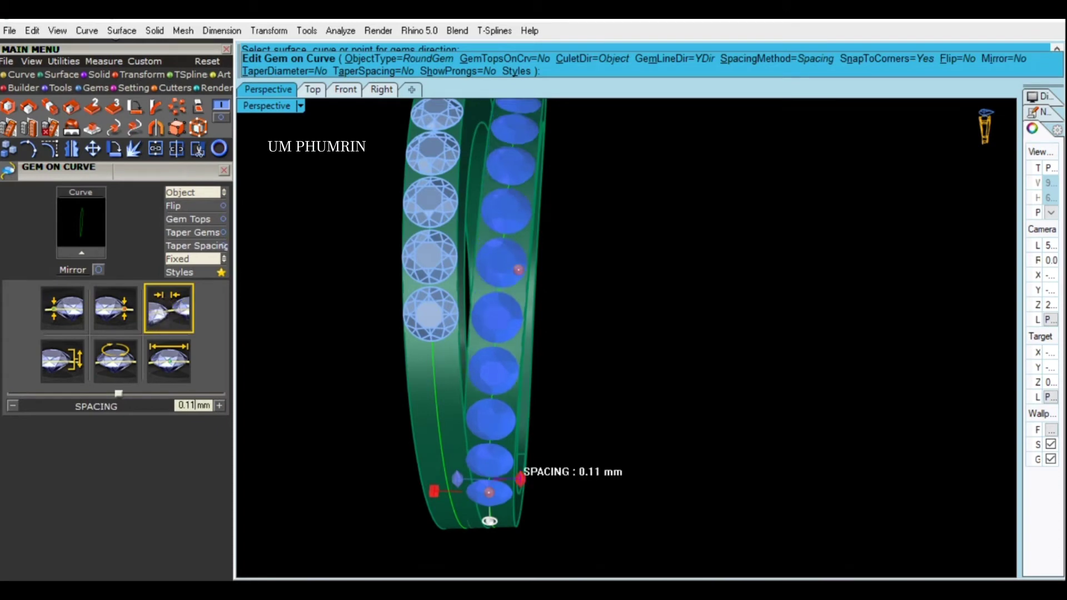
click(187, 364)
text(2.1)
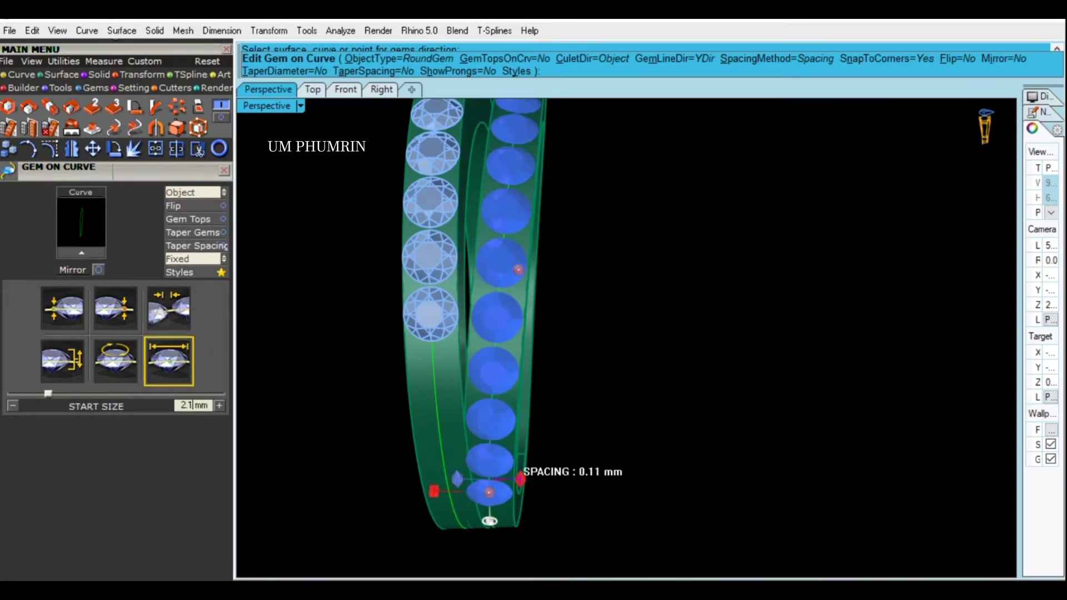
key(Return)
click(165, 298)
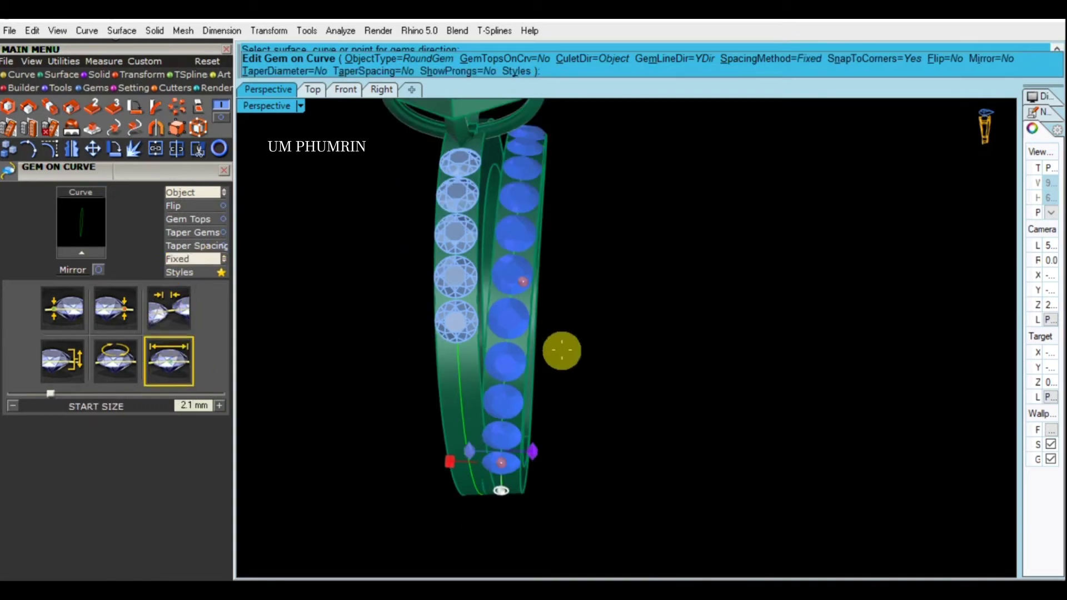
Drag the row's start up the band to about 50%, nudging the first gem
drag(516, 445, 519, 162)
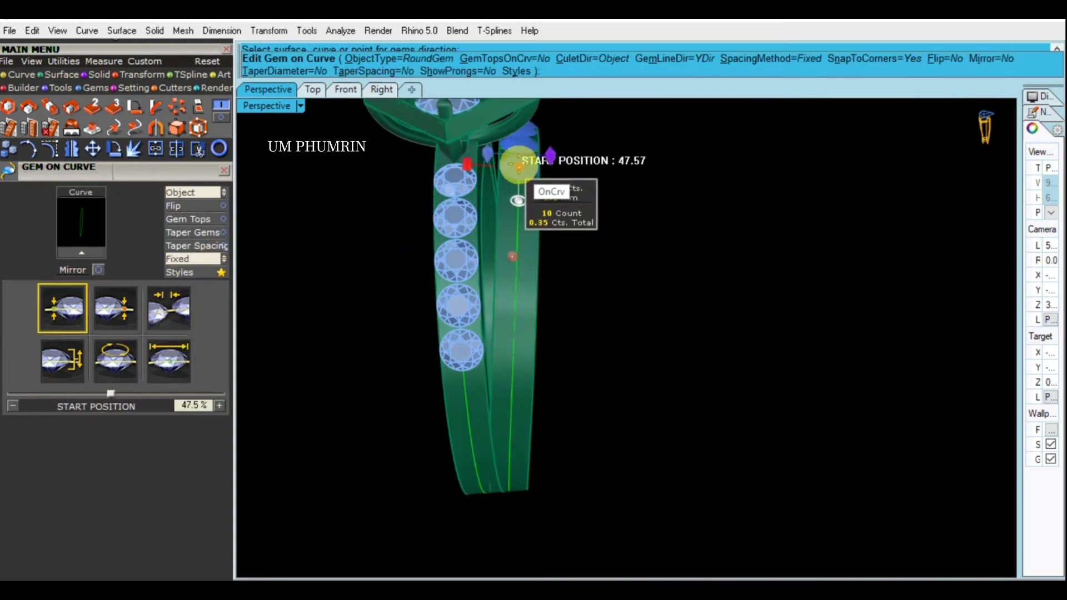
mouse_move(614, 217)
right_down()
mouse_move(564, 281)
mouse_move(614, 319)
right_up()
mouse_move(644, 290)
mouse_down()
mouse_move(452, 186)
mouse_move(502, 200)
mouse_up()
right_drag(502, 200, 492, 224)
scroll(493, 223, up, 3)
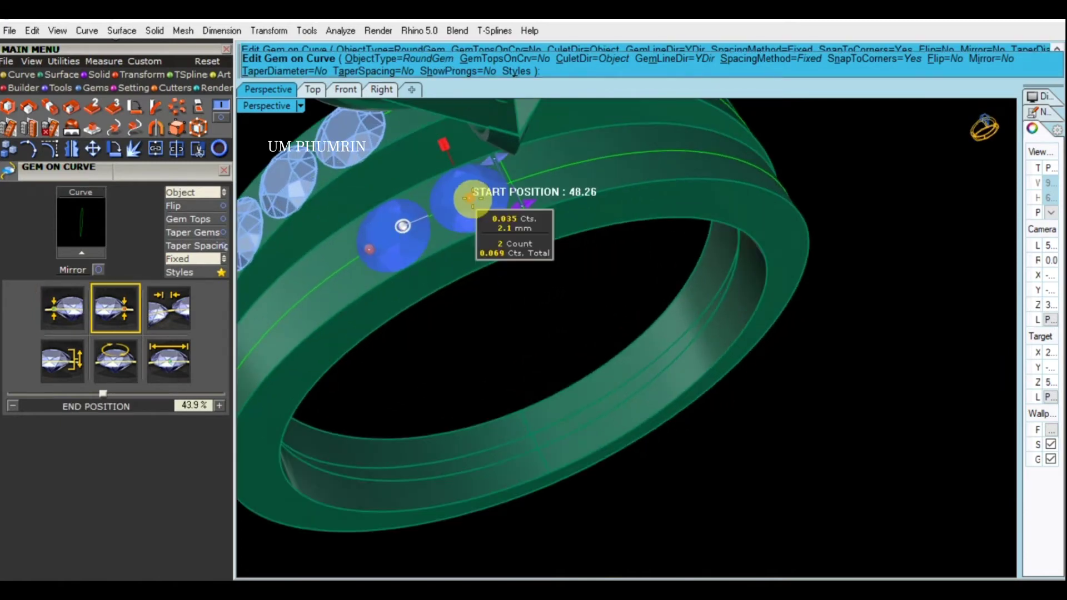
drag(447, 195, 516, 182)
right_drag(515, 183, 519, 191)
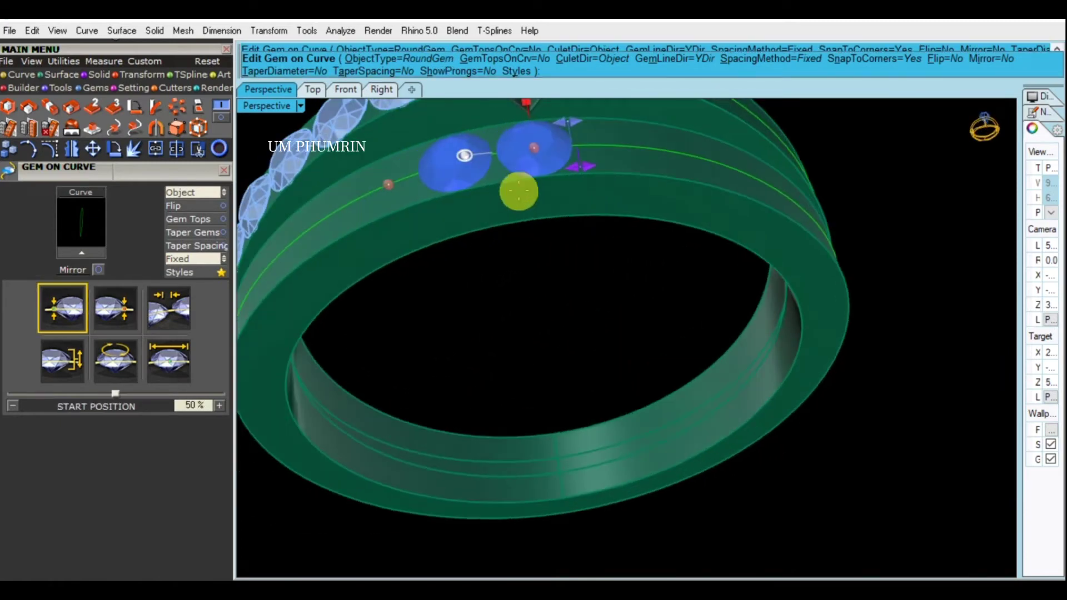
scroll(519, 191, up, 3)
scroll(520, 274, up, 3)
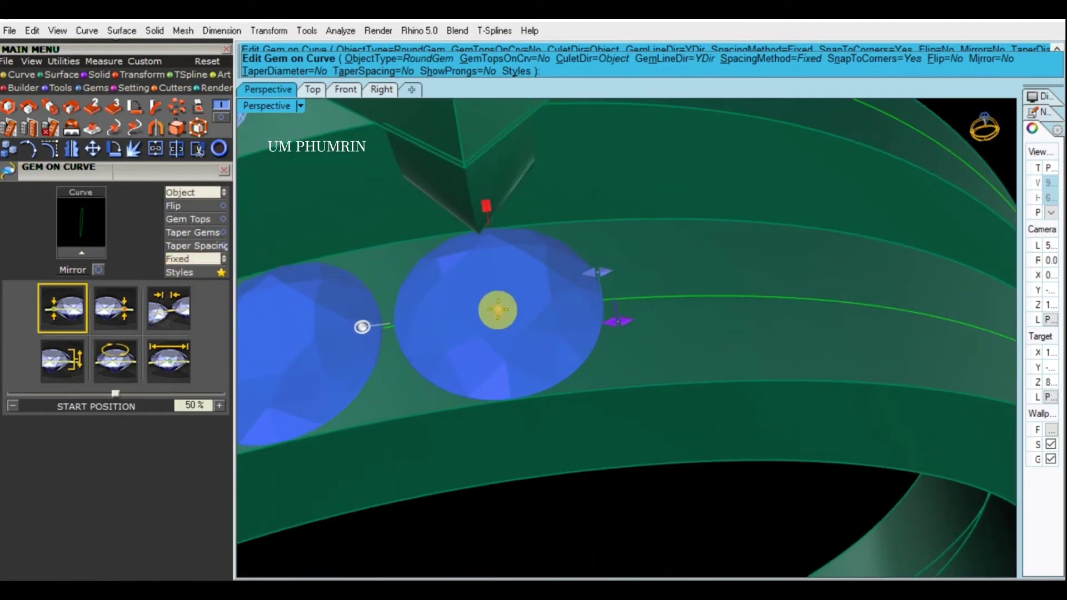
drag(498, 305, 490, 309)
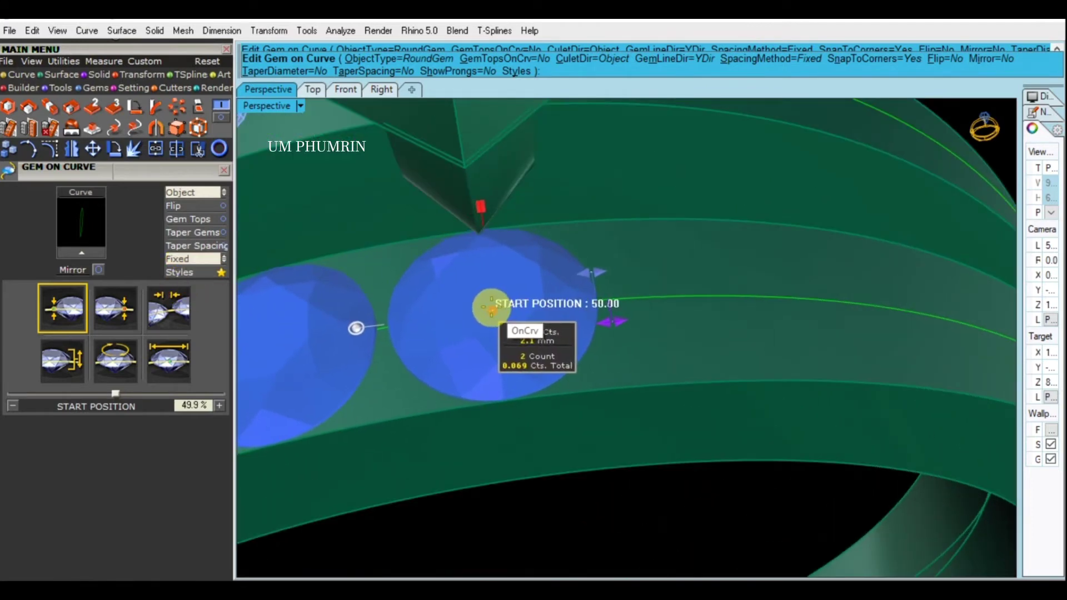
Extend the row's end down the band to about 31%, nudging the start back slightly
scroll(490, 308, down, 3)
mouse_move(564, 228)
right_down()
mouse_move(623, 290)
mouse_move(572, 216)
right_up()
scroll(572, 273, down, 1)
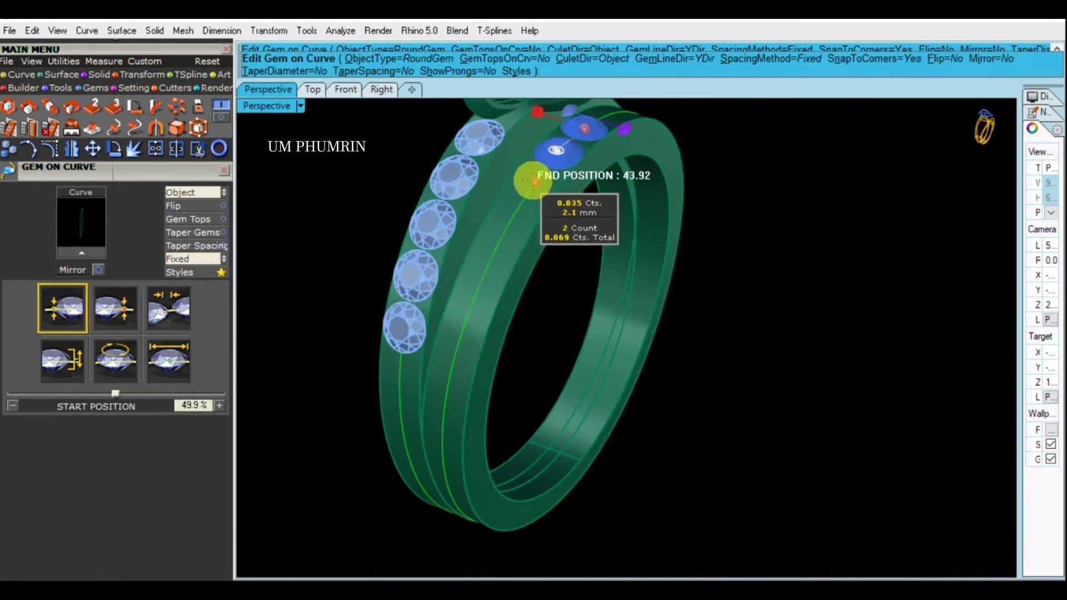
drag(533, 180, 448, 353)
mouse_move(448, 353)
right_down()
mouse_move(585, 336)
mouse_move(550, 335)
mouse_move(440, 376)
right_up()
scroll(548, 269, up, 2)
scroll(606, 259, up, 2)
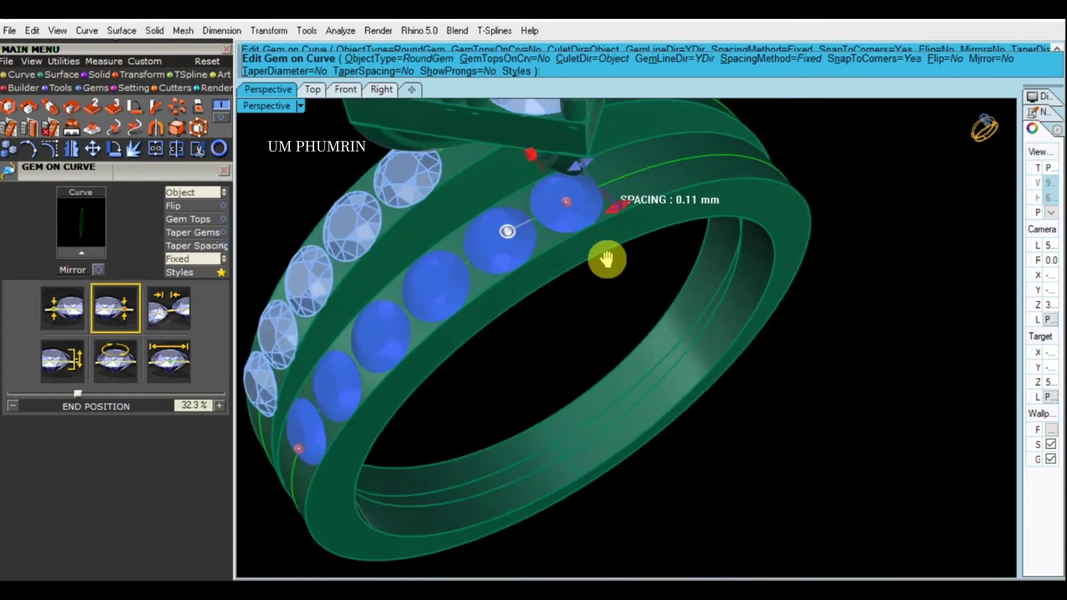
right_drag(607, 259, 567, 255)
scroll(567, 250, up, 2)
drag(567, 245, 512, 265)
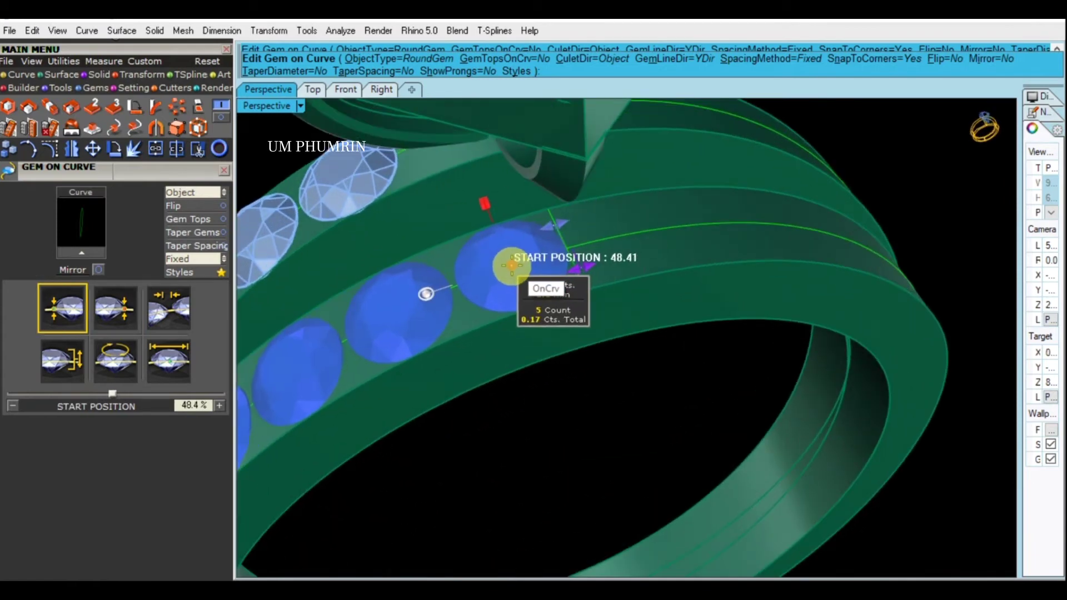
mouse_move(517, 261)
right_down()
mouse_move(638, 278)
mouse_move(539, 354)
right_up()
drag(476, 422, 488, 429)
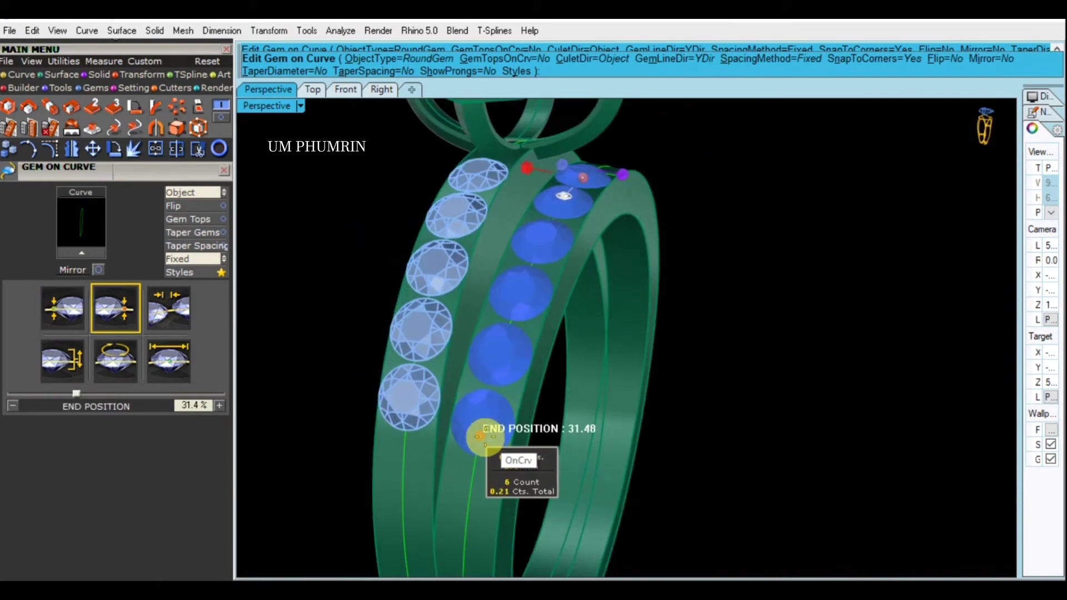
mouse_move(602, 356)
right_down()
mouse_move(650, 341)
mouse_move(428, 405)
right_up()
scroll(631, 250, up, 3)
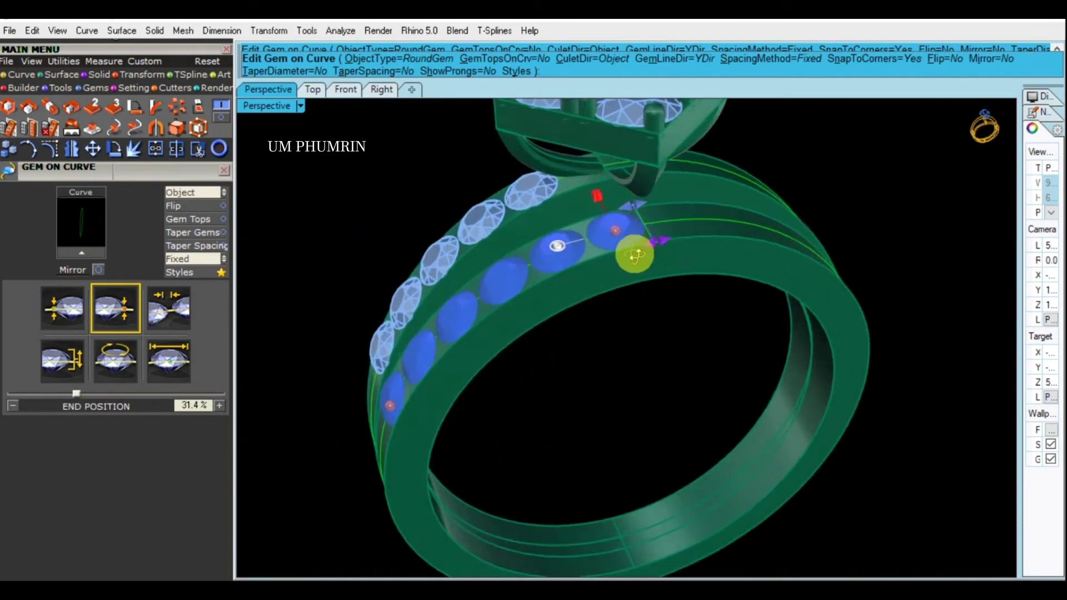
scroll(648, 228, up, 3)
scroll(642, 269, up, 2)
scroll(643, 270, up, 2)
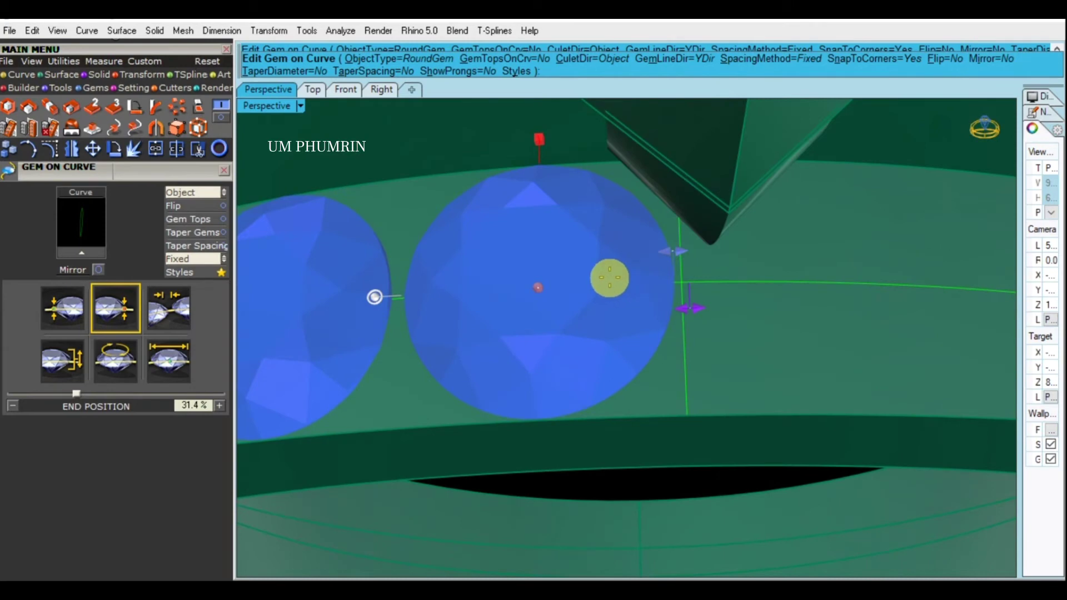
scroll(609, 278, down, 5)
Finish the row, then re-edit it to move the start to 44.8%
key(Return)
mouse_move(654, 262)
right_down()
mouse_move(437, 204)
mouse_move(621, 176)
right_up()
scroll(439, 214, up, 2)
key(Return)
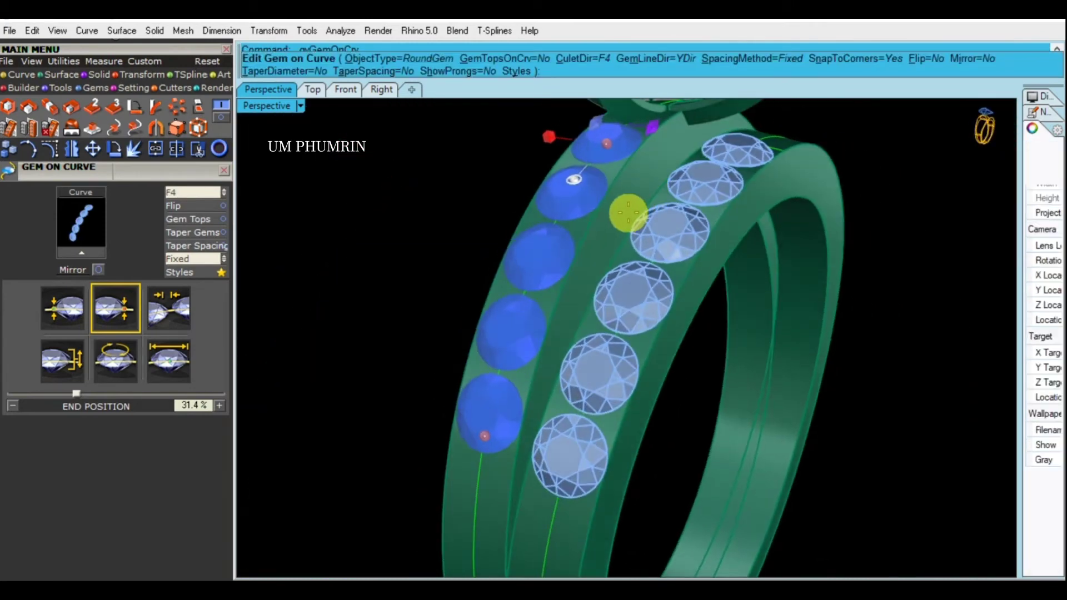
mouse_move(605, 145)
click(609, 151)
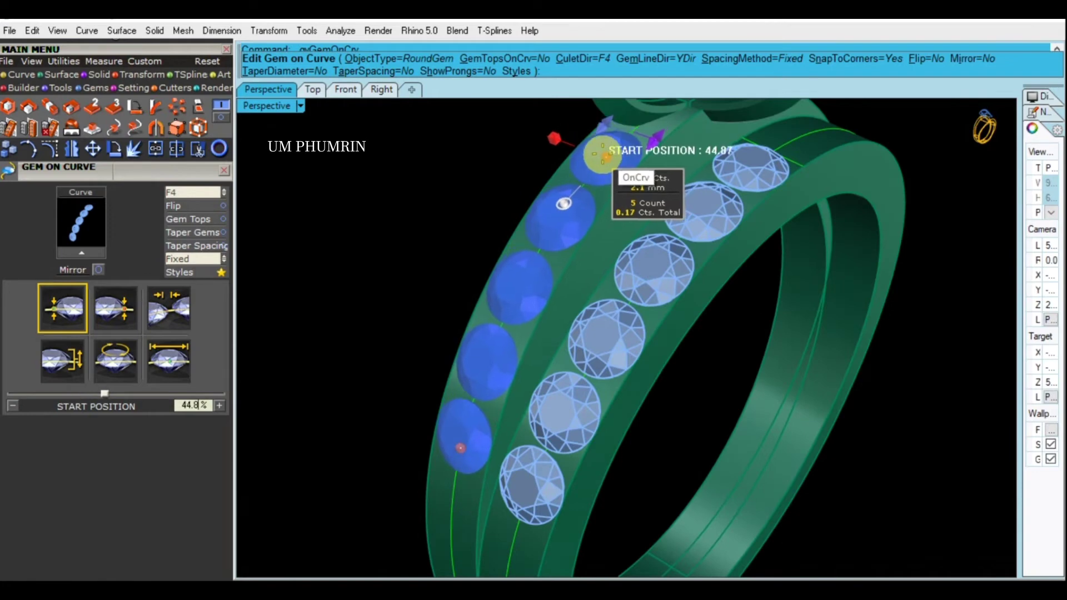
key(Return)
Orbit to a side view and select the inner row of six gems
mouse_move(645, 217)
right_down()
mouse_move(689, 265)
mouse_move(646, 257)
mouse_move(677, 231)
mouse_move(769, 311)
right_up()
click(689, 265)
click(769, 312)
mouse_move(721, 285)
right_down()
mouse_move(484, 276)
mouse_move(420, 202)
mouse_move(561, 285)
mouse_move(600, 285)
mouse_move(633, 317)
mouse_move(307, 283)
right_up()
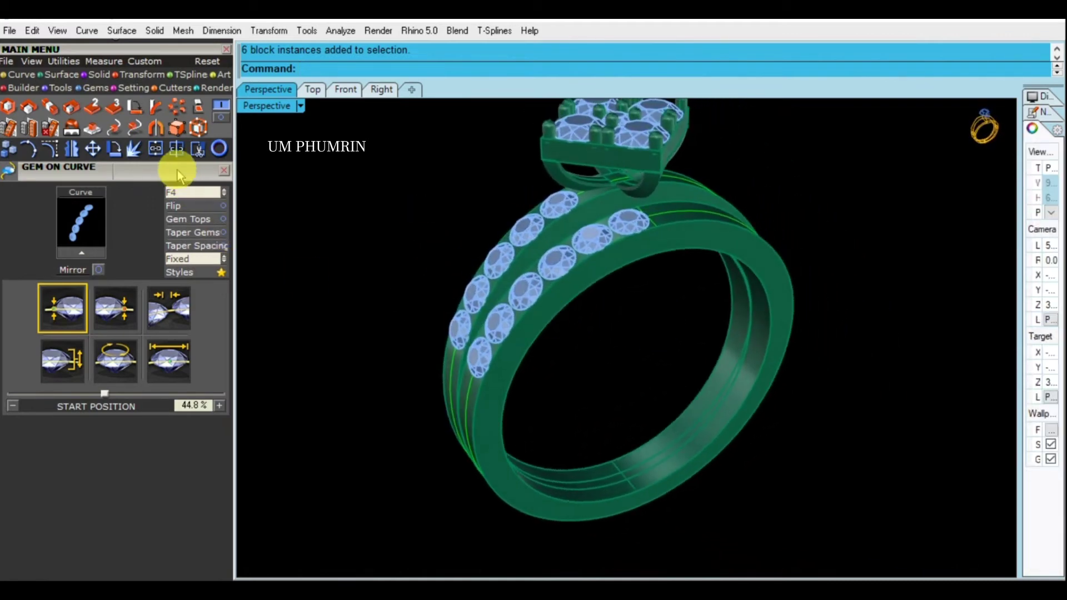
scroll(556, 244, up, 2)
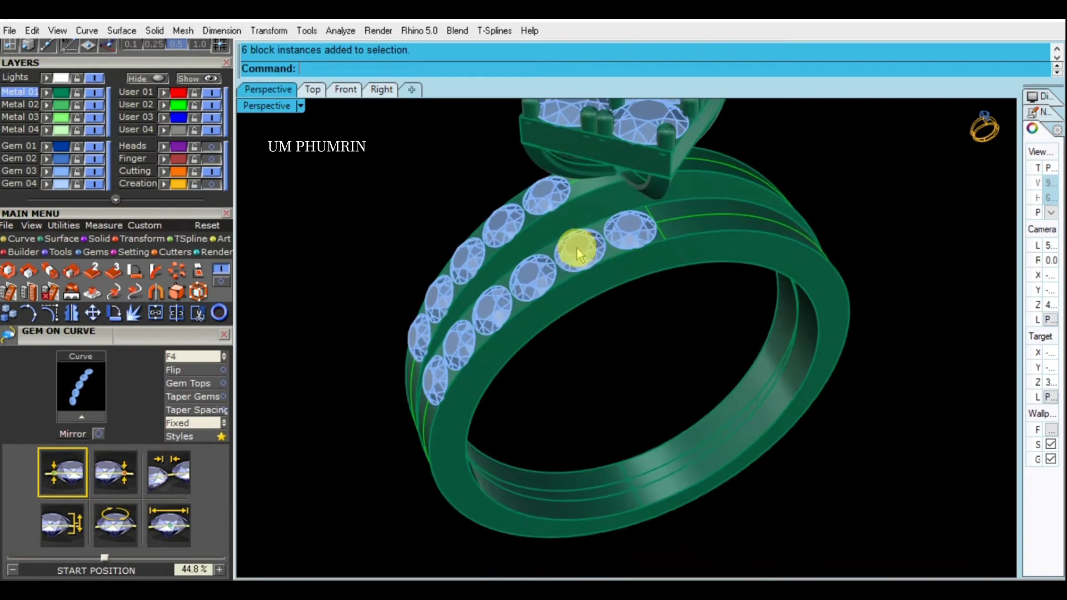
click(576, 253)
Add shared prongs to the selected gems with taper 0, adjusted fillet and 0.2 drop
right_click(576, 253)
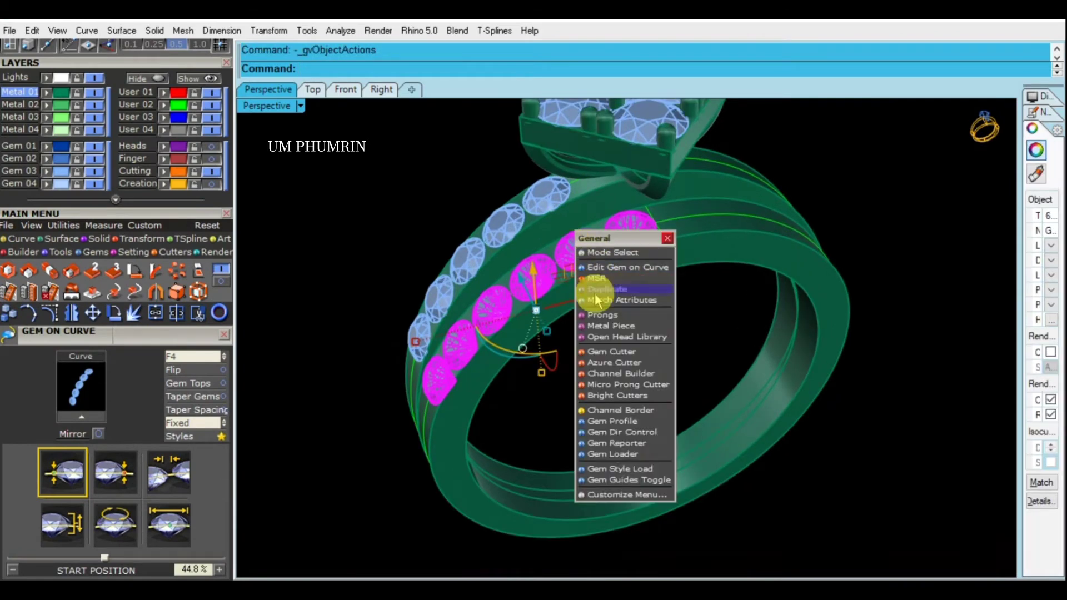
click(605, 315)
mouse_move(631, 352)
right_down()
mouse_move(786, 338)
mouse_move(808, 223)
right_up()
click(827, 59)
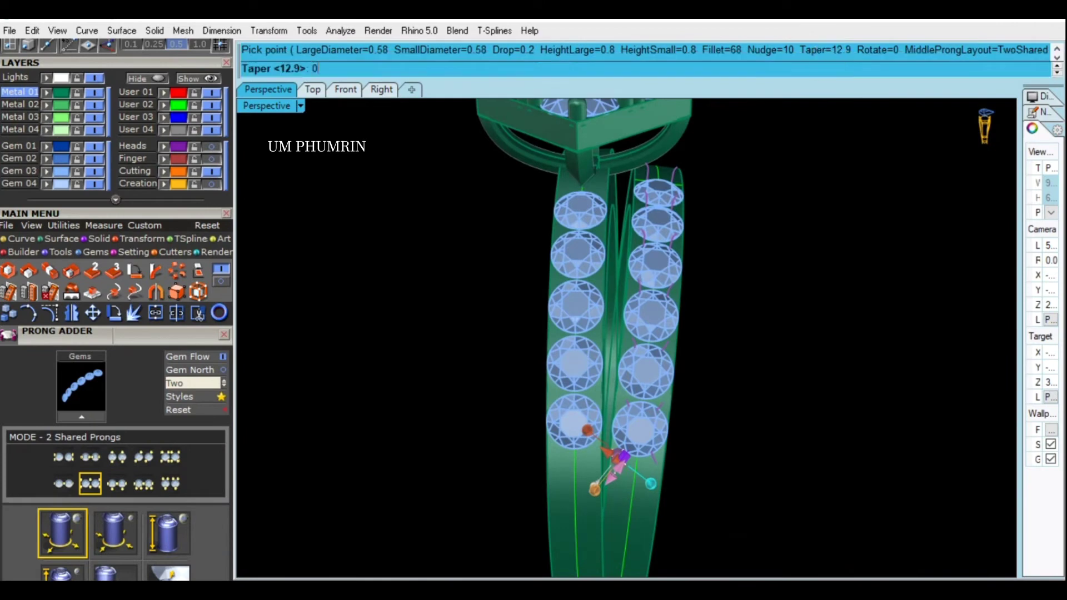
key(Return)
click(726, 59)
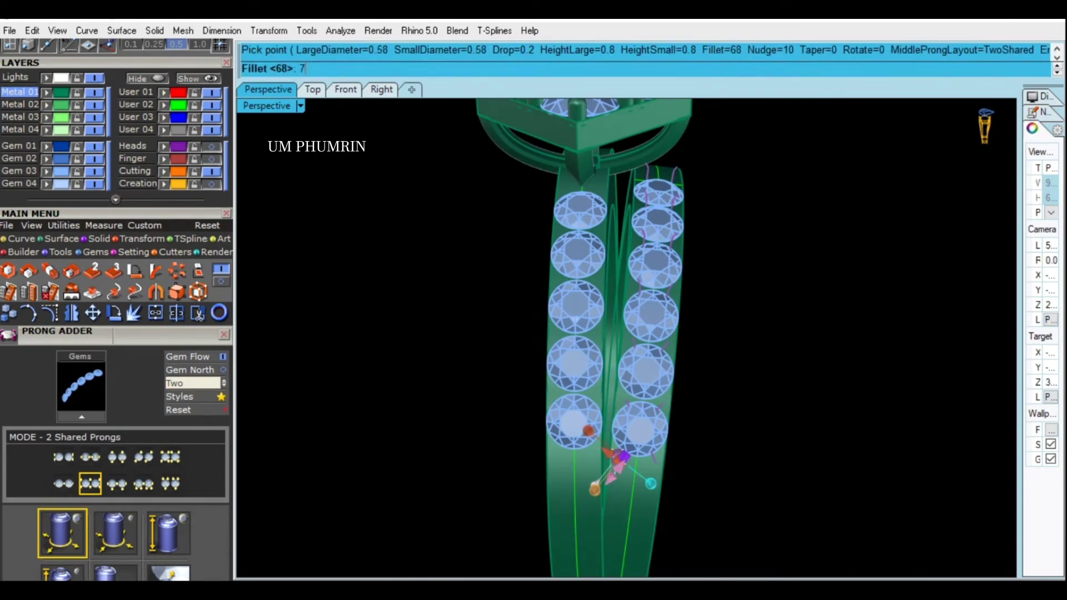
text(0)
key(Return)
click(511, 60)
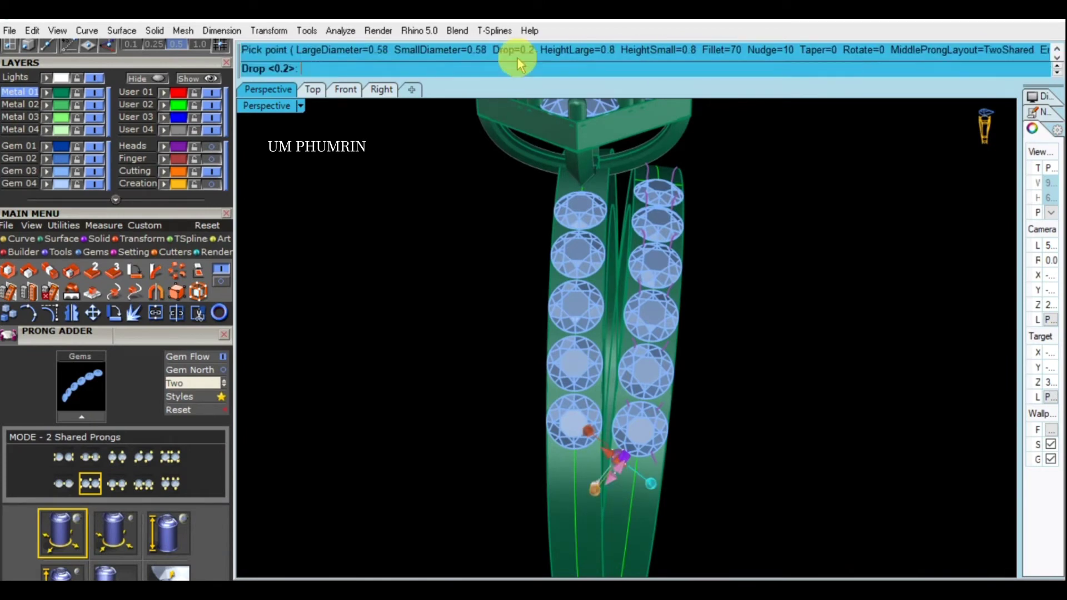
text(.2)
key(Return)
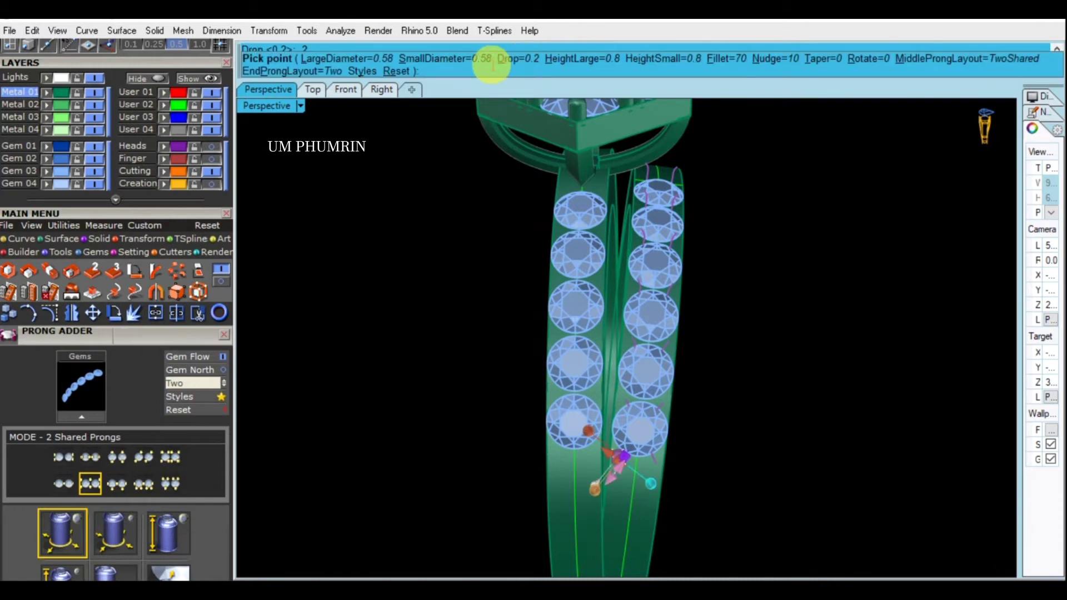
Lower the large prong height to about 0.61 mm
mouse_move(776, 356)
right_down()
mouse_move(727, 314)
mouse_move(767, 300)
mouse_move(715, 302)
mouse_move(715, 273)
mouse_move(698, 327)
right_up()
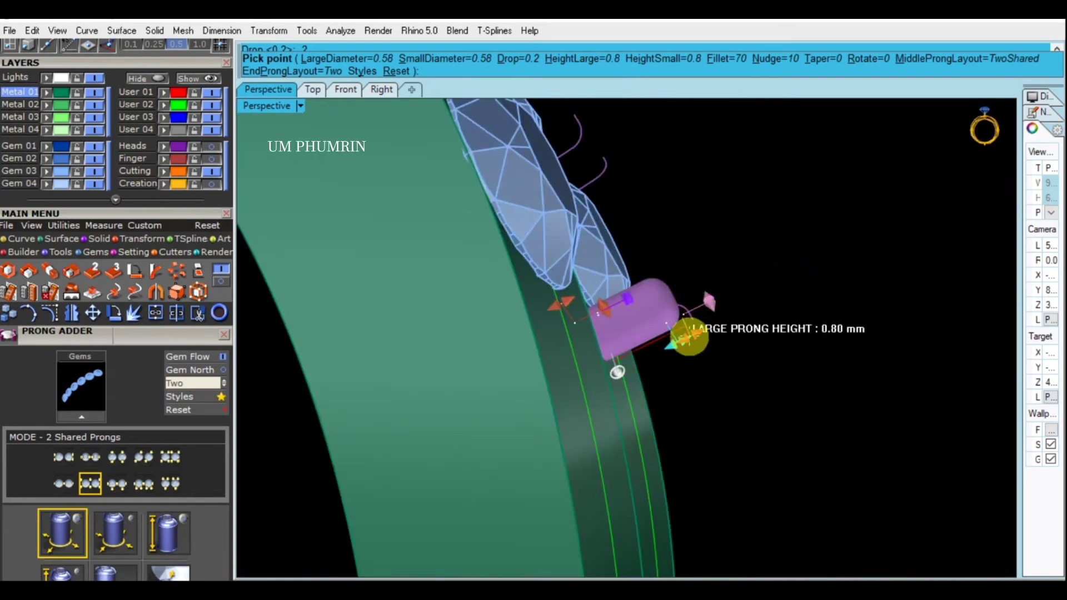
click(683, 342)
right_drag(779, 305, 782, 328)
click(745, 366)
mouse_move(744, 366)
right_down()
mouse_move(616, 331)
mouse_move(801, 320)
mouse_move(607, 311)
right_up()
scroll(595, 309, up, 5)
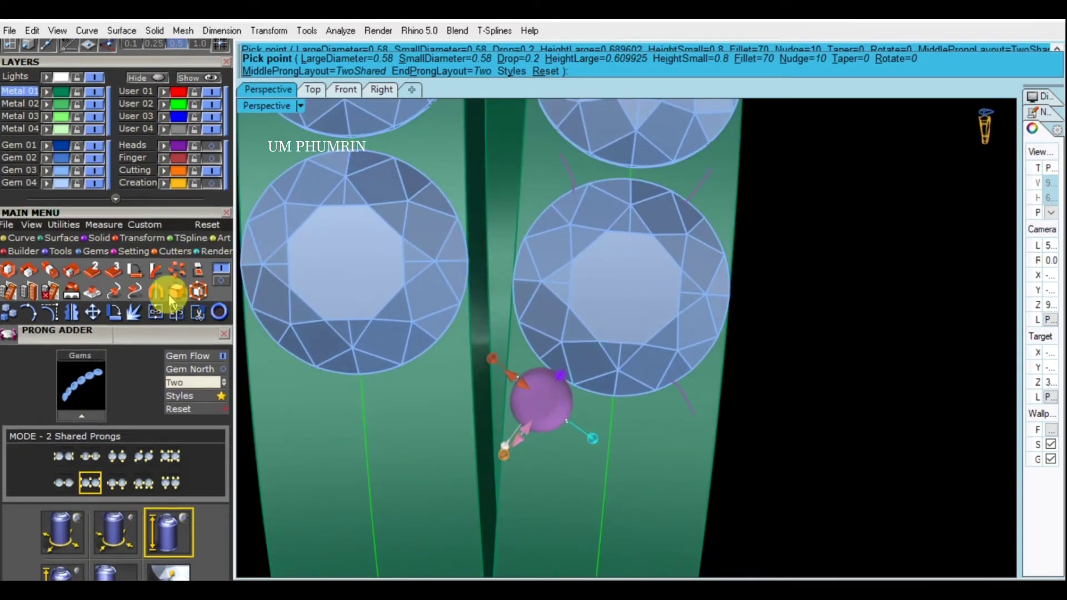
scroll(169, 289, down, 5)
scroll(576, 229, down, 2)
scroll(577, 229, up, 2)
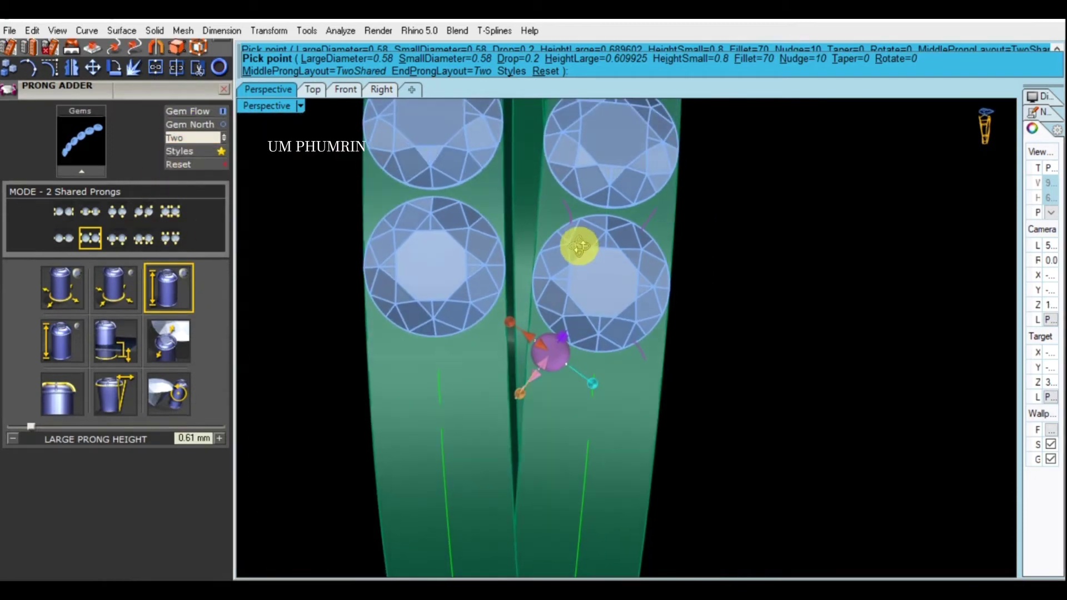
scroll(578, 245, up, 1)
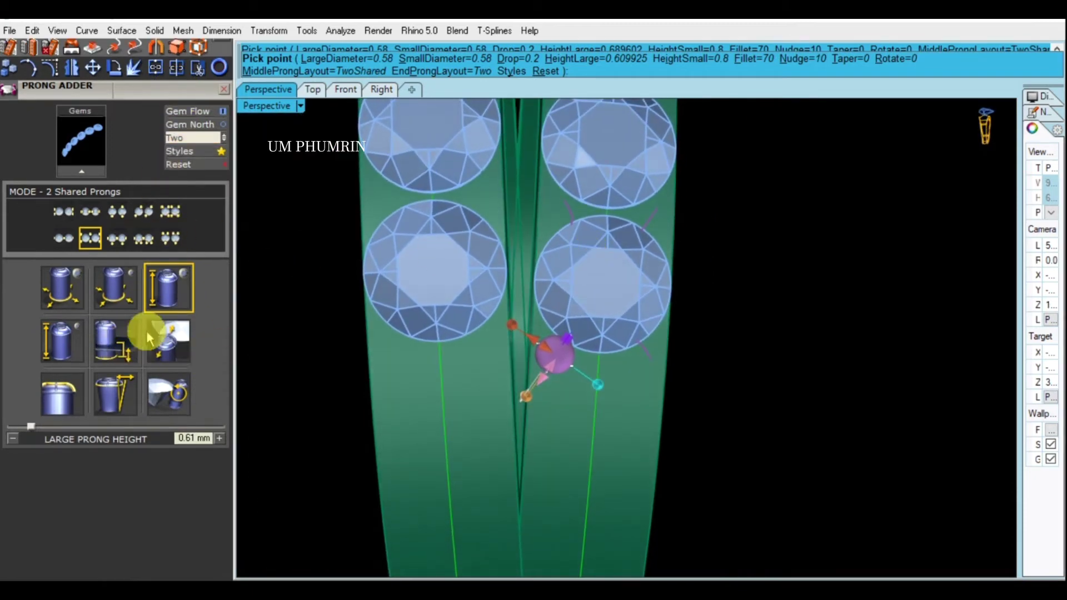
scroll(572, 347, up, 1)
scroll(575, 341, up, 1)
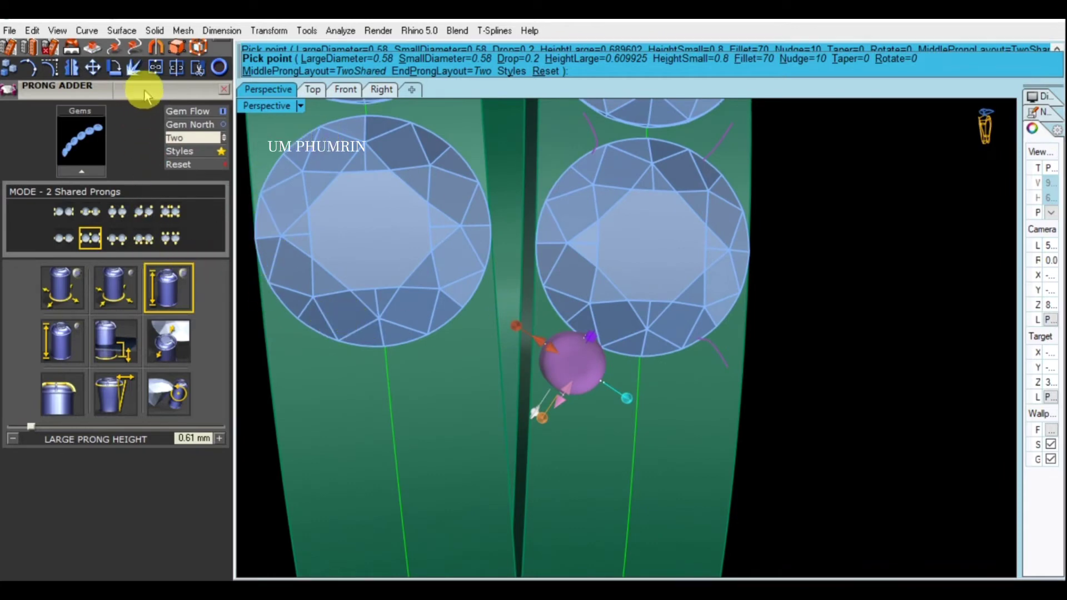
Set the large prong diameter to 0.6 and place the shared prongs along the row
drag(145, 90, 129, 371)
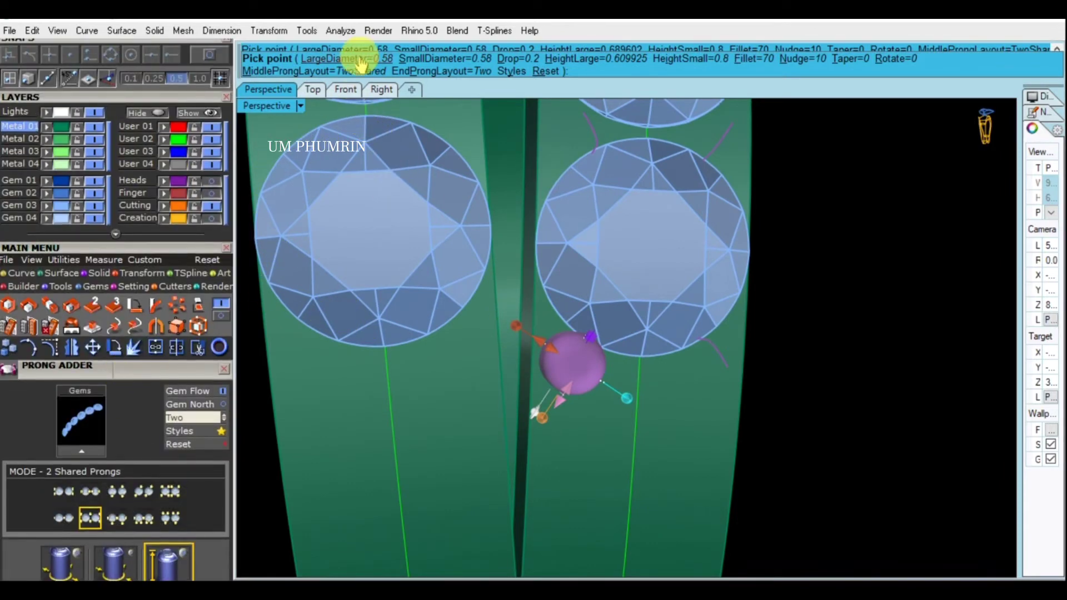
click(362, 59)
text(6)
key(Return)
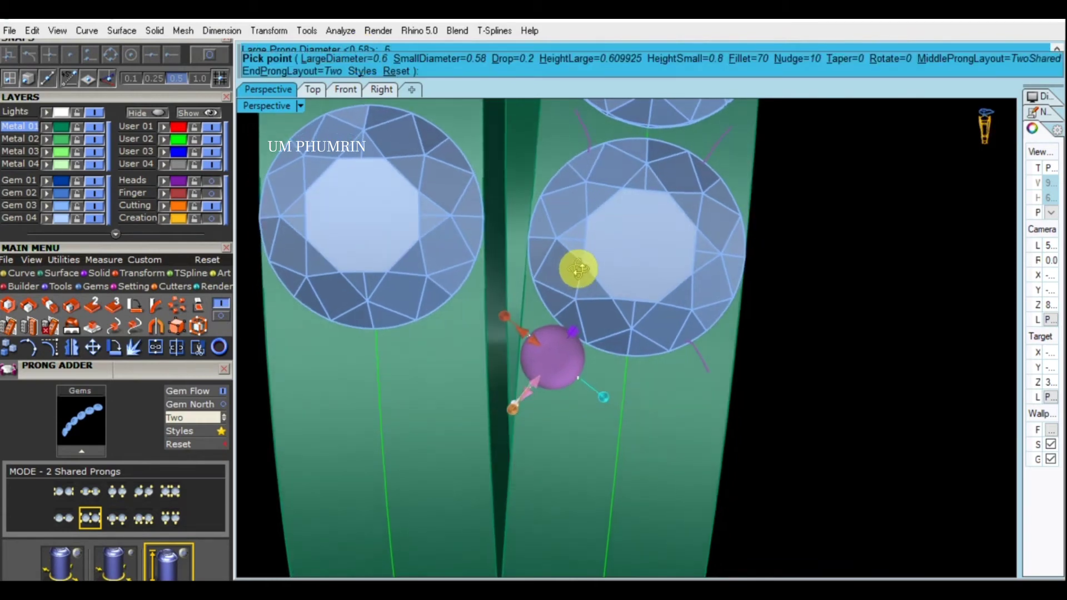
scroll(572, 333, up, 2)
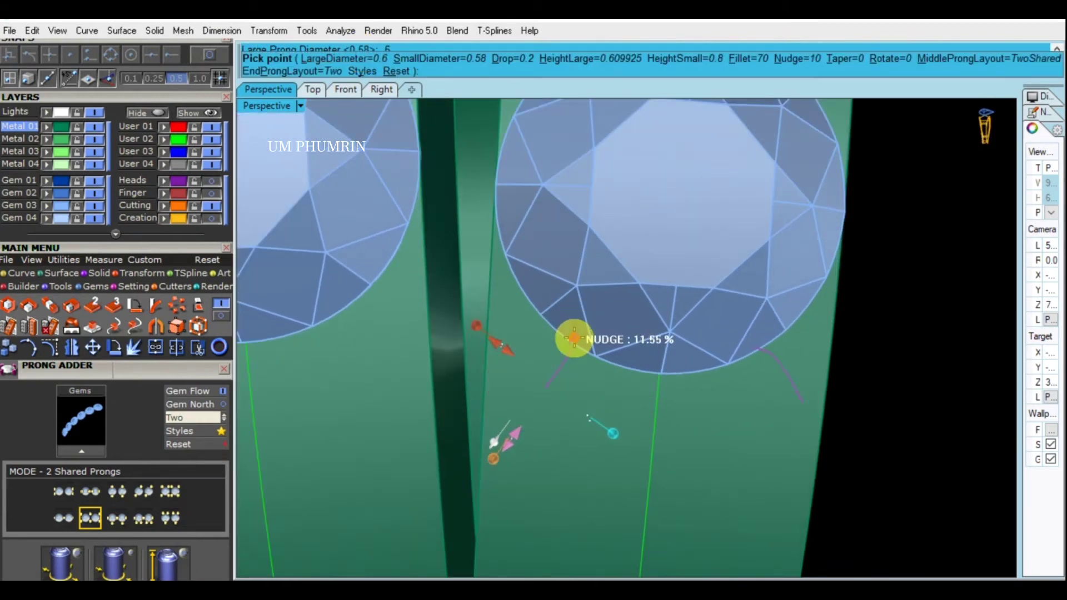
scroll(573, 338, down, 3)
click(614, 322)
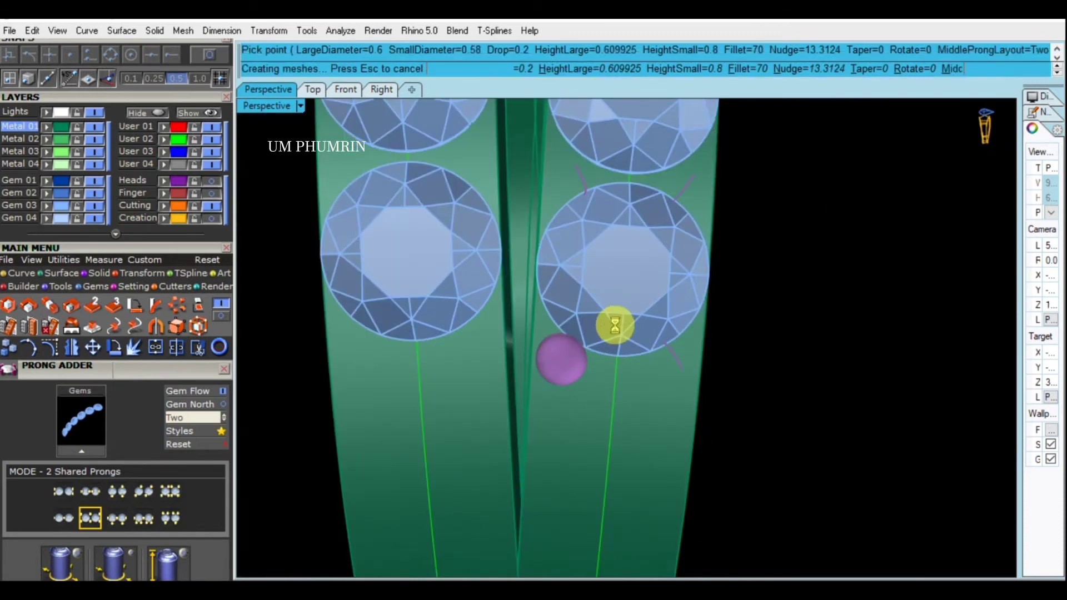
scroll(617, 329, down, 3)
scroll(634, 323, down, 3)
Orbit out to review the whole ring and select the lower gem row with its prongs
mouse_move(638, 358)
right_down()
mouse_move(476, 298)
mouse_move(643, 311)
mouse_move(584, 269)
mouse_move(603, 238)
mouse_move(609, 262)
mouse_move(547, 305)
mouse_move(702, 302)
right_up()
scroll(611, 287, up, 5)
scroll(660, 269, up, 2)
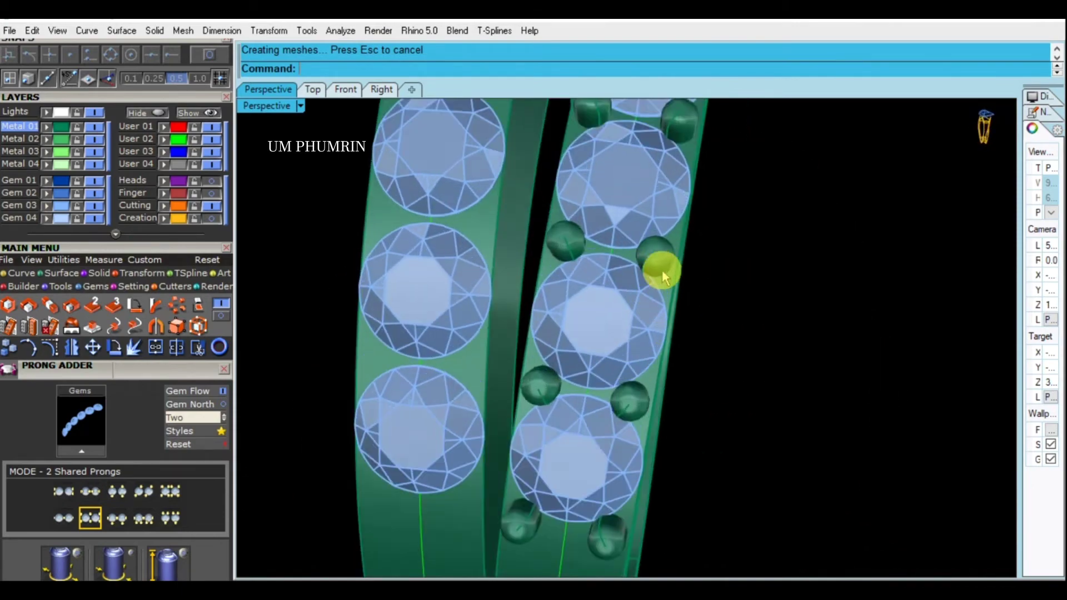
mouse_move(655, 264)
right_down()
mouse_move(572, 291)
mouse_move(626, 285)
mouse_move(453, 253)
mouse_move(612, 309)
mouse_move(599, 329)
mouse_move(571, 267)
mouse_move(630, 253)
mouse_move(610, 209)
right_up()
scroll(624, 295, down, 2)
mouse_move(609, 209)
mouse_down()
mouse_move(559, 226)
mouse_move(584, 278)
mouse_up()
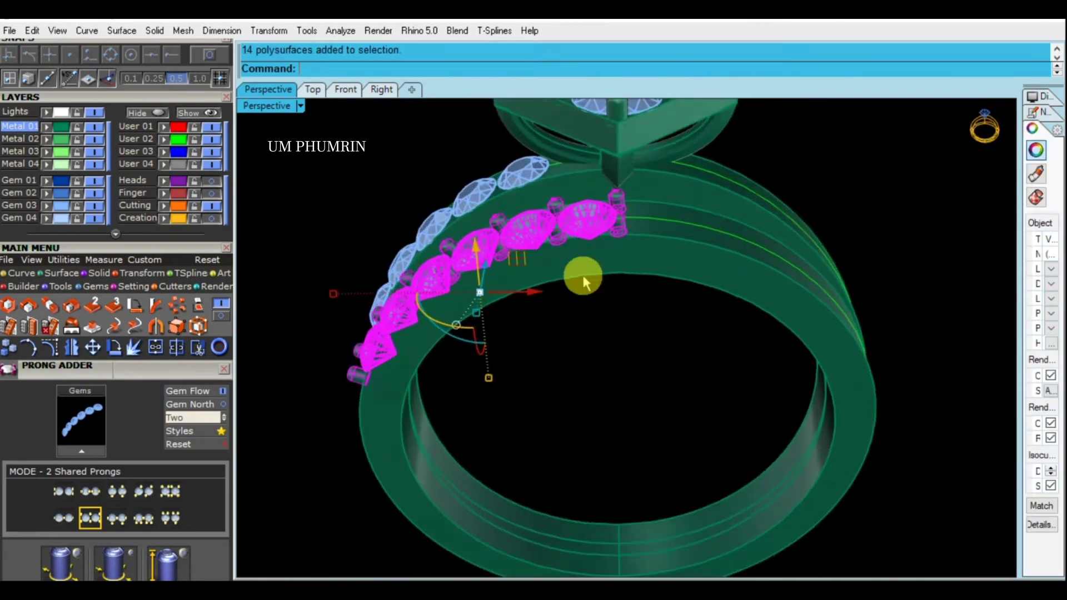
In Front view, shift the prong beside the head up and outward about 0.034
right_drag(583, 279, 614, 237)
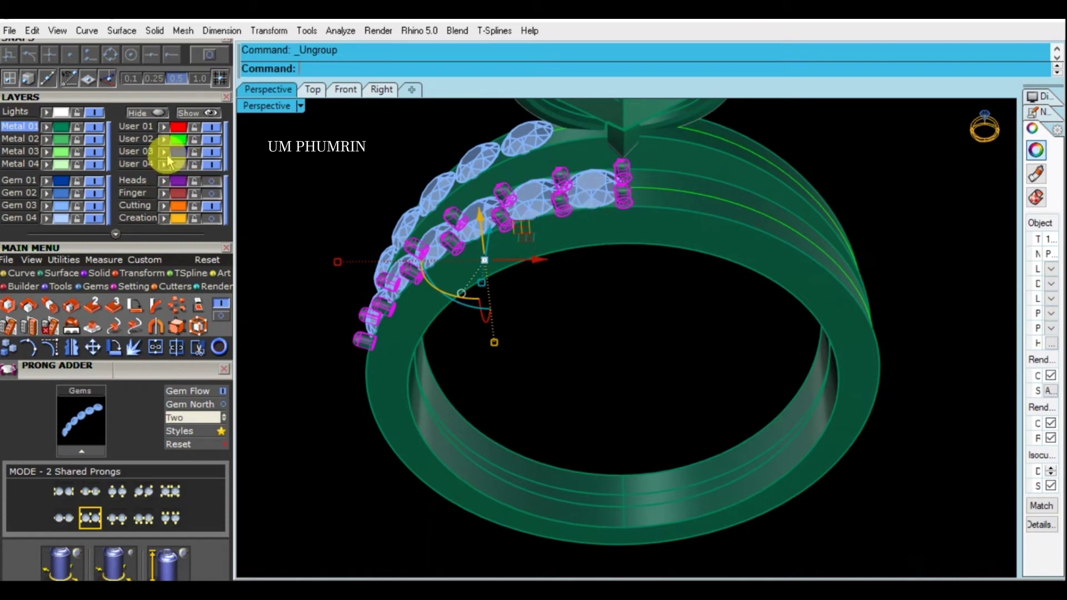
key(Escape)
scroll(629, 241, up, 2)
click(623, 165)
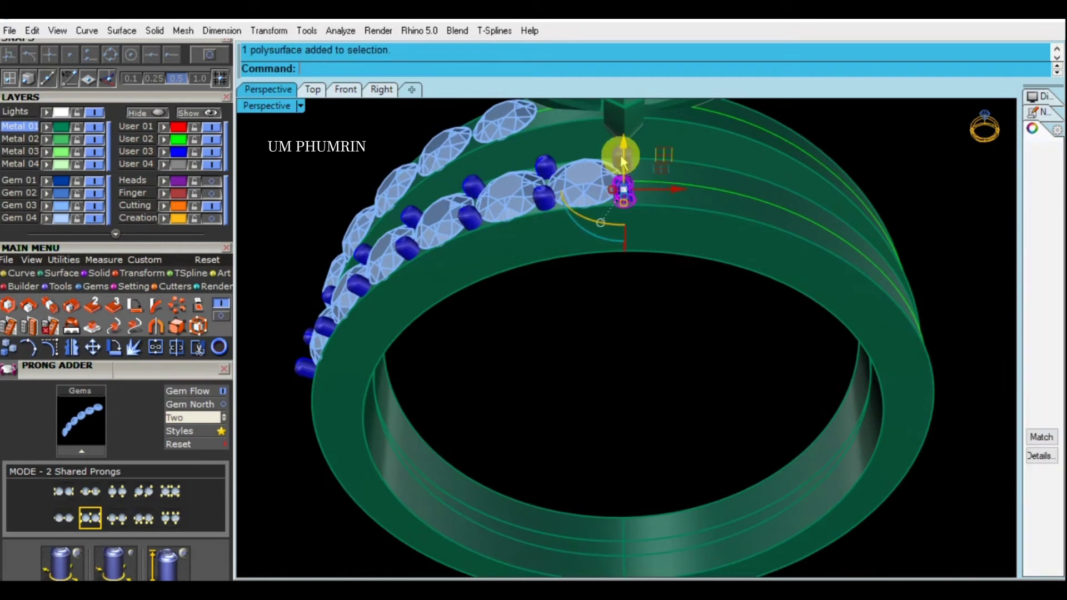
click(381, 91)
click(345, 90)
scroll(596, 155, up, 3)
scroll(584, 202, up, 3)
scroll(578, 211, up, 3)
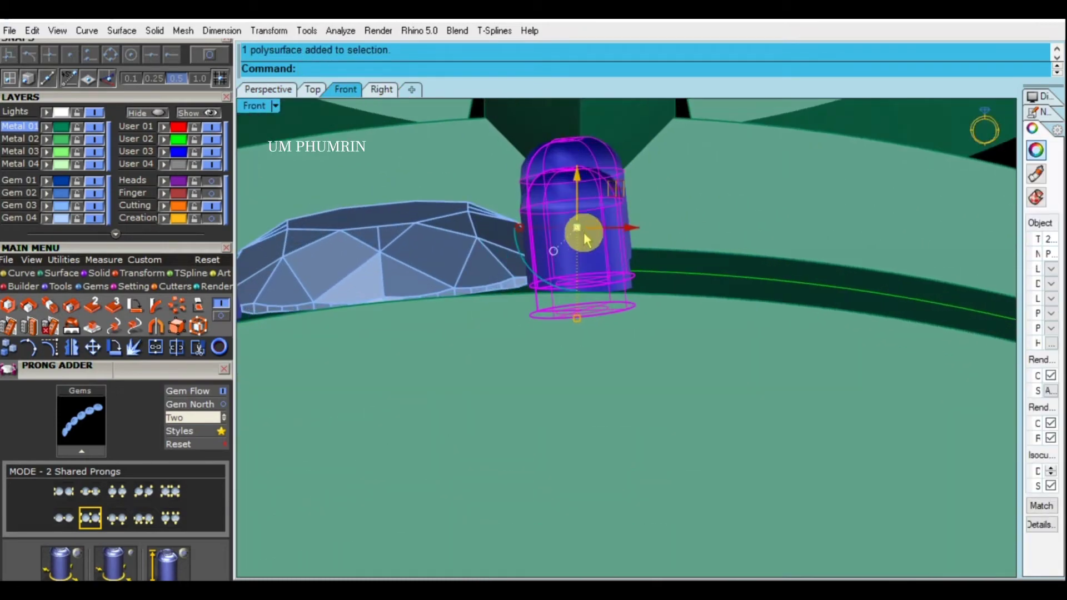
drag(541, 286, 635, 236)
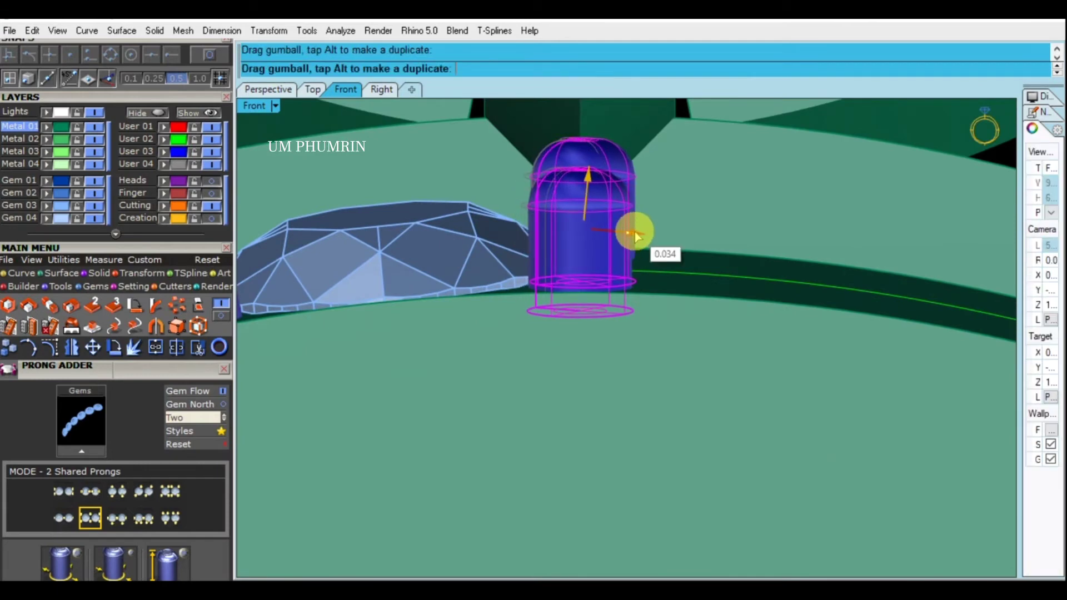
drag(635, 237, 635, 236)
scroll(633, 245, down, 3)
scroll(626, 255, down, 3)
Return to Perspective and check the two prongs beside the last gem
click(268, 90)
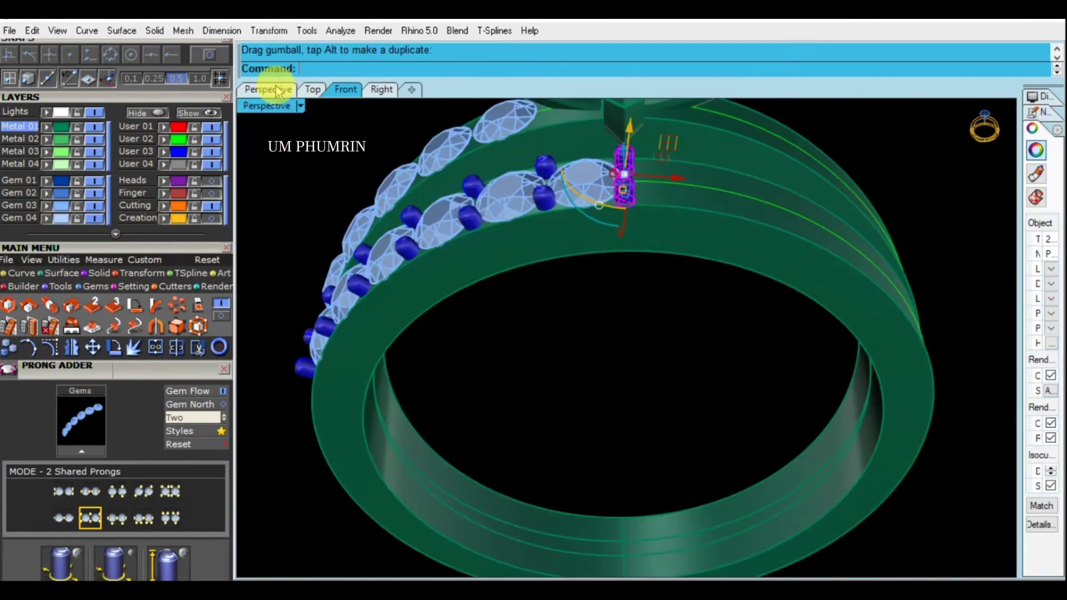
scroll(628, 234, up, 3)
scroll(645, 222, up, 3)
scroll(660, 240, up, 1)
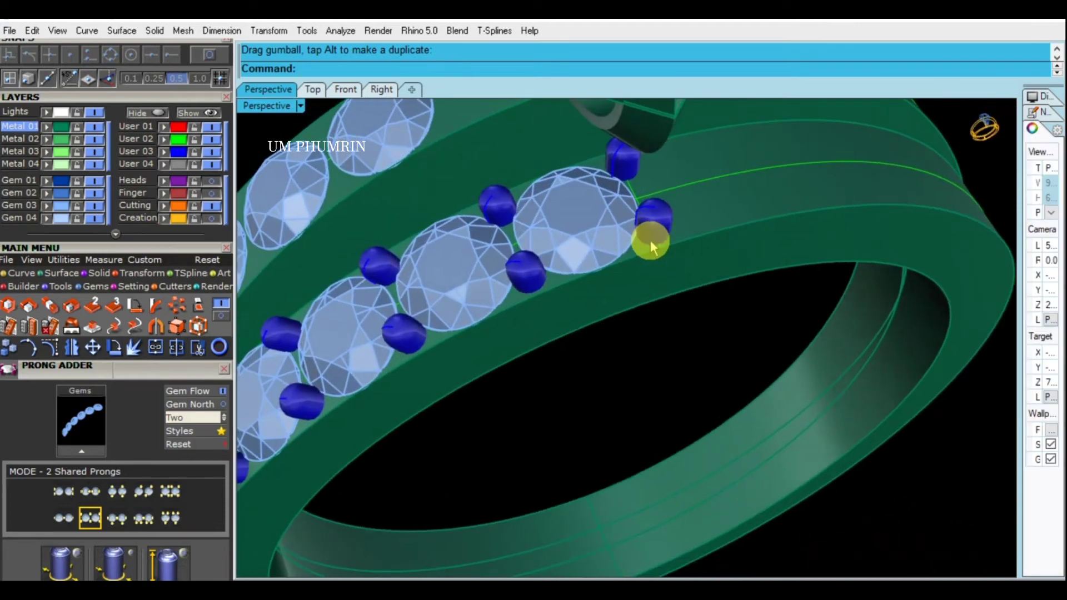
scroll(707, 318, down, 2)
scroll(691, 331, up, 2)
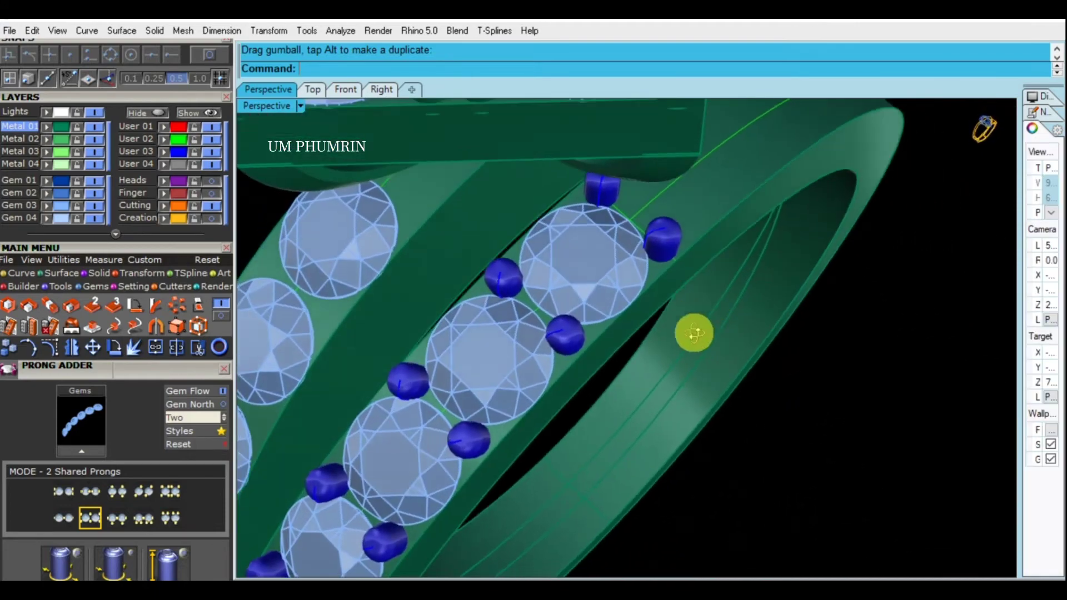
scroll(651, 257, up, 1)
click(650, 257)
scroll(639, 222, up, 2)
shift+click(614, 172)
scroll(661, 210, up, 2)
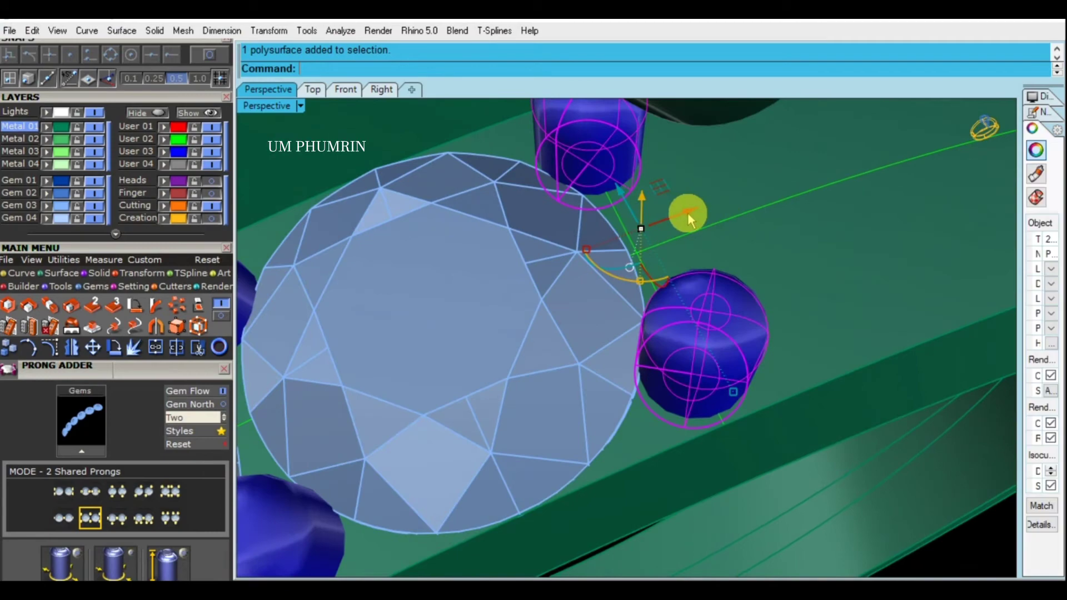
key(Escape)
scroll(658, 214, down, 3)
scroll(644, 334, down, 3)
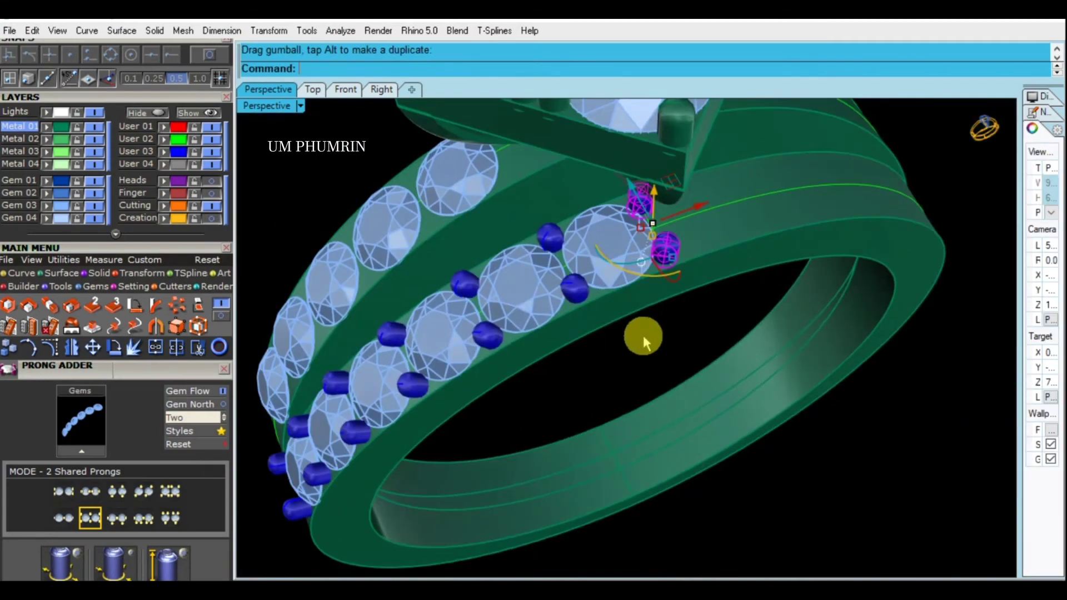
right_drag(646, 335, 572, 242)
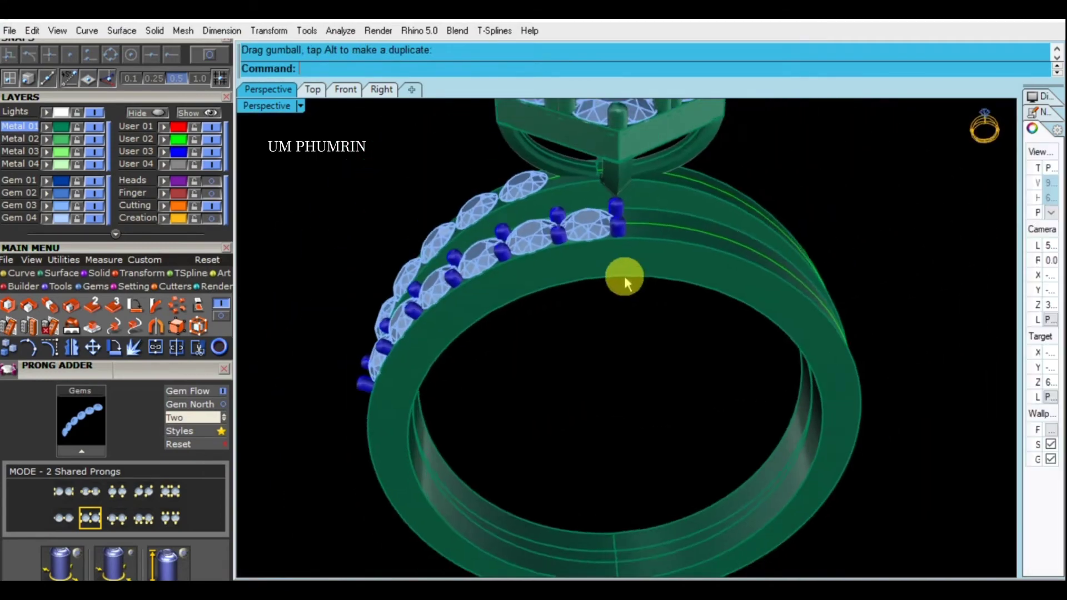
Mirror the six-gem row and its prongs across the ring centre to the other shoulder
click(537, 238)
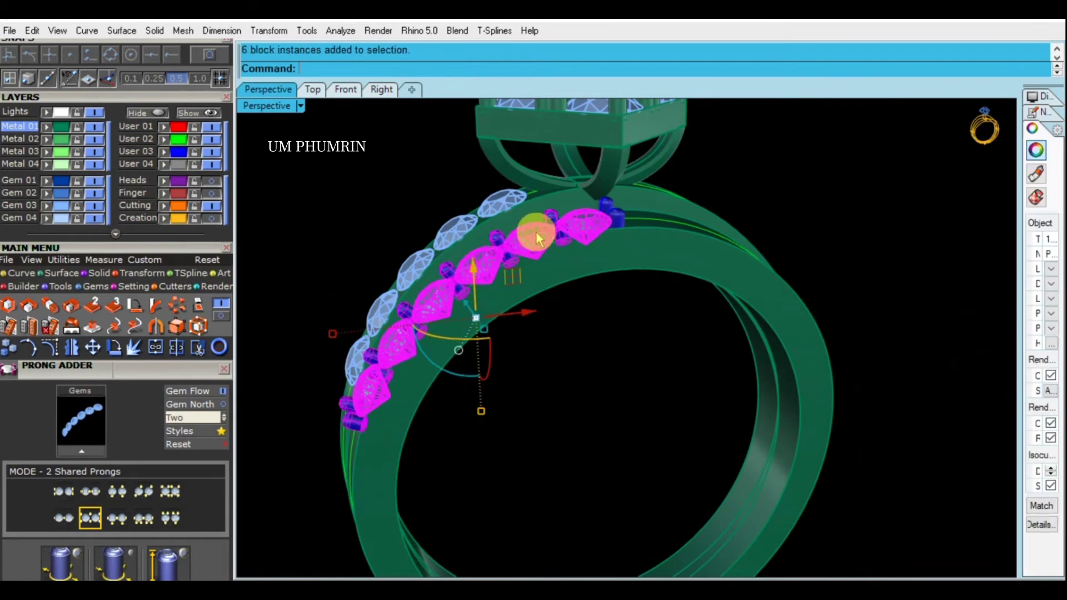
mouse_move(589, 243)
right_down()
mouse_move(566, 293)
mouse_move(605, 222)
right_up()
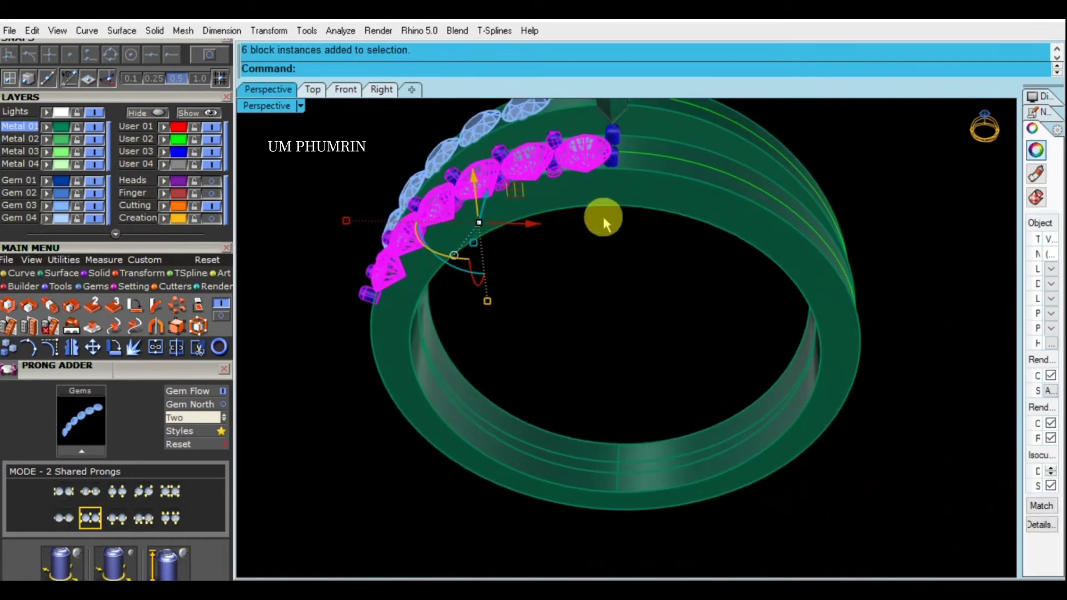
text(mirror)
key(Return)
click(604, 223)
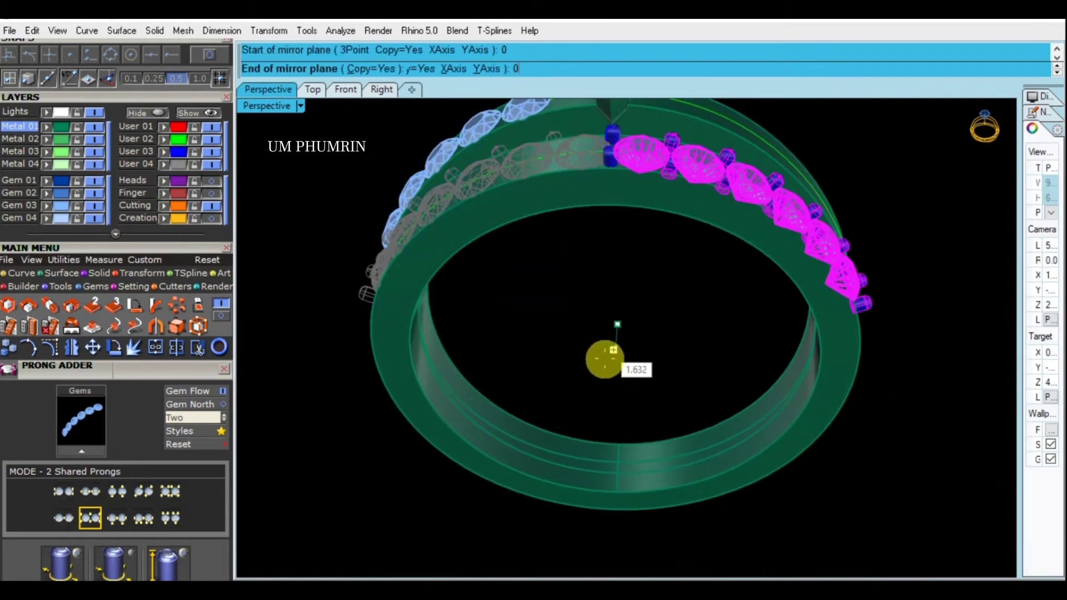
click(614, 366)
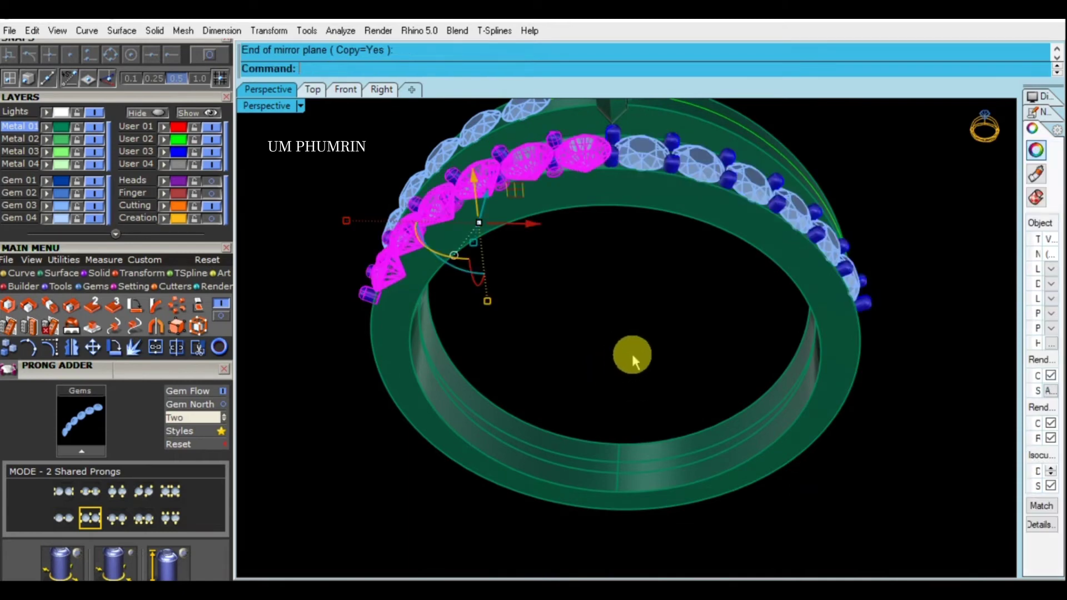
key(Escape)
Group all 26 prongs from both shoulders
right_drag(631, 357, 631, 298)
click(170, 173)
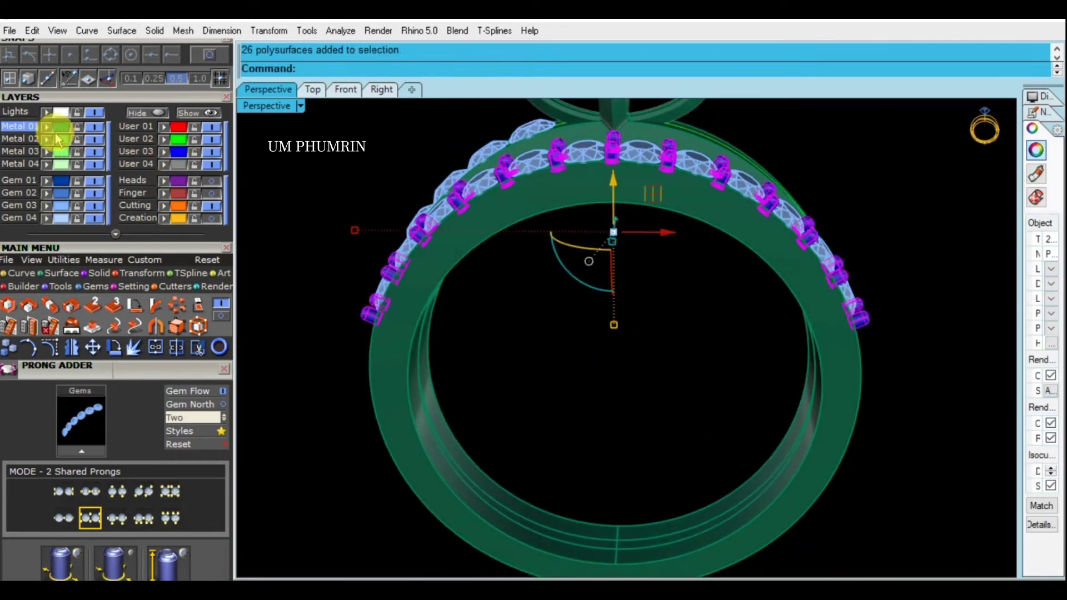
text(h)
key(ctrl+g)
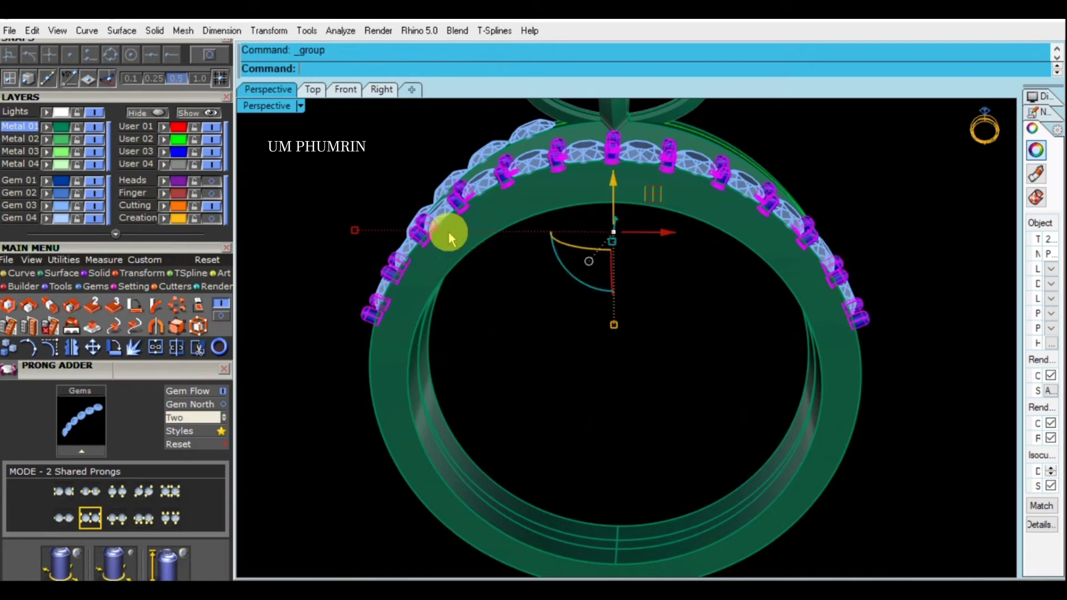
key(Escape)
mouse_move(886, 397)
right_down()
mouse_move(810, 302)
mouse_move(686, 357)
mouse_move(661, 286)
mouse_move(876, 295)
mouse_move(580, 318)
right_up()
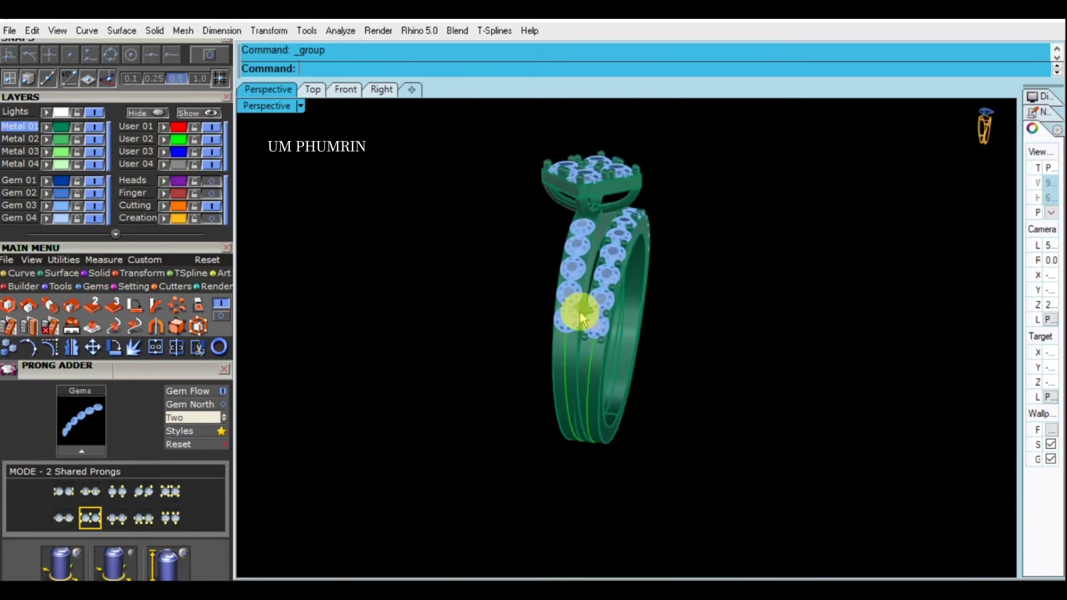
Add shared prongs to the gem row on the other band
scroll(580, 318, up, 3)
click(562, 281)
middle_click(563, 278)
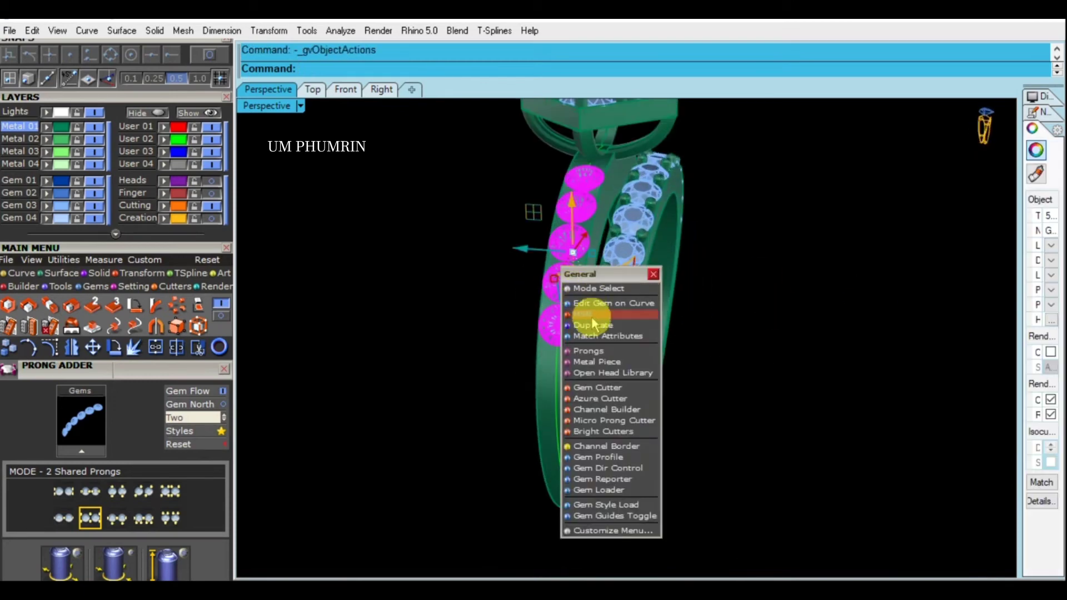
click(593, 353)
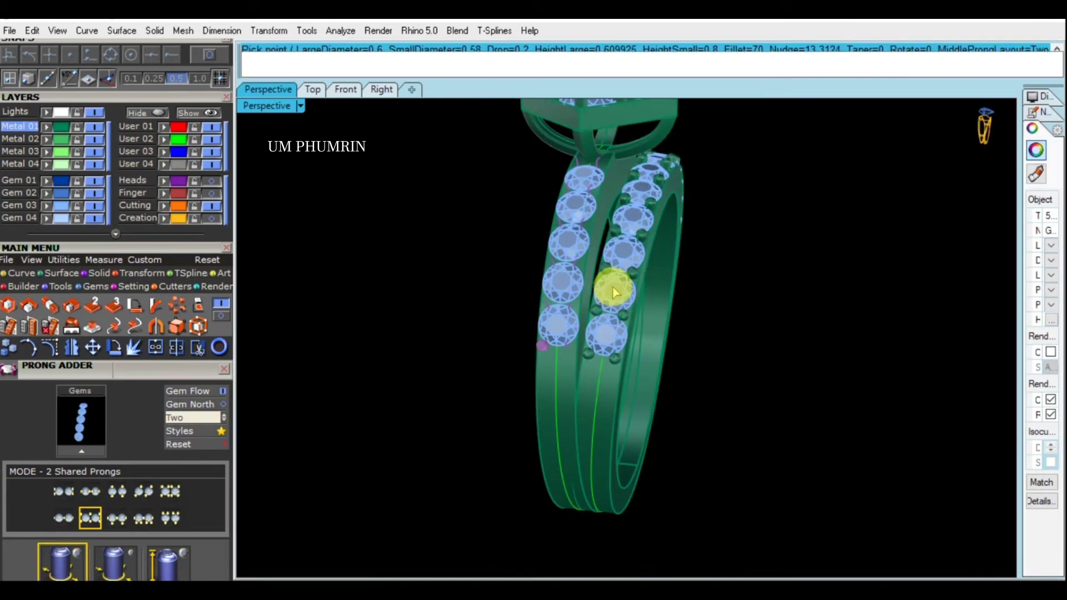
mouse_move(652, 315)
right_down()
mouse_move(864, 276)
mouse_move(709, 193)
mouse_move(643, 300)
mouse_move(740, 269)
right_up()
key(Return)
Mirror the gem row and its prongs across the ring centre to the opposite shoulder
shift+click(657, 334)
text(mirror)
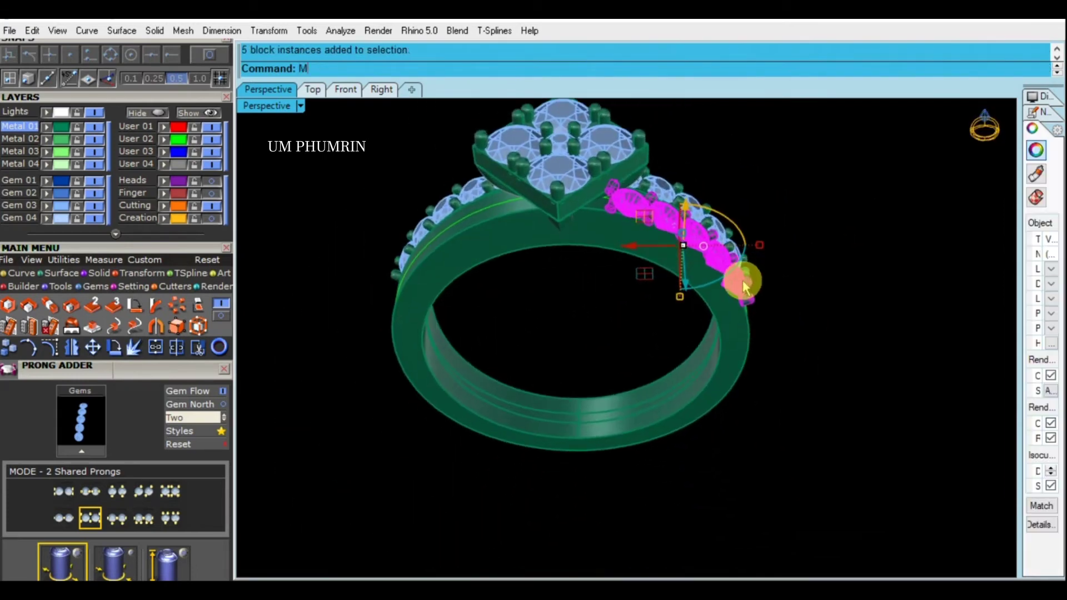
key(Return)
click(573, 338)
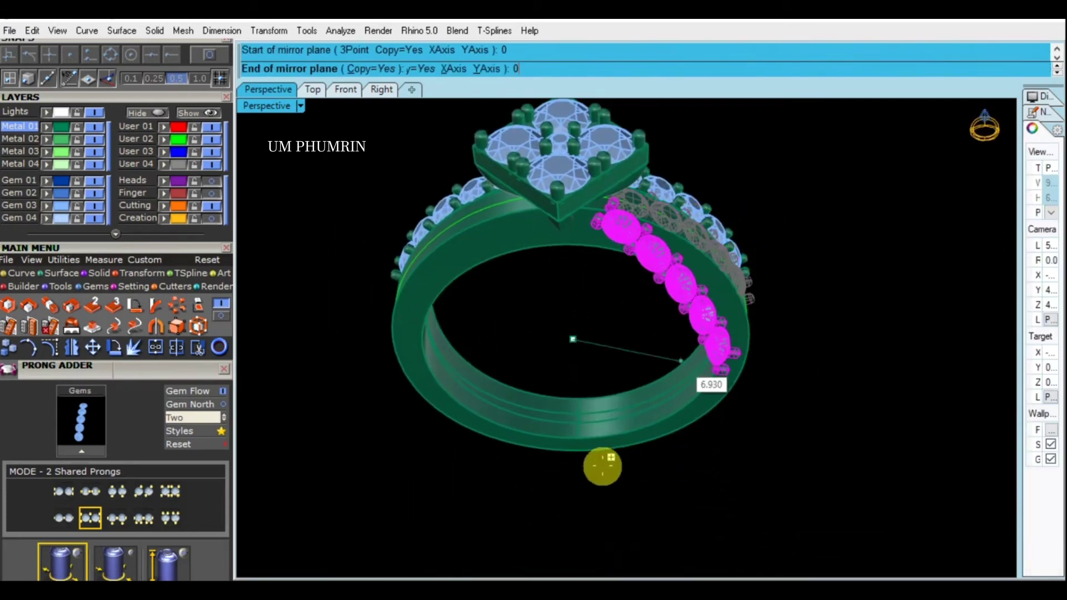
click(564, 496)
key(Escape)
Mirror the right band and its setting from the origin to the other side
mouse_move(709, 318)
right_down()
mouse_move(576, 281)
mouse_move(734, 347)
right_up()
drag(687, 225, 689, 228)
mouse_move(689, 228)
right_down()
mouse_move(729, 289)
mouse_move(712, 311)
mouse_move(708, 372)
right_up()
text(Mirror)
key(Return)
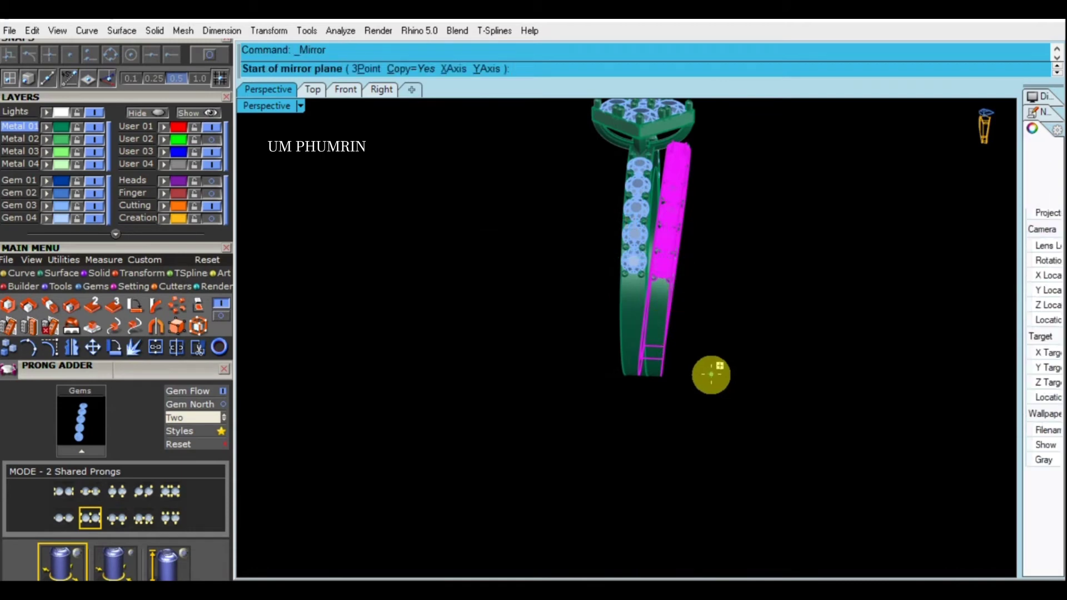
text(0)
key(Return)
click(654, 469)
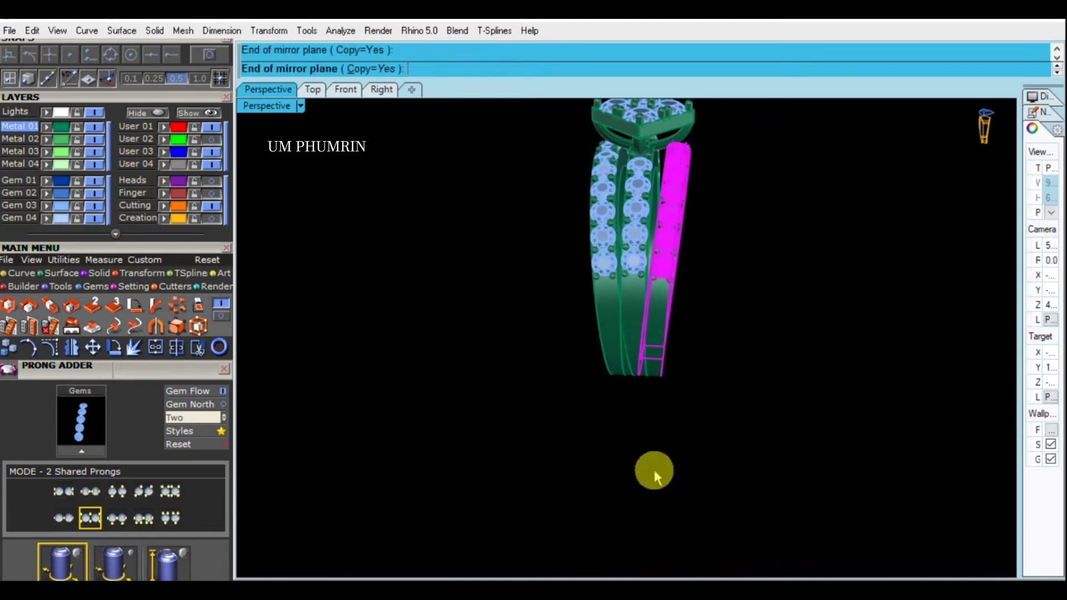
Switch to the Front view to inspect the mirrored ring
mouse_move(652, 468)
right_down()
mouse_move(746, 360)
mouse_move(754, 425)
mouse_move(721, 405)
mouse_move(676, 441)
mouse_move(631, 416)
mouse_move(752, 414)
mouse_move(729, 407)
mouse_move(553, 250)
mouse_move(702, 217)
right_up()
click(345, 90)
scroll(550, 347, up, 3)
scroll(549, 347, down, 5)
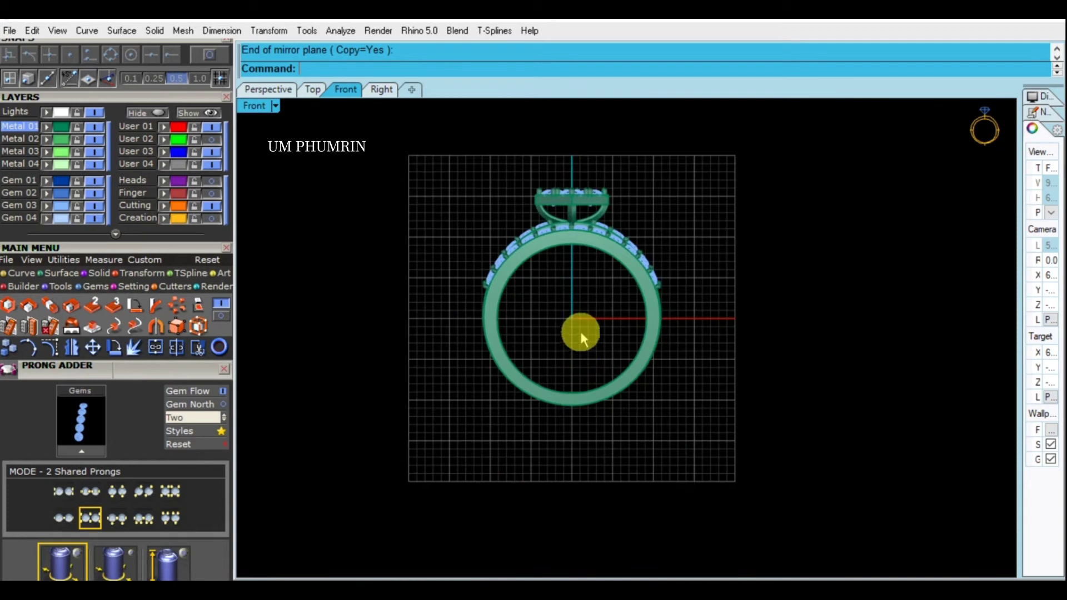
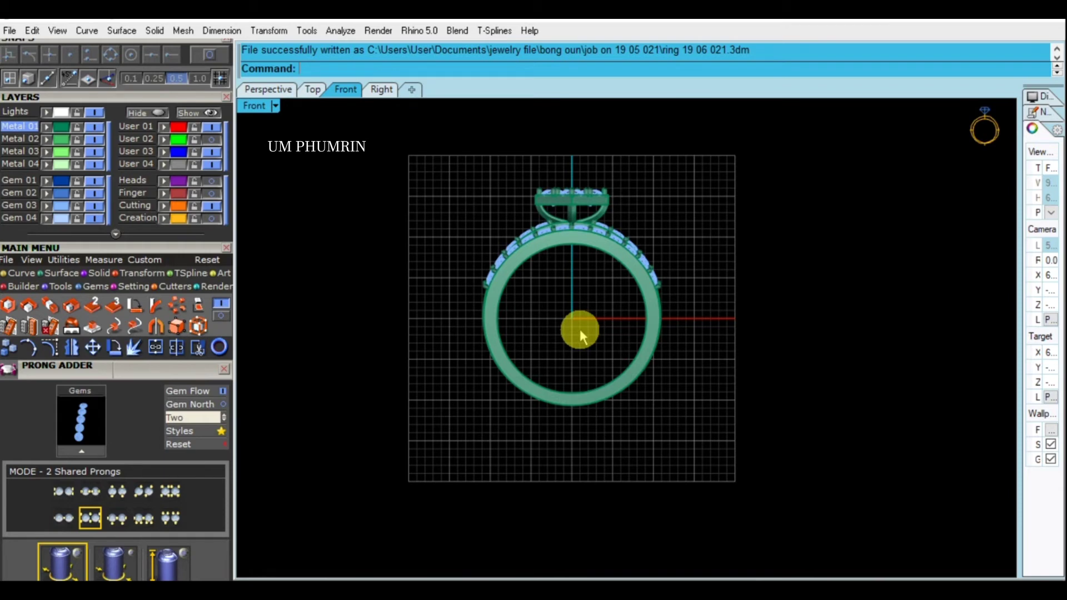
Set the Perspective viewport's display mode to Working Shade
click(270, 91)
mouse_move(661, 310)
right_down()
mouse_move(564, 311)
mouse_move(639, 348)
mouse_move(674, 314)
mouse_move(767, 298)
mouse_move(765, 286)
mouse_move(681, 315)
mouse_move(554, 305)
mouse_move(638, 245)
mouse_move(638, 281)
mouse_move(709, 341)
mouse_move(689, 328)
right_up()
click(276, 106)
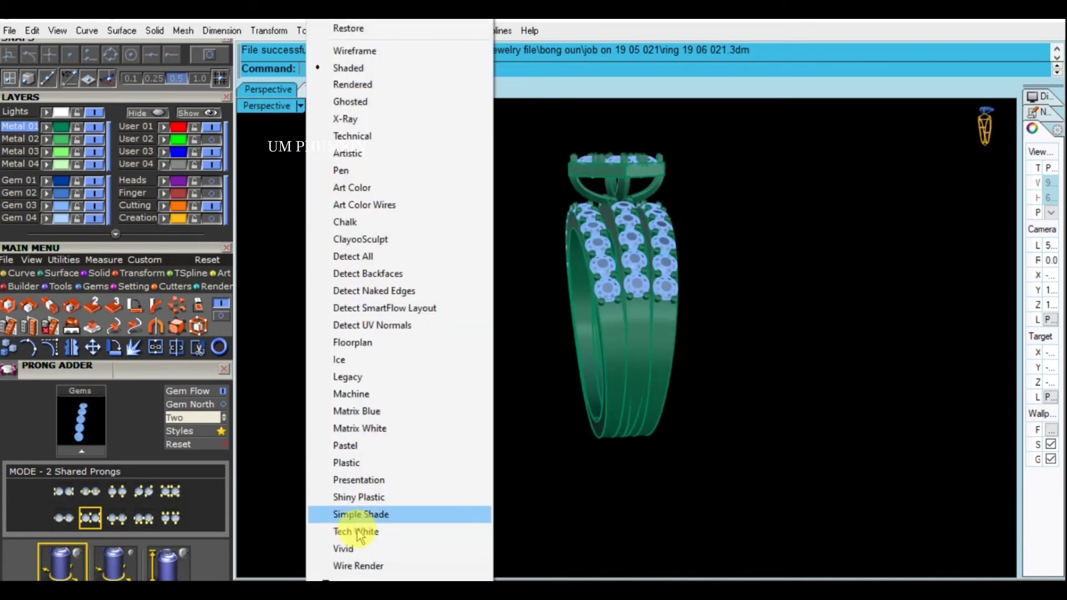
click(364, 544)
mouse_move(381, 535)
right_down()
mouse_move(666, 405)
mouse_move(642, 447)
mouse_move(685, 404)
right_up()
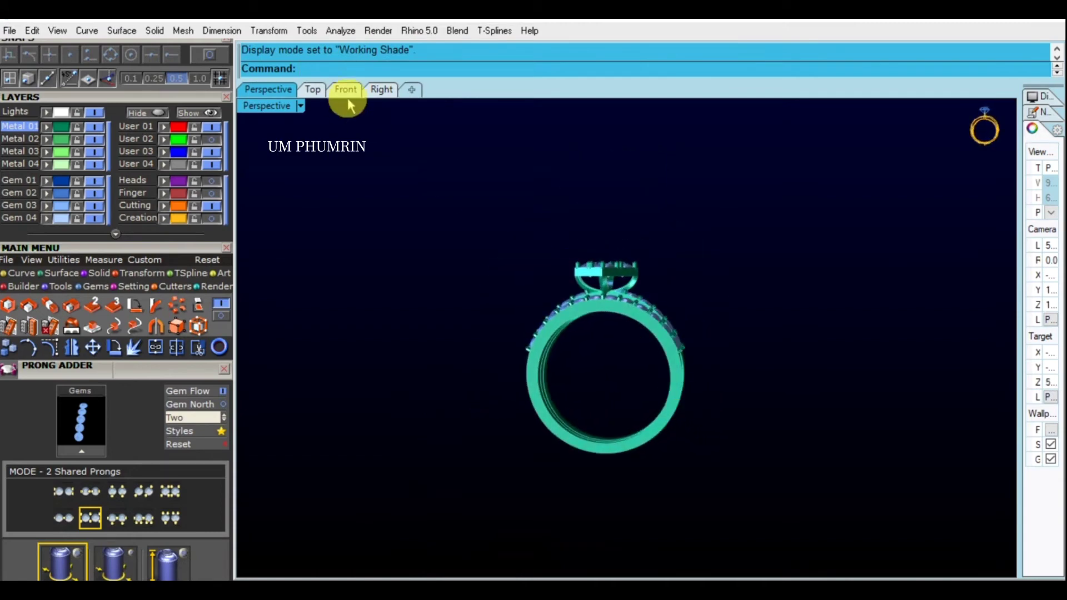
Return to the Front view and zoom in on the ring head
click(346, 94)
scroll(571, 226, up, 2)
scroll(598, 232, up, 5)
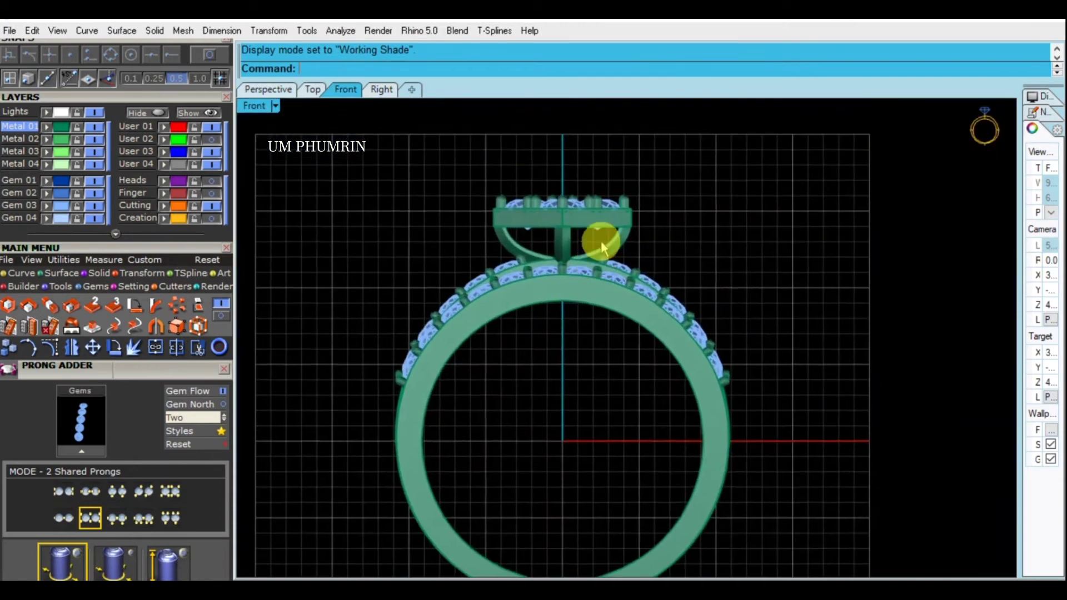
scroll(590, 230, up, 3)
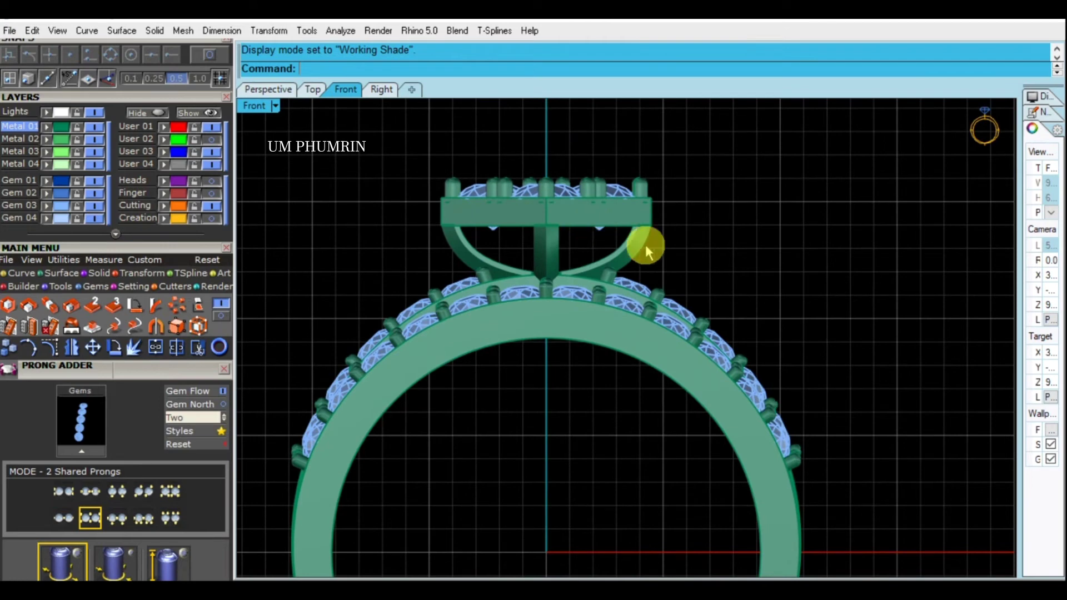
drag(718, 241, 390, 162)
scroll(563, 211, up, 3)
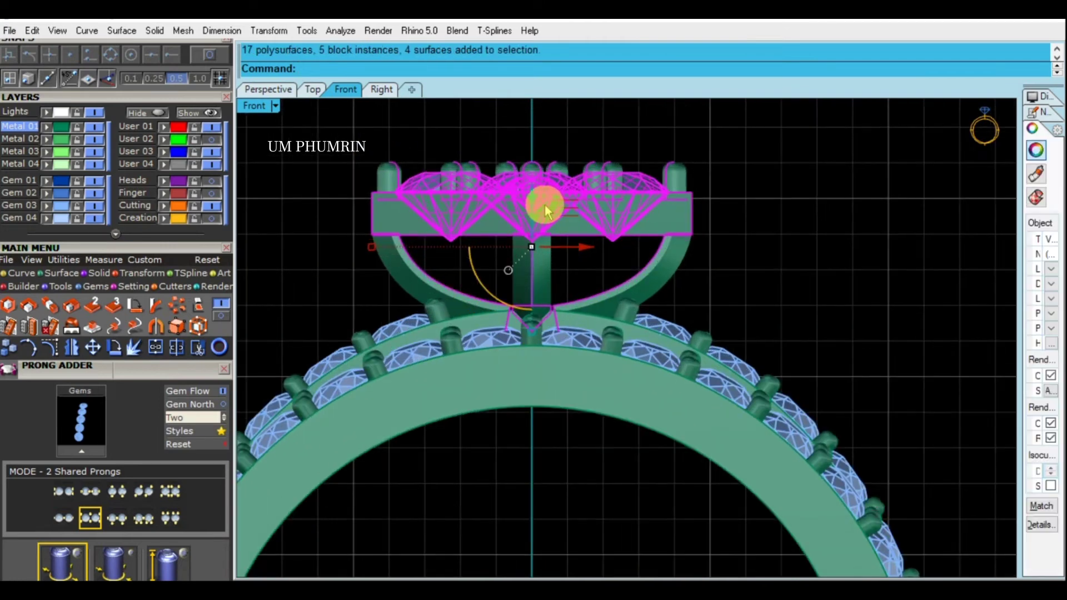
Delete the left arm and the centre vertical post
click(726, 281)
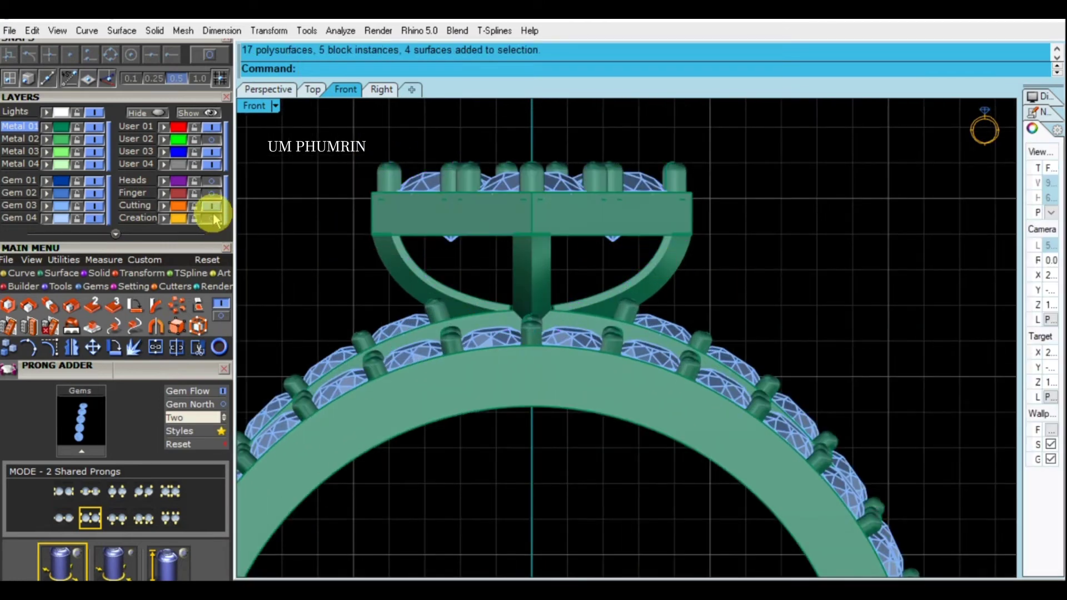
click(532, 268)
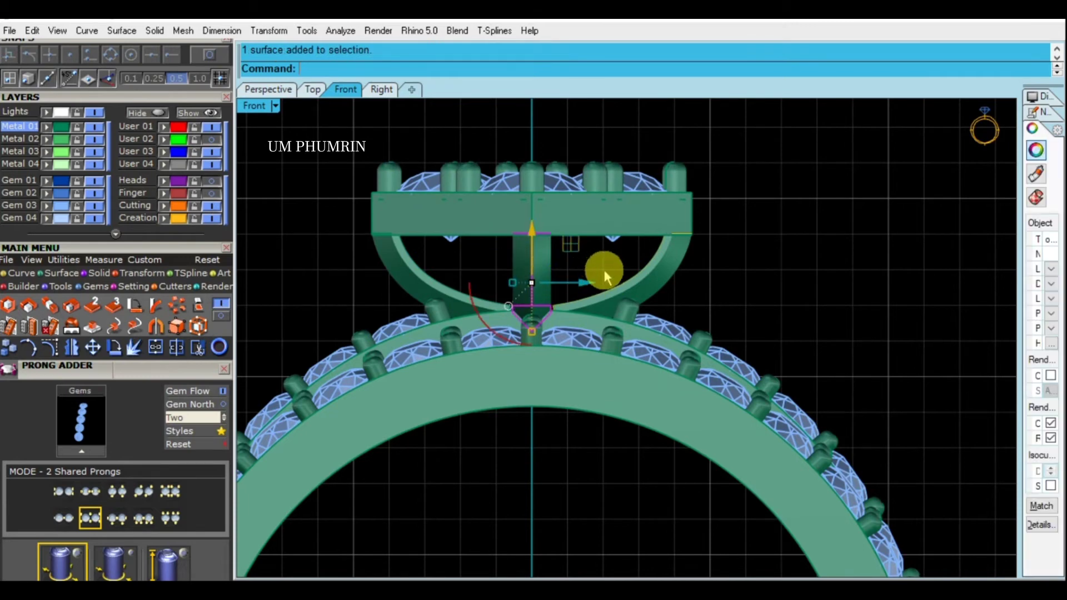
drag(337, 250, 339, 253)
key(Delete)
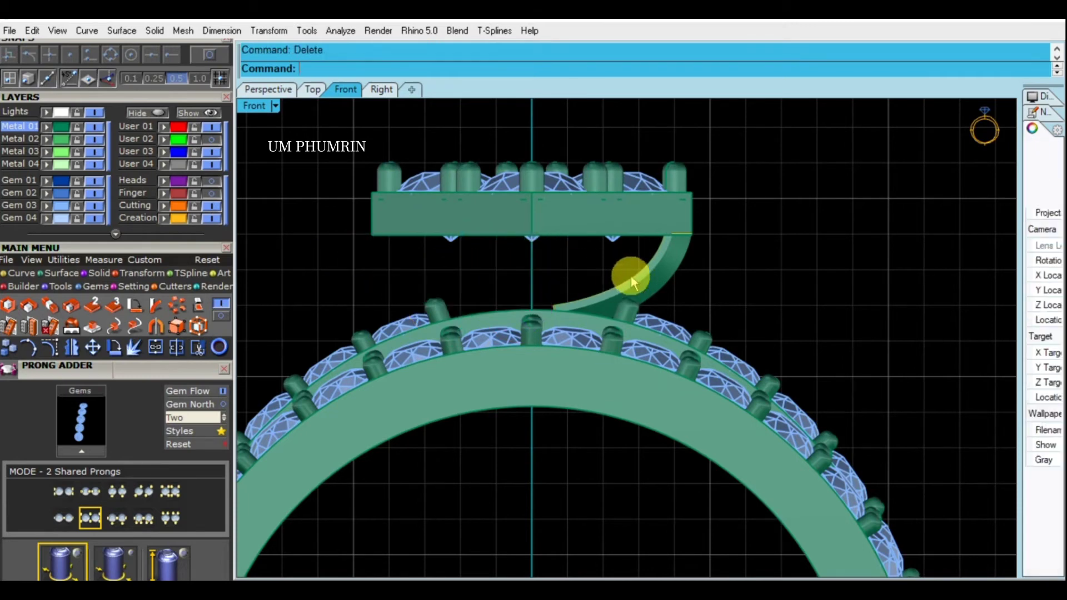
Raise the ring head and curved arm slightly (0.338) with the gumball
drag(528, 158, 548, 143)
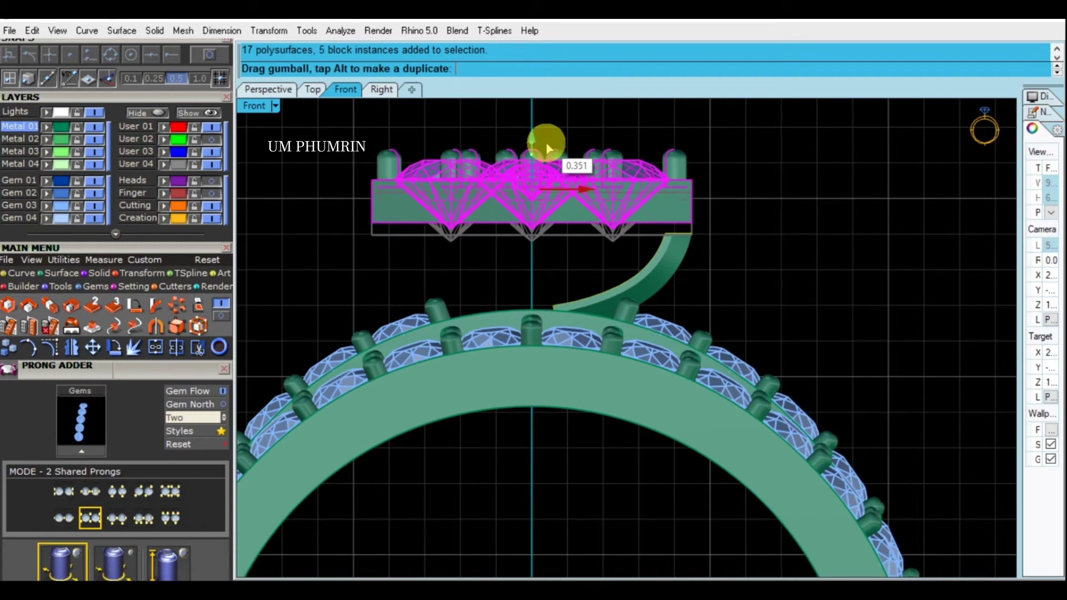
click(744, 264)
scroll(671, 266, up, 2)
drag(728, 247, 622, 225)
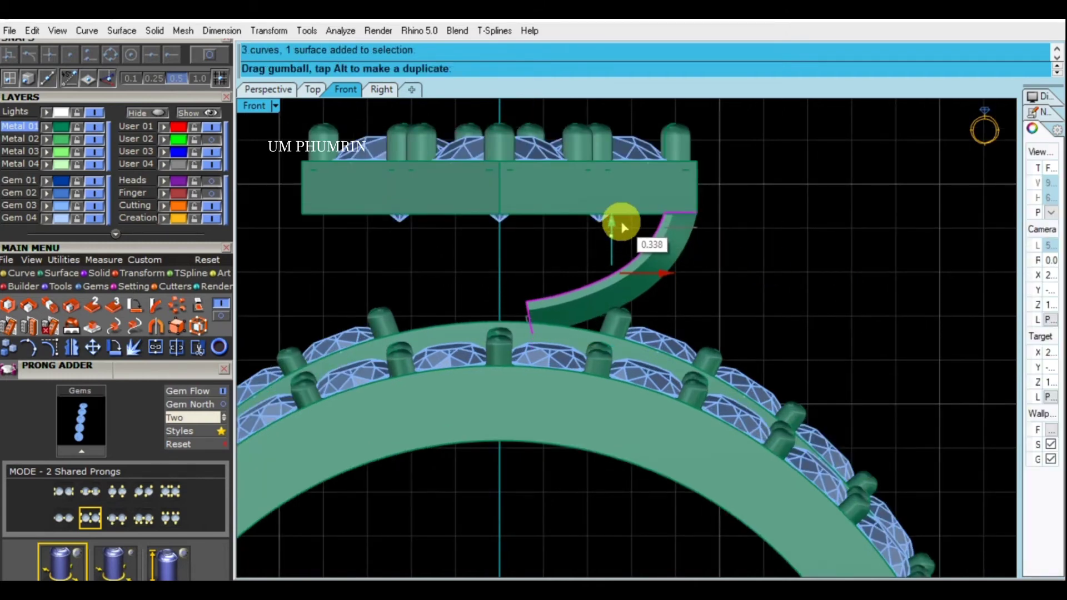
Ungroup and delete the right arm surface, keeping and ungrouping its curves
click(663, 267)
text(g)
key(Return)
key(Delete)
click(608, 258)
key(Return)
click(612, 256)
Sweep a new curved arm along the rail curve with the arm profile
text(Sw11)
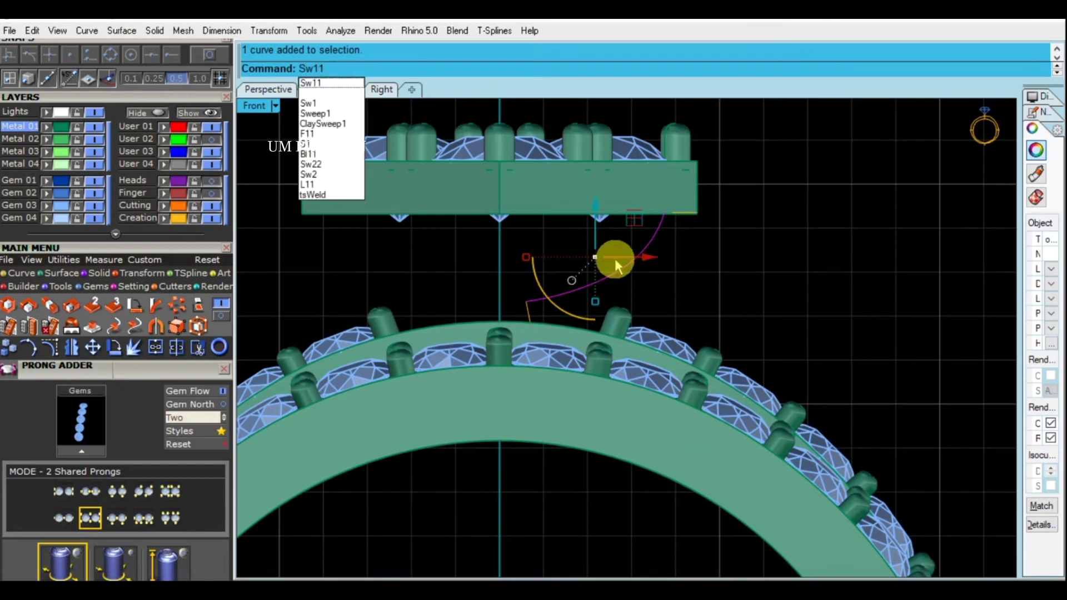
key(Return)
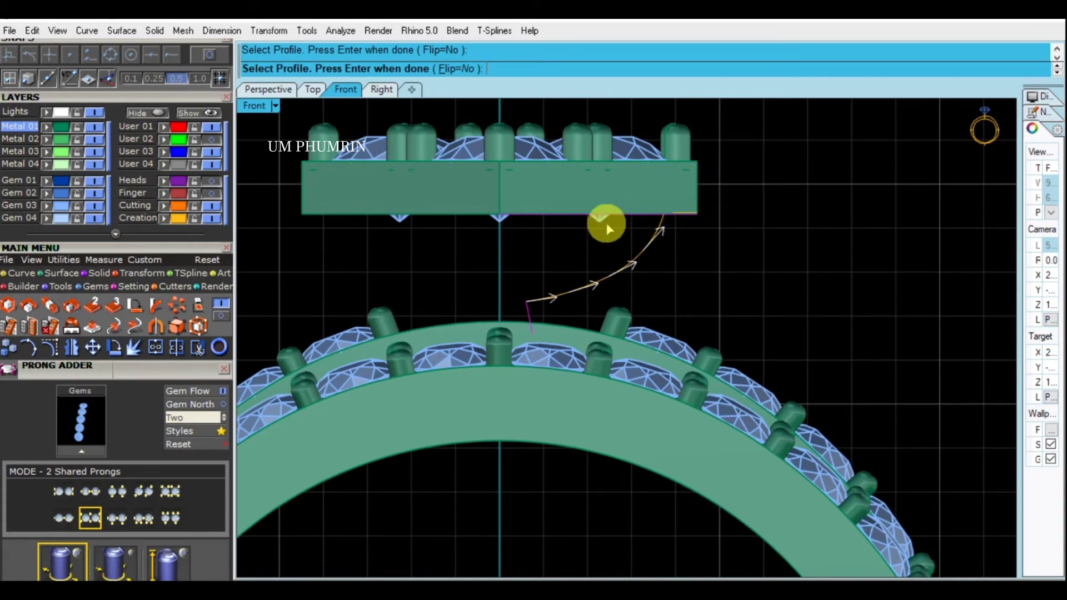
scroll(682, 218, up, 5)
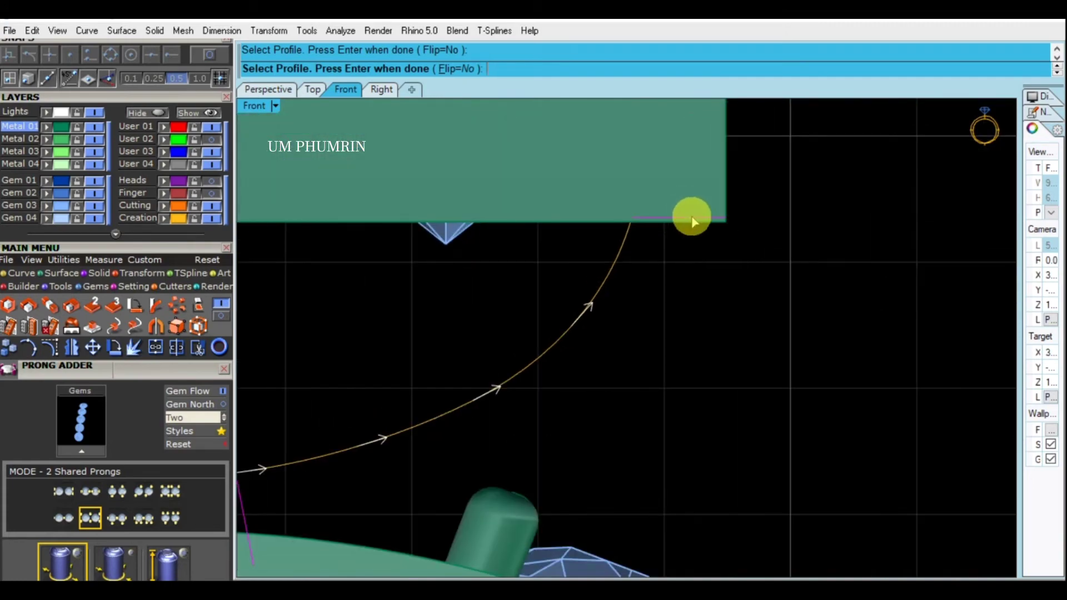
click(692, 219)
key(Return)
scroll(680, 222, down, 5)
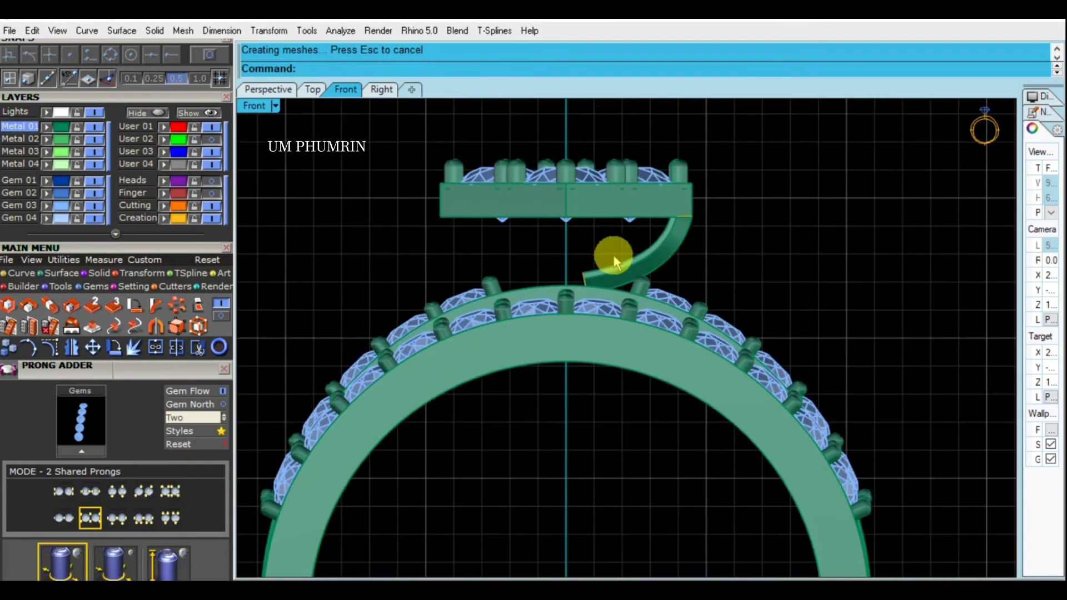
drag(755, 263, 642, 238)
click(745, 250)
click(666, 253)
Polar-array the swept arm around the origin into 4 copies over 360°
click(313, 89)
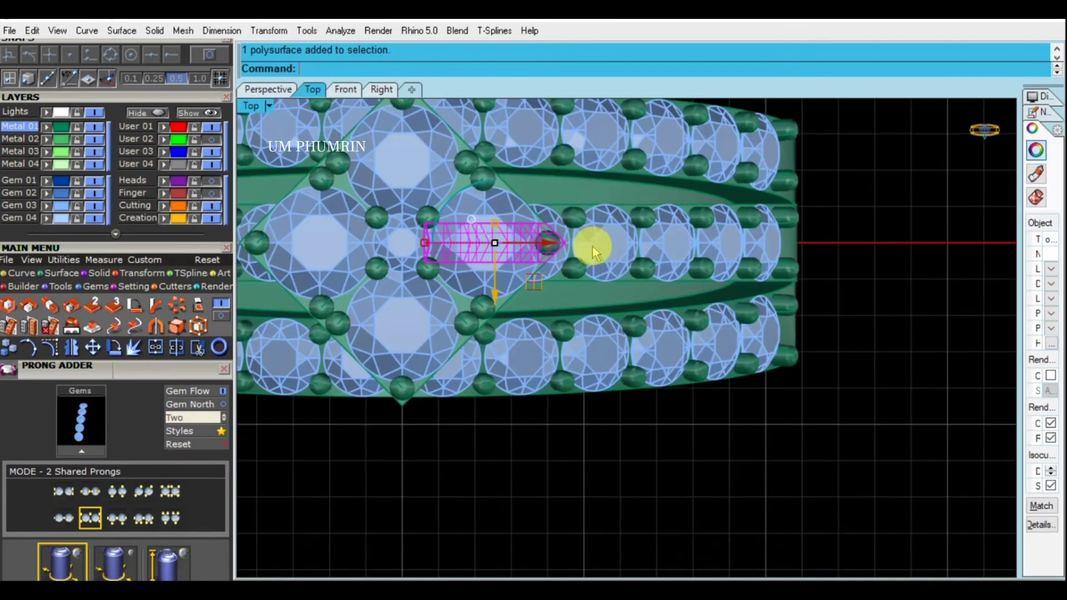
text(Arraypolar)
key(Return)
text(0)
key(Return)
key(Return)
key(Return)
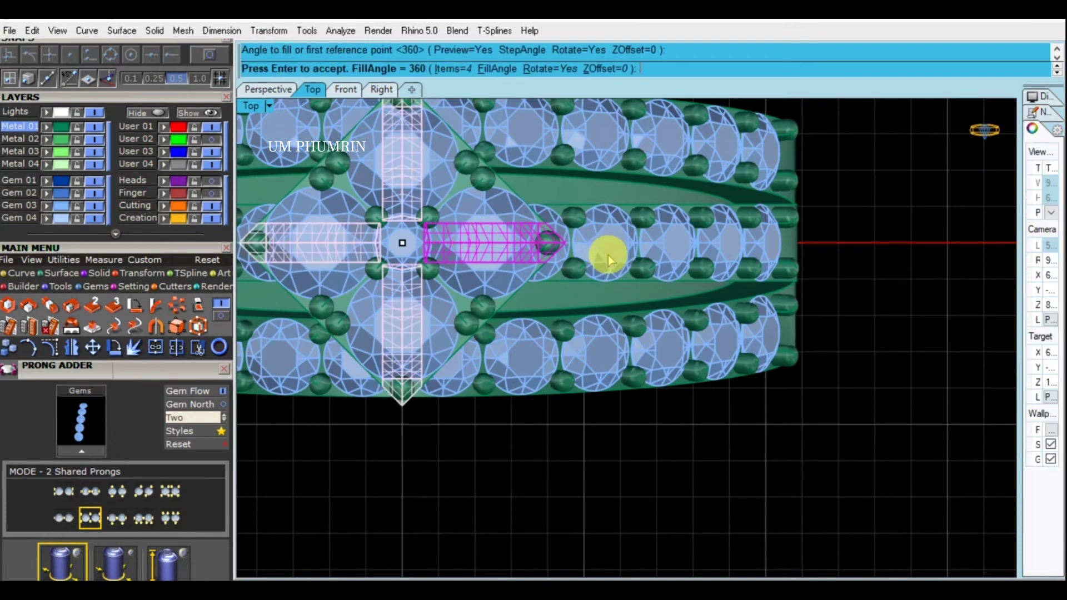
click(347, 90)
key(Return)
Show control points on the arm's inner arc curve and switch to X-Ray display
shift+click(564, 244)
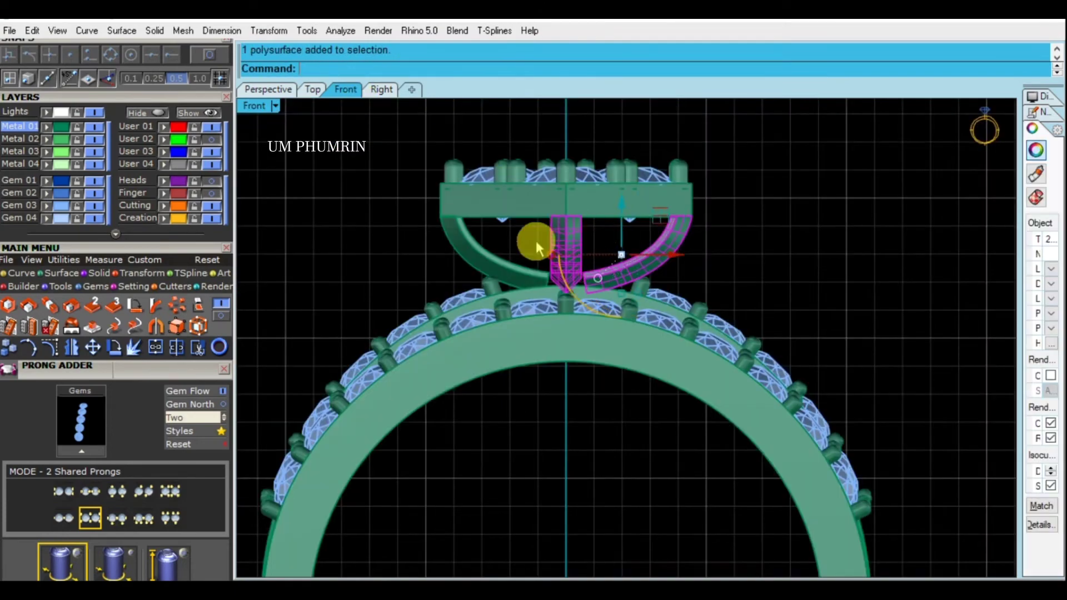
key(Escape)
scroll(633, 259, up, 3)
scroll(614, 243, up, 3)
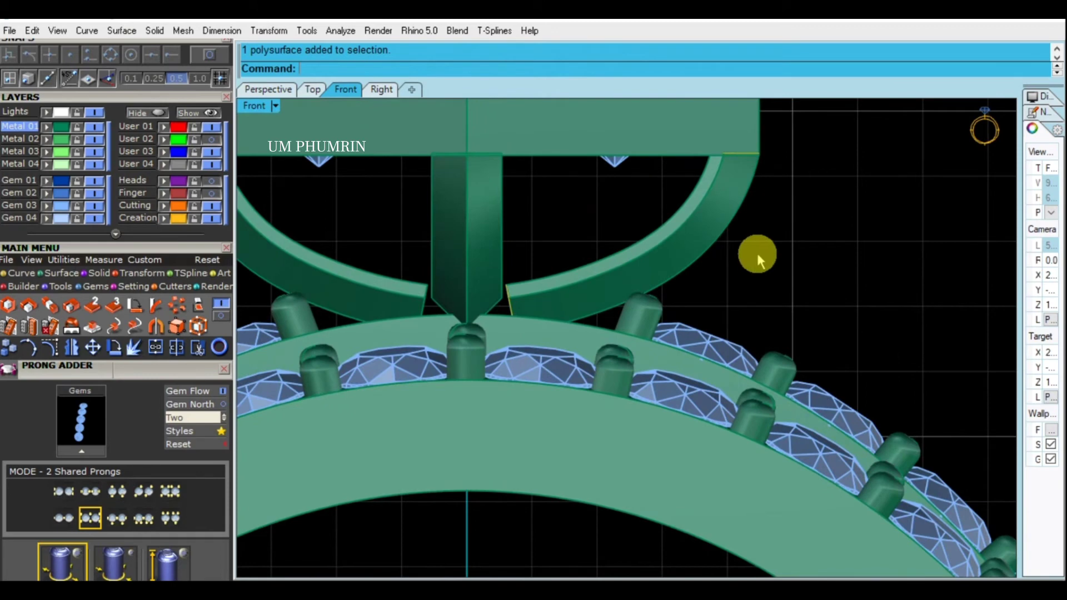
drag(772, 255, 662, 215)
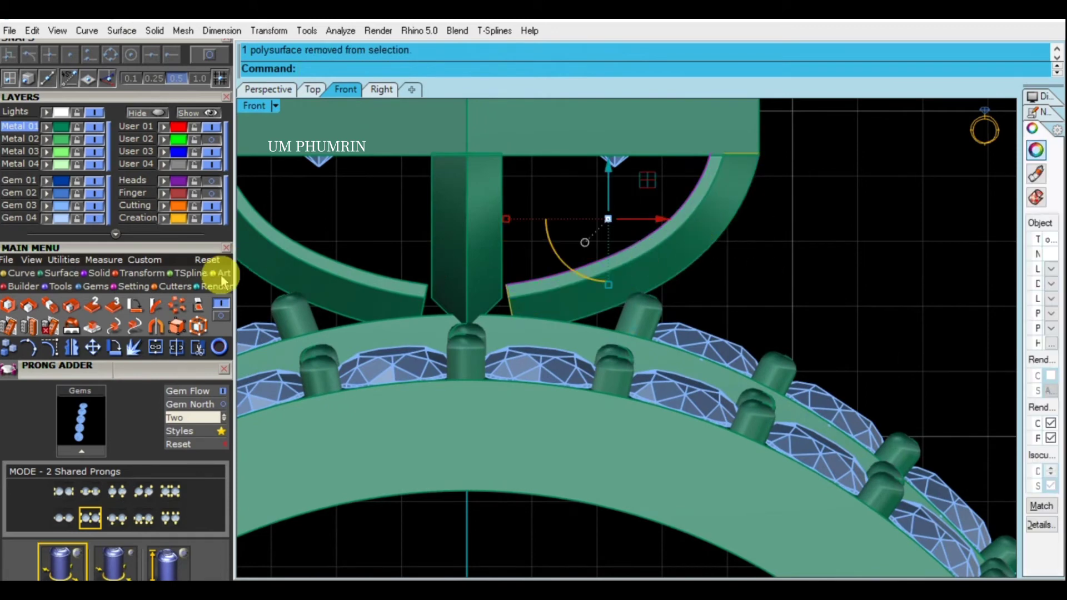
click(43, 355)
scroll(542, 250, down, 1)
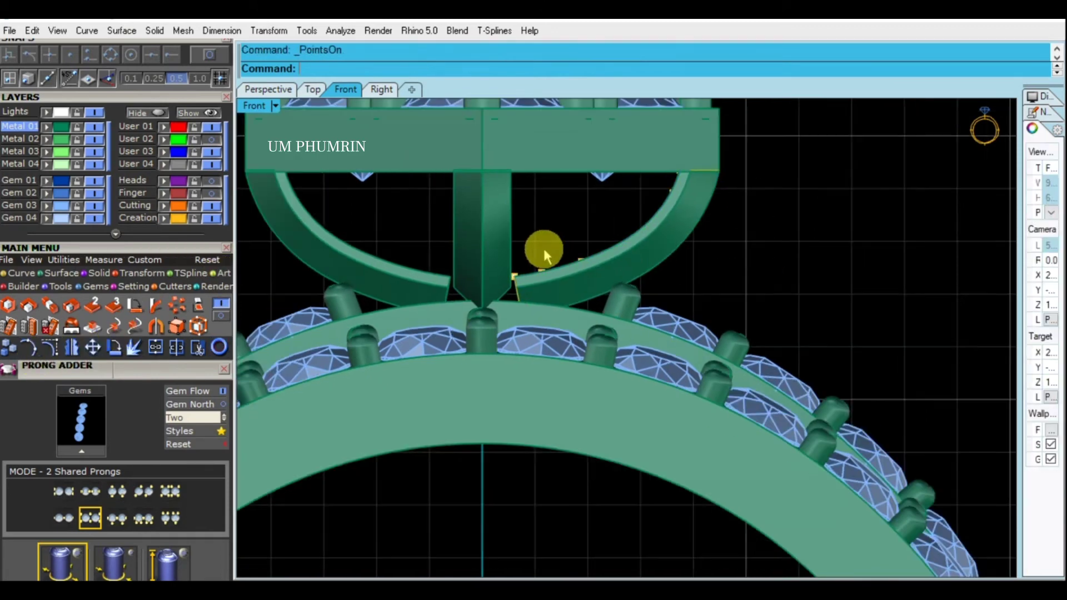
click(257, 105)
click(309, 124)
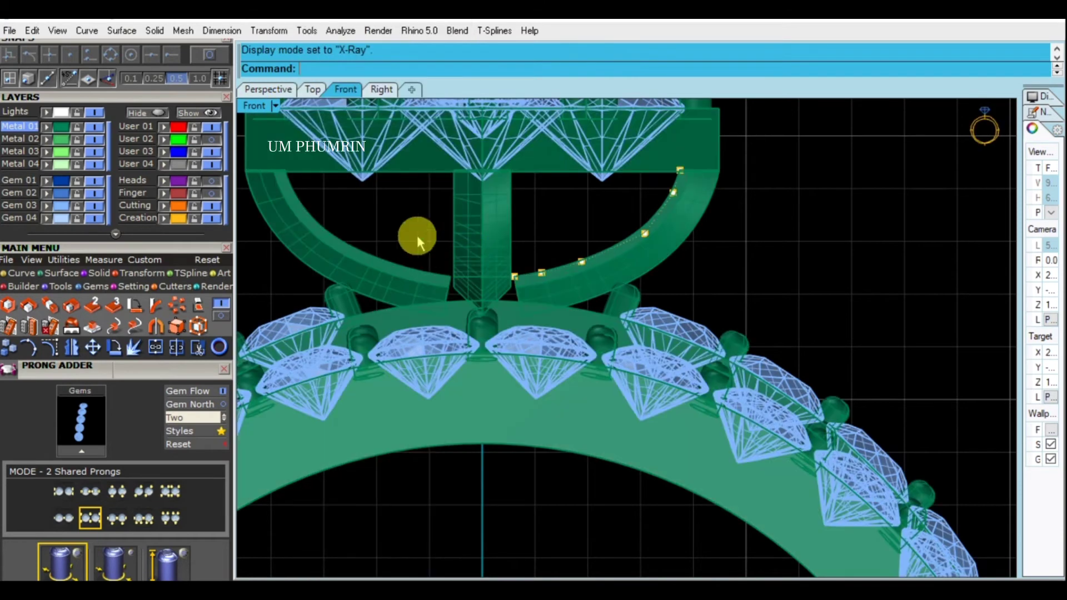
Move the control points at the arm's lower end upward to reshape it
drag(590, 332, 589, 328)
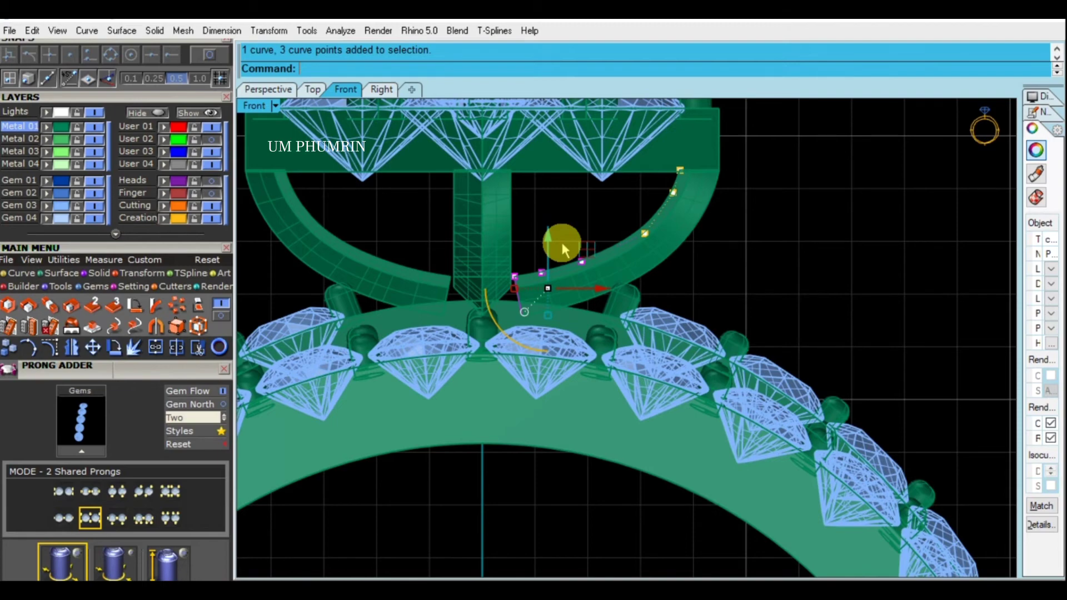
scroll(562, 248, up, 3)
scroll(566, 245, up, 2)
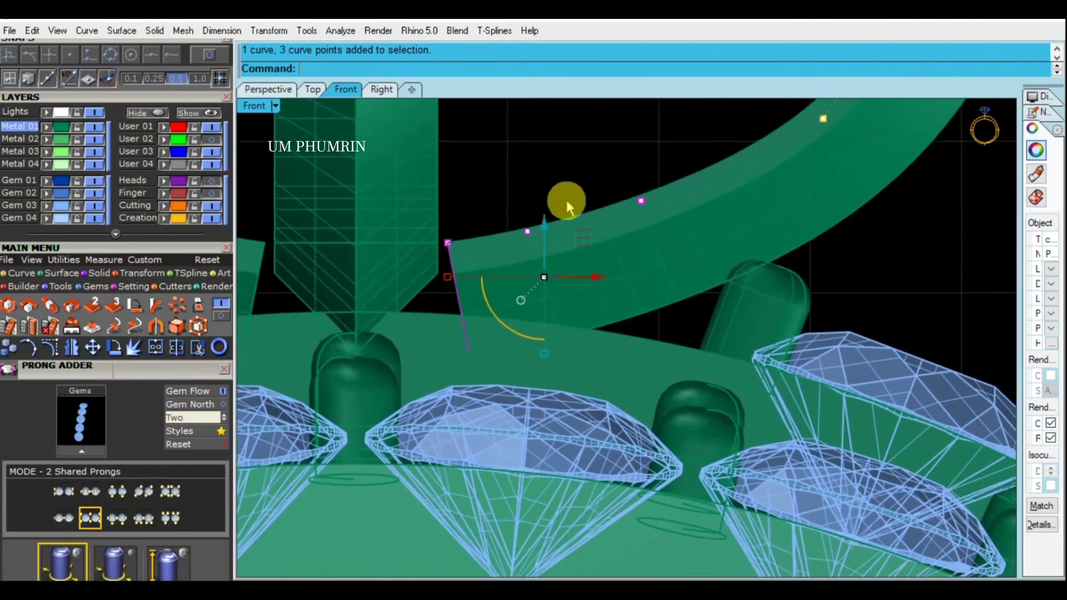
drag(555, 228, 553, 245)
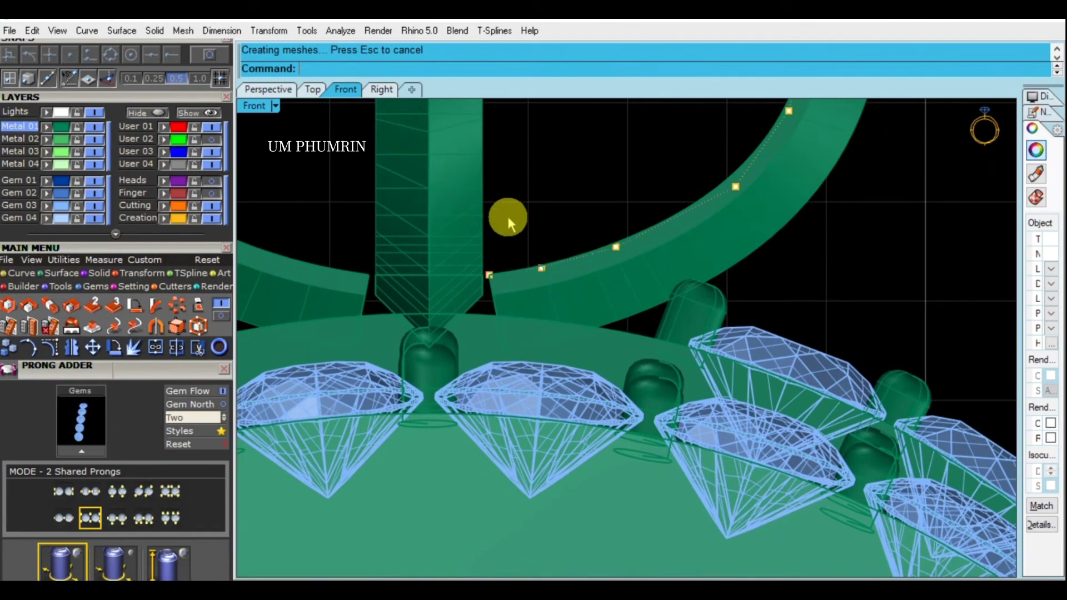
drag(321, 212, 581, 383)
drag(517, 276, 555, 222)
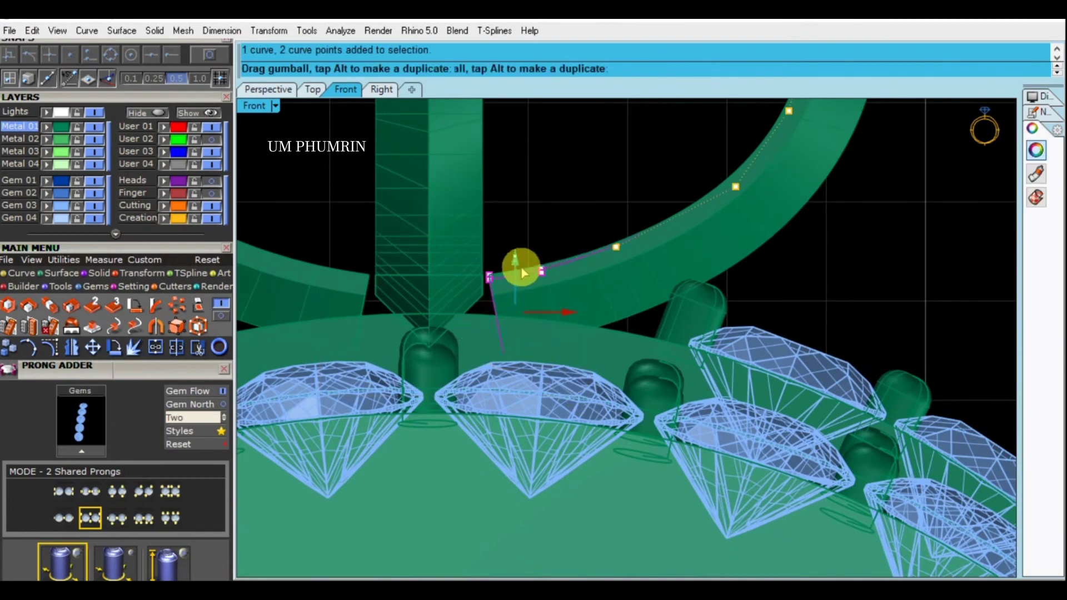
Reposition a single control point, then shift the arm's end points again
scroll(555, 222, down, 2)
click(595, 239)
scroll(608, 221, up, 2)
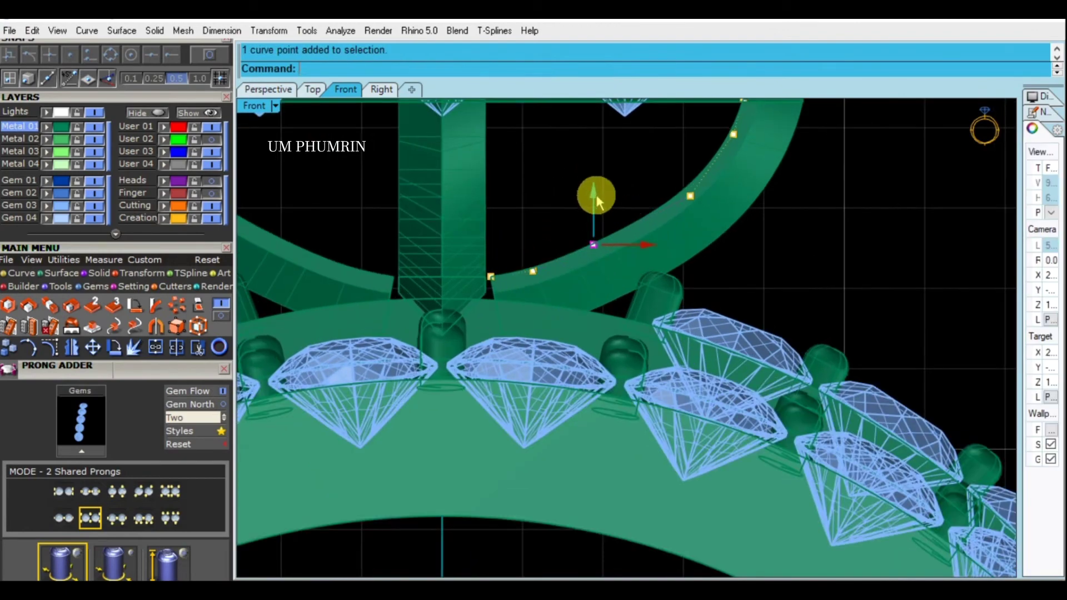
drag(591, 190, 627, 176)
drag(300, 220, 560, 381)
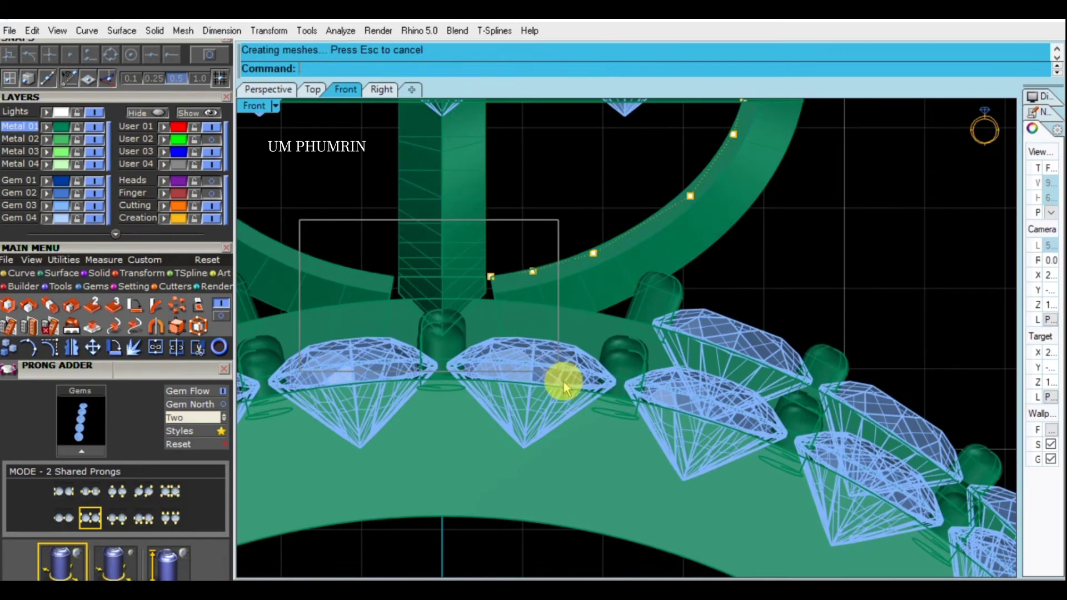
scroll(510, 268, up, 2)
drag(509, 269, 544, 214)
key(Escape)
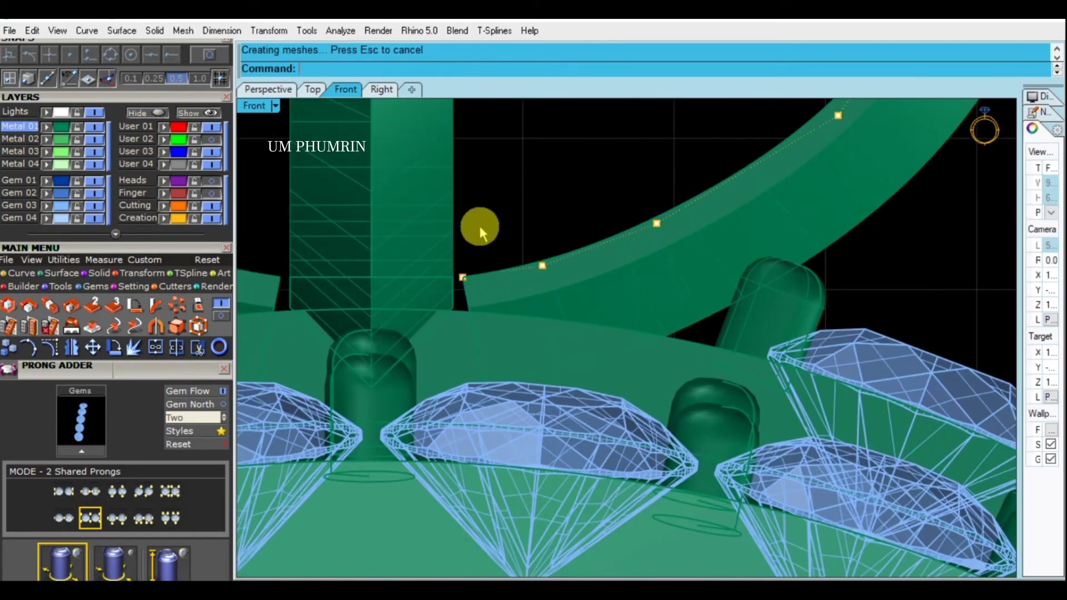
Lower the three control points near the band so the arm meets it
scroll(478, 226, down, 3)
scroll(497, 231, down, 2)
drag(387, 238, 571, 350)
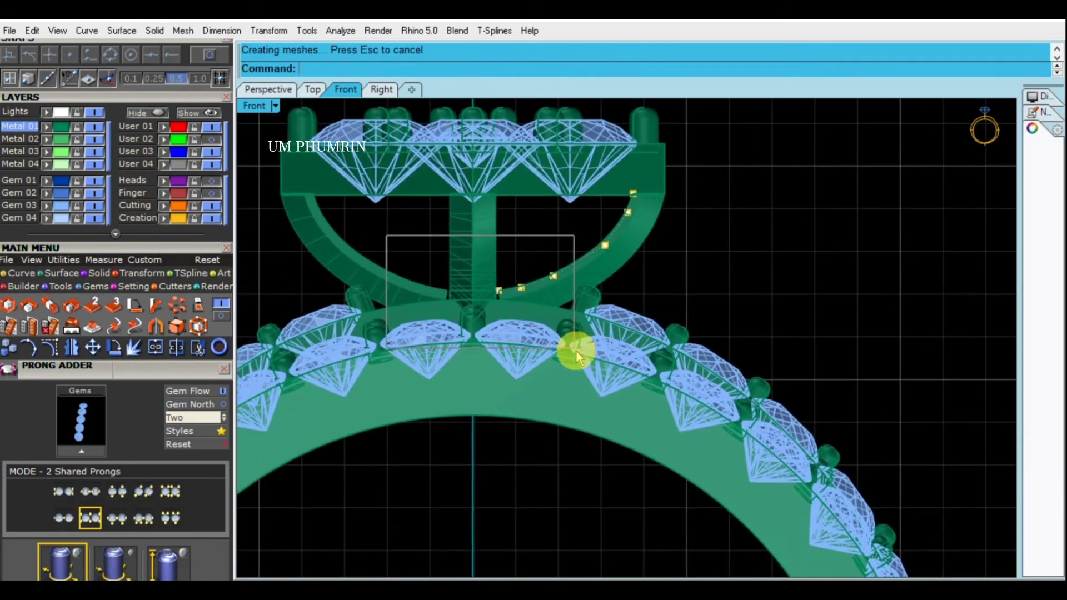
scroll(519, 281, up, 3)
scroll(534, 233, up, 1)
drag(477, 262, 484, 274)
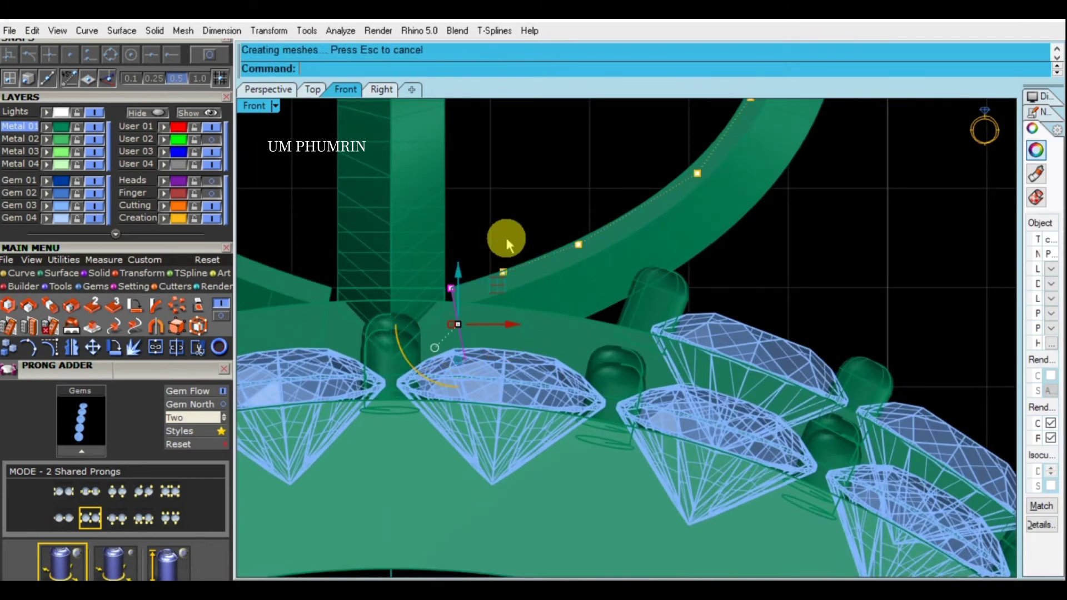
Shift the arm curve's control points in the Front view to begin reshaping the right arm
click(503, 272)
drag(505, 231, 614, 289)
scroll(502, 240, up, 2)
scroll(578, 228, down, 3)
scroll(591, 247, up, 2)
drag(612, 240, 534, 240)
scroll(534, 241, down, 3)
scroll(408, 244, down, 1)
drag(421, 226, 552, 329)
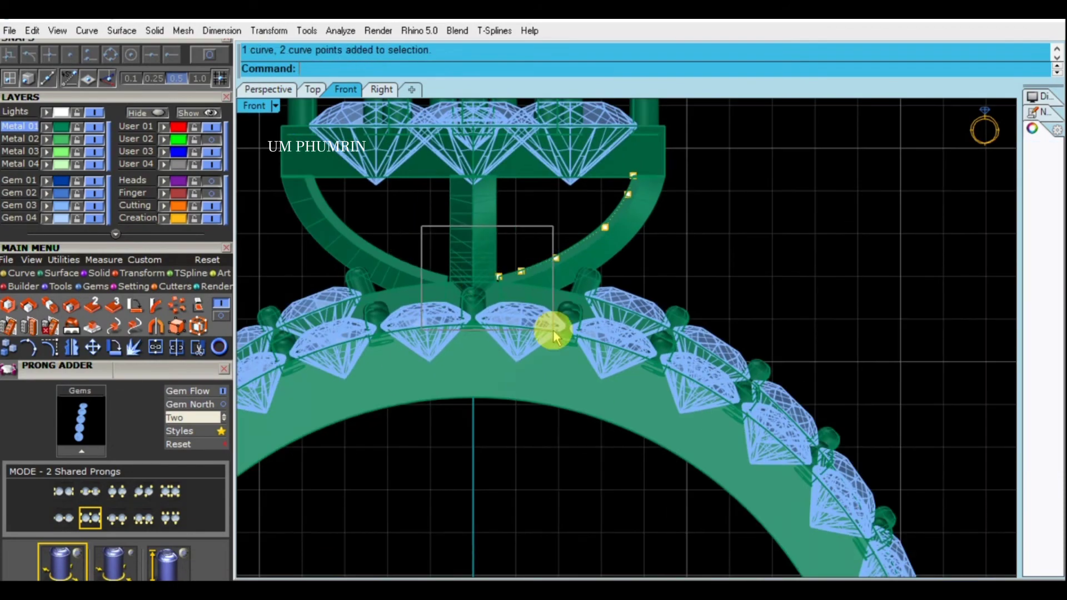
scroll(517, 258, up, 2)
scroll(502, 262, up, 2)
drag(502, 262, 511, 262)
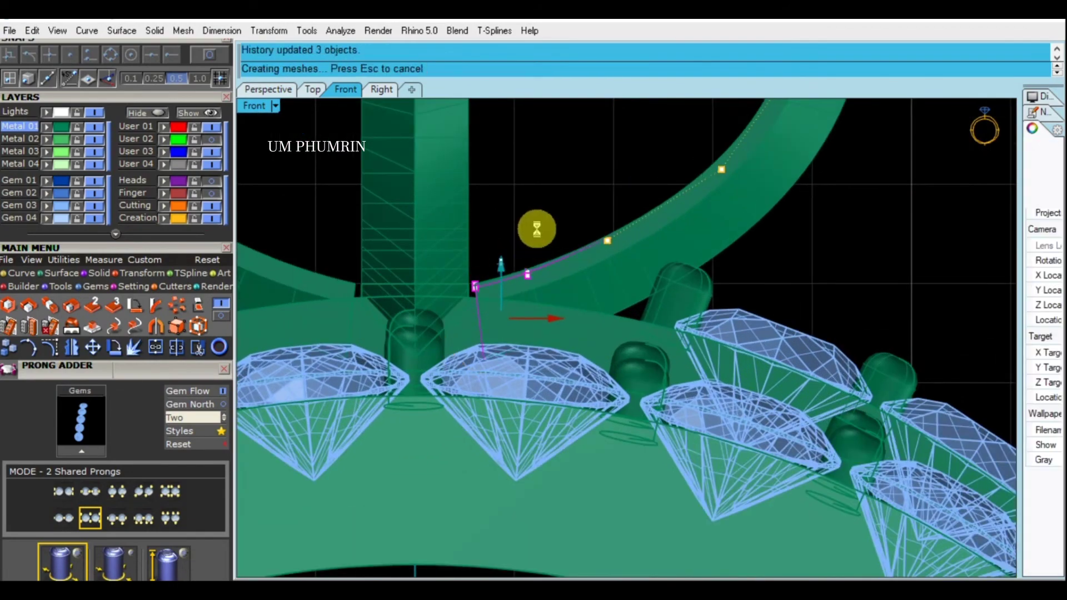
scroll(536, 232, down, 3)
scroll(535, 245, down, 2)
scroll(557, 280, up, 2)
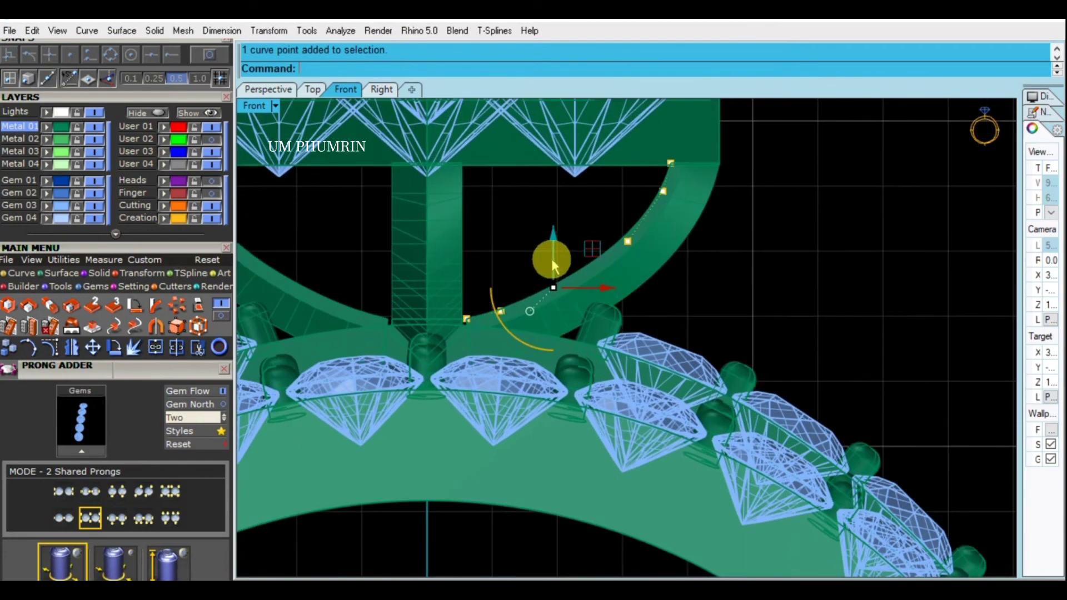
drag(551, 258, 502, 242)
scroll(567, 303, down, 2)
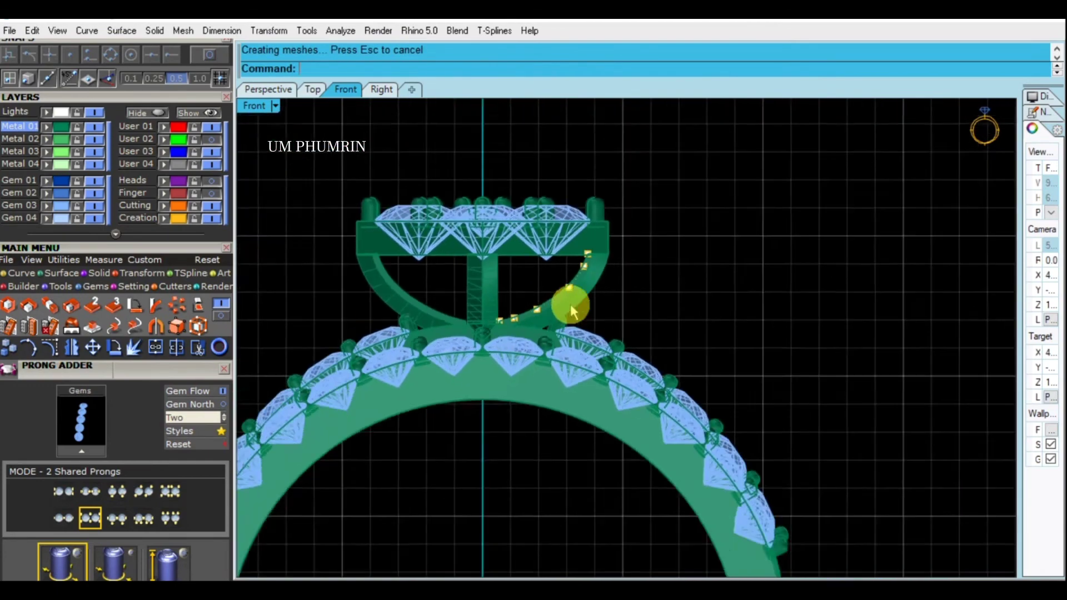
scroll(564, 315, down, 3)
scroll(553, 251, up, 3)
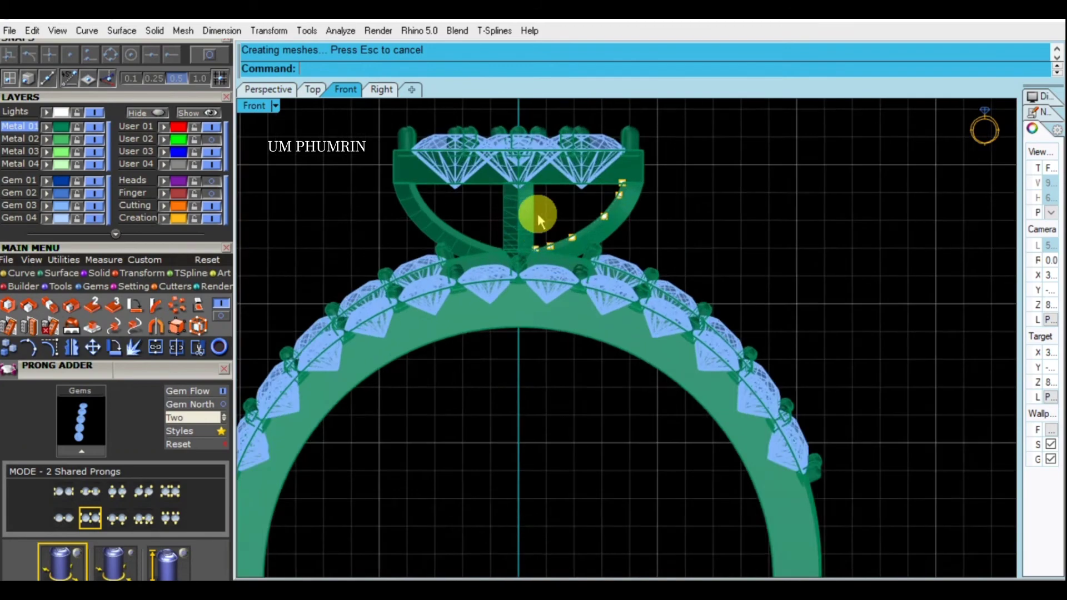
scroll(538, 213, up, 3)
scroll(548, 248, up, 1)
drag(380, 213, 631, 360)
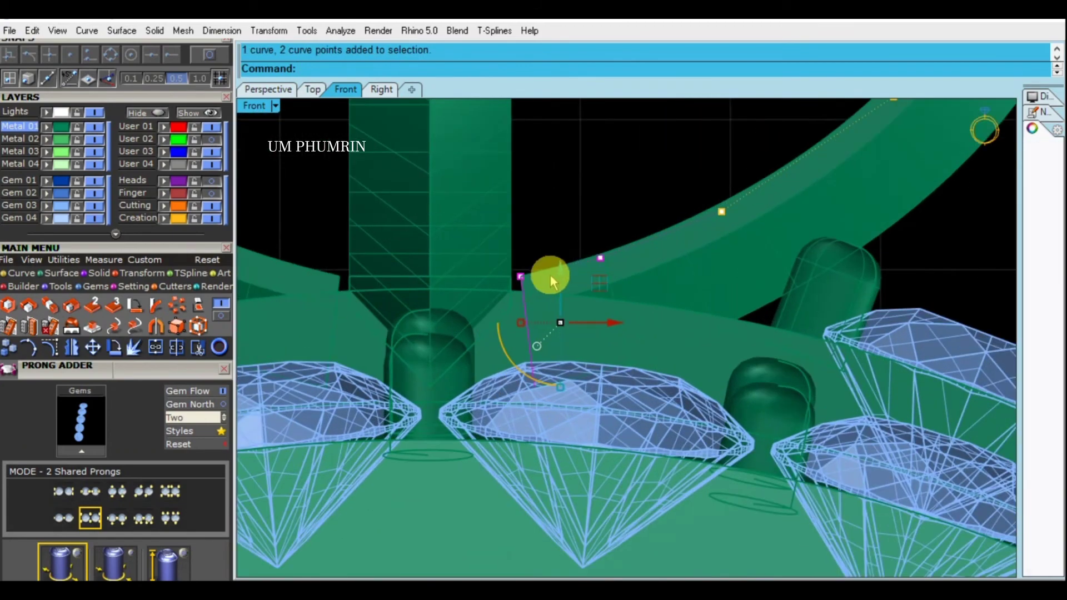
drag(550, 274, 566, 274)
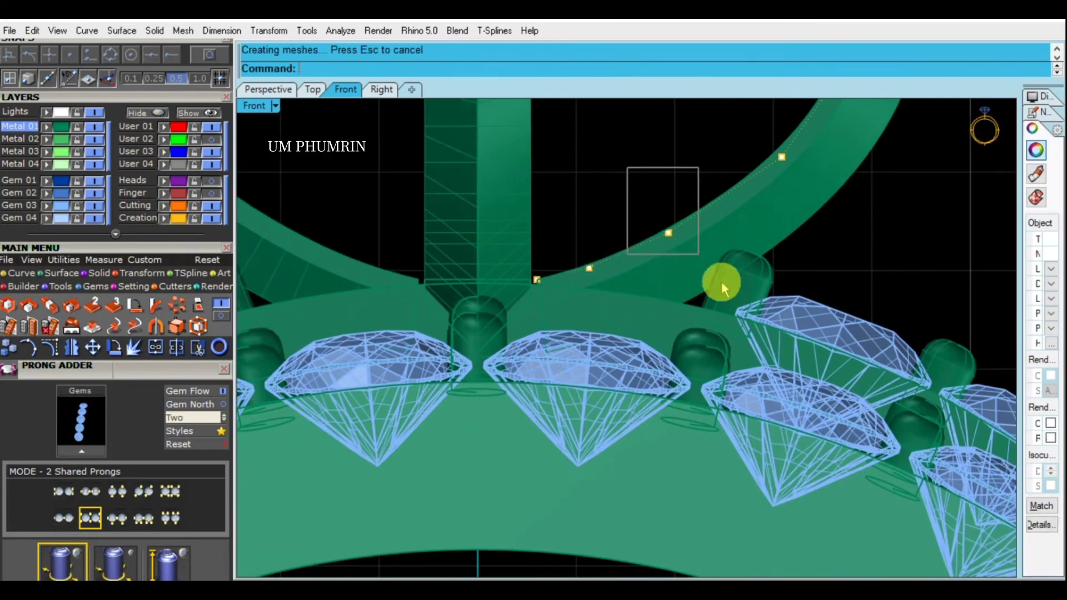
Refine individual arm control points to smooth the bend toward the band
click(668, 233)
mouse_move(675, 184)
mouse_down()
mouse_move(614, 185)
mouse_move(602, 216)
mouse_up()
scroll(628, 273, down, 1)
scroll(627, 274, up, 1)
click(588, 216)
scroll(341, 219, down, 1)
drag(238, 211, 576, 417)
scroll(556, 269, up, 1)
drag(556, 270, 562, 264)
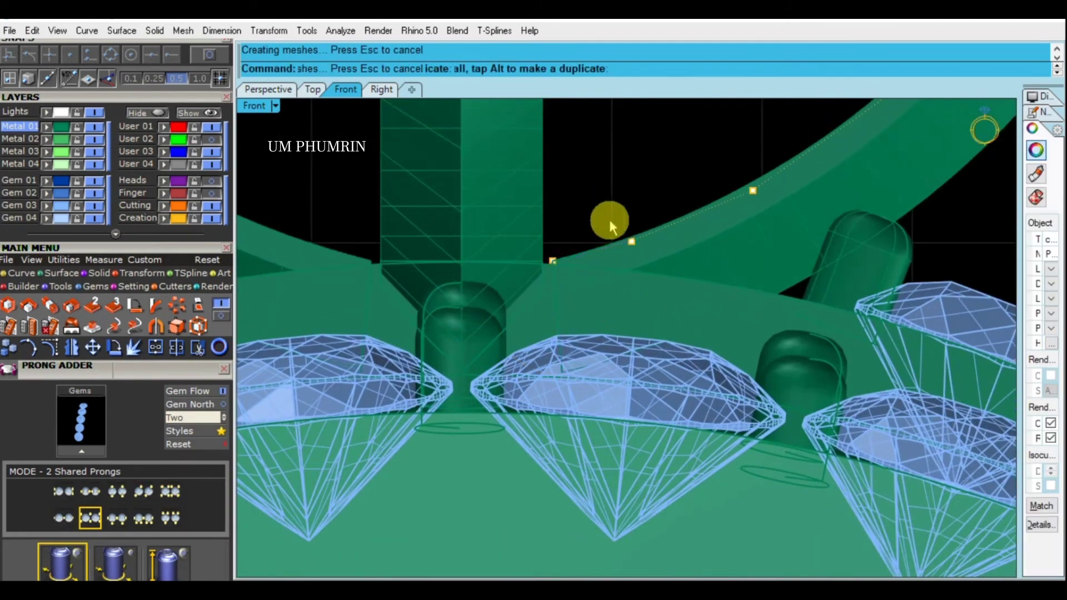
scroll(598, 213, down, 1)
scroll(611, 282, down, 1)
click(578, 300)
scroll(626, 306, up, 2)
drag(633, 309, 639, 315)
scroll(682, 319, down, 1)
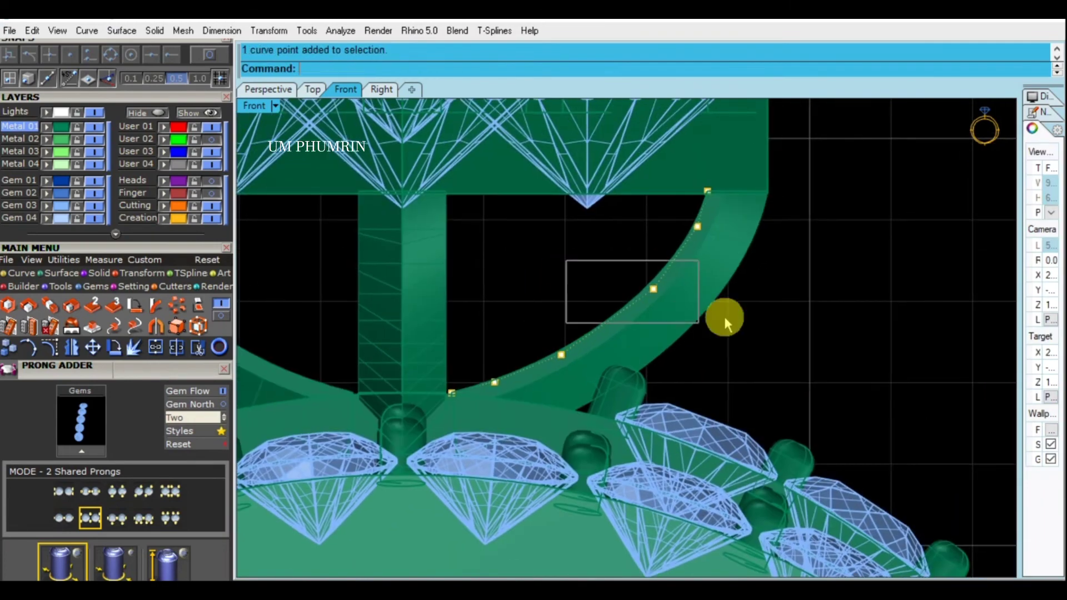
drag(692, 293, 700, 290)
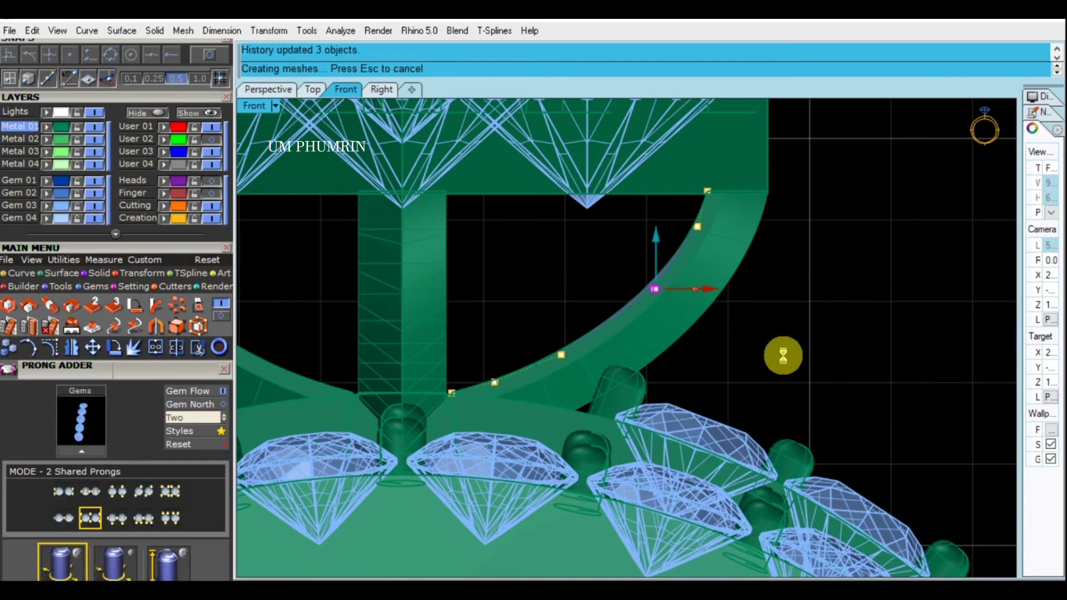
scroll(726, 340, down, 1)
scroll(734, 338, down, 1)
scroll(745, 328, down, 1)
scroll(693, 296, down, 1)
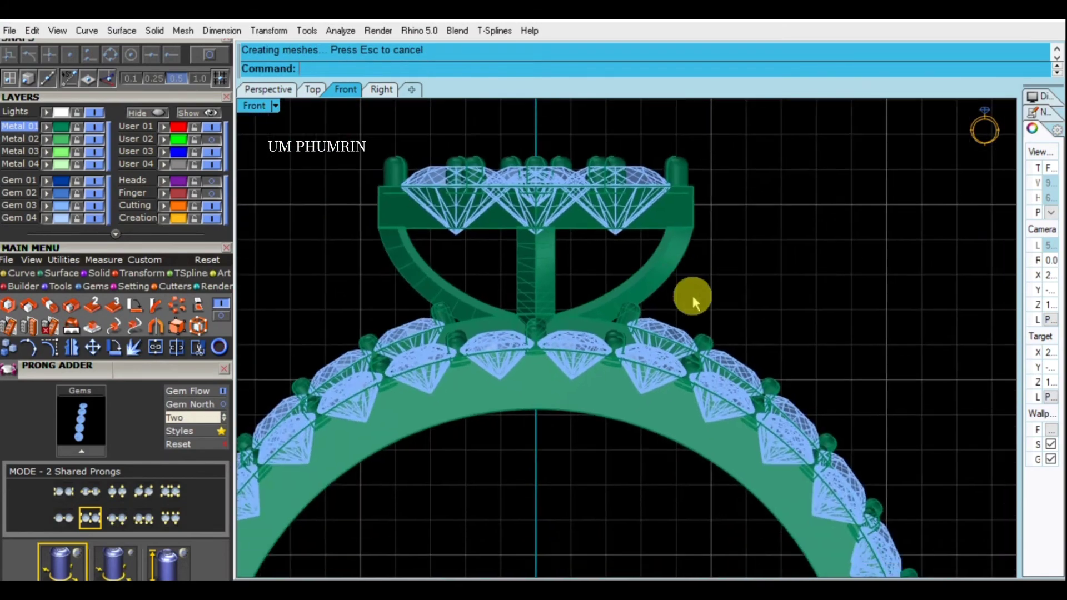
Isolate the arm's guide curve, show its control points with F10, and nudge them along the curve
shift+click(658, 259)
ctrl+click(647, 278)
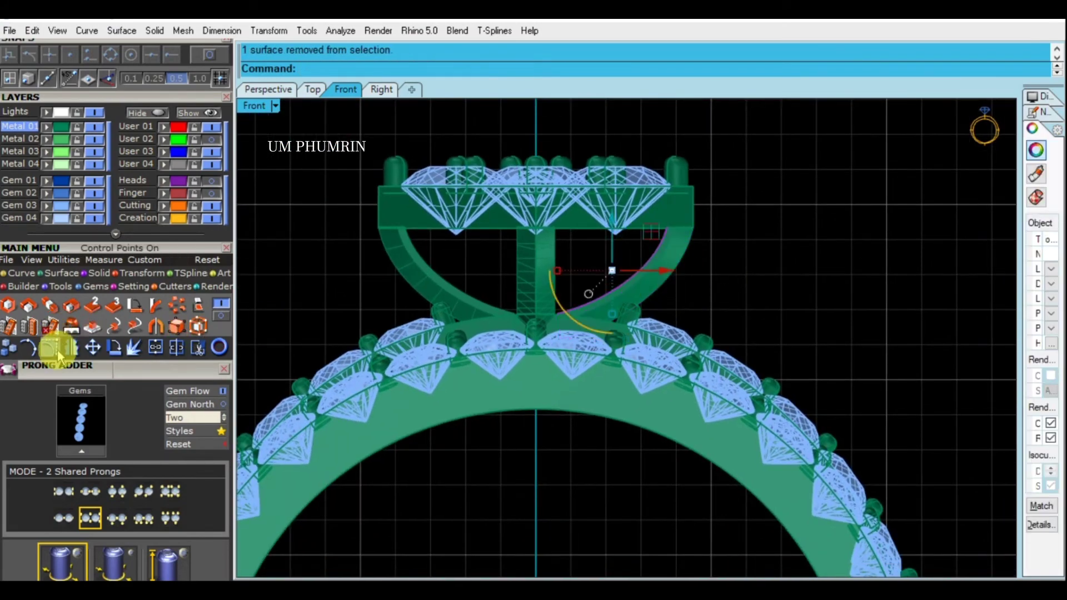
key(F10)
scroll(578, 309, up, 2)
drag(519, 244, 612, 349)
scroll(595, 298, up, 2)
drag(597, 295, 607, 297)
click(474, 333)
scroll(501, 333, up, 2)
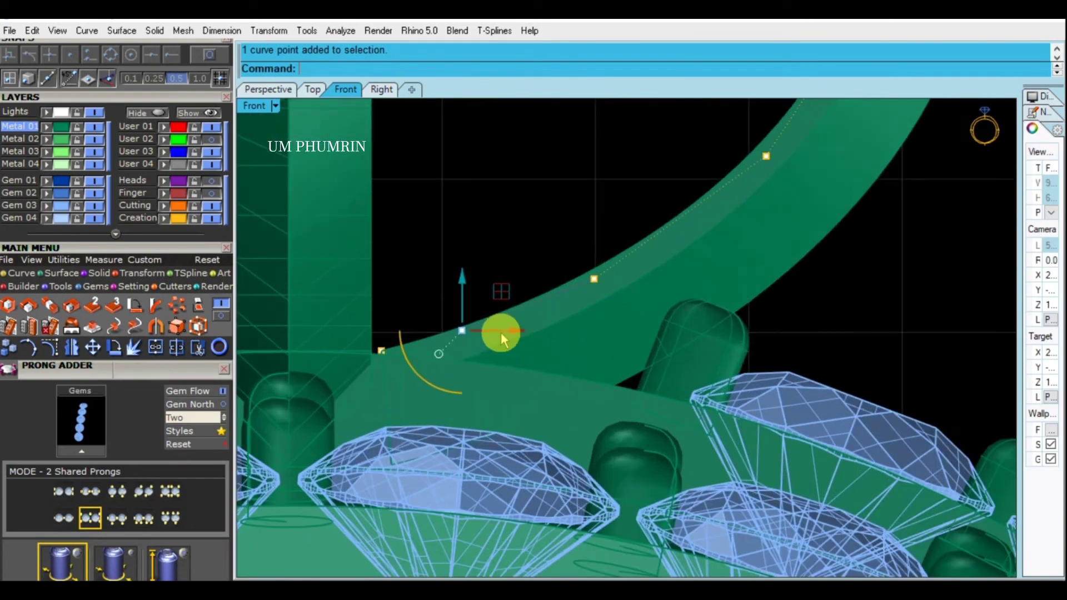
drag(509, 333, 509, 333)
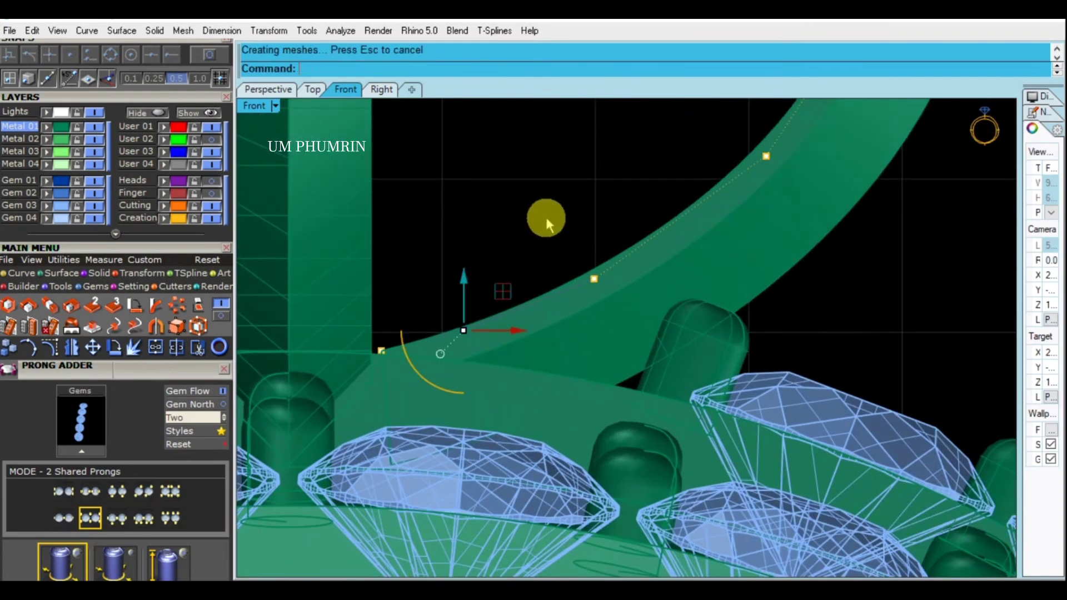
scroll(500, 322, down, 2)
scroll(500, 323, up, 2)
click(611, 287)
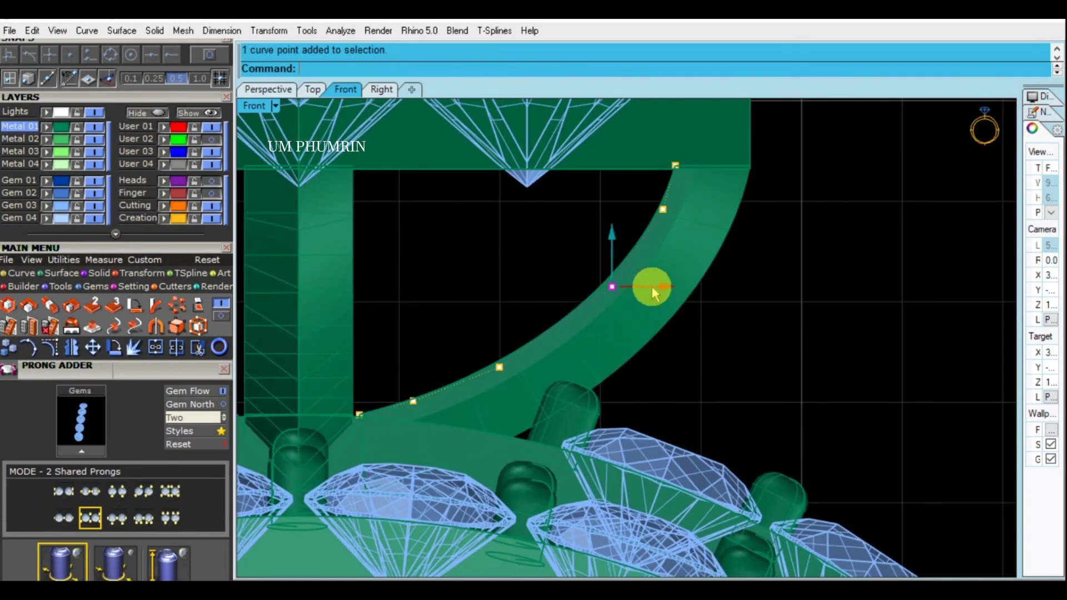
drag(651, 286, 655, 285)
click(743, 337)
Lower a point and move the control point near the arm's top slightly right
scroll(716, 325, up, 2)
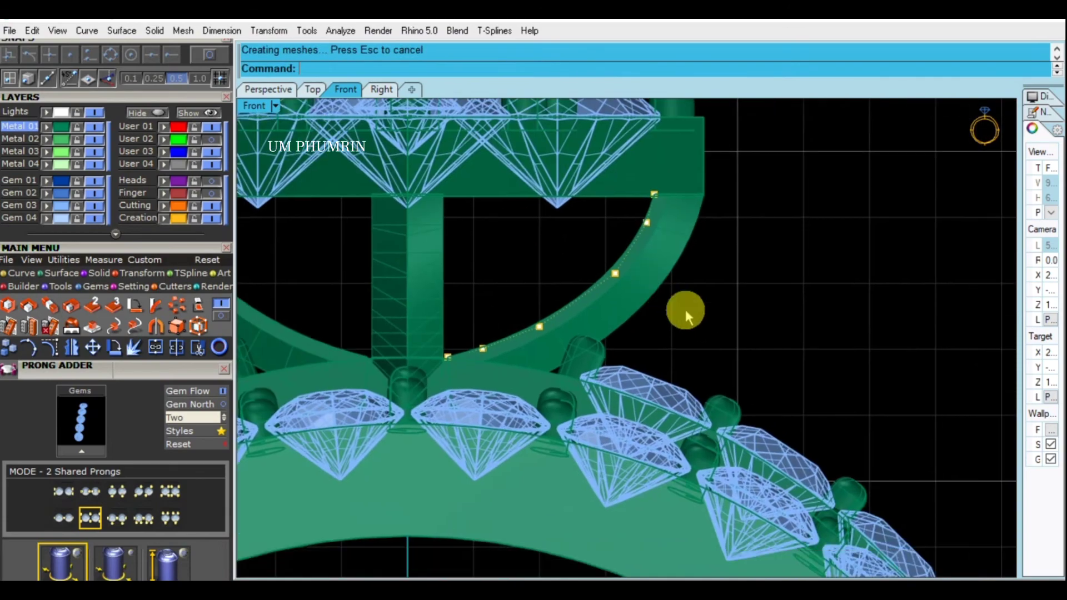
scroll(645, 261, down, 2)
scroll(675, 244, up, 1)
drag(635, 182, 690, 261)
scroll(723, 294, down, 3)
scroll(766, 333, down, 2)
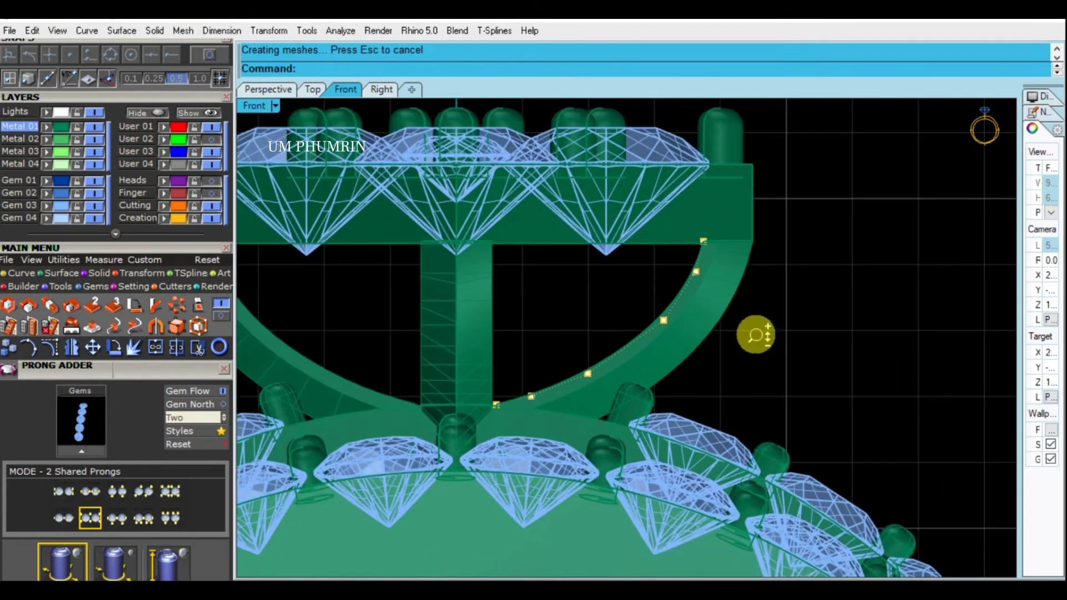
scroll(739, 317, down, 2)
scroll(719, 290, up, 2)
click(693, 280)
scroll(738, 282, up, 2)
drag(738, 282, 741, 284)
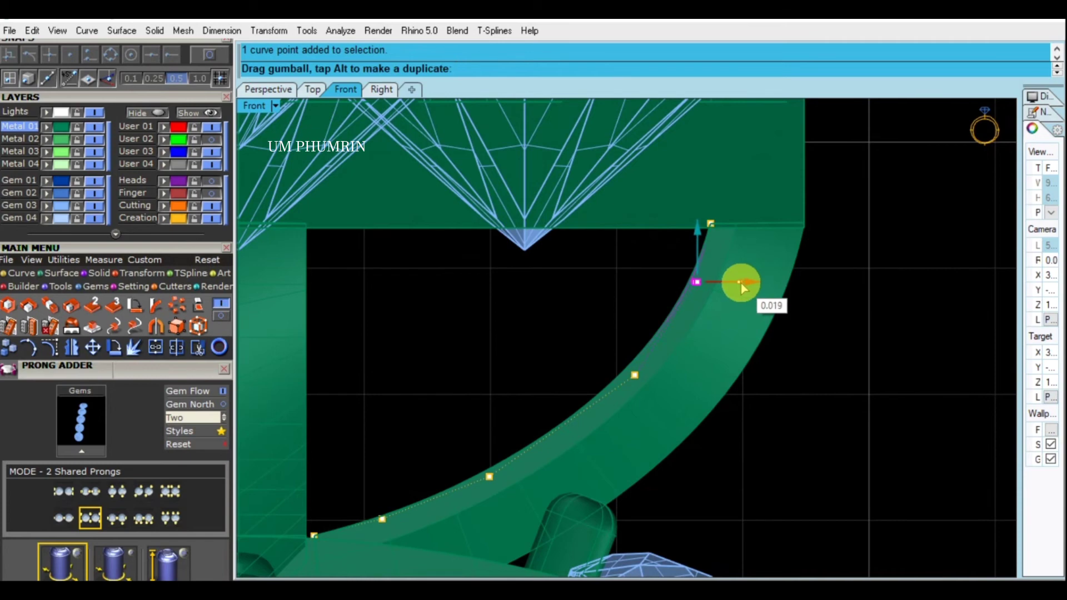
drag(741, 282, 741, 283)
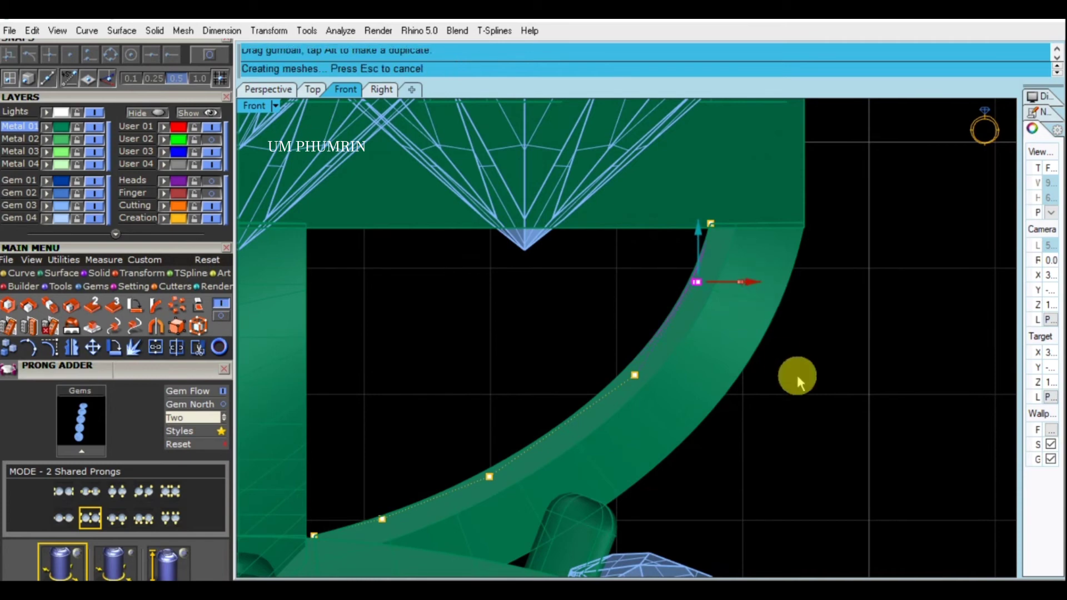
scroll(701, 374, down, 2)
Undo the bad point move, then shift the upper control point slightly right again
key(ctrl+z)
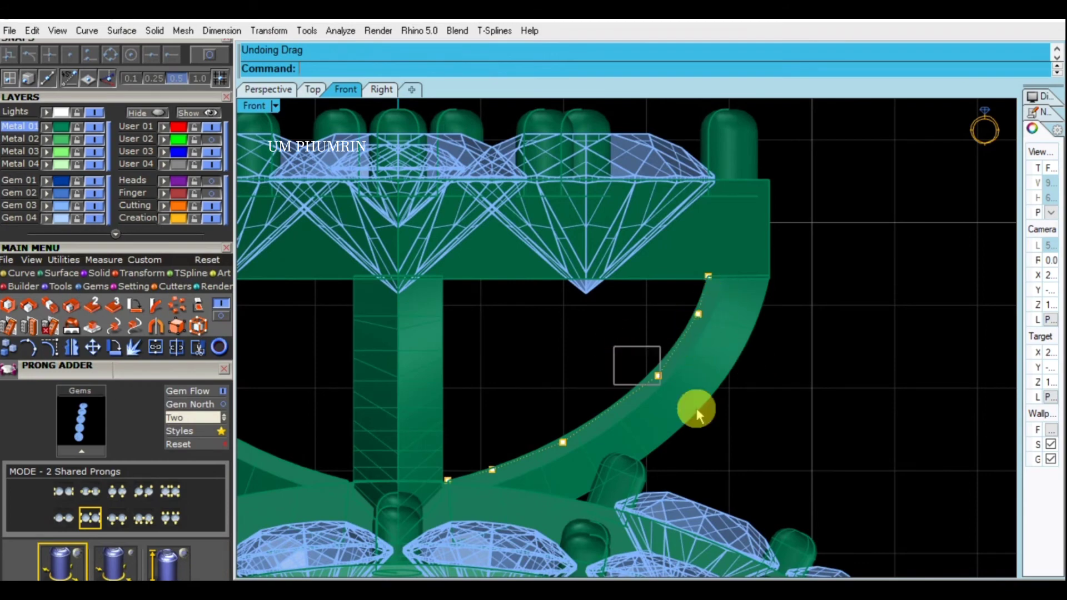
click(658, 376)
scroll(671, 367, up, 3)
drag(709, 372, 707, 371)
scroll(726, 310, down, 2)
mouse_move(489, 310)
mouse_down()
mouse_move(584, 393)
mouse_move(568, 389)
mouse_up()
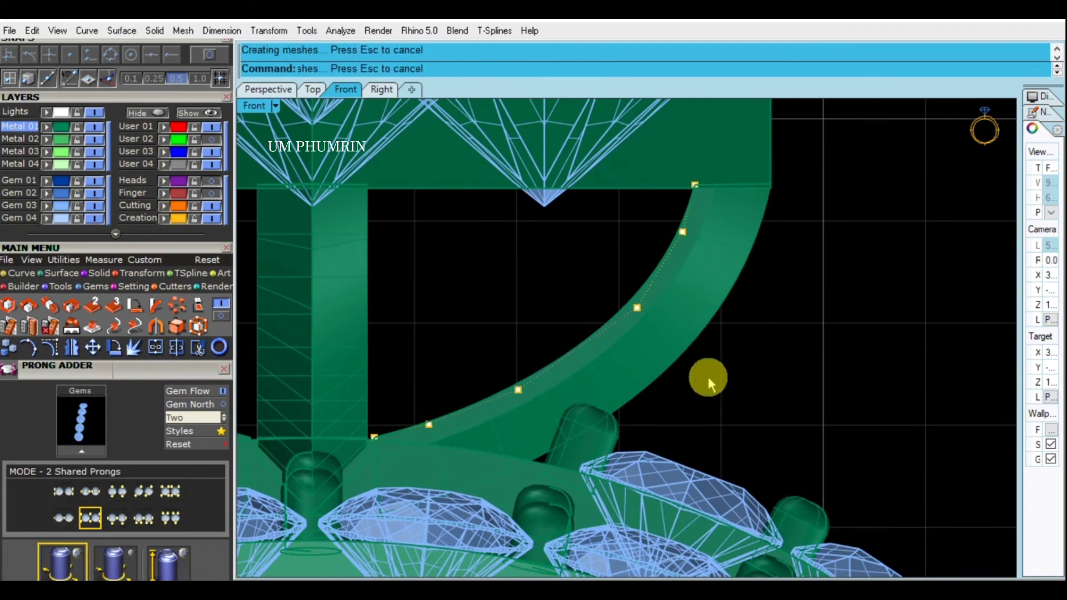
scroll(722, 381, down, 4)
scroll(343, 278, down, 3)
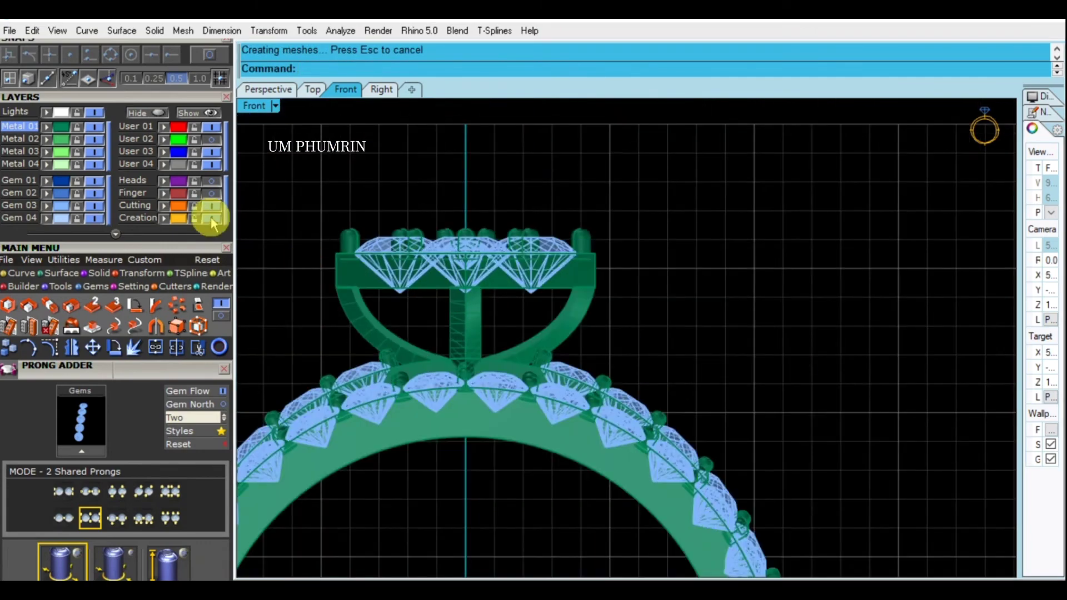
Deselect the ring head, make Perspective the working view, and orbit round to the ring's side
drag(610, 307, 344, 259)
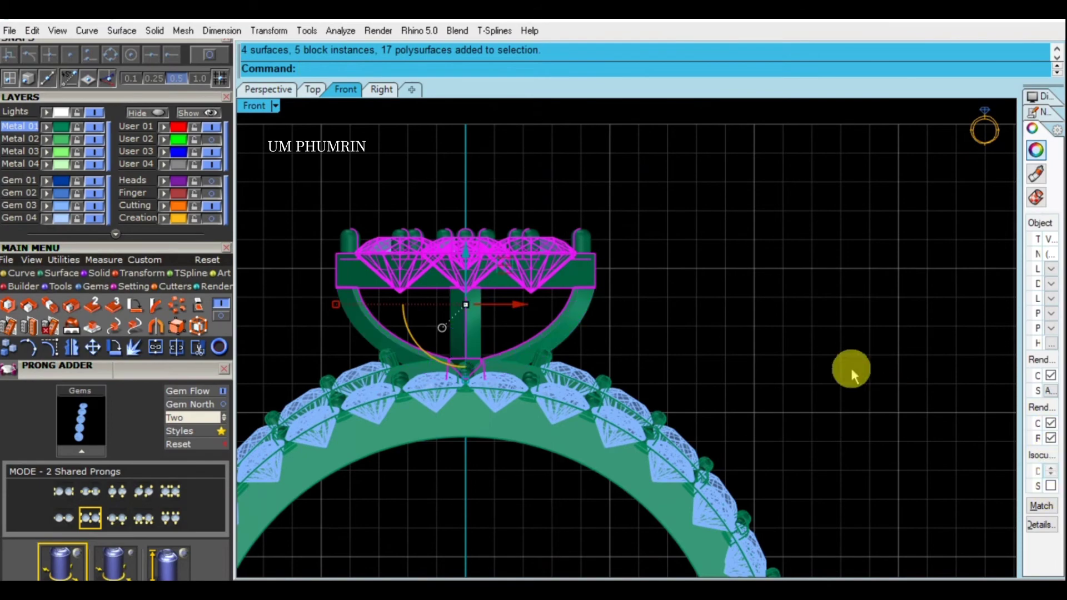
key(Escape)
scroll(710, 352, down, 3)
scroll(710, 245, down, 3)
click(268, 89)
mouse_move(704, 236)
right_down()
mouse_move(602, 218)
mouse_move(465, 295)
mouse_move(638, 305)
right_up()
scroll(689, 253, up, 3)
scroll(689, 252, down, 3)
mouse_move(755, 250)
right_down()
mouse_move(719, 250)
mouse_move(698, 269)
mouse_move(564, 272)
mouse_move(648, 250)
mouse_move(643, 376)
mouse_move(540, 236)
mouse_move(819, 231)
mouse_move(838, 250)
mouse_move(731, 289)
mouse_move(726, 428)
mouse_move(755, 489)
mouse_move(764, 393)
mouse_move(731, 305)
mouse_move(778, 328)
mouse_move(797, 309)
mouse_move(674, 315)
mouse_move(627, 300)
mouse_move(809, 281)
mouse_move(773, 333)
mouse_move(689, 315)
right_up()
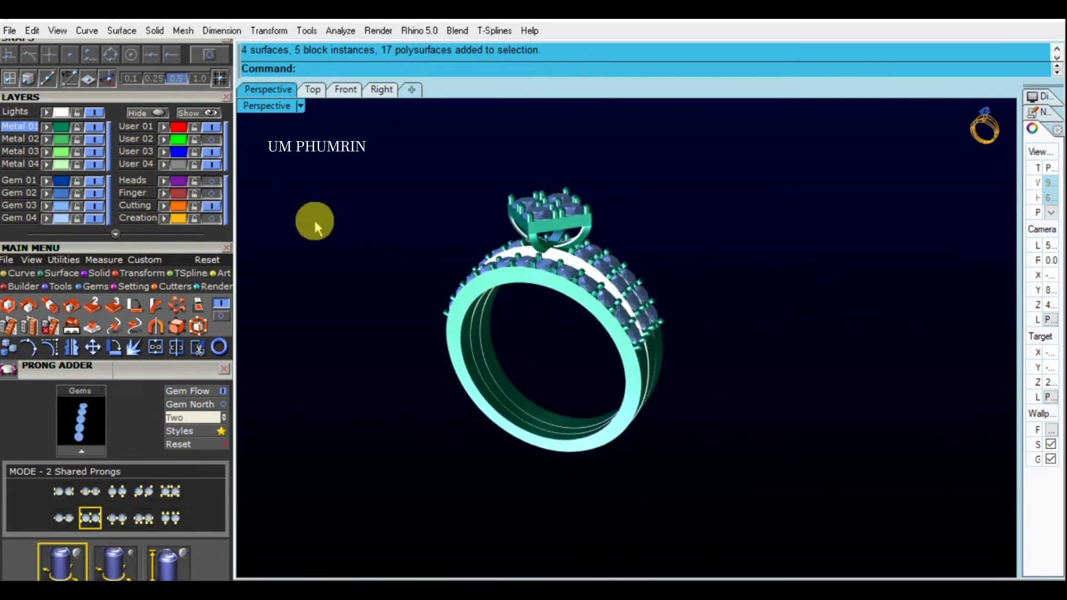
Check the ring from side and front, then finish extruding the curve inside the band into a cylinder
mouse_move(429, 201)
right_down()
mouse_move(501, 286)
mouse_move(519, 290)
right_up()
click(519, 290)
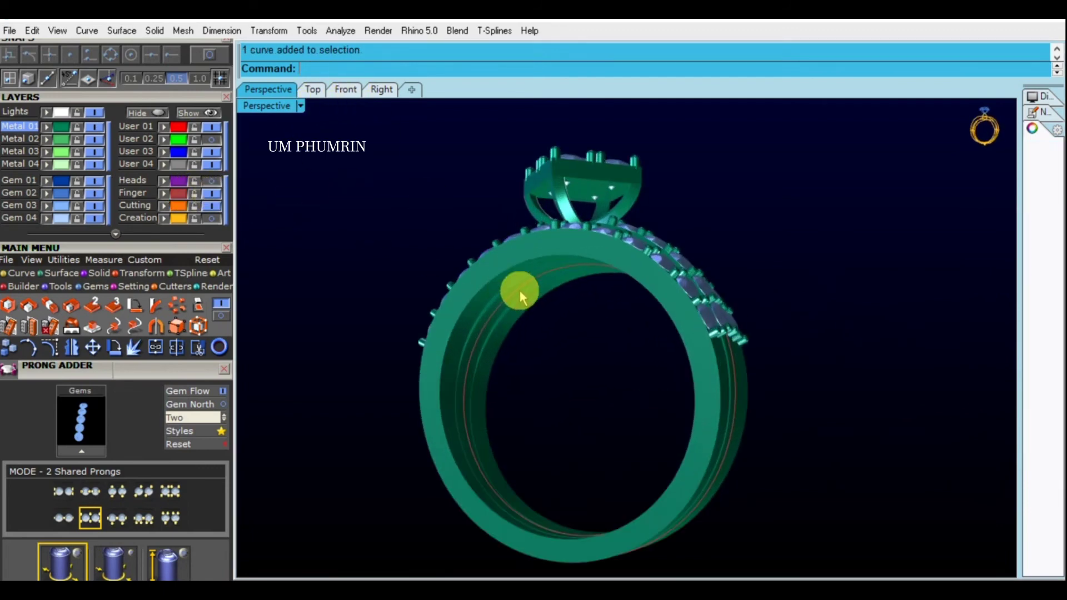
click(344, 95)
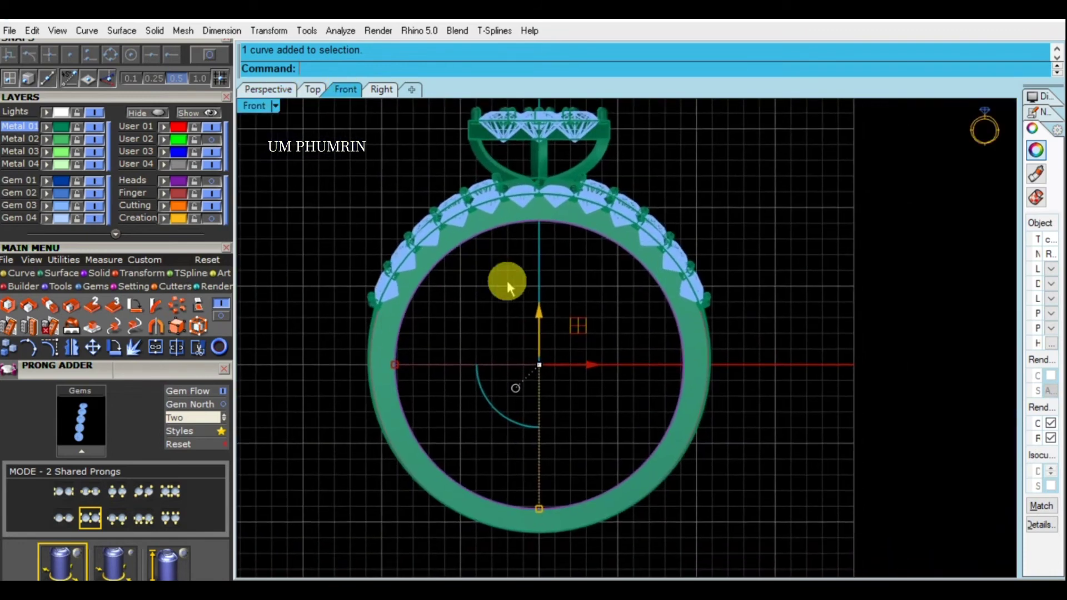
click(269, 89)
mouse_move(555, 228)
right_down()
mouse_move(571, 333)
mouse_move(528, 345)
right_up()
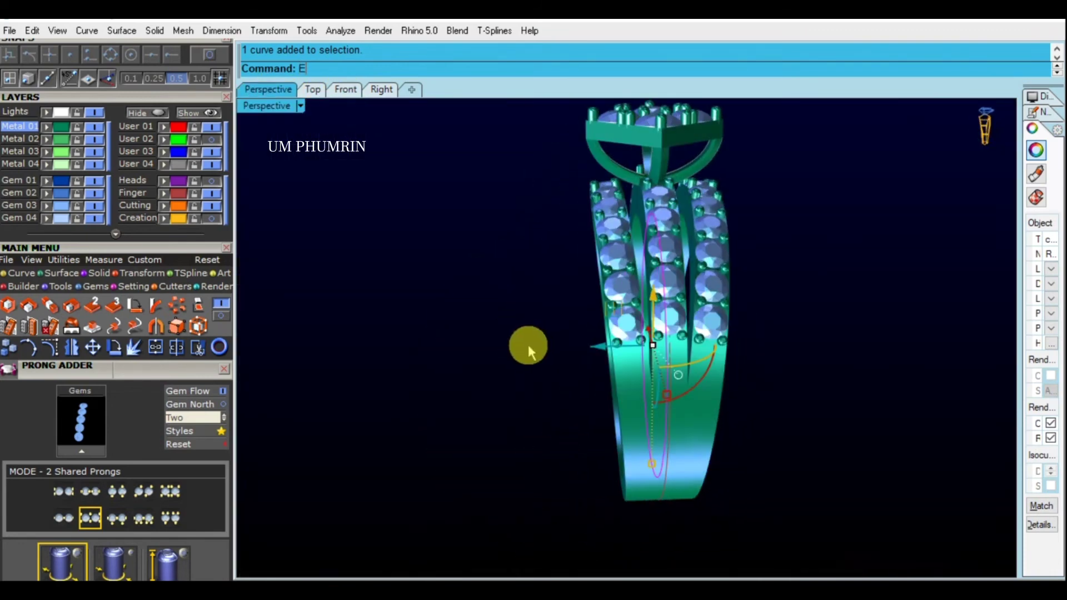
click(526, 345)
Set the perspective view to Shaded display and orbit to see the band's inside and gem rows
click(271, 106)
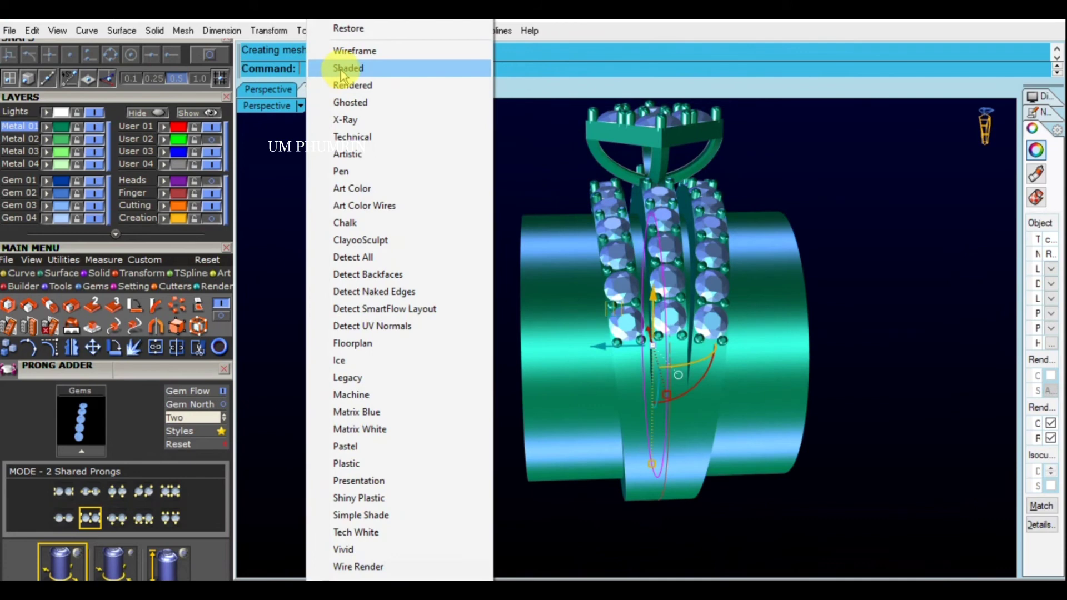
click(350, 71)
mouse_move(379, 243)
right_down()
mouse_move(587, 236)
mouse_move(579, 278)
right_up()
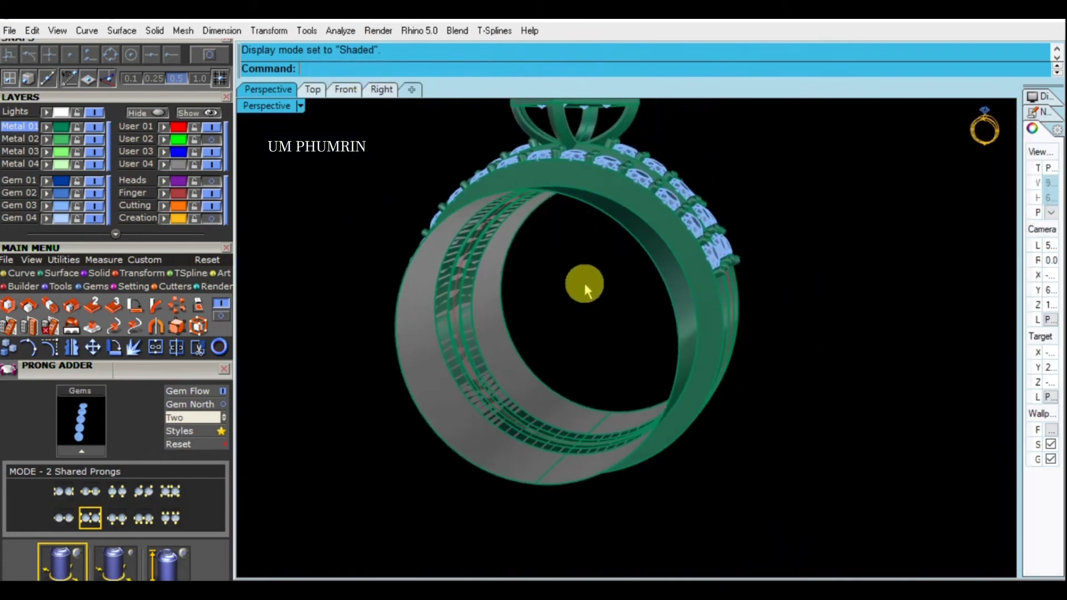
right_drag(649, 283, 675, 278)
mouse_move(641, 187)
right_down()
mouse_move(632, 163)
mouse_move(525, 225)
right_up()
Close in on the gem rows, select one band surface, then select the gems and prongs
click(631, 164)
click(255, 244)
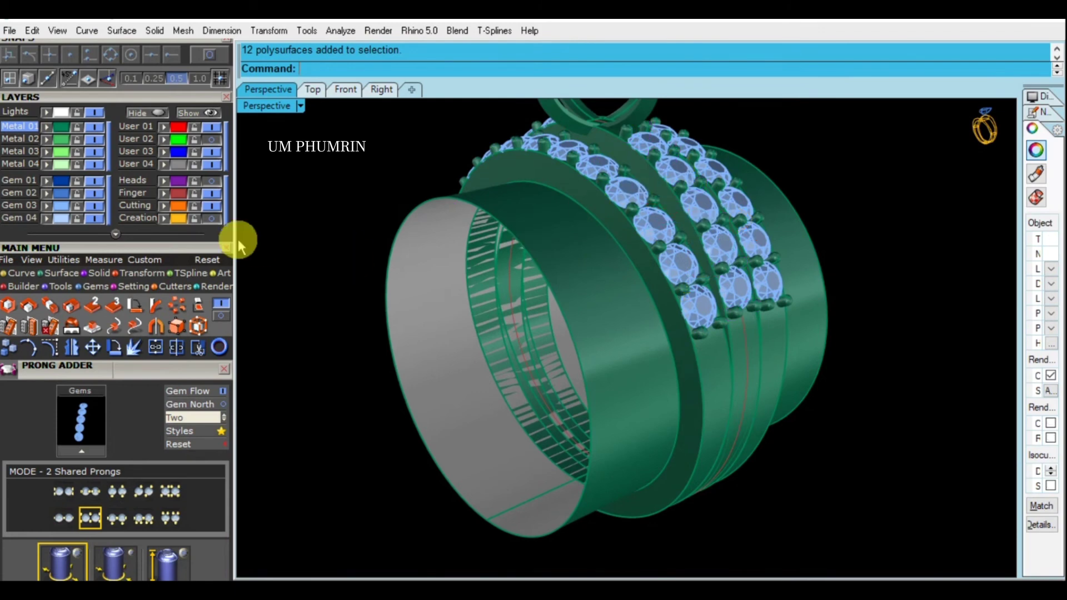
right_drag(595, 250, 733, 334)
scroll(764, 388, up, 3)
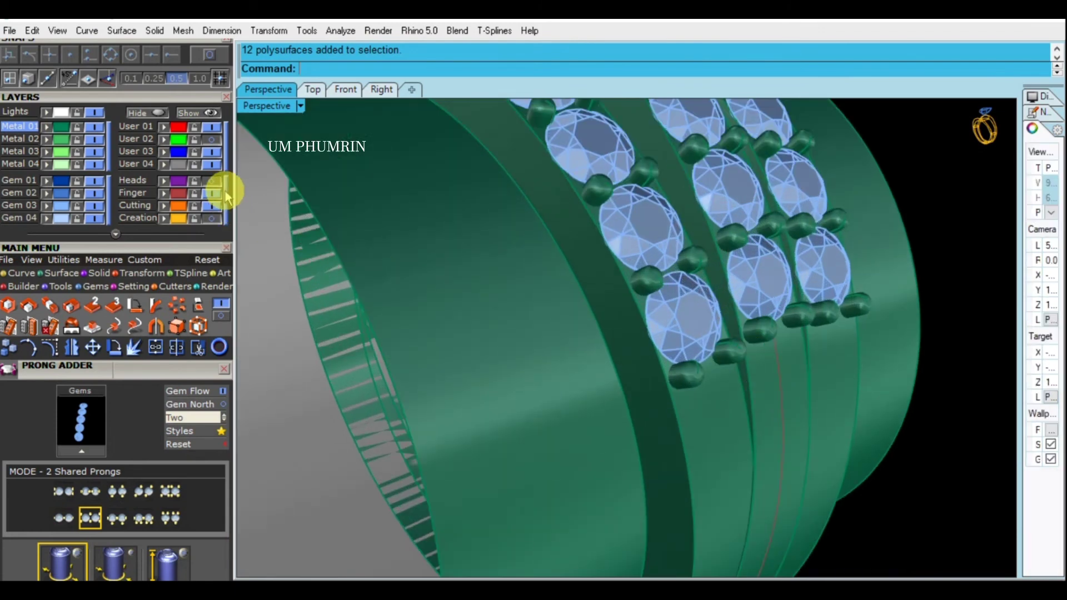
scroll(638, 286, down, 5)
click(662, 302)
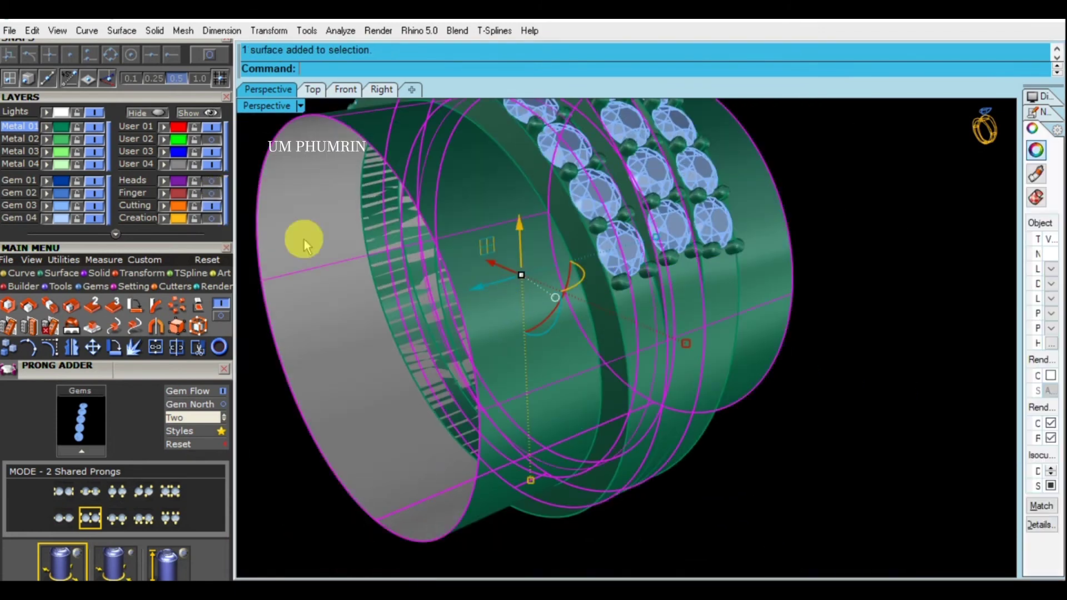
click(154, 110)
Hide the gems and prongs and extract the band surface with ee (ExtractSrf)
right_drag(316, 231, 669, 335)
click(841, 278)
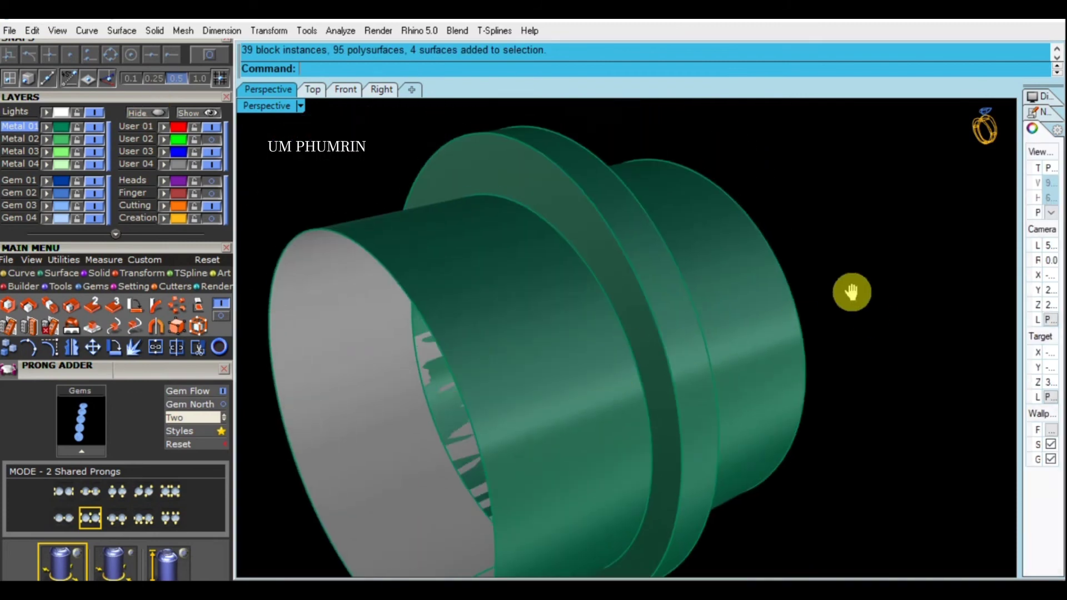
text(ee)
key(Return)
click(627, 216)
key(Return)
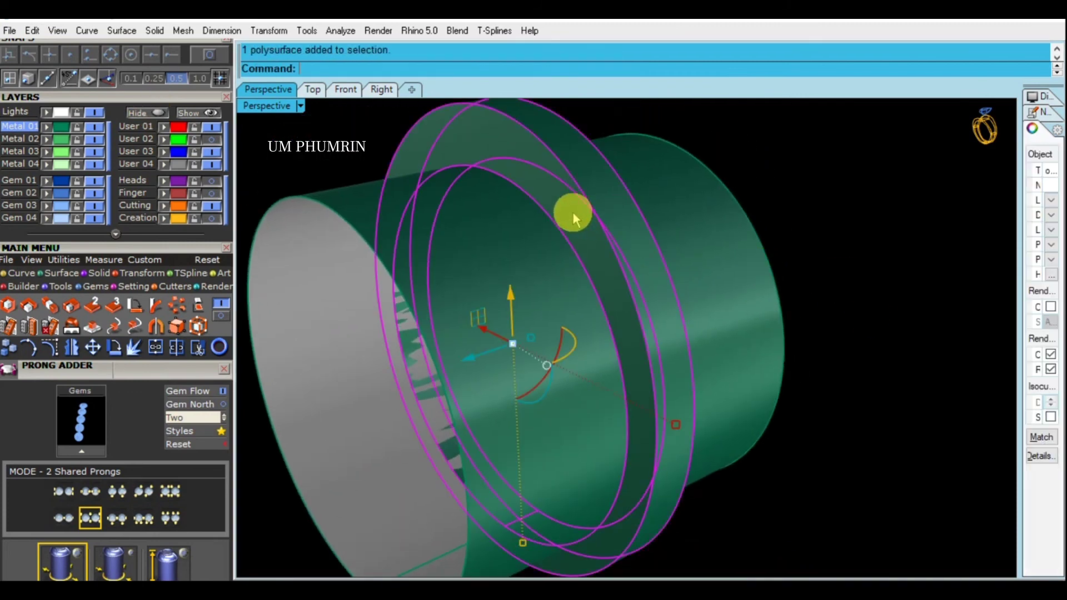
Show the band face-on in the Front view and select its inner surface
scroll(572, 212, down, 3)
click(597, 211)
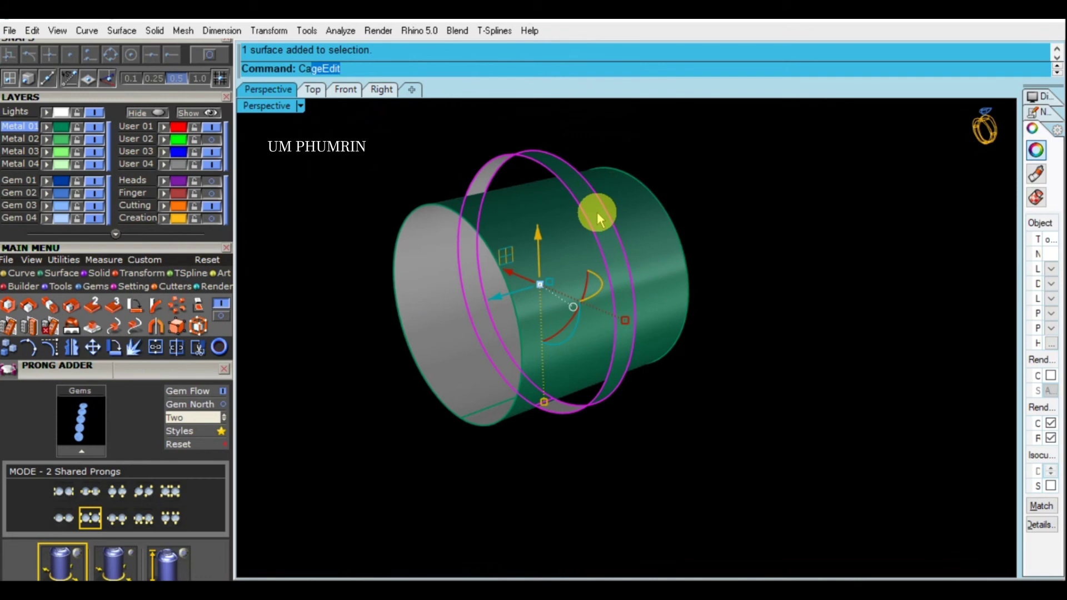
key(Escape)
click(345, 88)
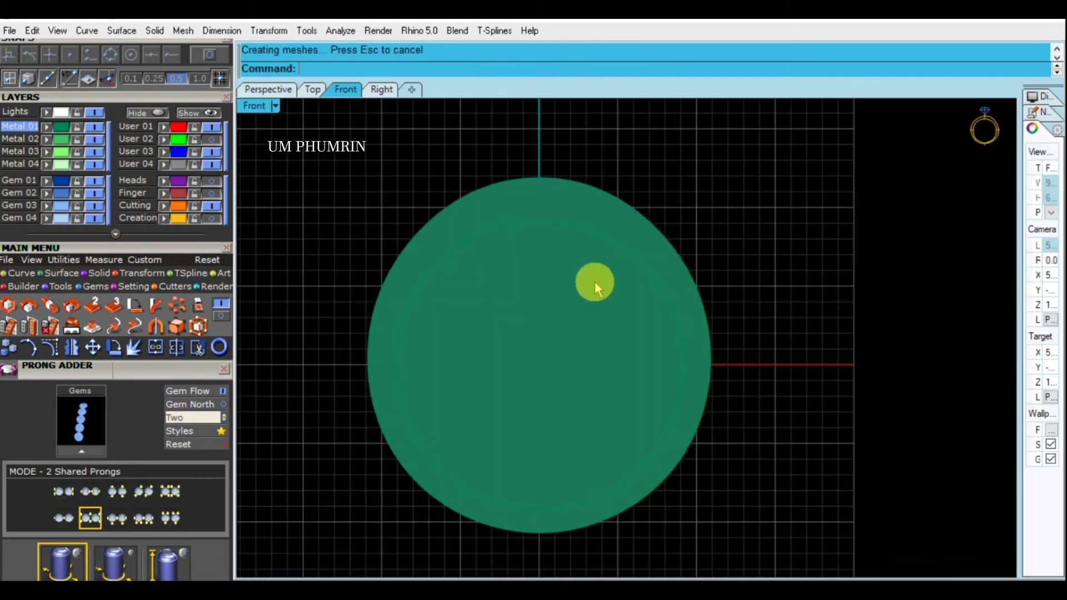
click(552, 232)
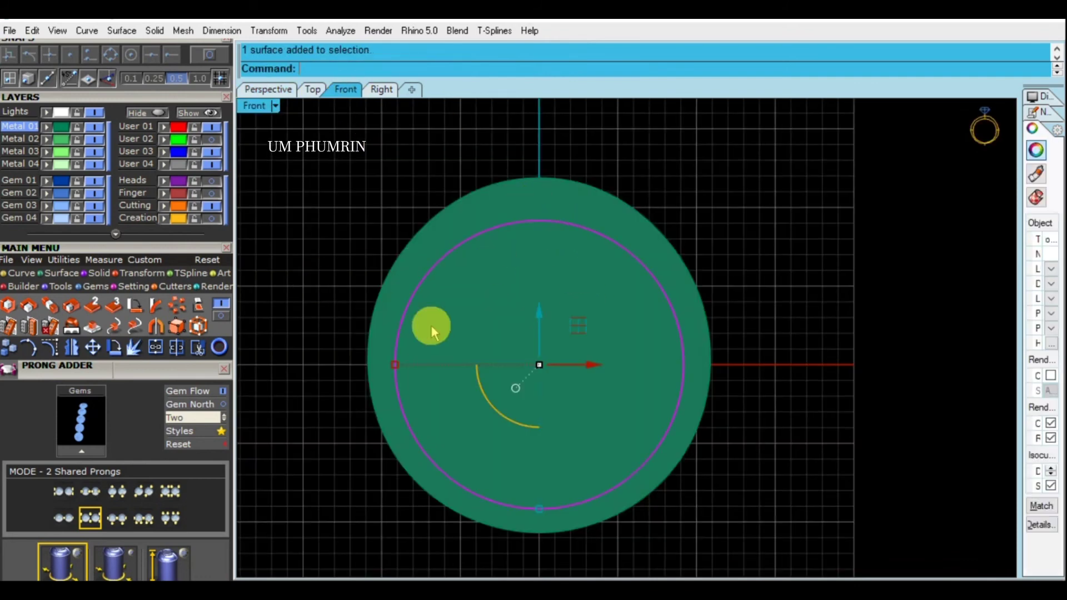
Stretch the inner band surface upward with Stretch, using 0 for the axis start and end
click(221, 316)
click(84, 330)
text(0)
key(Return)
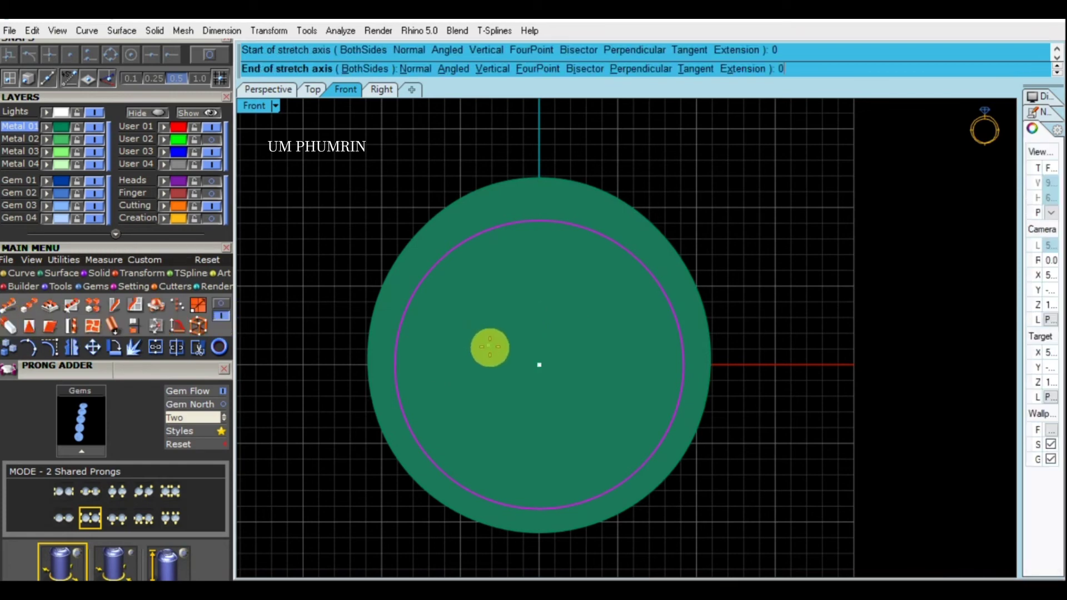
text(0)
key(Return)
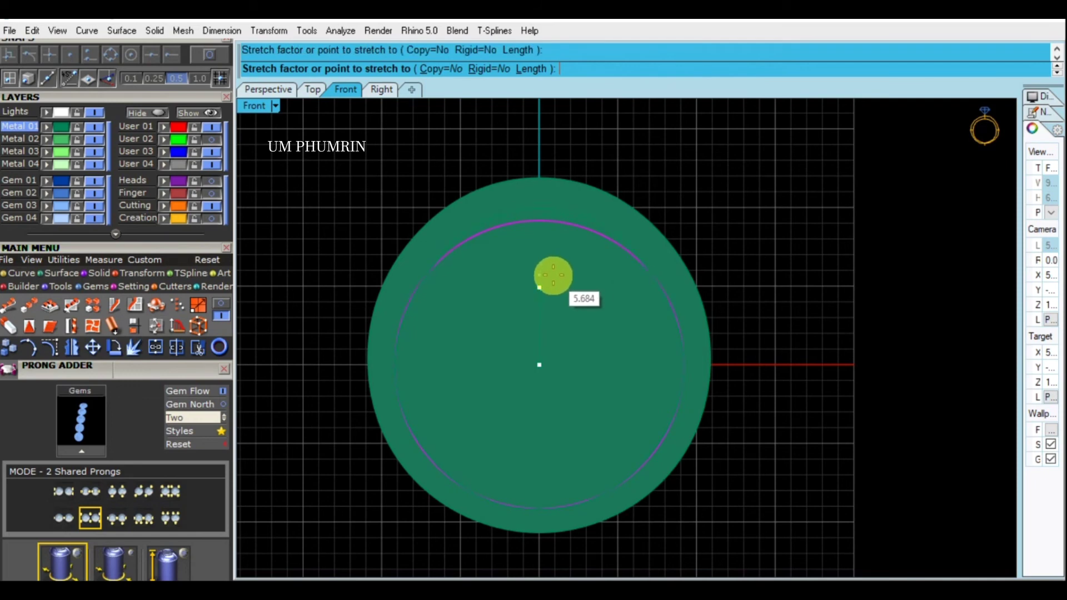
click(553, 275)
click(330, 249)
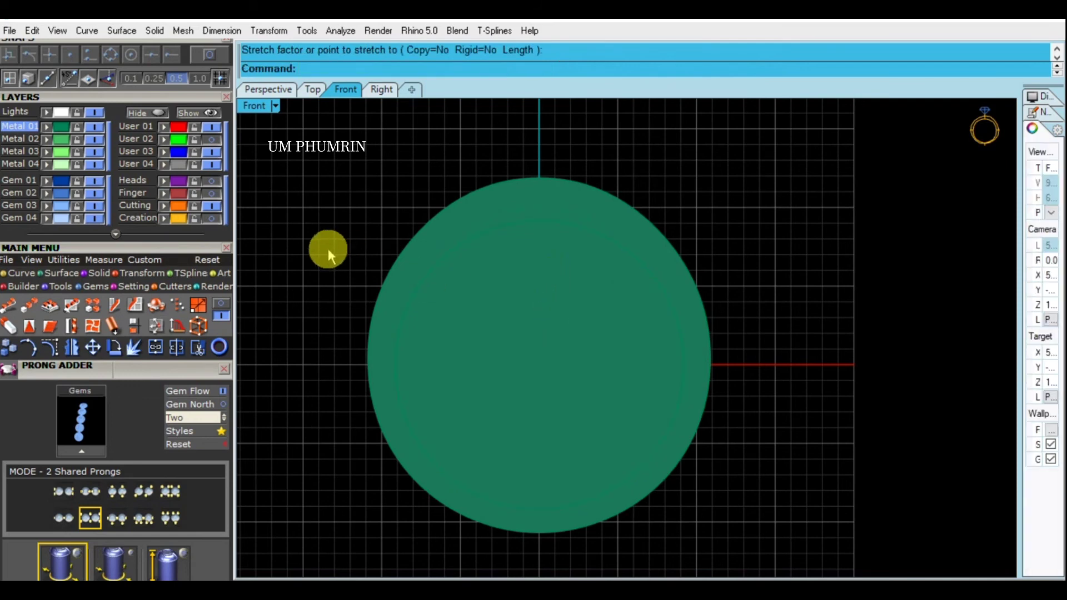
Inspect the stretched band by switching between the Perspective and Front views
click(280, 90)
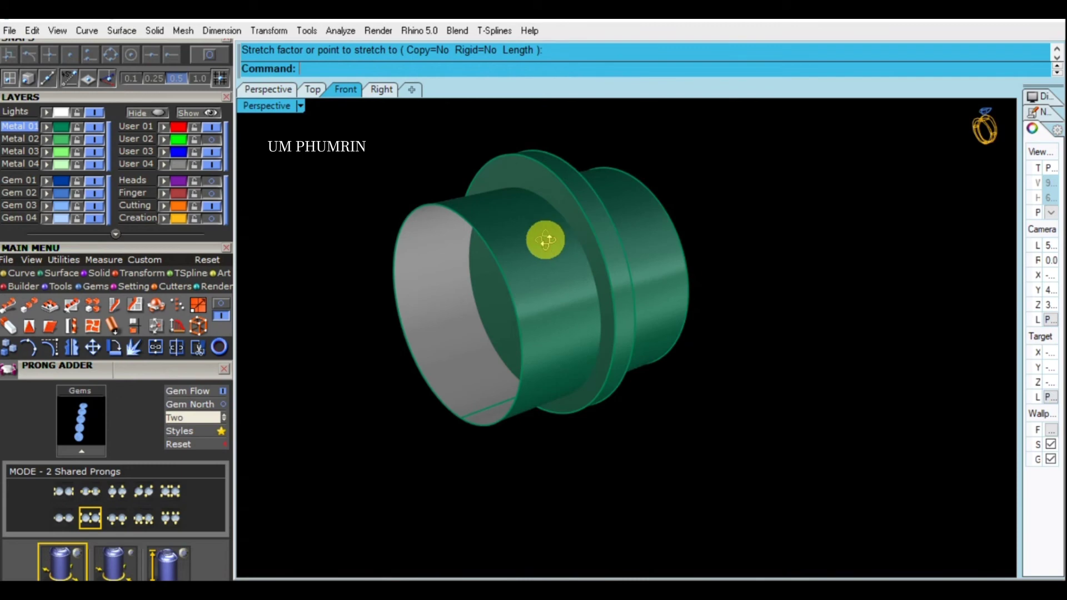
right_drag(551, 230, 591, 262)
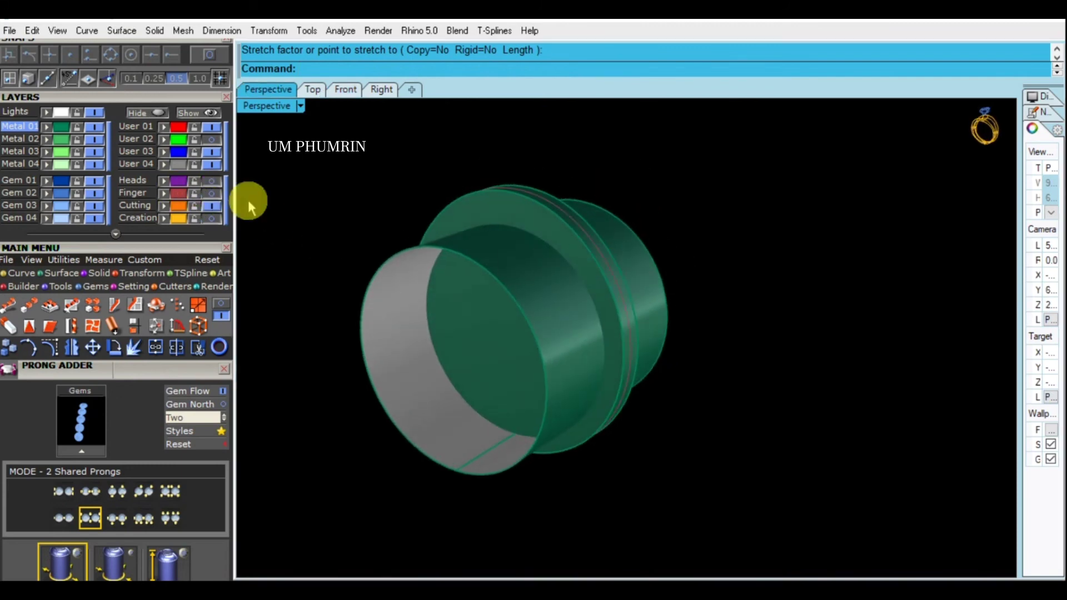
click(343, 89)
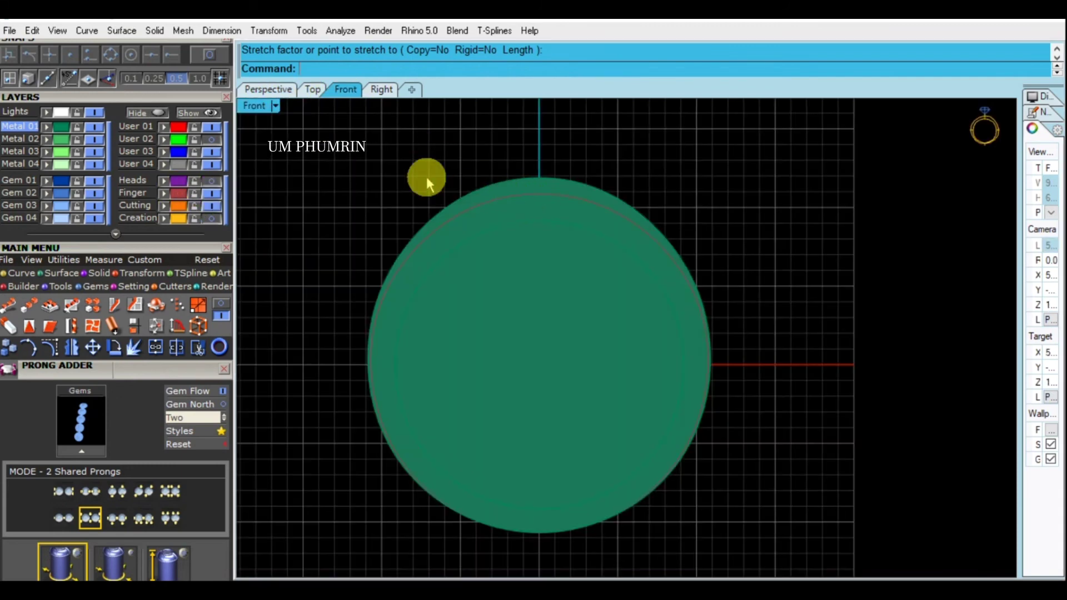
click(279, 90)
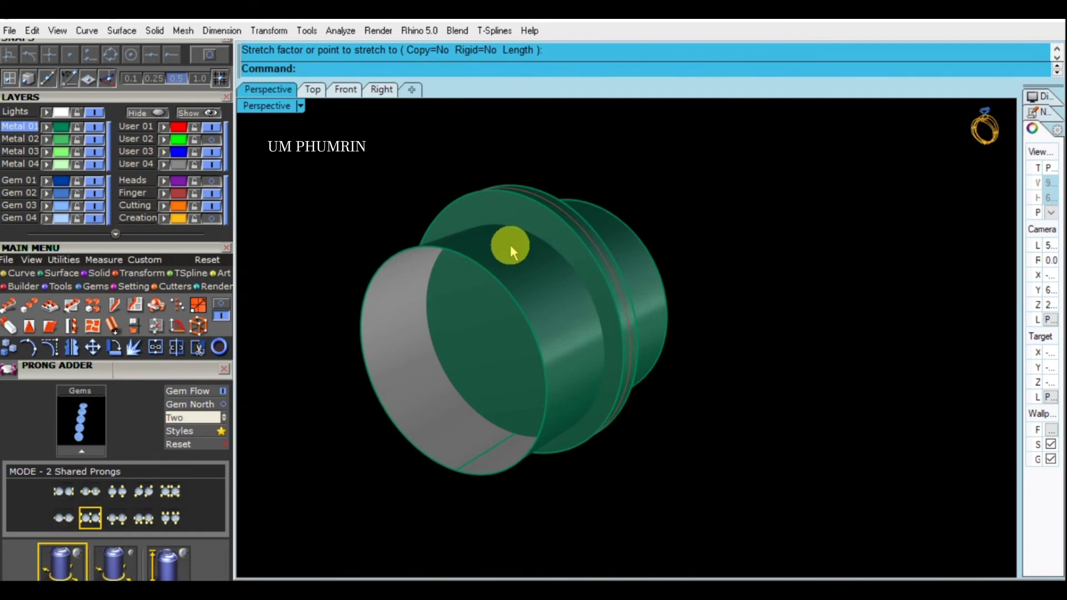
Hide the Finger layer, shade the Front view, and select the inner band surface
key(ctrl+F2)
click(542, 221)
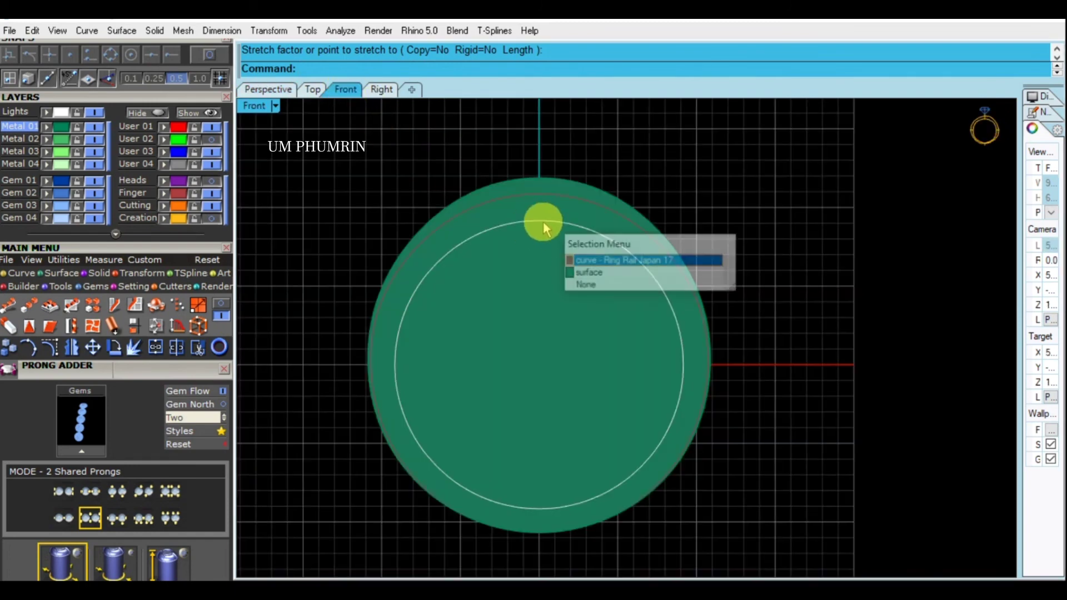
click(213, 193)
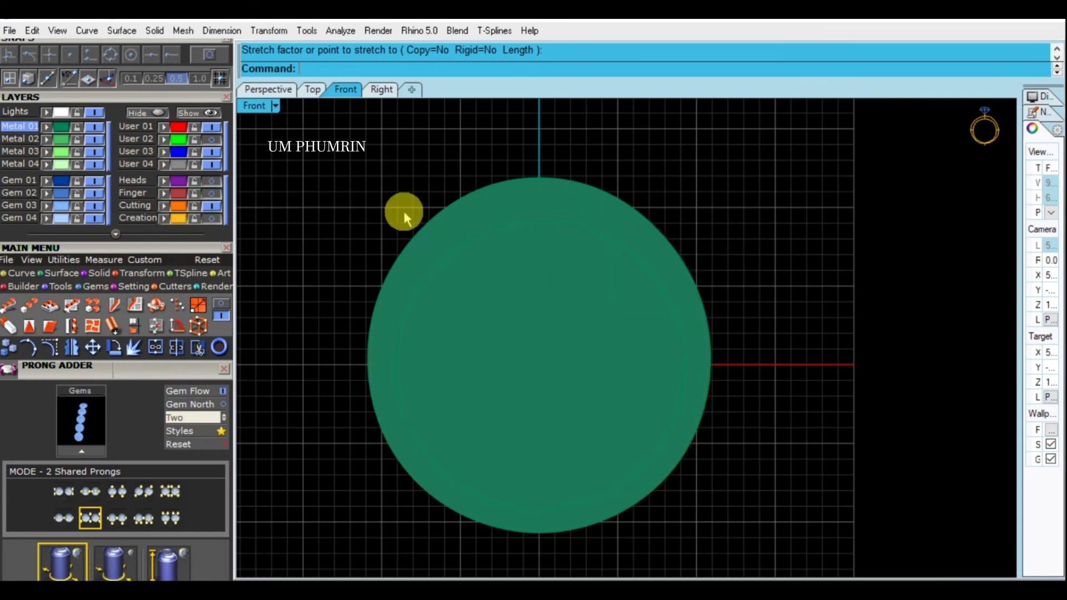
click(261, 107)
click(321, 66)
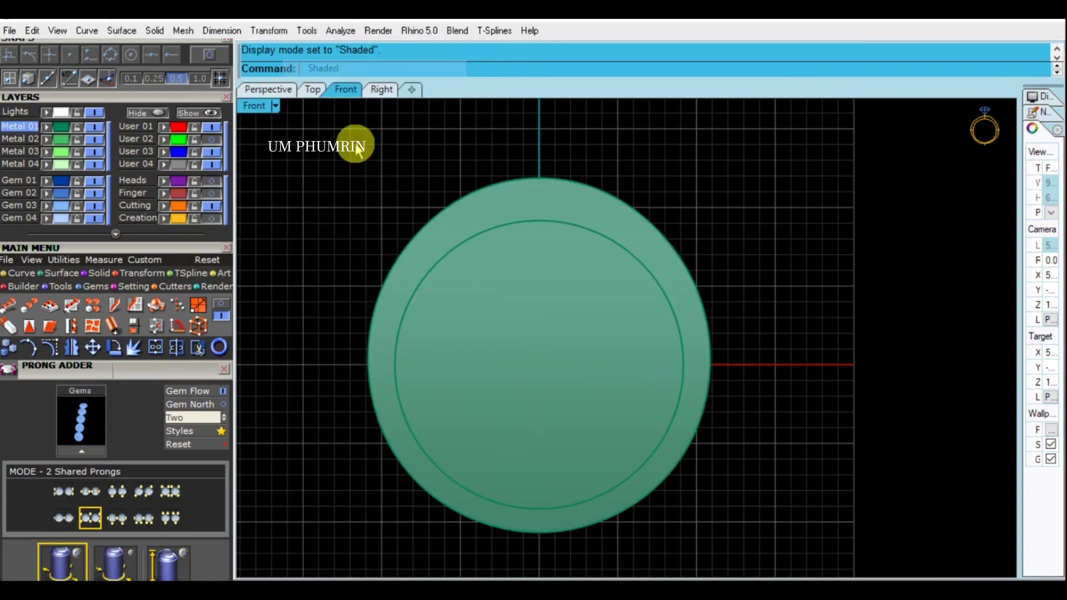
click(542, 219)
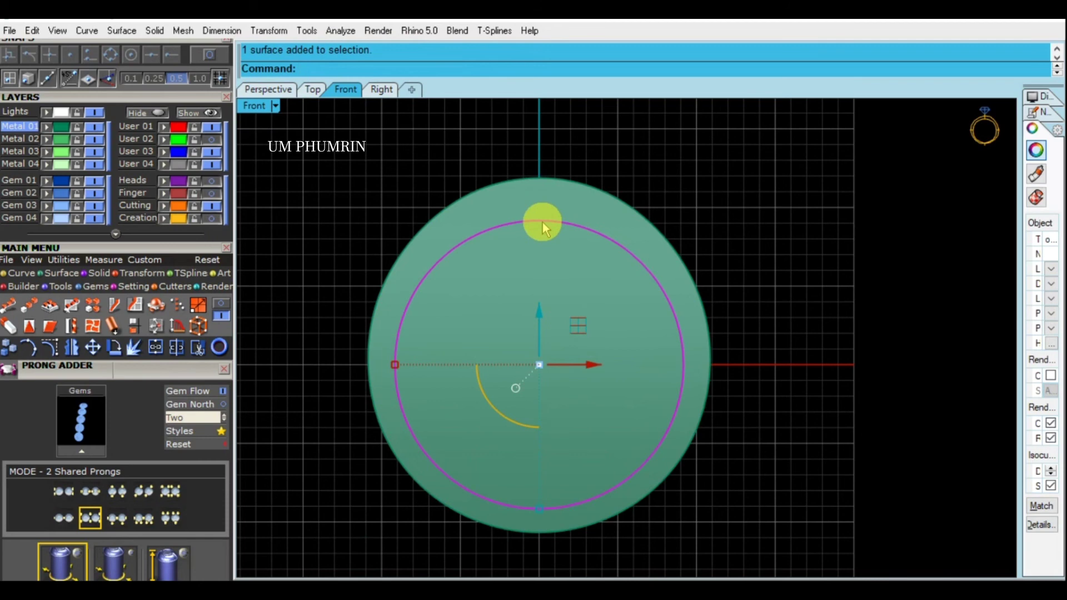
Stretch the inner band surface again along a vertical axis
click(8, 327)
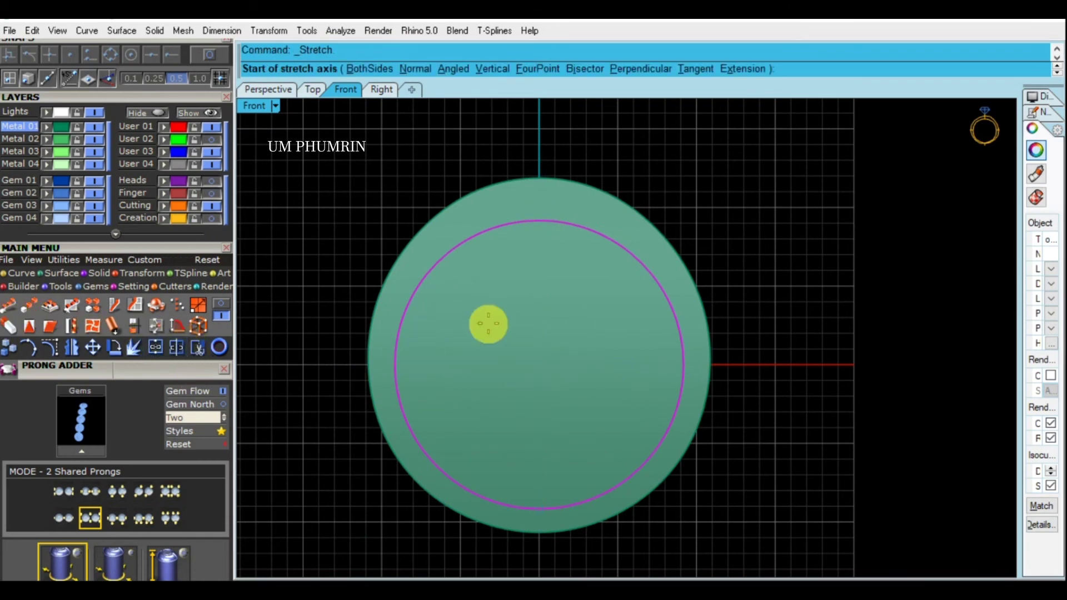
click(539, 409)
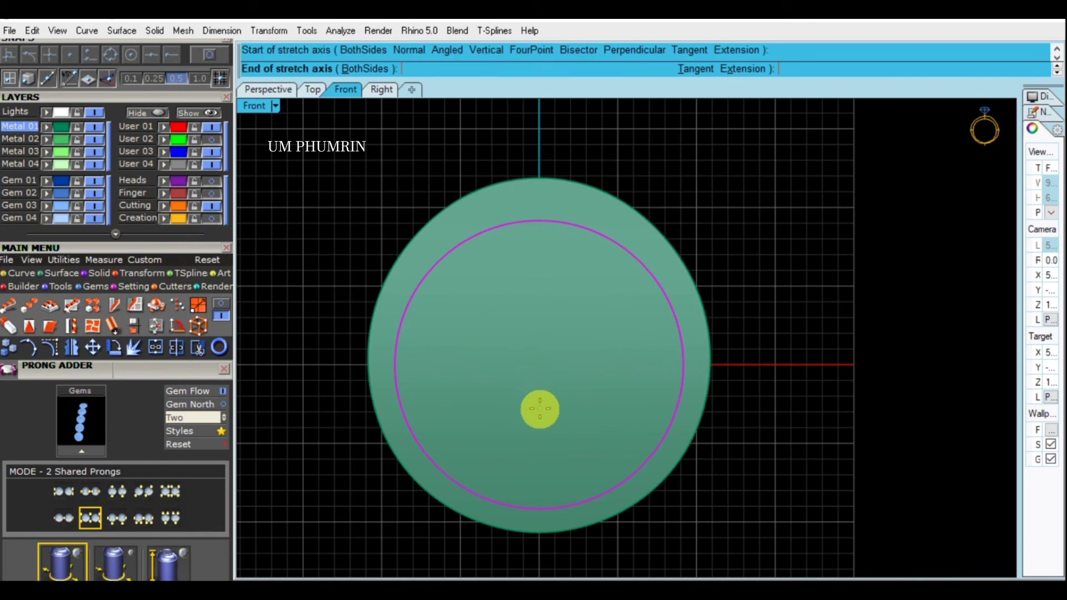
click(542, 320)
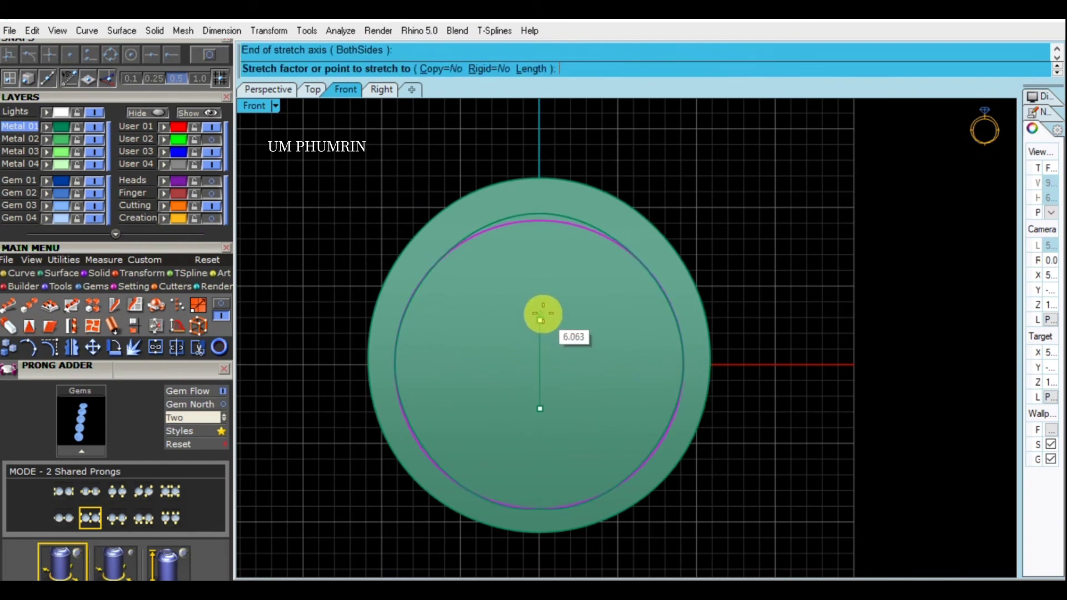
click(542, 315)
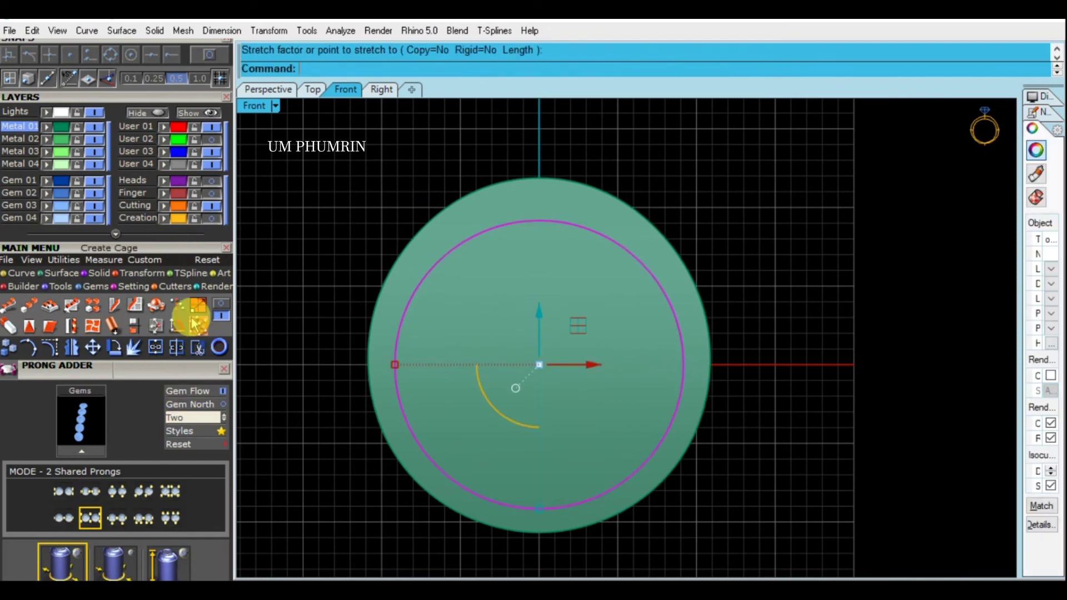
Cage-edit the surface using a construction-plane bounding box with default point counts
click(225, 306)
click(198, 325)
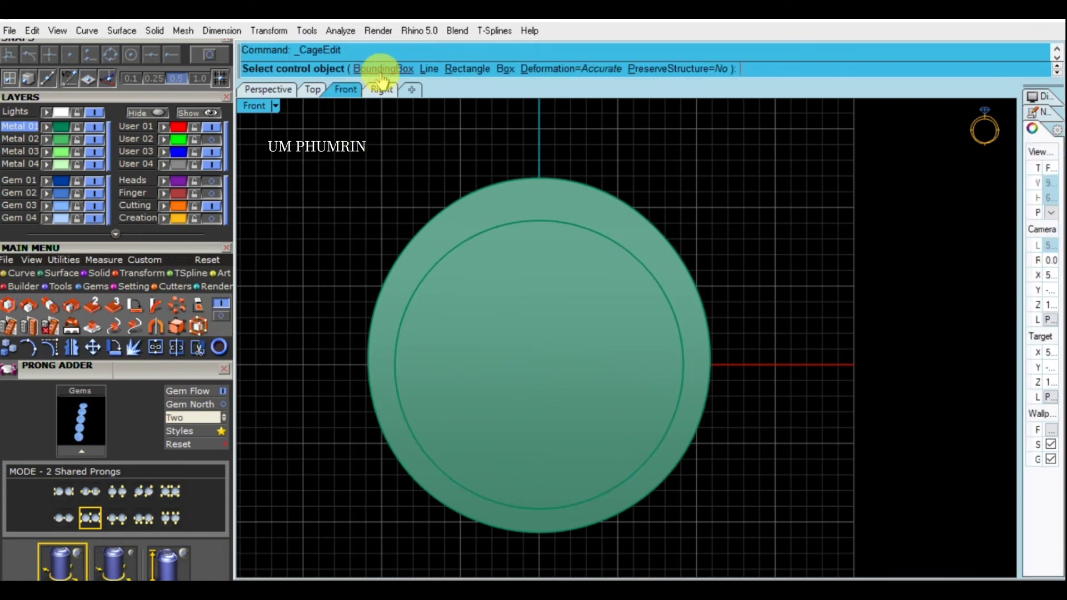
click(373, 49)
click(411, 68)
right_click(401, 132)
right_click(352, 173)
Raise the top row of cage points and scale the middle row outward
drag(352, 172, 692, 234)
drag(538, 165, 548, 149)
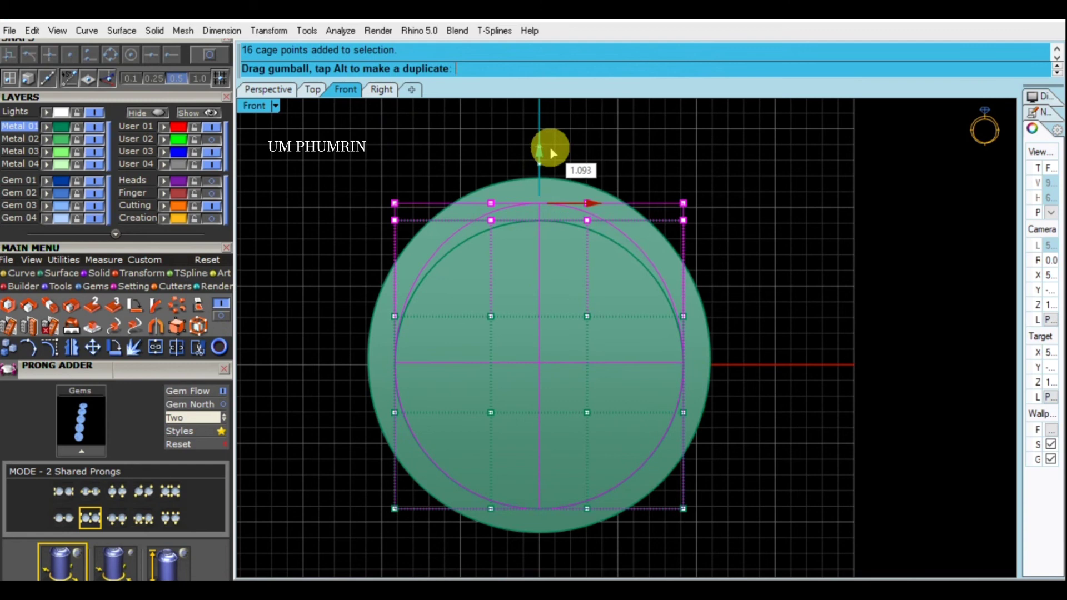
drag(317, 267, 686, 345)
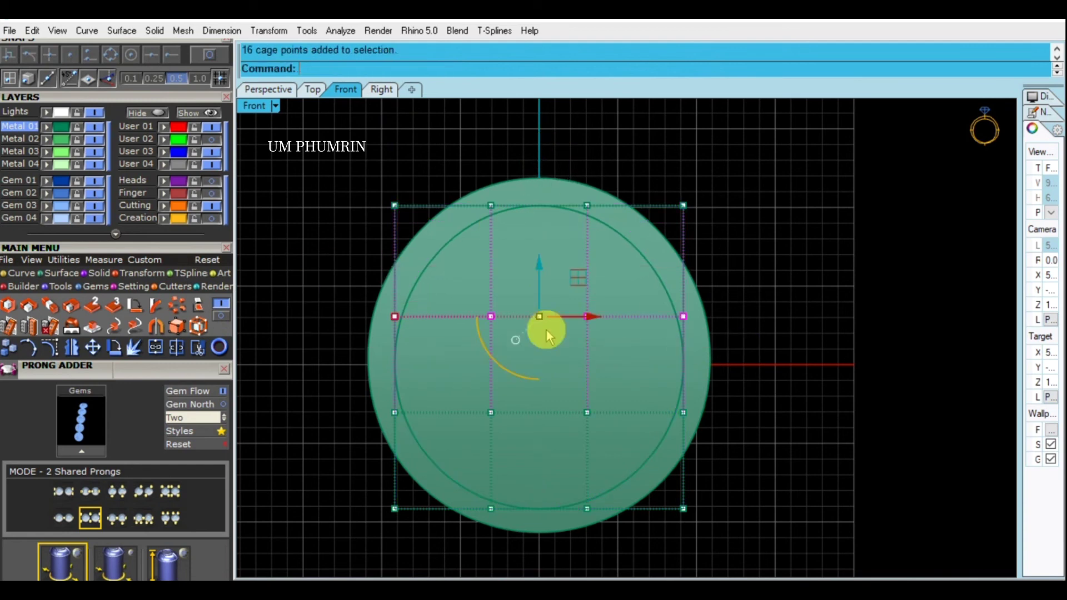
scroll(389, 310, up, 3)
drag(382, 310, 389, 312)
scroll(461, 314, down, 3)
Select and delete the whole control cage
drag(727, 242, 671, 224)
key(Delete)
click(272, 89)
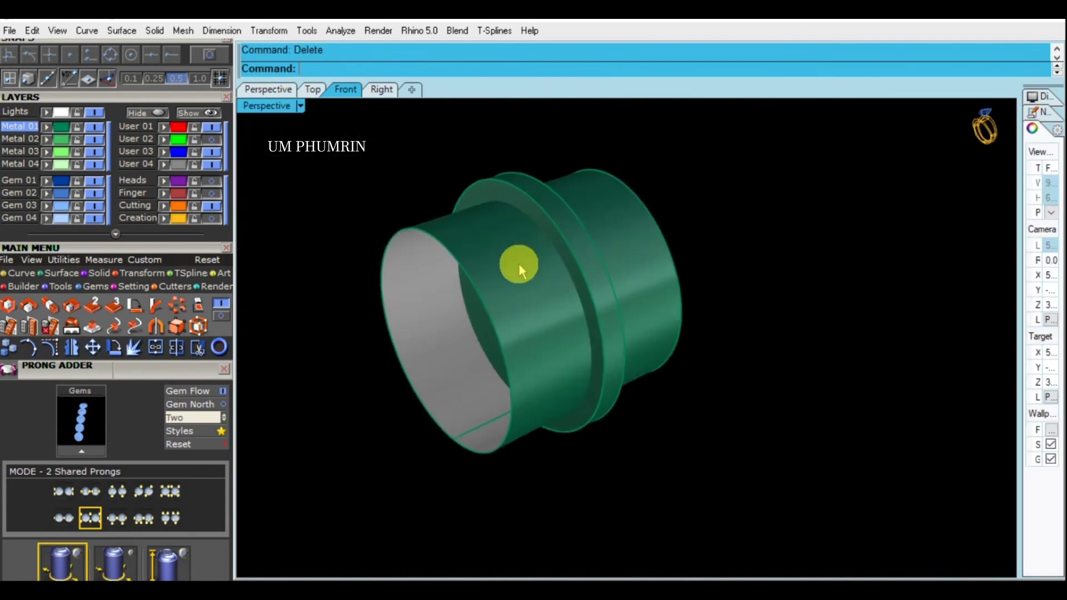
Boolean-difference the ring band using the reshaped surface as the cutter
click(596, 275)
text(booleandifference)
key(Return)
click(527, 301)
key(Return)
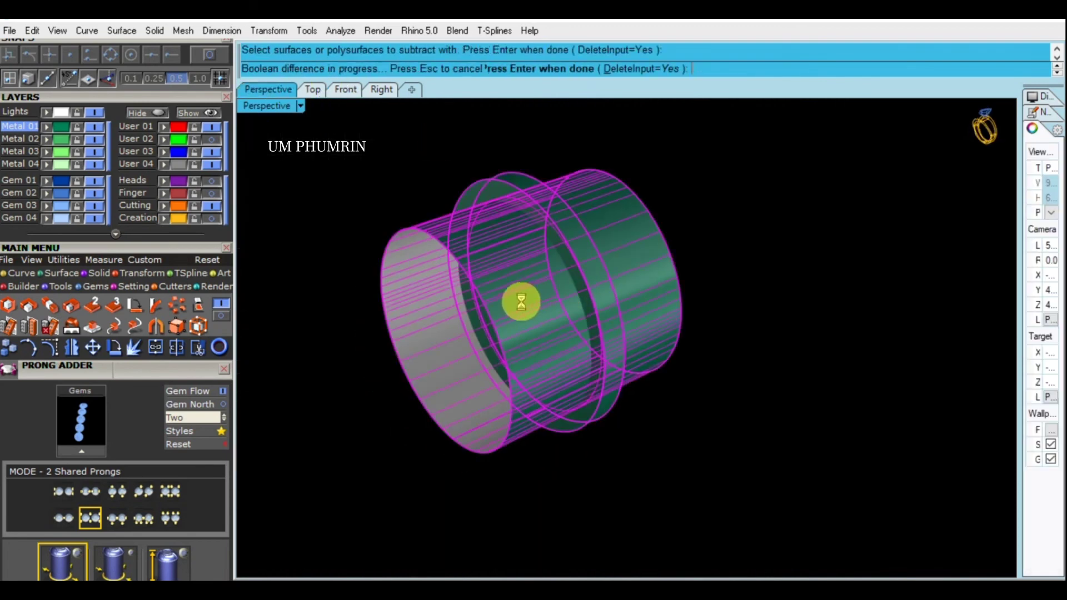
Show the hidden gems and prongs and orbit around the whole ring
click(211, 112)
mouse_move(572, 255)
right_down()
mouse_move(610, 242)
mouse_move(562, 219)
mouse_move(614, 278)
mouse_move(562, 316)
mouse_move(519, 272)
mouse_move(481, 257)
mouse_move(638, 258)
mouse_move(757, 278)
mouse_move(706, 344)
mouse_move(771, 369)
right_up()
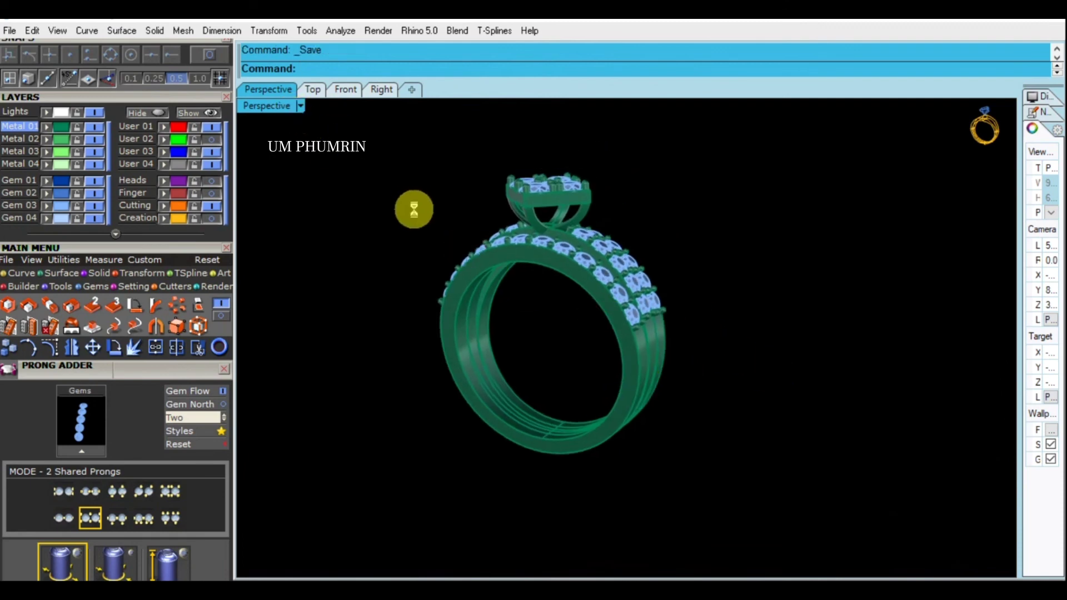
mouse_move(303, 128)
right_down()
mouse_move(571, 174)
mouse_move(224, 191)
right_up()
scroll(622, 249, up, 2)
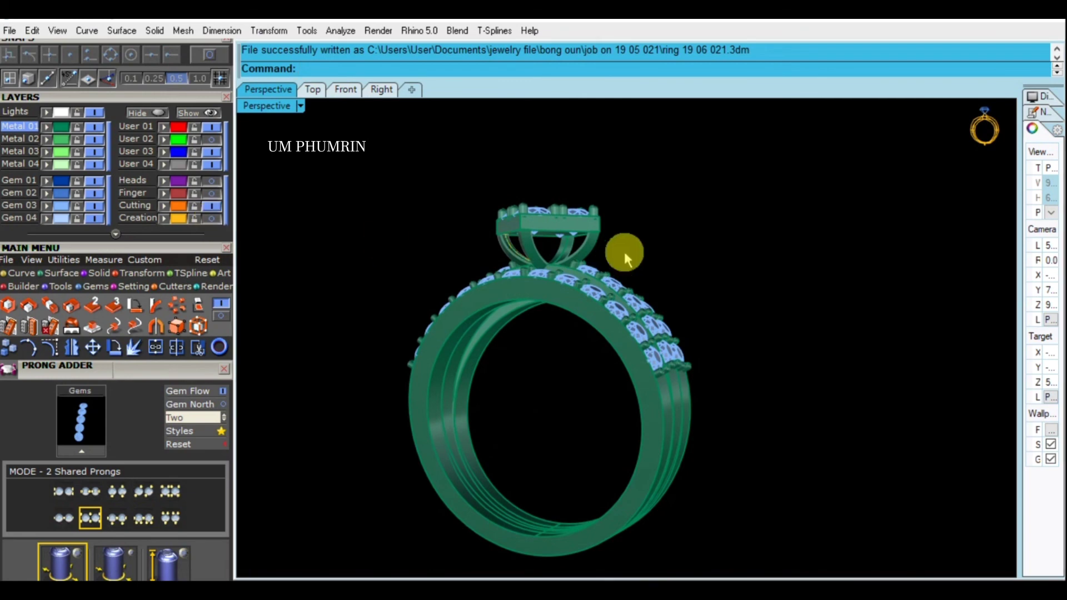
scroll(404, 219, up, 3)
scroll(444, 244, up, 4)
click(452, 248)
Launch Profile Placer from the popup menu for the selected head curve
scroll(479, 253, up, 3)
right_click(480, 249)
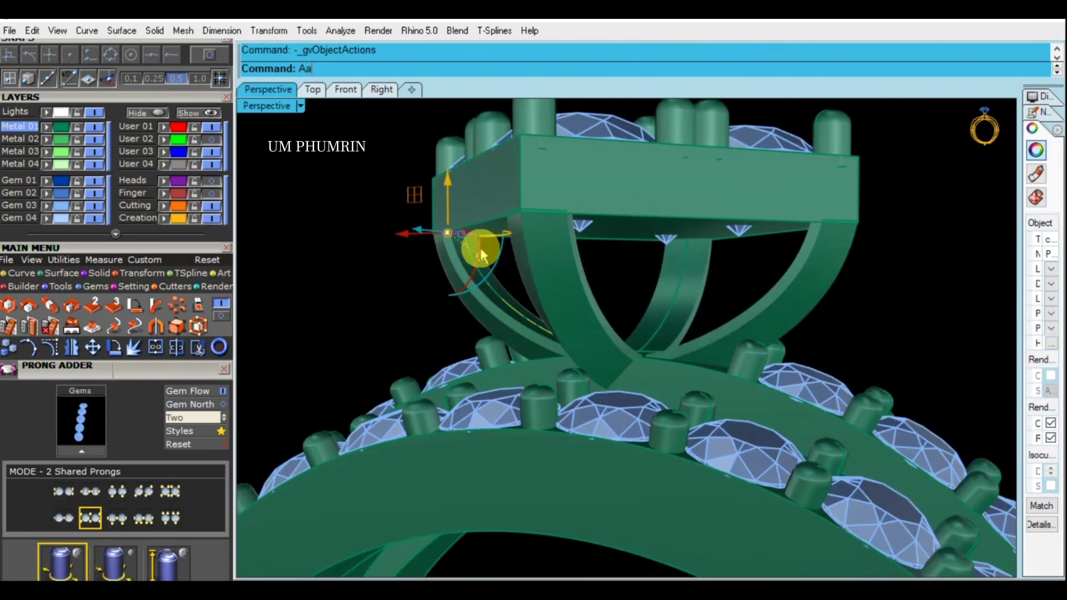
click(505, 265)
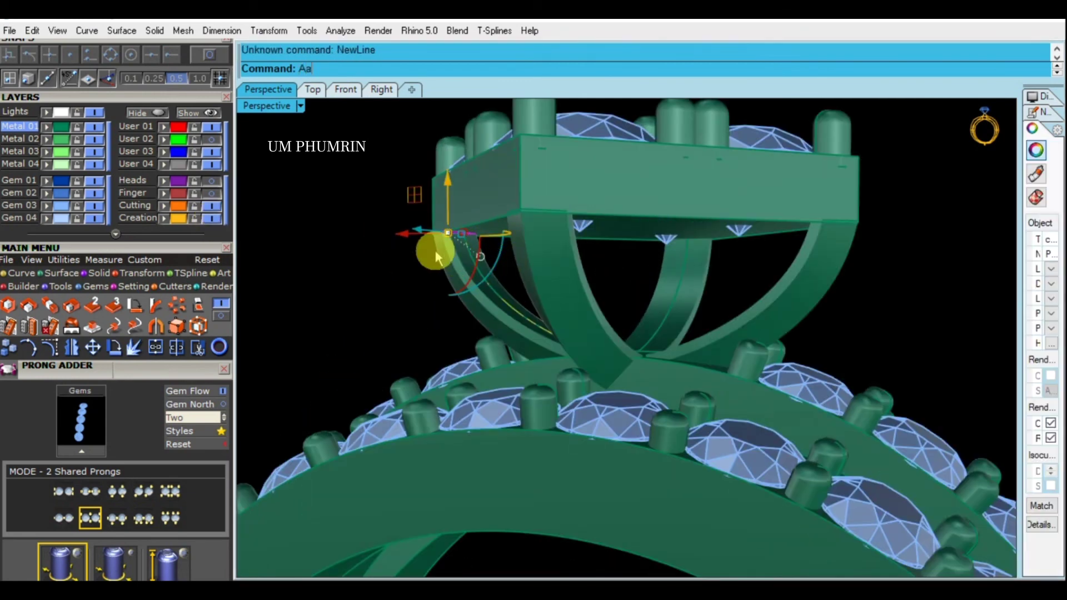
middle_click(437, 257)
click(468, 272)
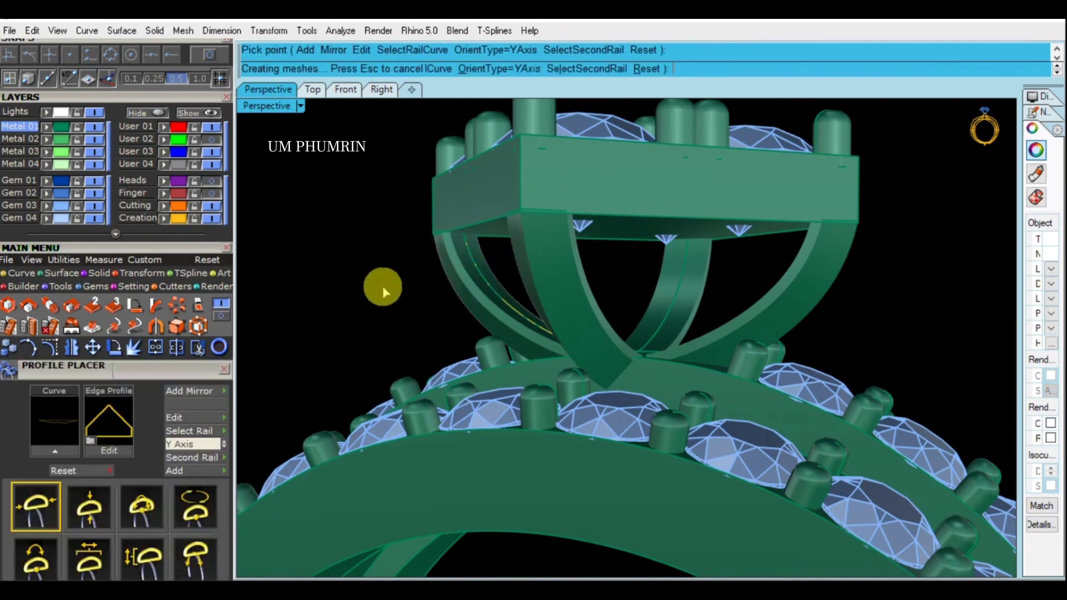
click(452, 285)
Select the four pieces of the ring head from above and run CageEdit on them
mouse_move(429, 249)
right_down()
mouse_move(589, 255)
mouse_move(583, 271)
mouse_move(717, 213)
mouse_move(850, 231)
right_up()
click(662, 231)
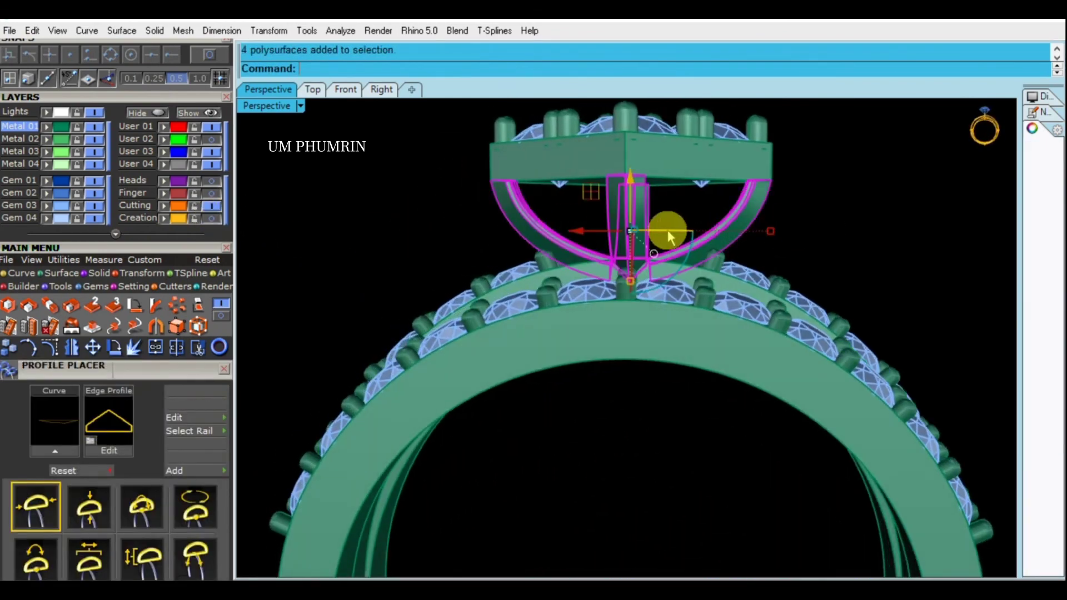
text(C)
key(Return)
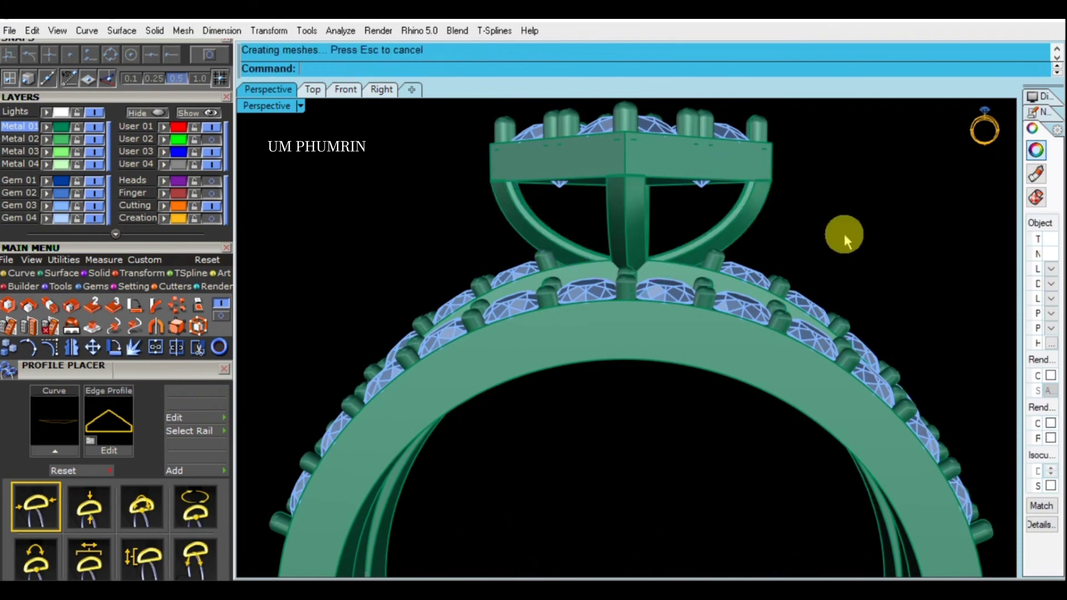
mouse_move(369, 215)
right_down()
mouse_move(523, 255)
mouse_move(527, 282)
right_up()
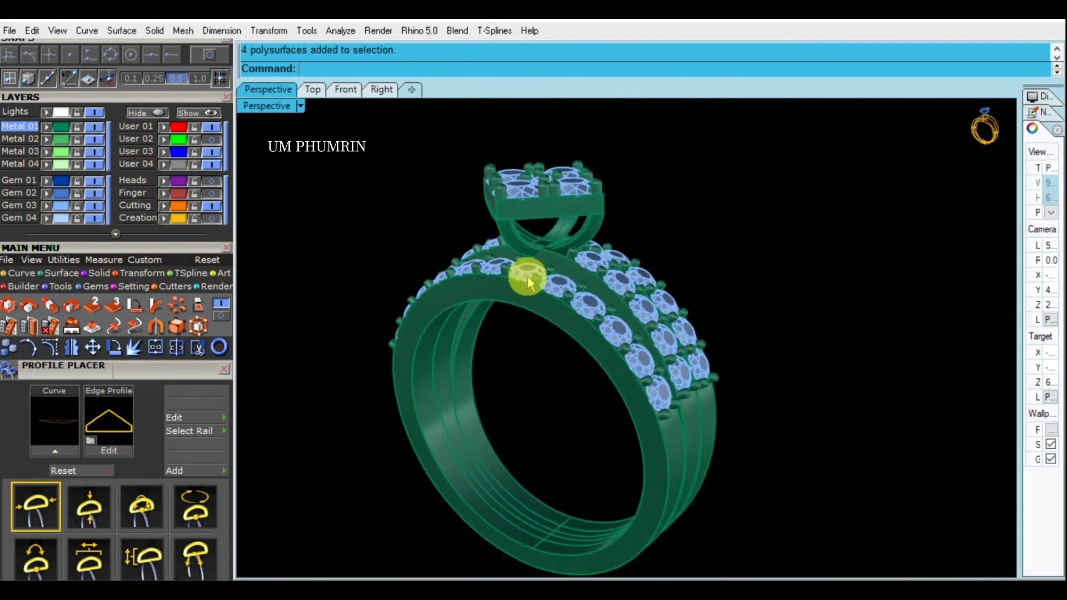
click(272, 107)
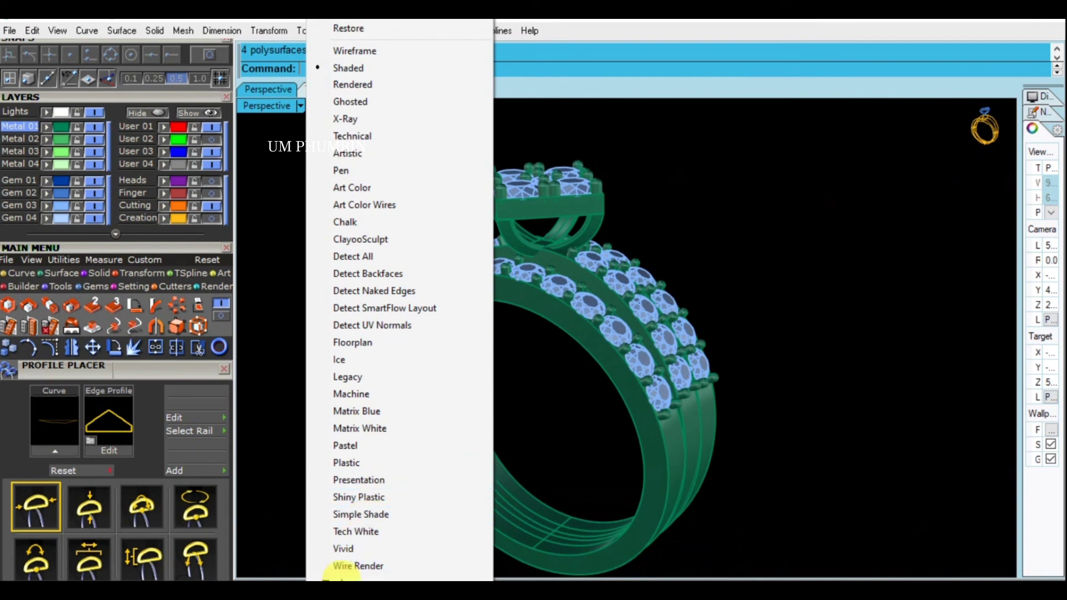
Set the Perspective view to Working Shade and show all four viewports
click(341, 543)
mouse_move(609, 403)
right_down()
mouse_move(440, 381)
mouse_move(614, 350)
mouse_move(638, 364)
mouse_move(592, 433)
mouse_move(569, 400)
mouse_move(638, 348)
mouse_move(634, 416)
mouse_move(672, 405)
mouse_move(673, 453)
mouse_move(640, 485)
mouse_move(607, 441)
right_up()
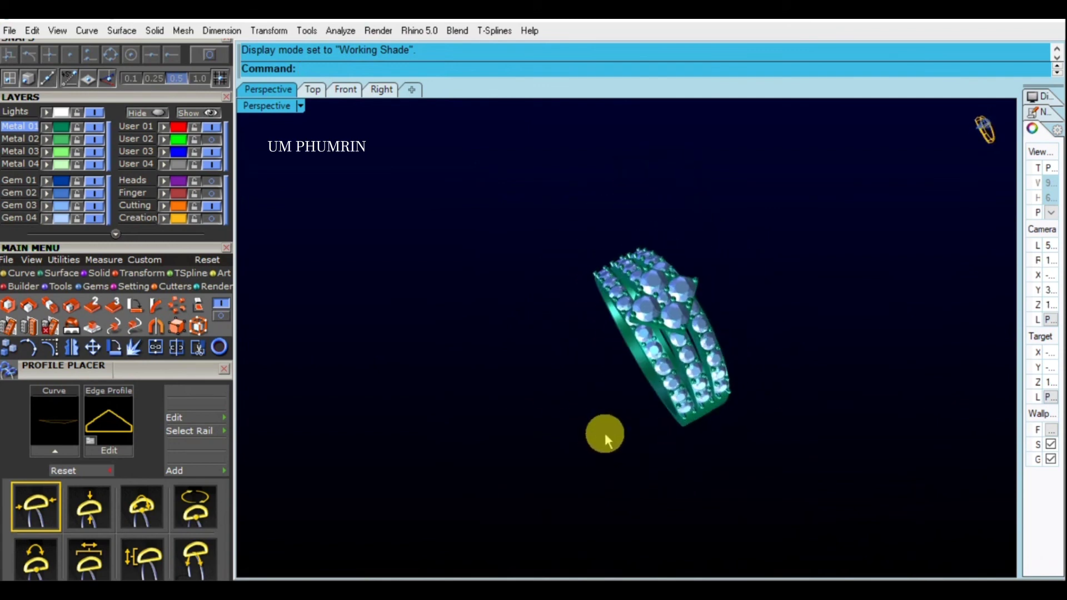
double_click(272, 107)
Pan and zoom the ring into place in the Top, Front and Right views
right_drag(479, 241, 514, 243)
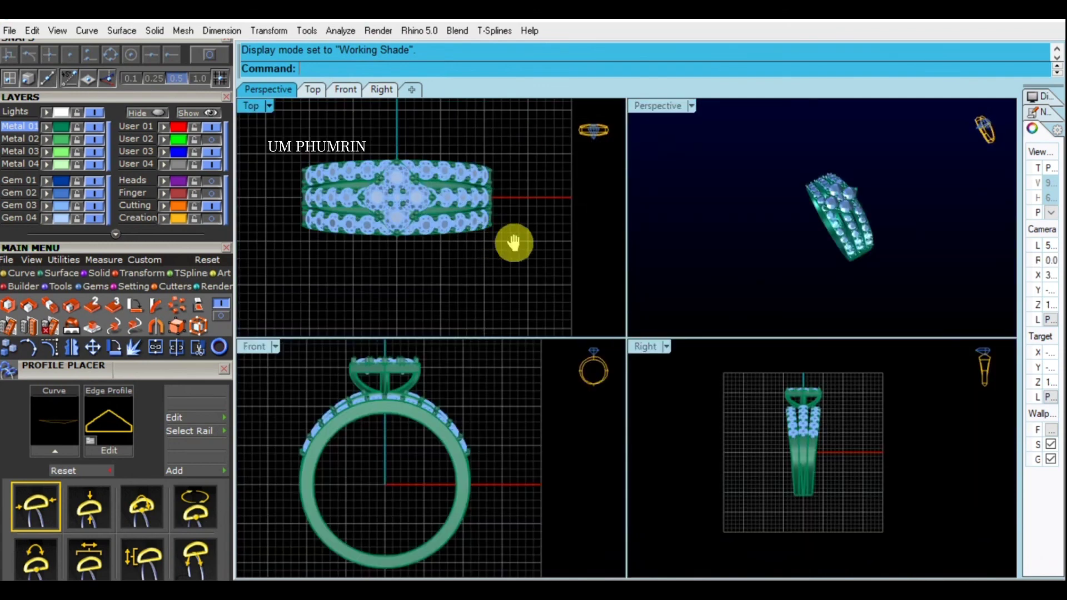
scroll(494, 234, up, 2)
right_drag(405, 191, 422, 205)
scroll(503, 464, down, 2)
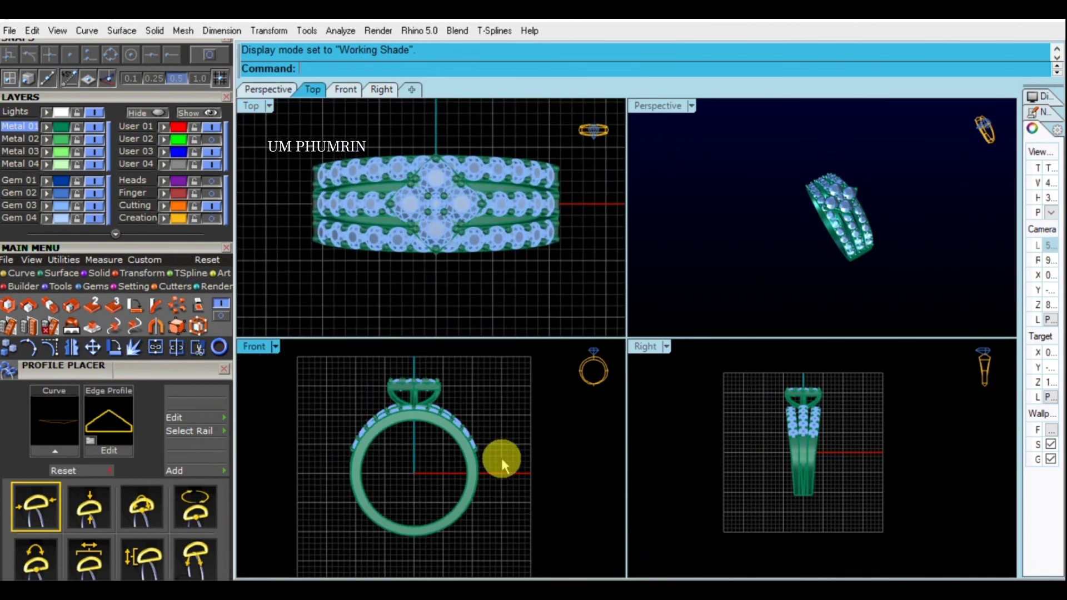
right_drag(503, 464, 495, 460)
scroll(829, 455, up, 2)
right_drag(850, 438, 858, 466)
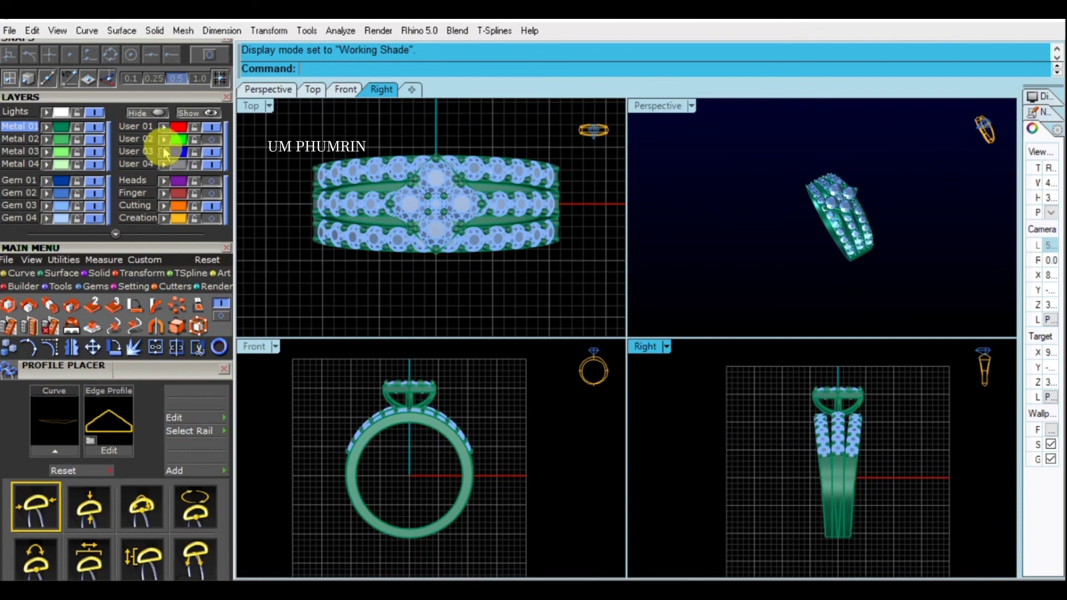
Turn off the grid in all viewports from the display settings panel
drag(143, 103, 146, 311)
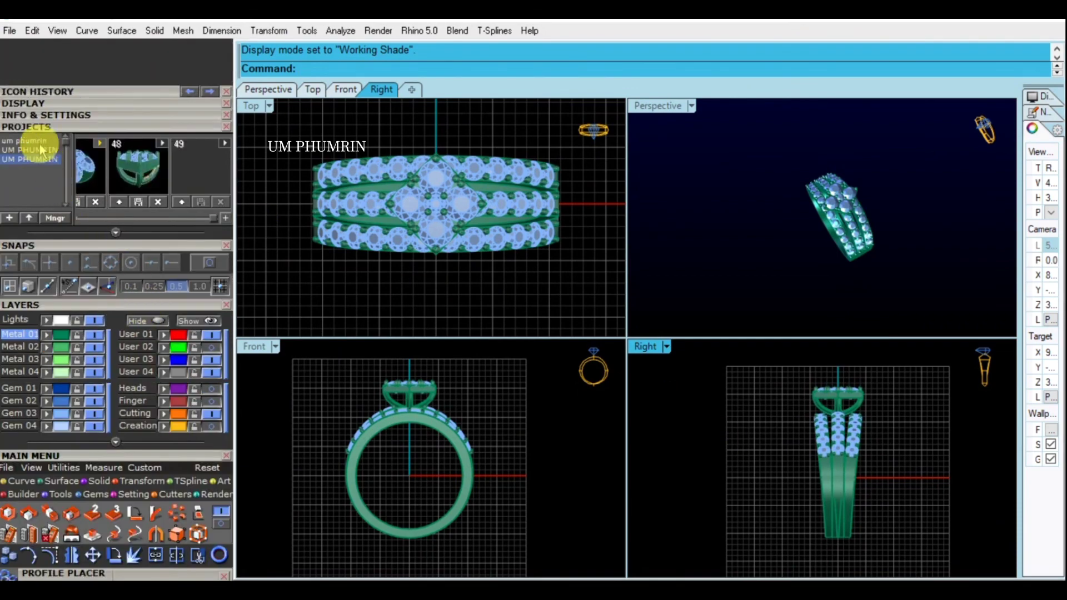
click(39, 126)
click(50, 117)
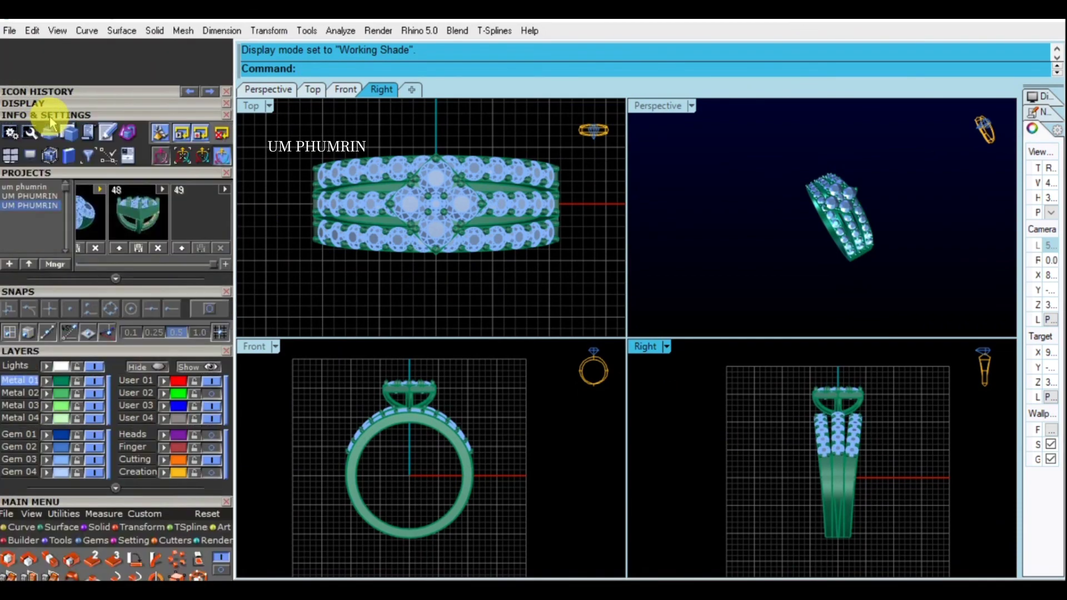
click(34, 104)
click(29, 123)
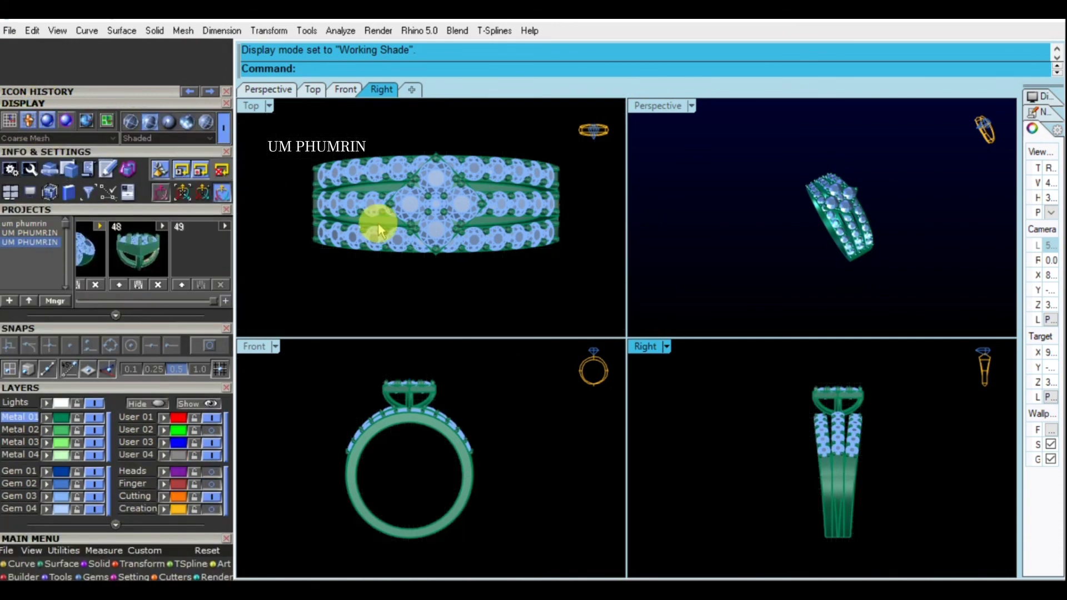
Switch the Top view to Plastic display mode
scroll(505, 283, down, 2)
scroll(496, 284, down, 2)
scroll(496, 284, down, 2)
scroll(504, 272, down, 1)
scroll(517, 281, down, 1)
scroll(509, 272, down, 1)
right_drag(524, 281, 530, 281)
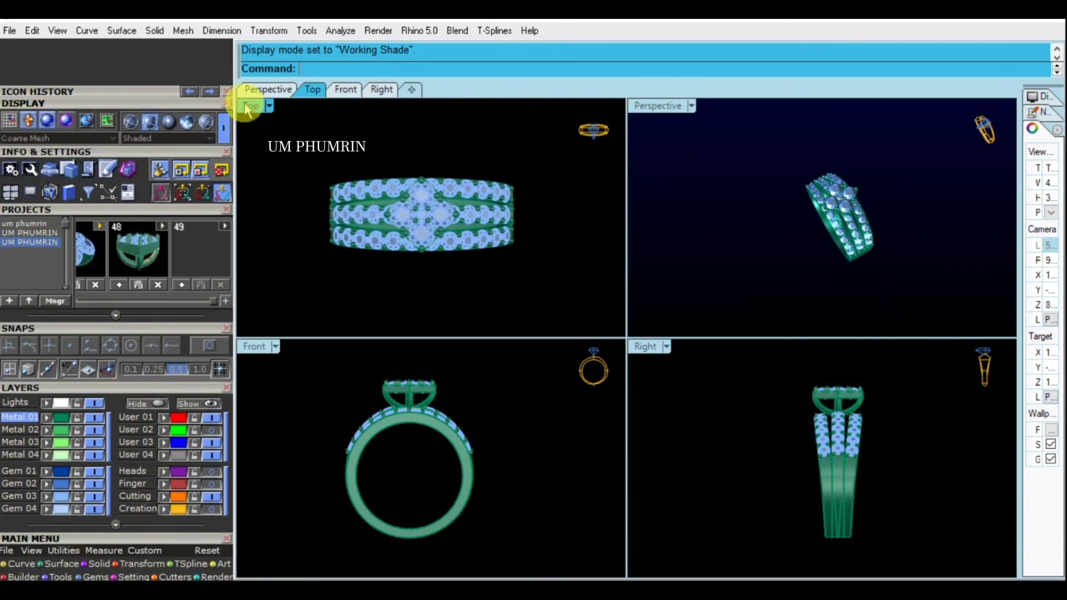
click(269, 105)
click(355, 463)
click(502, 435)
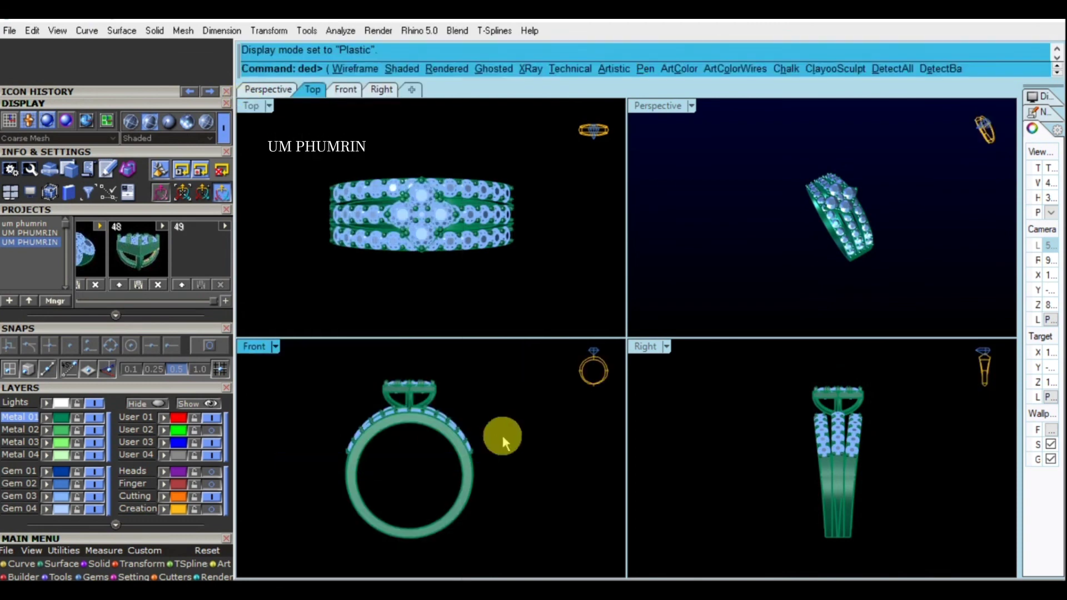
Set the Right view to Plastic, after first trying Working Shade
click(778, 459)
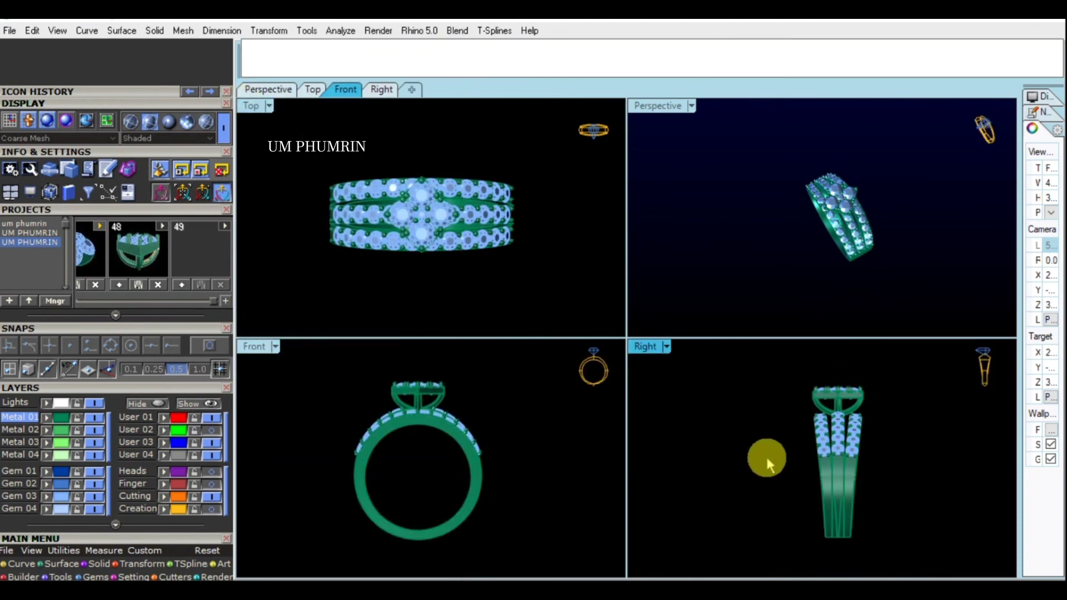
click(646, 349)
scroll(722, 556, down, 3)
click(726, 576)
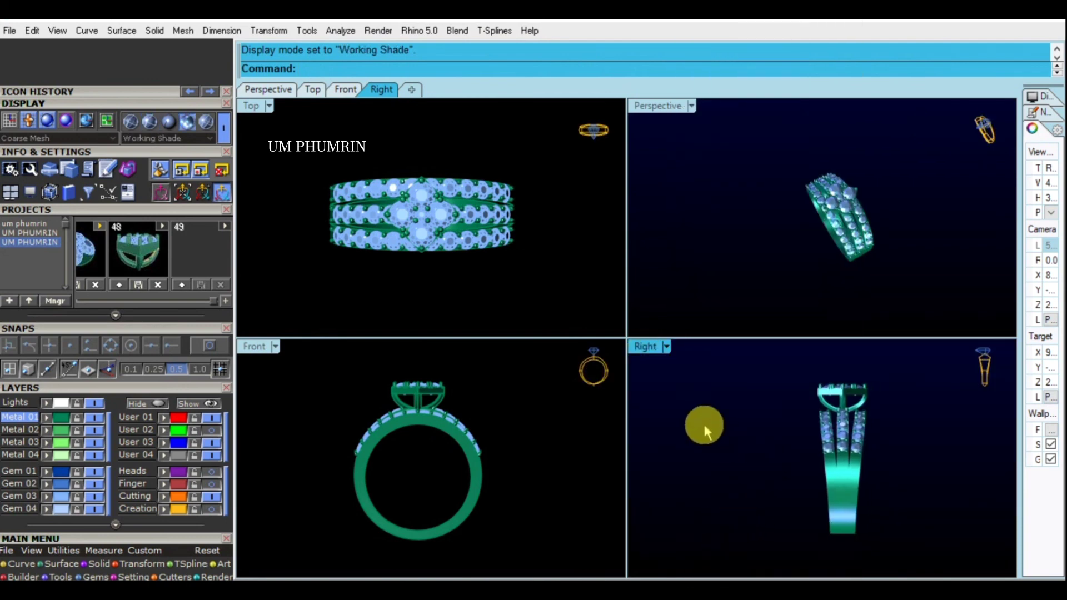
click(652, 351)
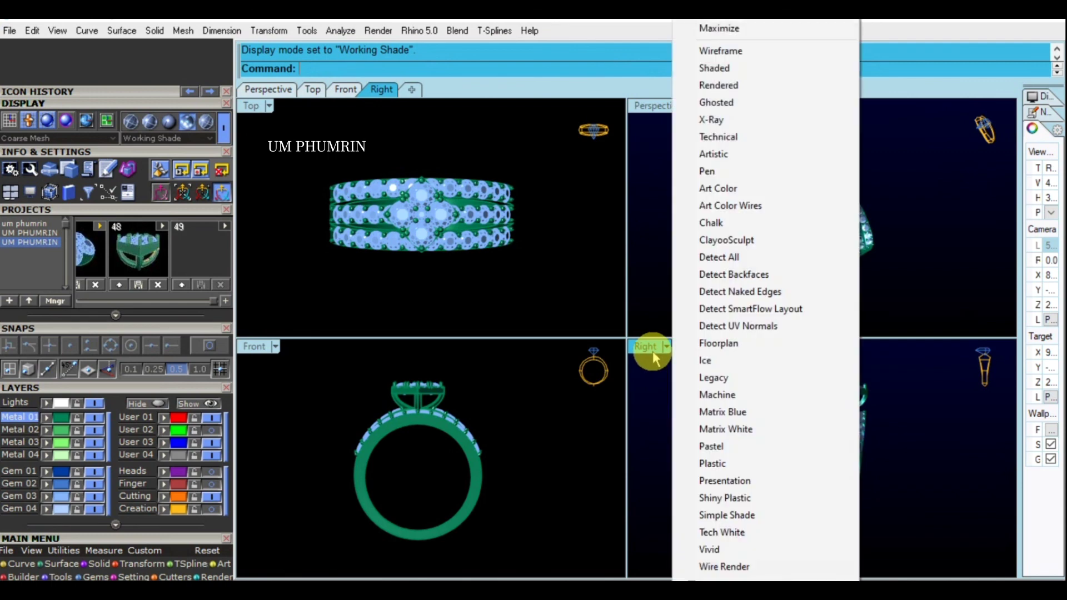
click(728, 466)
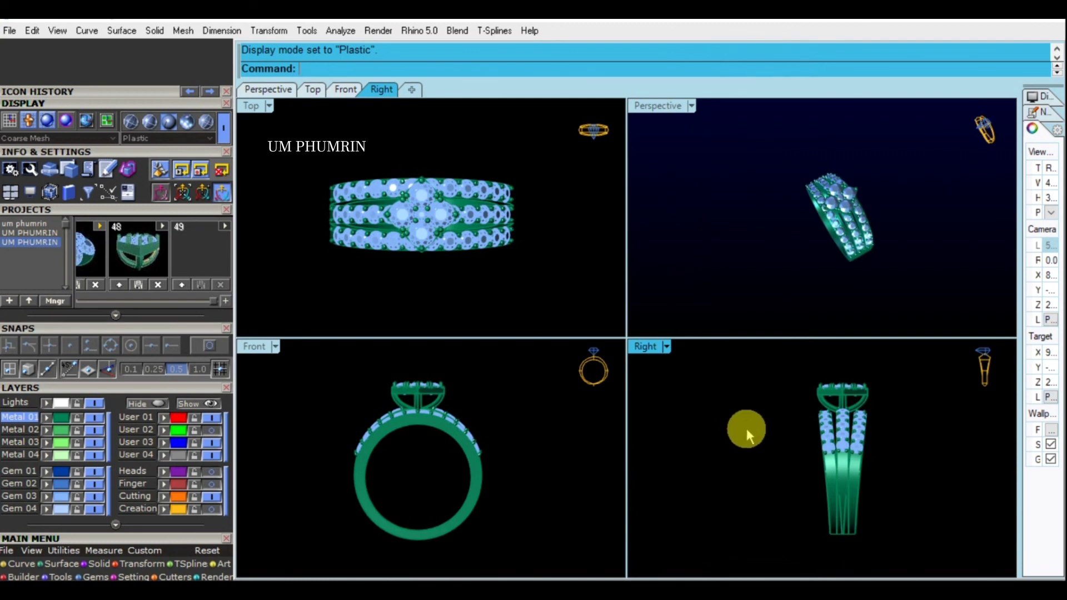
Set the Front view to Working Shade and the Top view to Plastic
right_click(539, 414)
click(275, 346)
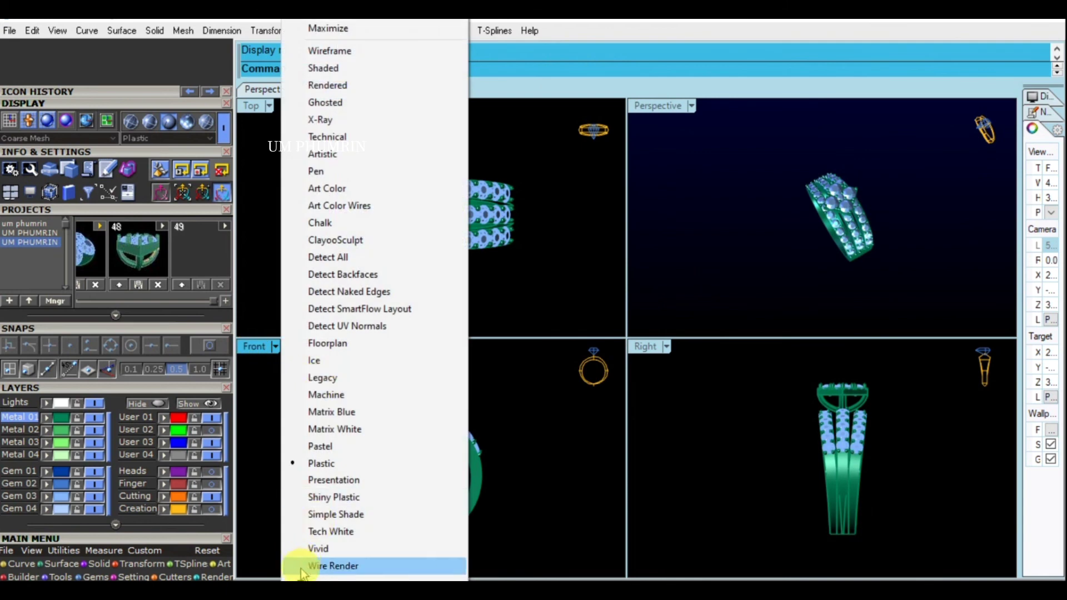
click(338, 543)
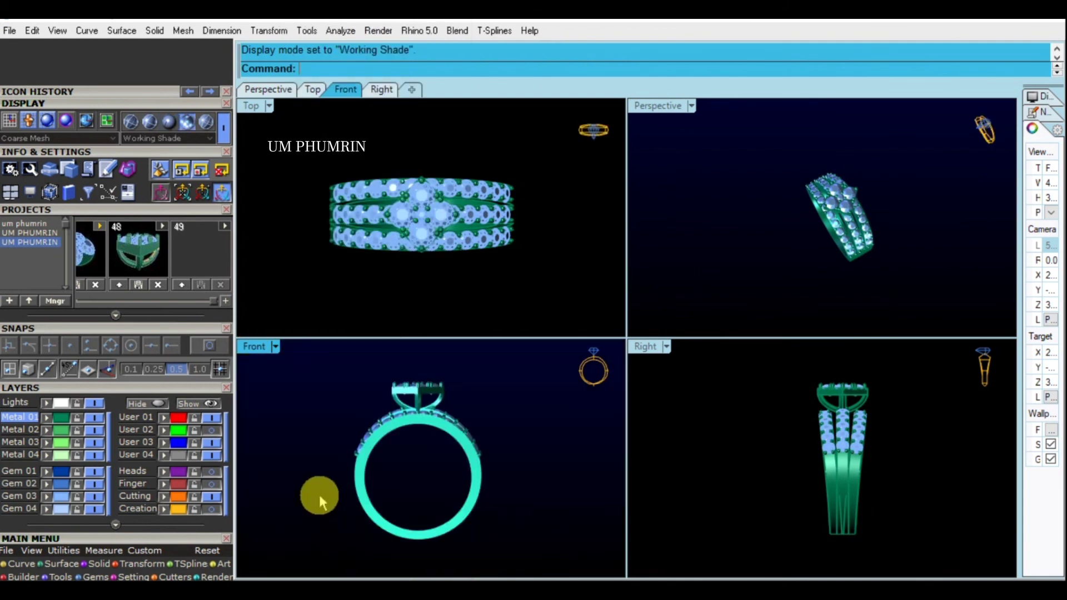
right_click(302, 295)
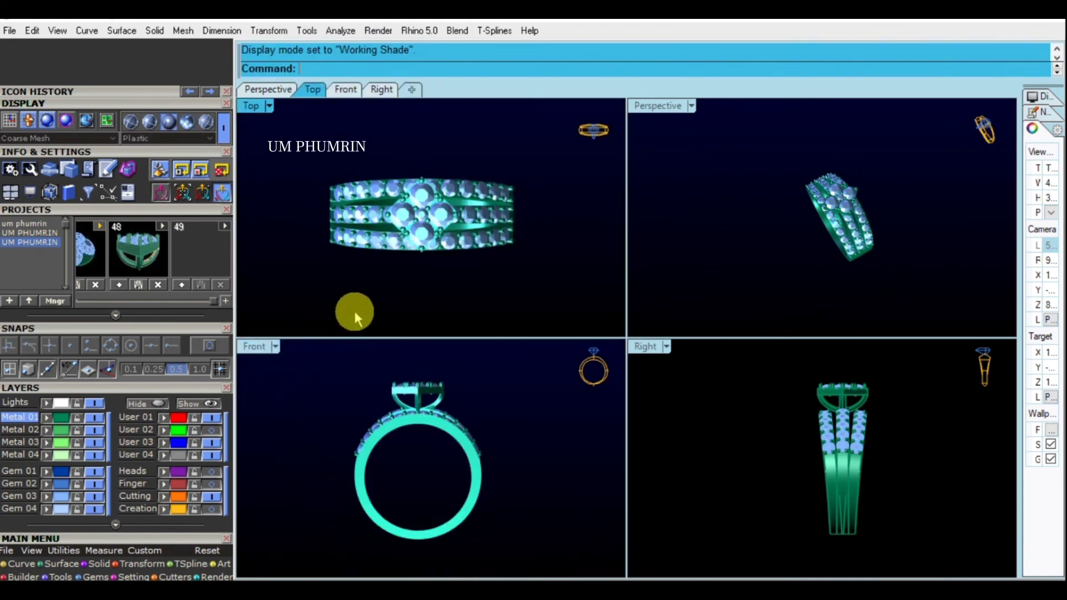
mouse_move(361, 308)
right_down()
mouse_move(365, 294)
mouse_move(373, 298)
right_up()
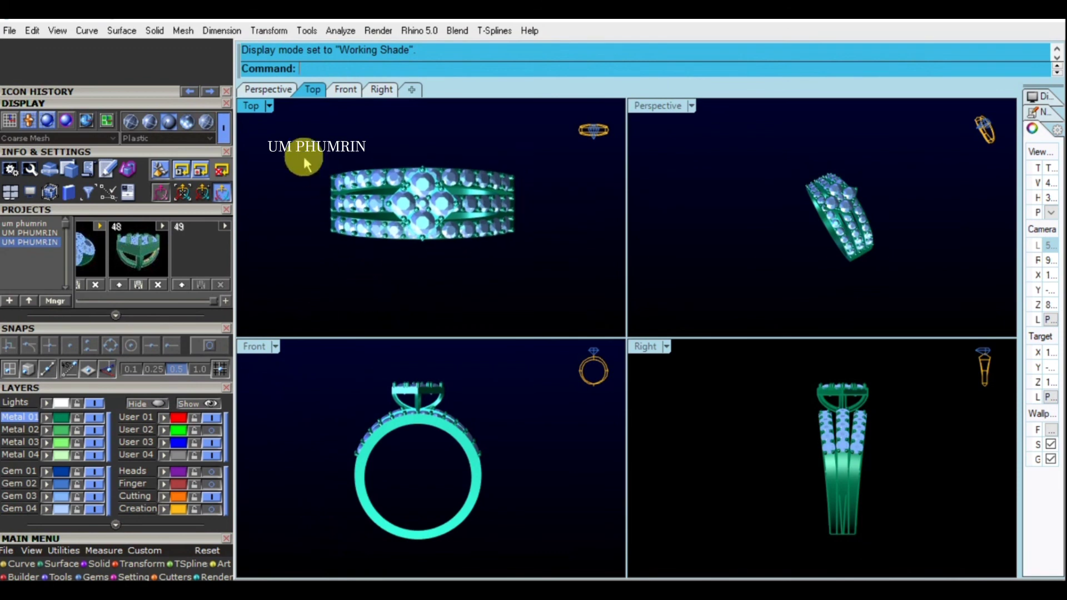
click(259, 106)
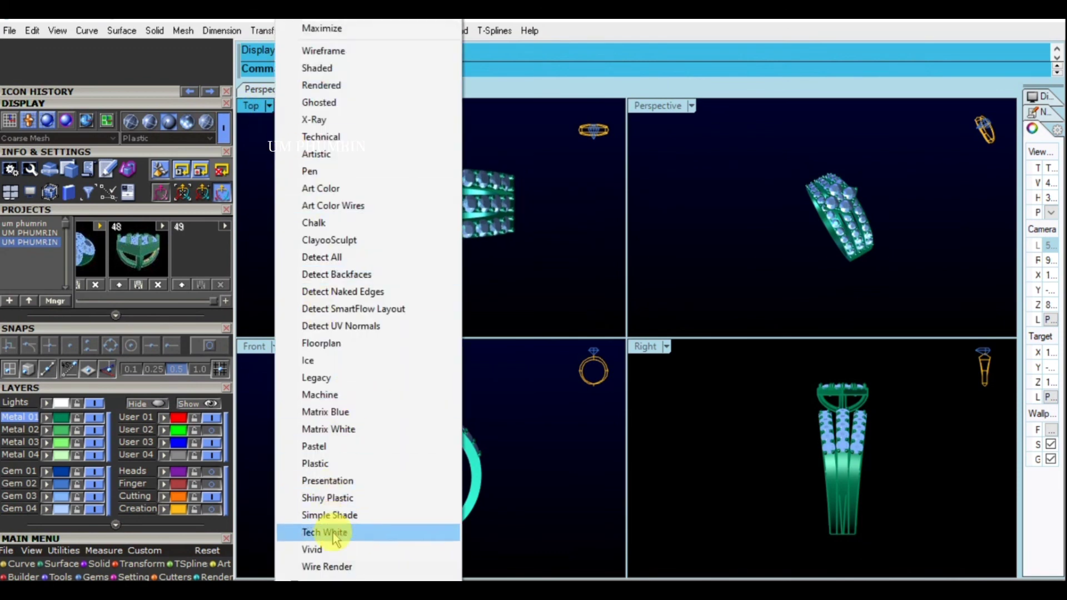
click(315, 463)
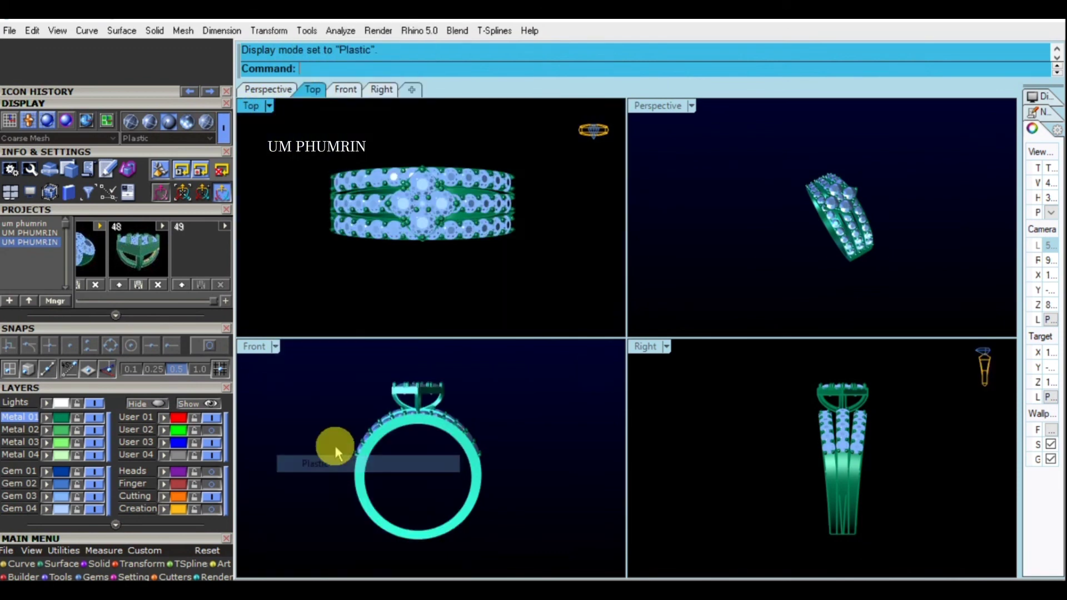
Set the orbited Perspective view to Plastic and maximize it to fill the workspace
click(501, 455)
right_click(792, 489)
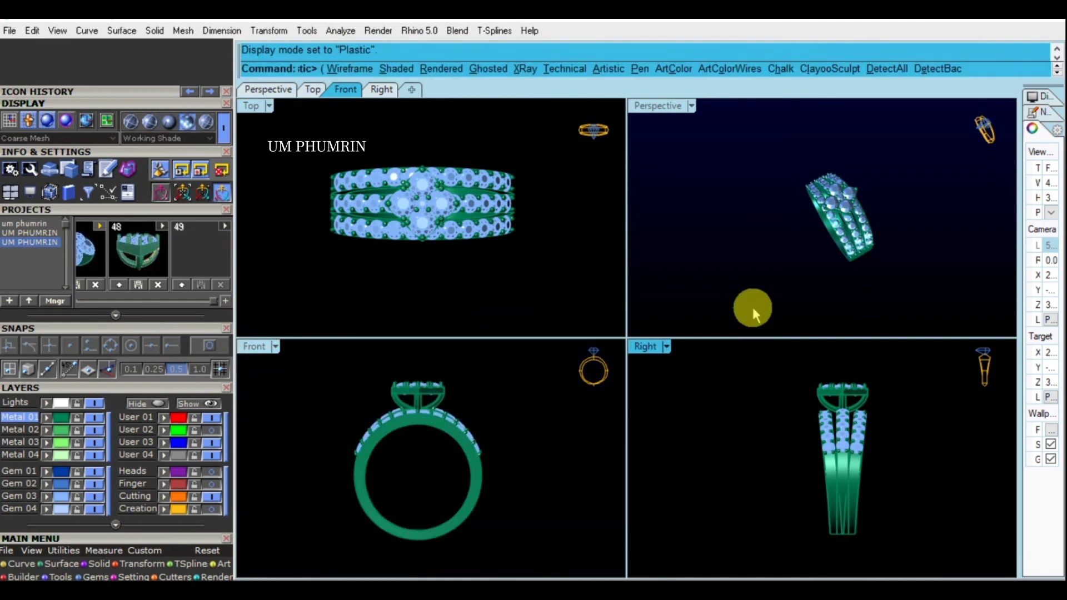
mouse_move(819, 283)
right_down()
mouse_move(832, 214)
mouse_move(898, 210)
mouse_move(857, 223)
mouse_move(688, 239)
mouse_move(929, 238)
mouse_move(850, 214)
mouse_move(837, 226)
mouse_move(883, 140)
mouse_move(900, 136)
mouse_move(878, 138)
mouse_move(876, 178)
mouse_move(861, 193)
right_up()
click(668, 115)
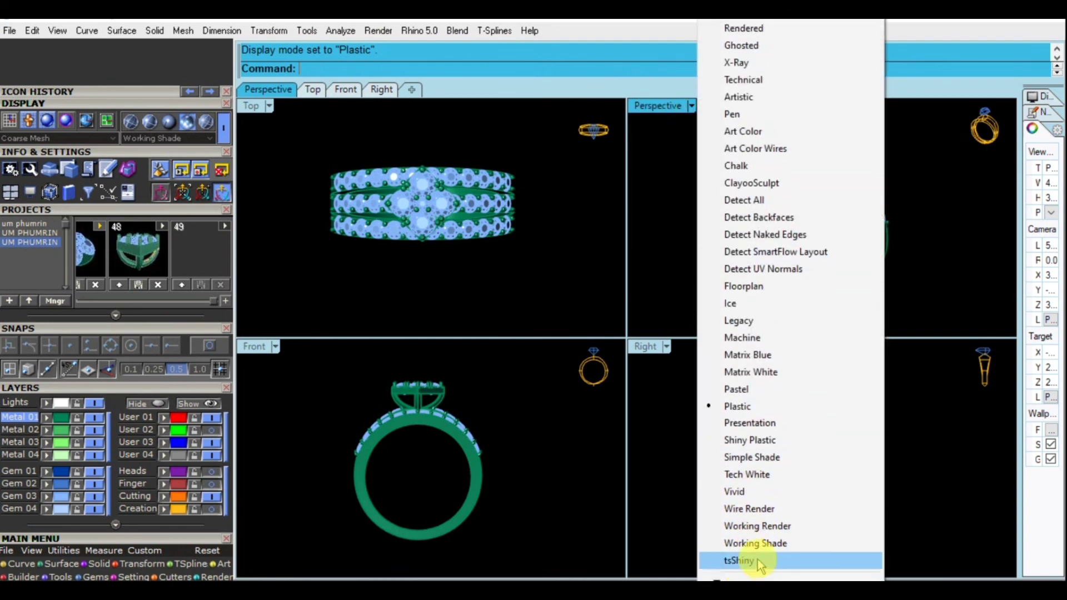
click(756, 525)
mouse_move(816, 300)
right_down()
mouse_move(776, 237)
mouse_move(765, 194)
mouse_move(768, 222)
mouse_move(789, 226)
right_up()
click(674, 106)
click(755, 439)
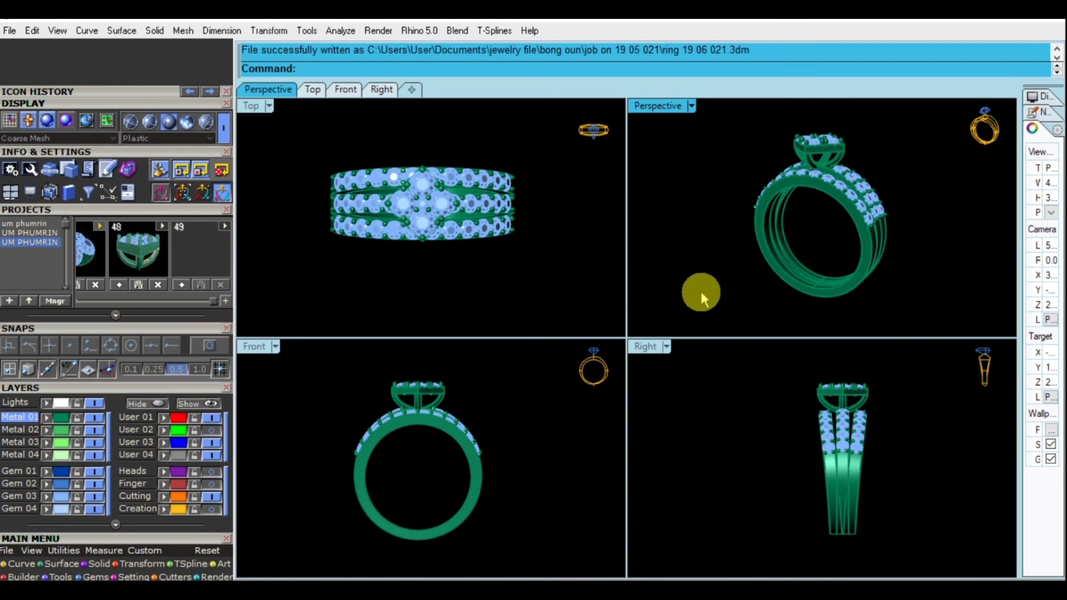
double_click(662, 106)
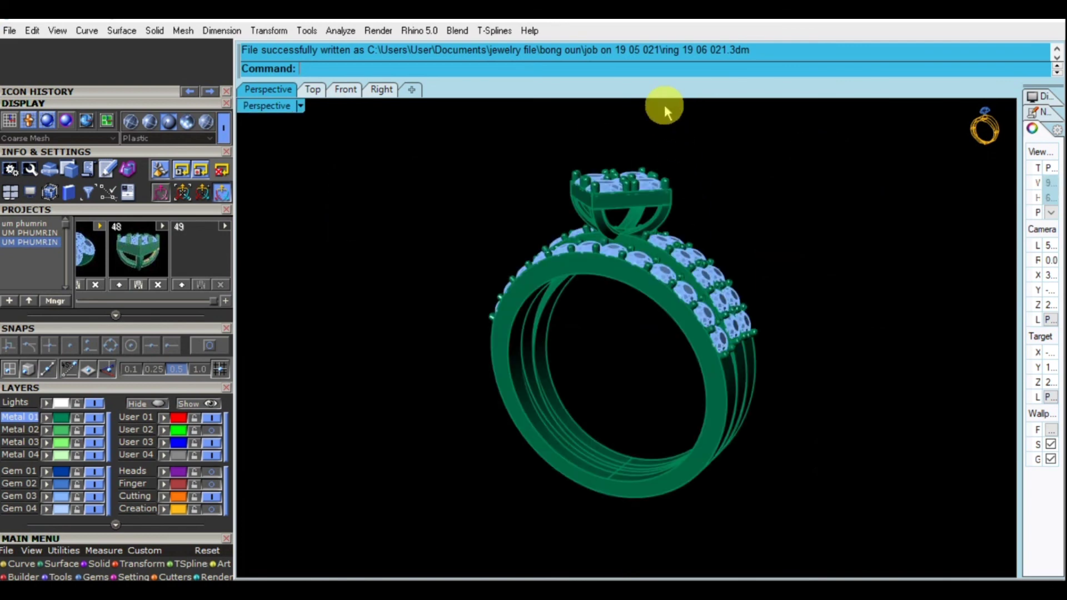